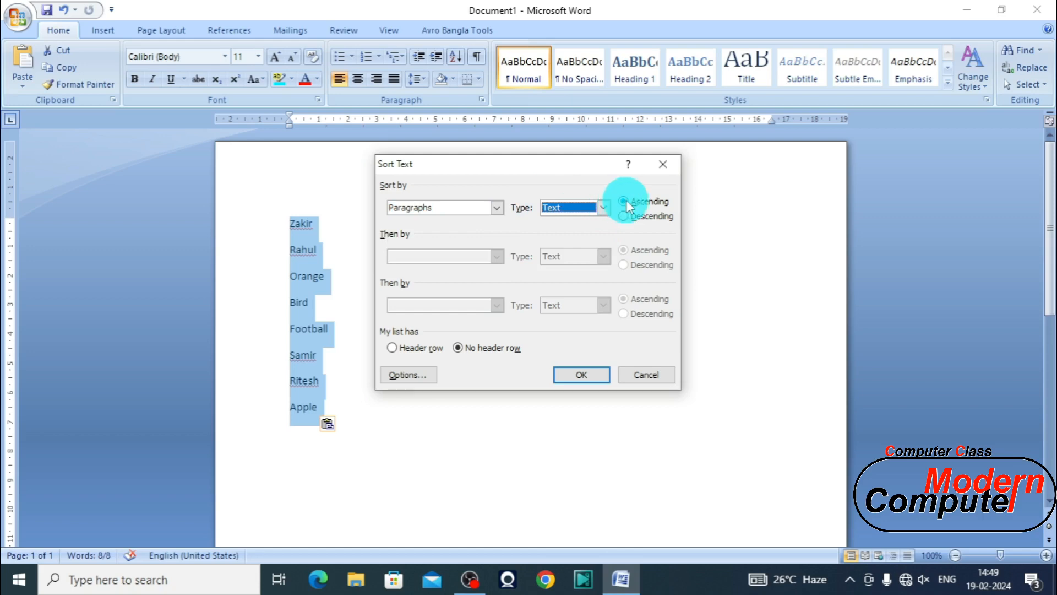
# Sort the selected word list as text in ascending order, and undo that sort.
pyautogui.click(619, 203)
pyautogui.click(596, 375)
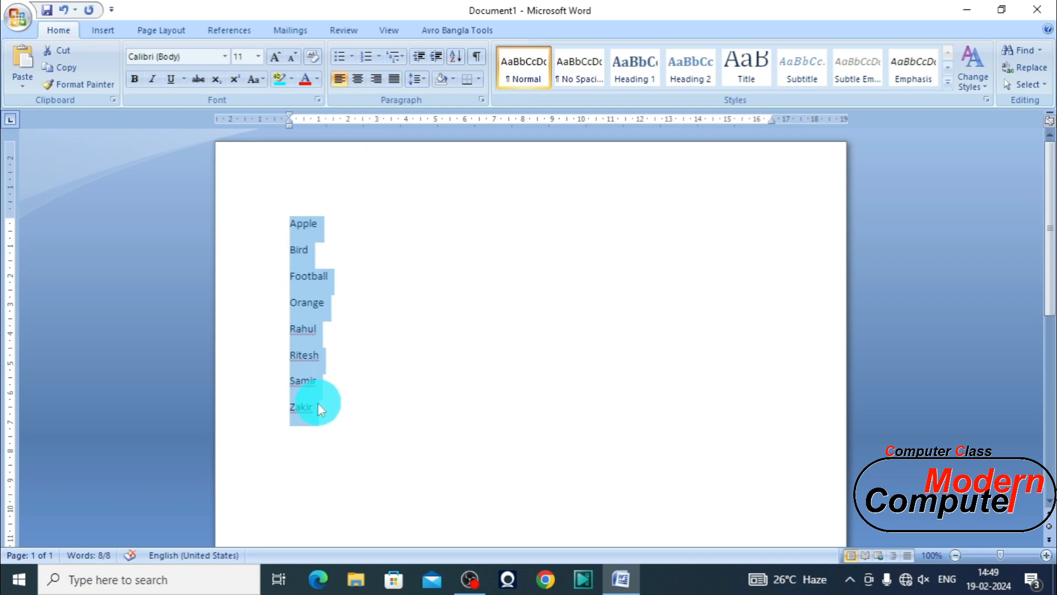
pyautogui.click(63, 12)
# Sort the selected word list by paragraphs as text in descending order.
pyautogui.click(456, 57)
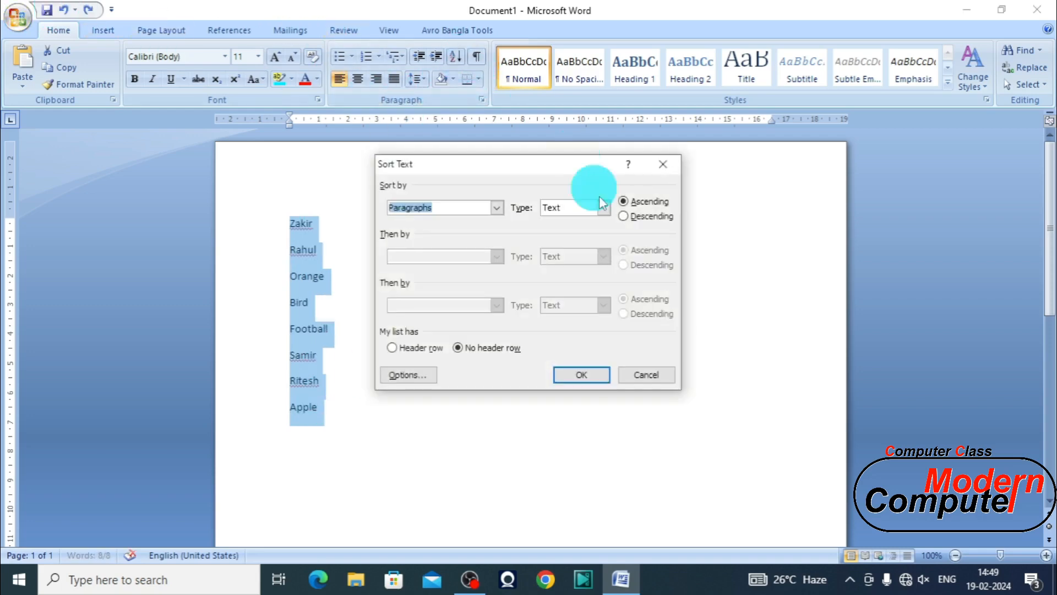
pyautogui.click(624, 216)
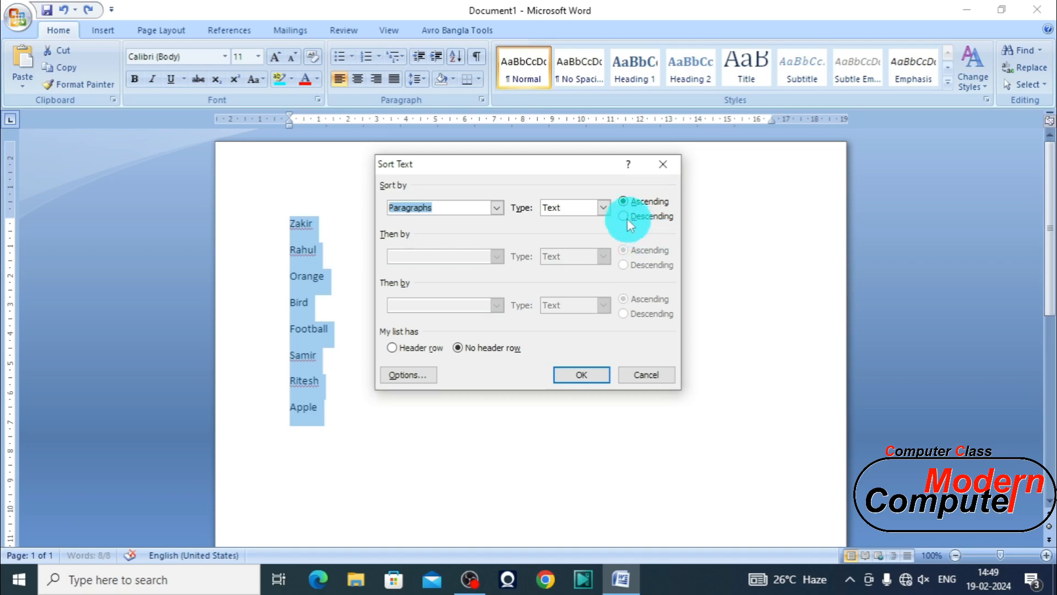
pyautogui.click(593, 379)
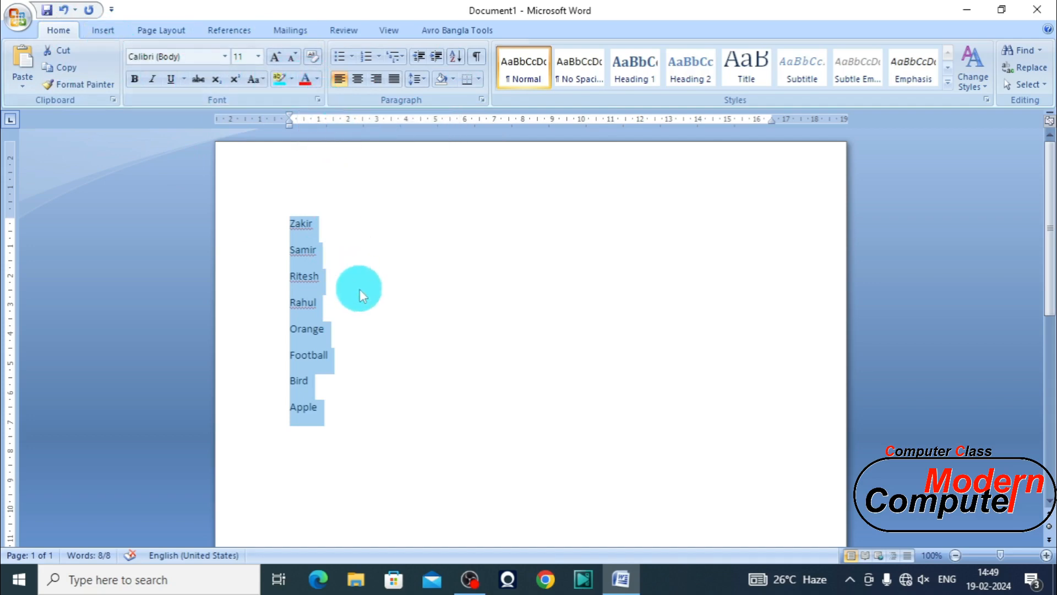
# Delete the selected word list to leave the page empty.
pyautogui.press('Delete')
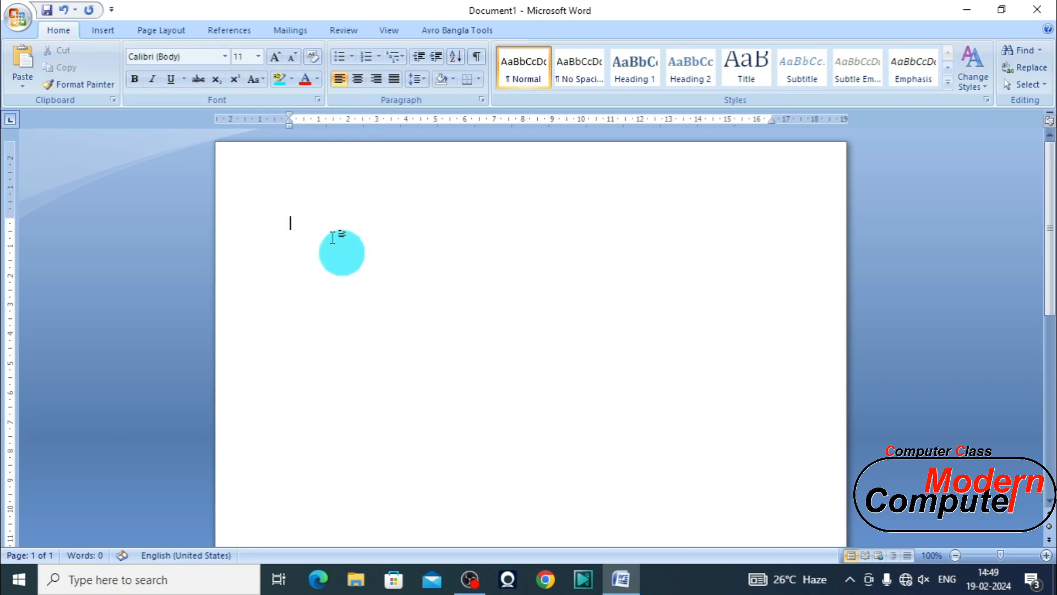
# Insert a table with 10 columns and 8 rows at the start of the page.
pyautogui.click(110, 28)
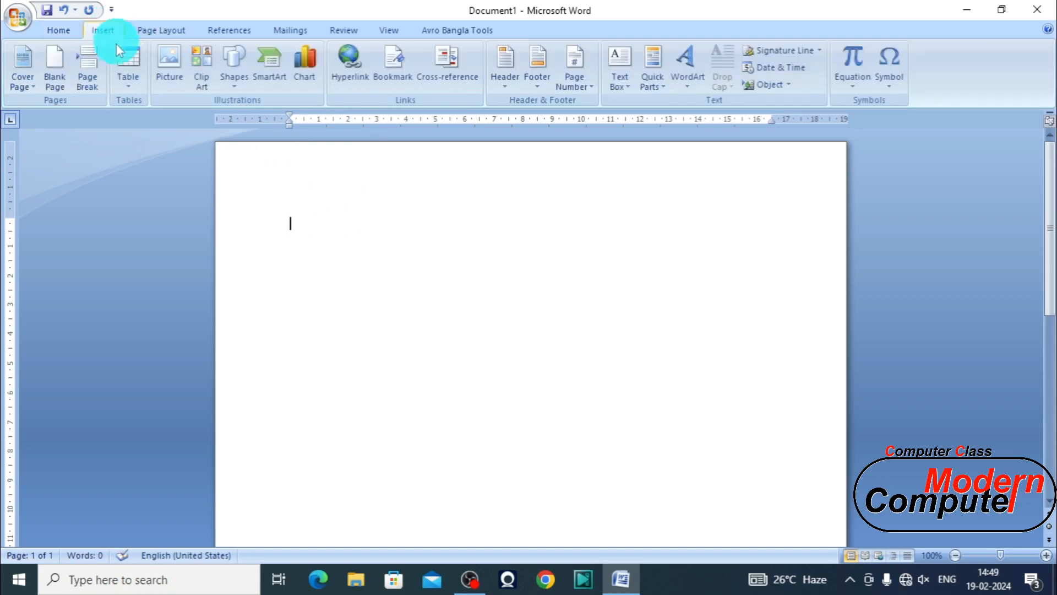
pyautogui.click(133, 87)
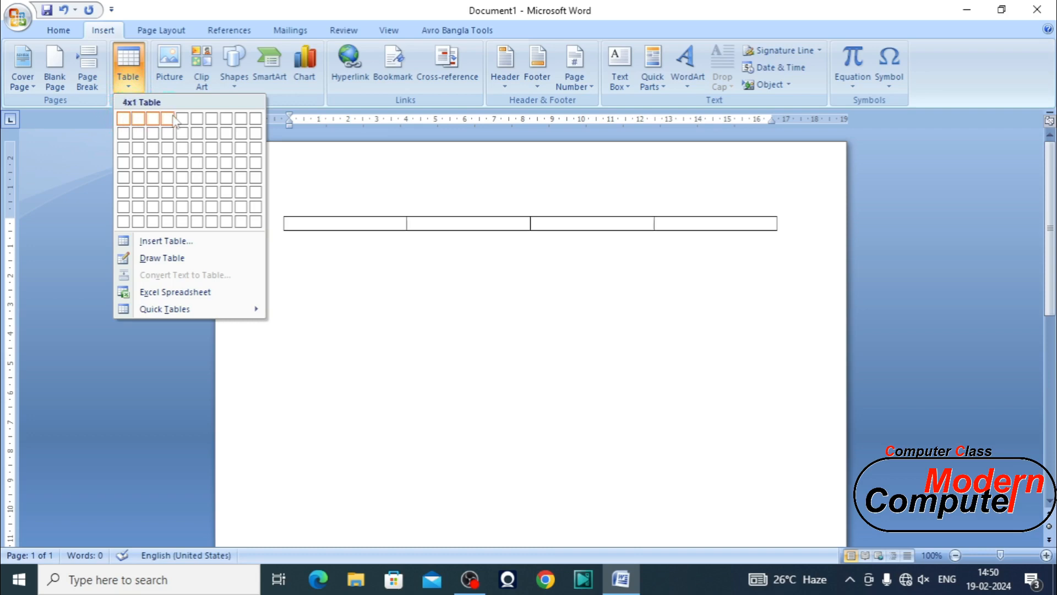
pyautogui.click(256, 221)
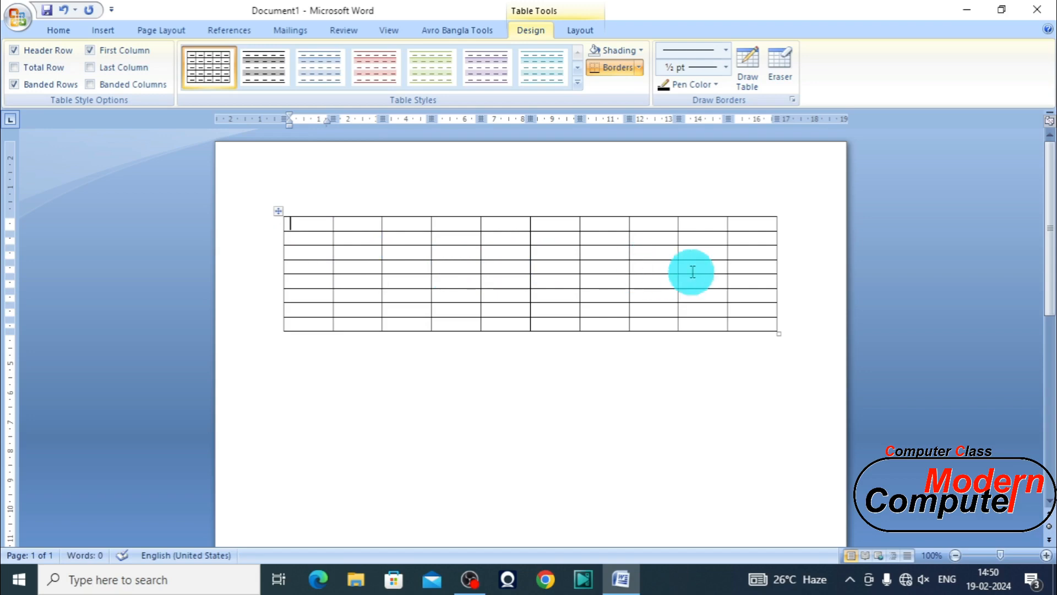
pyautogui.click(301, 237)
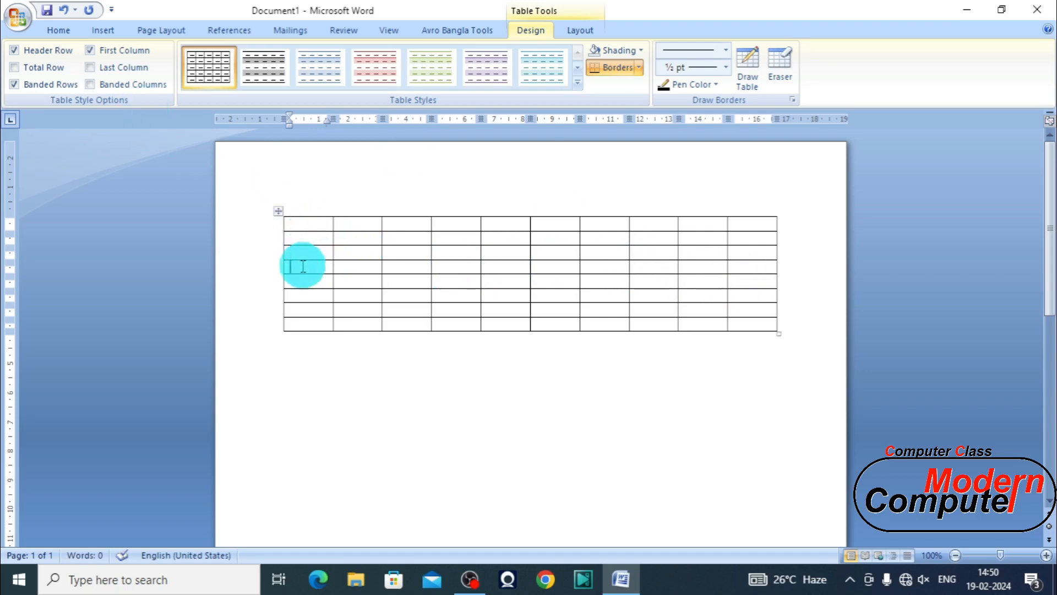
pyautogui.click(300, 295)
pyautogui.click(292, 310)
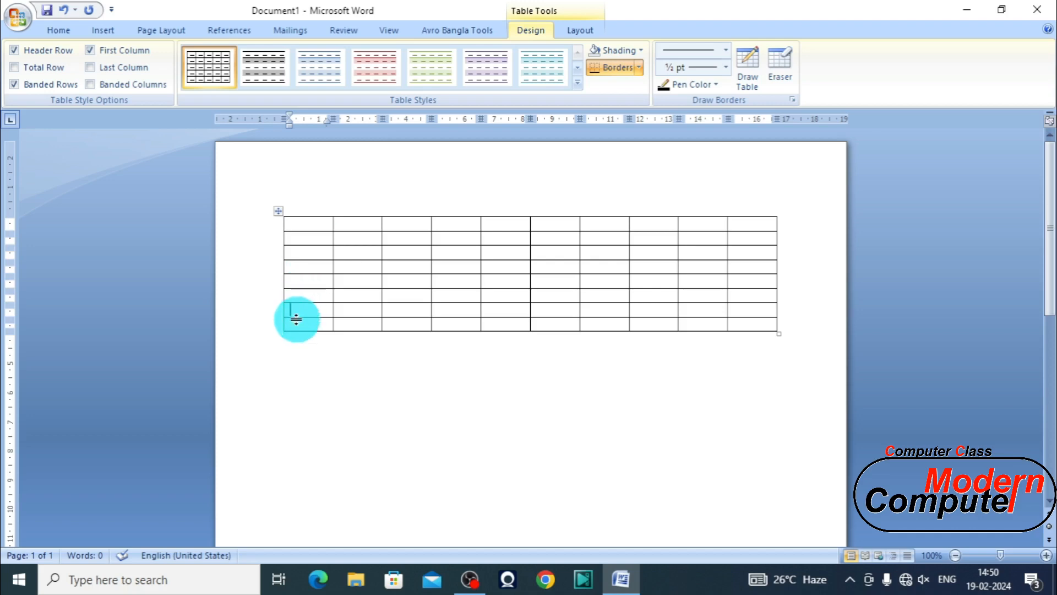
pyautogui.click(103, 30)
pyautogui.click(133, 86)
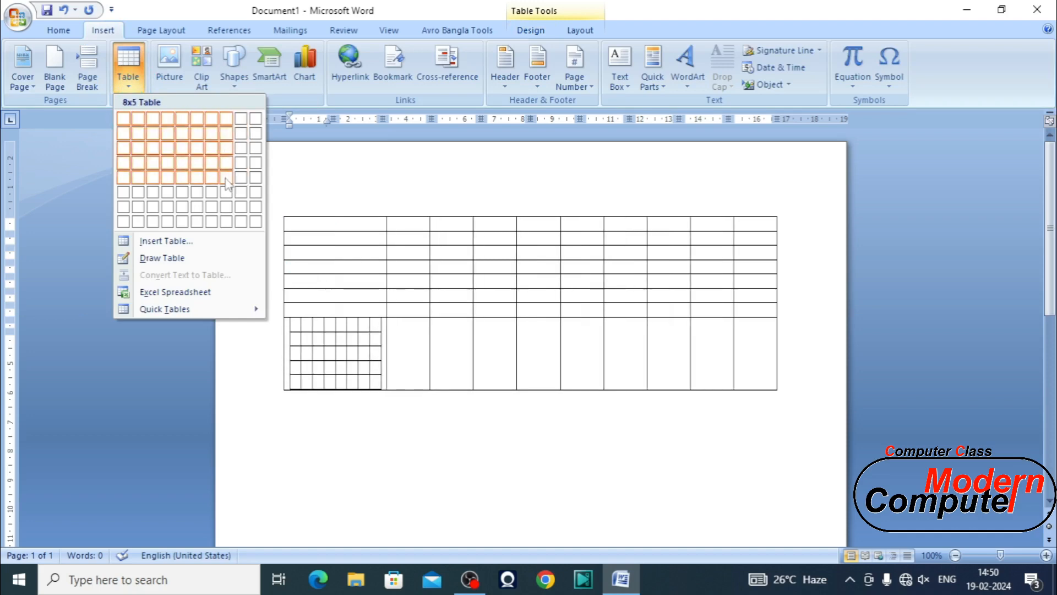
pyautogui.click(366, 389)
# Insert a second table with 12 columns and 10 rows below the first one, keeping automatic fixed column width.
pyautogui.click(338, 371)
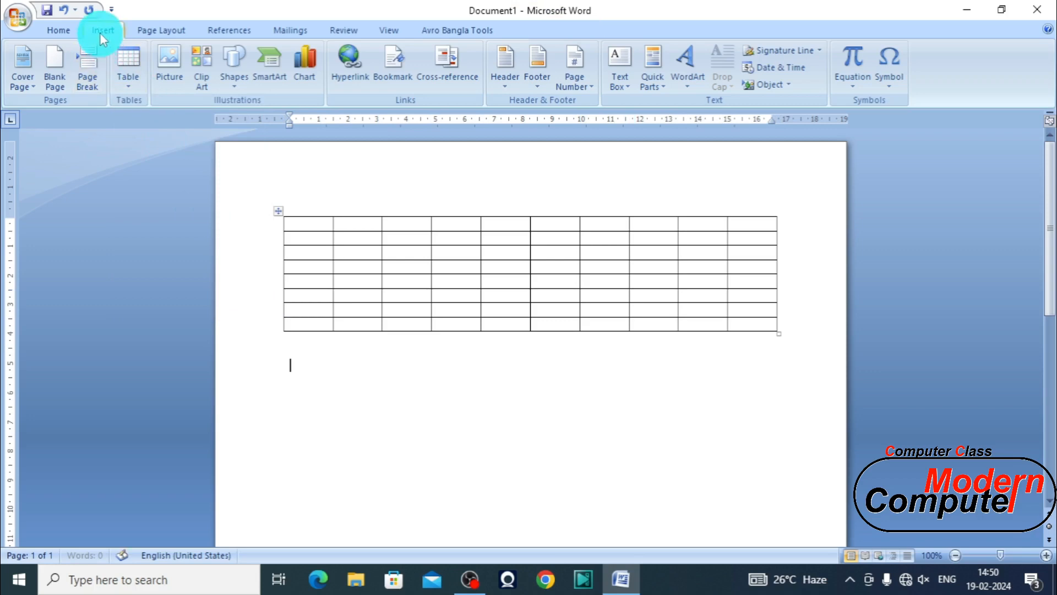
pyautogui.click(131, 81)
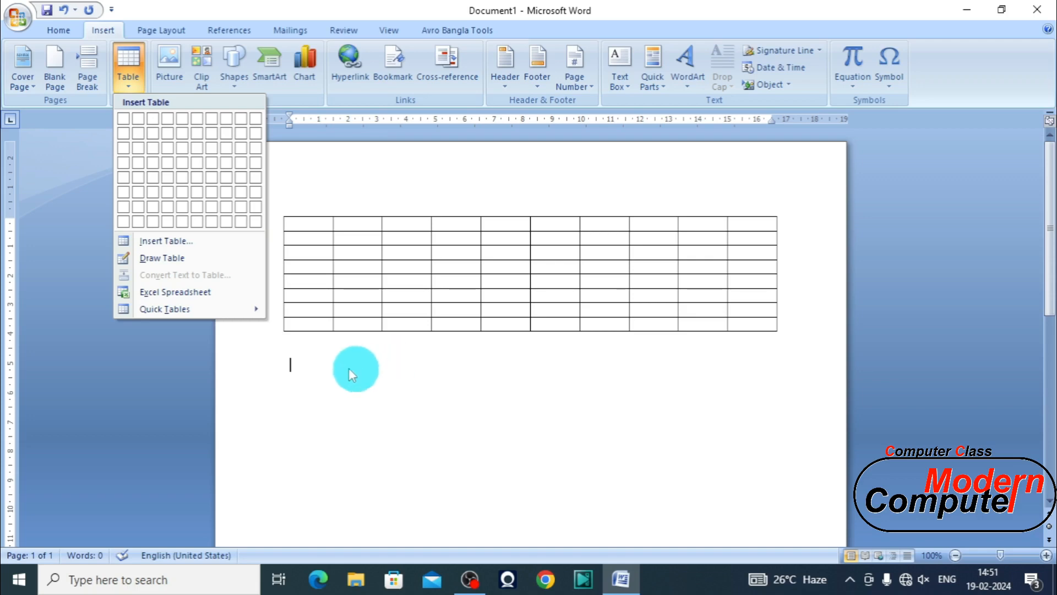
pyautogui.click(174, 243)
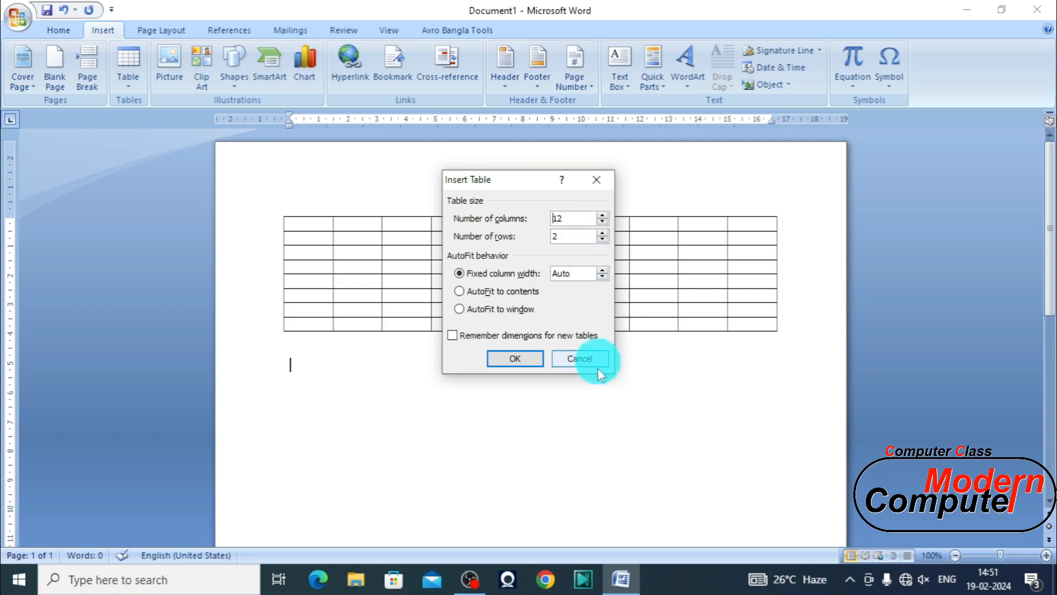
pyautogui.click(602, 237)
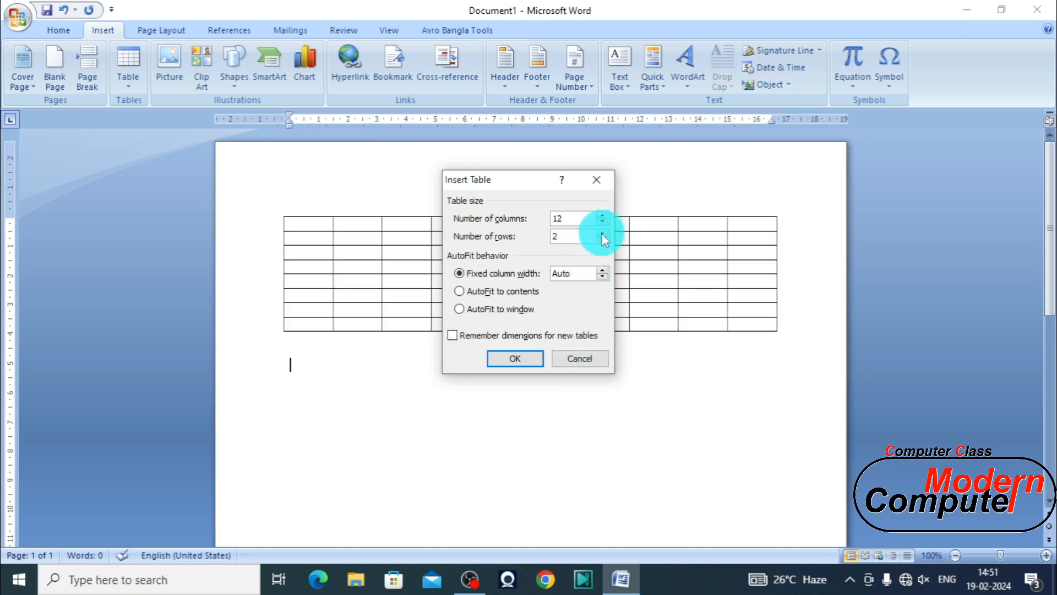
pyautogui.click(603, 233)
pyautogui.click(515, 359)
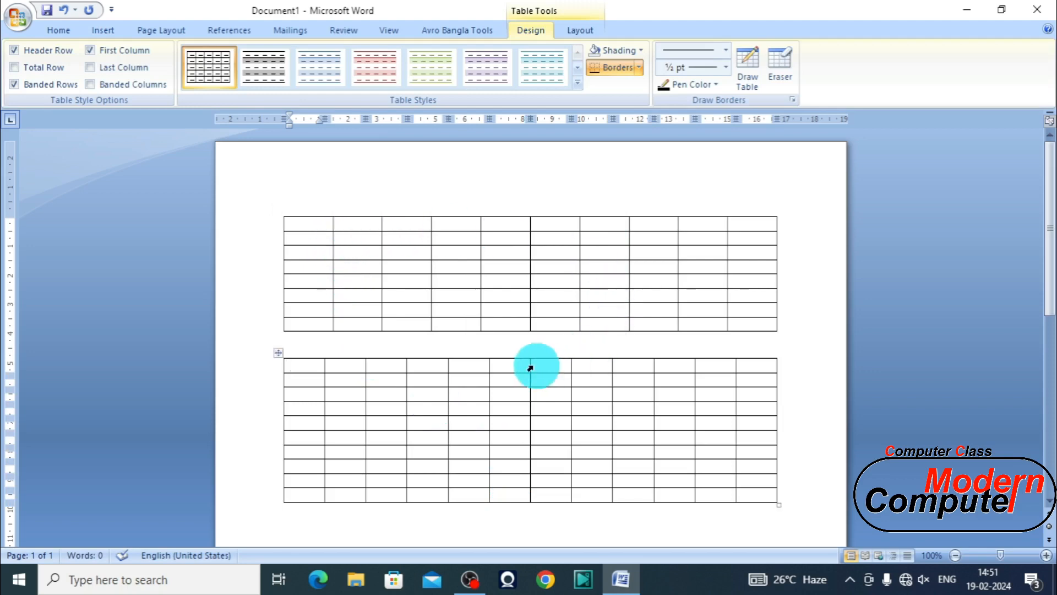
# Delete the 12-column table and the 10-column table above it.
pyautogui.click(282, 358)
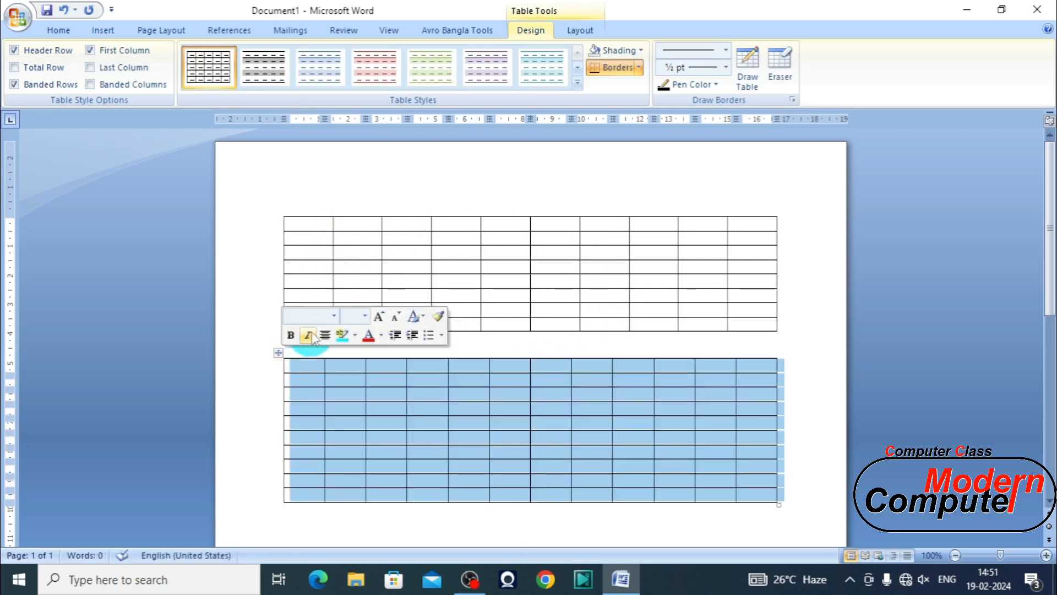
pyautogui.click(424, 381)
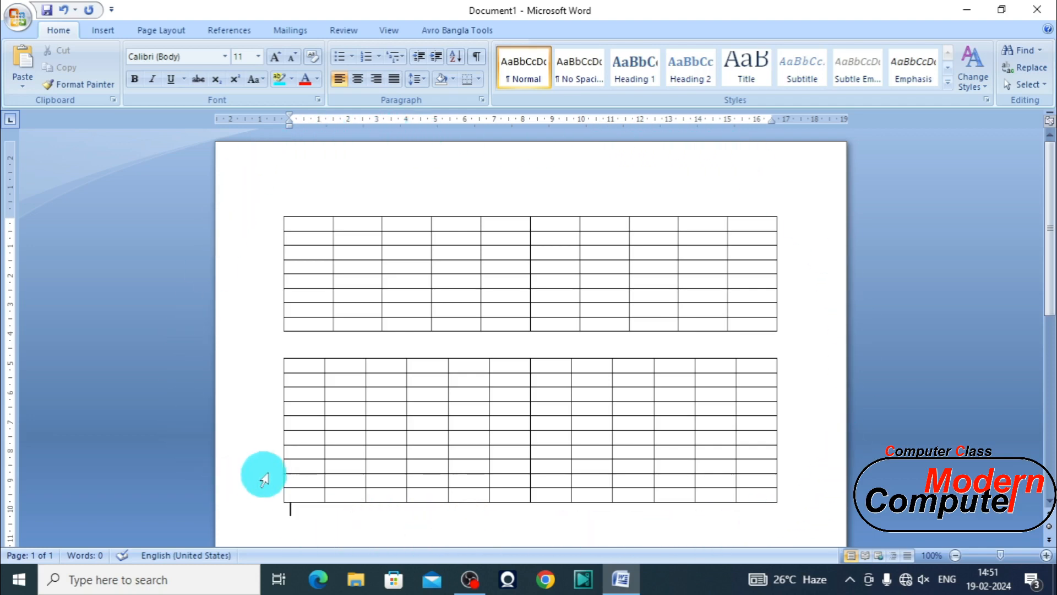
pyautogui.click(279, 357)
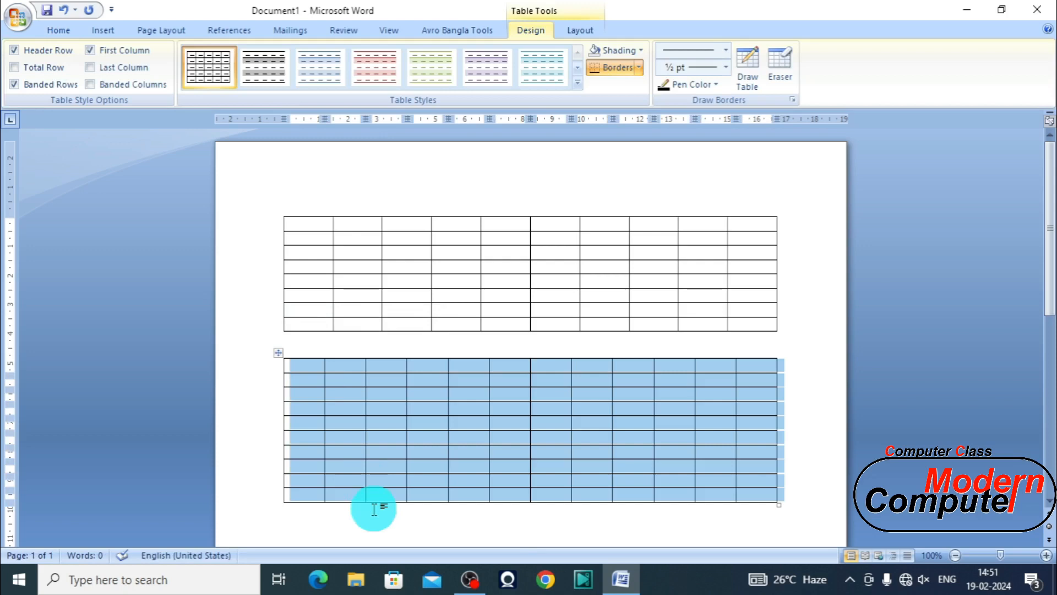
pyautogui.press('Left')
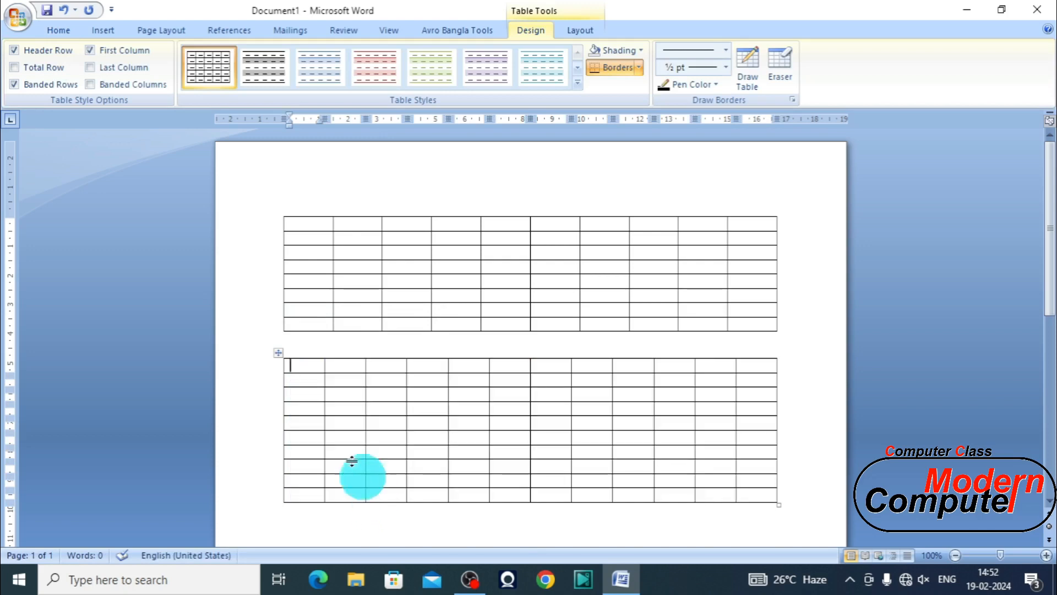
pyautogui.click(279, 353)
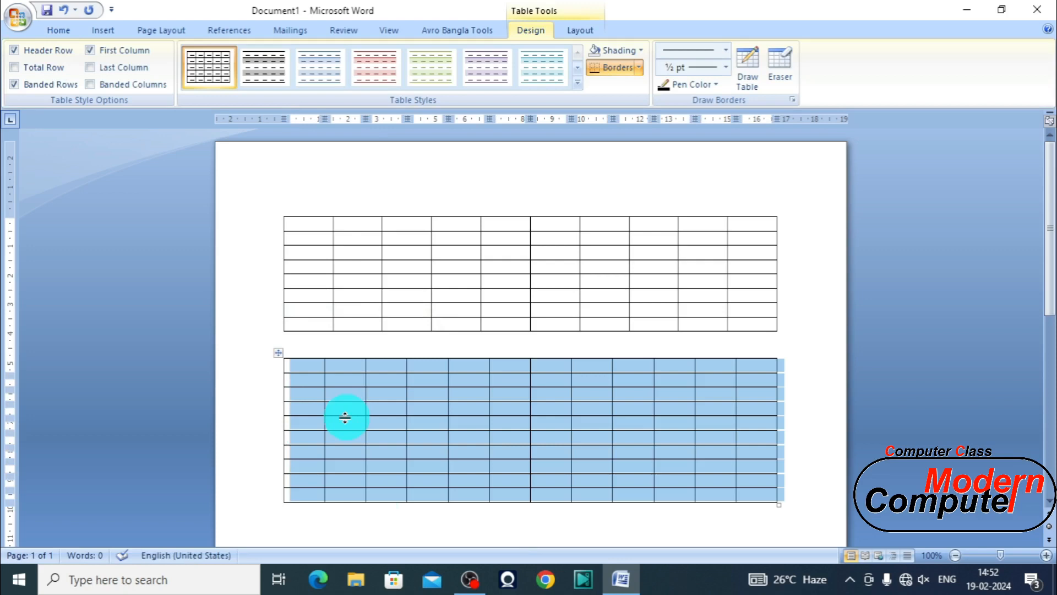
pyautogui.press('BackSpace')
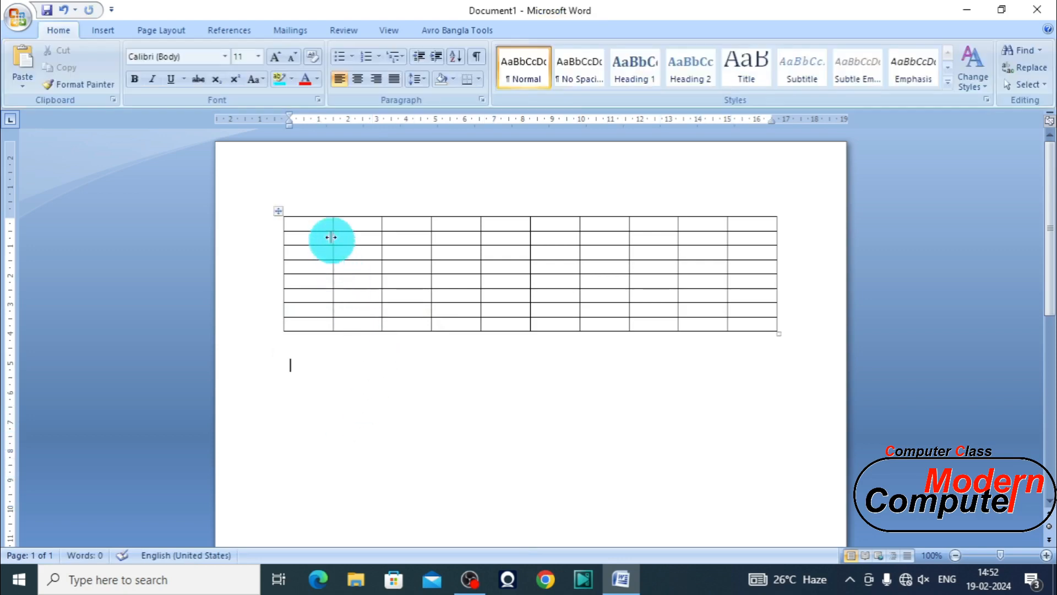
pyautogui.click(278, 211)
pyautogui.press('BackSpace')
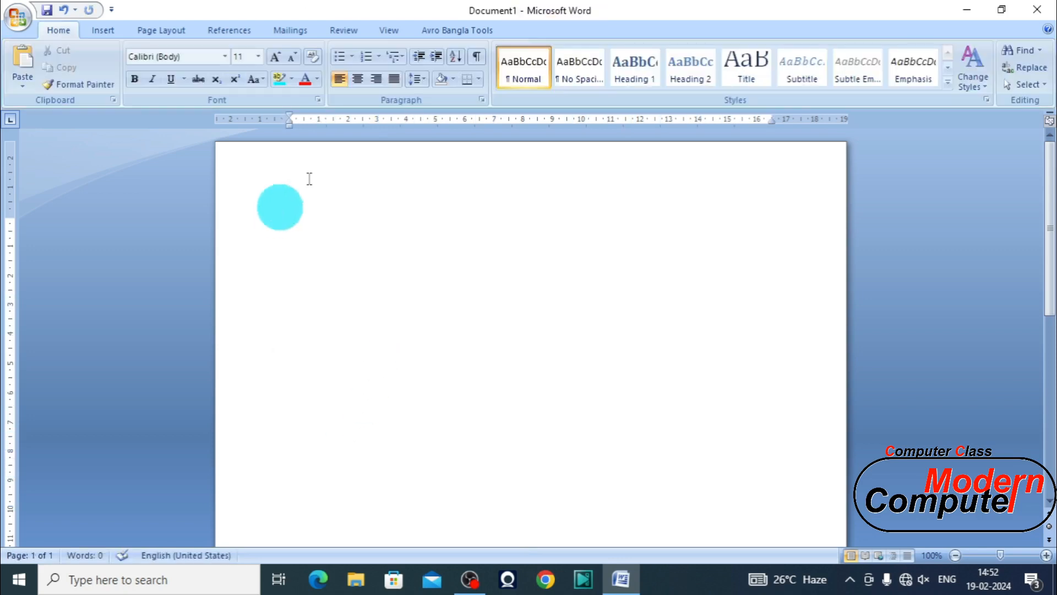
# Insert a table with 6 columns and 5 rows on the empty page, with automatic fixed column width.
pyautogui.click(111, 31)
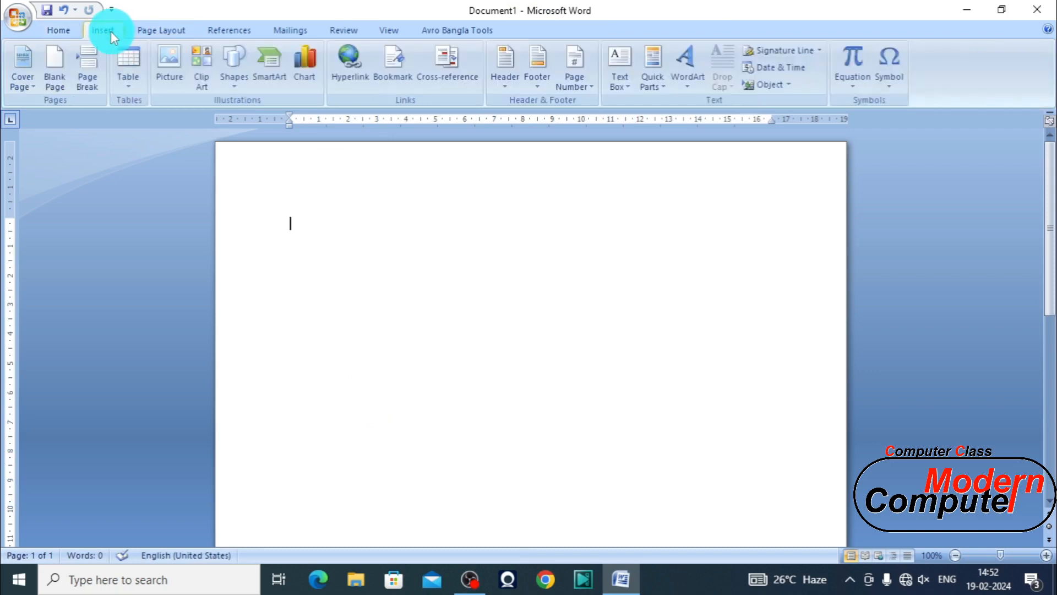
pyautogui.click(135, 84)
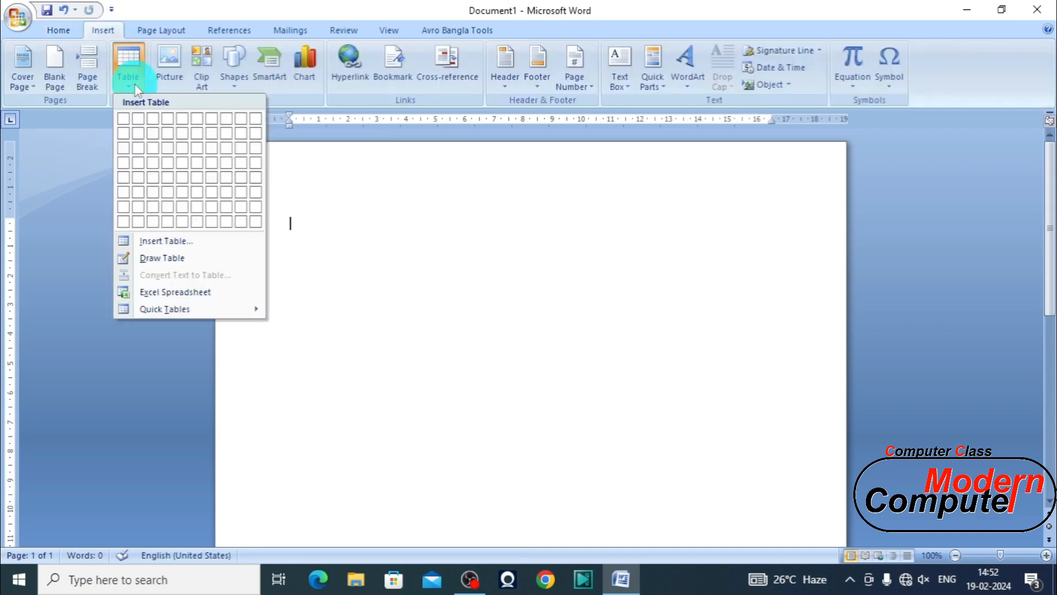
pyautogui.click(190, 245)
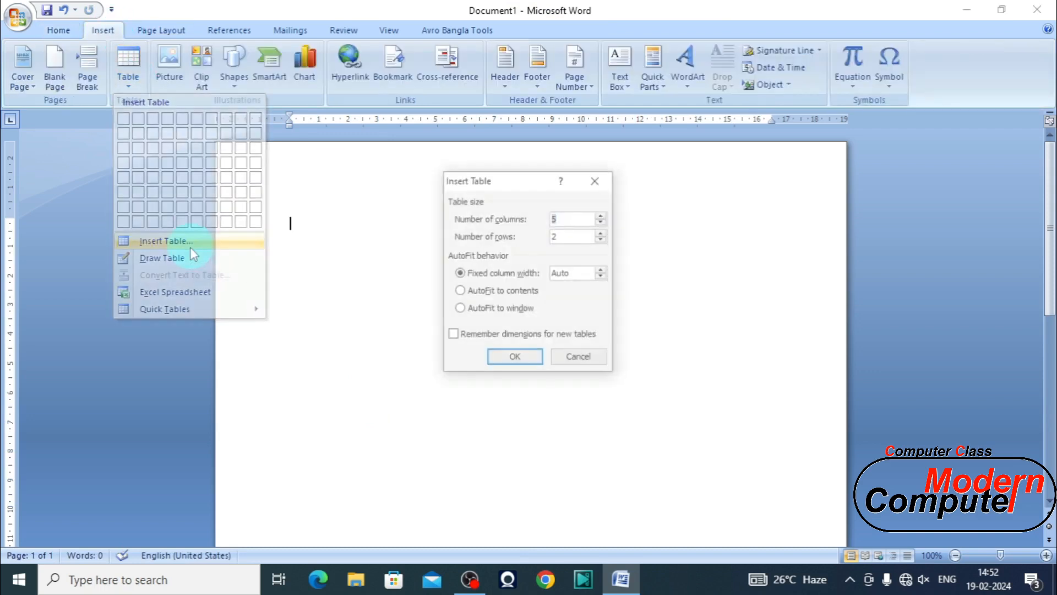
pyautogui.click(554, 237)
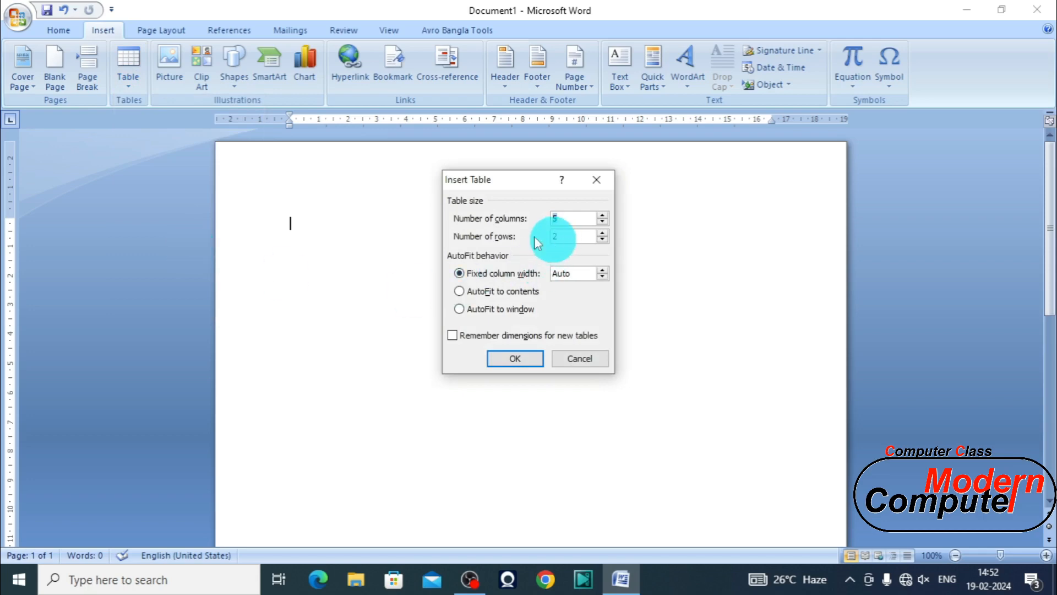
pyautogui.click(599, 232)
pyautogui.click(599, 233)
pyautogui.click(599, 232)
pyautogui.click(530, 359)
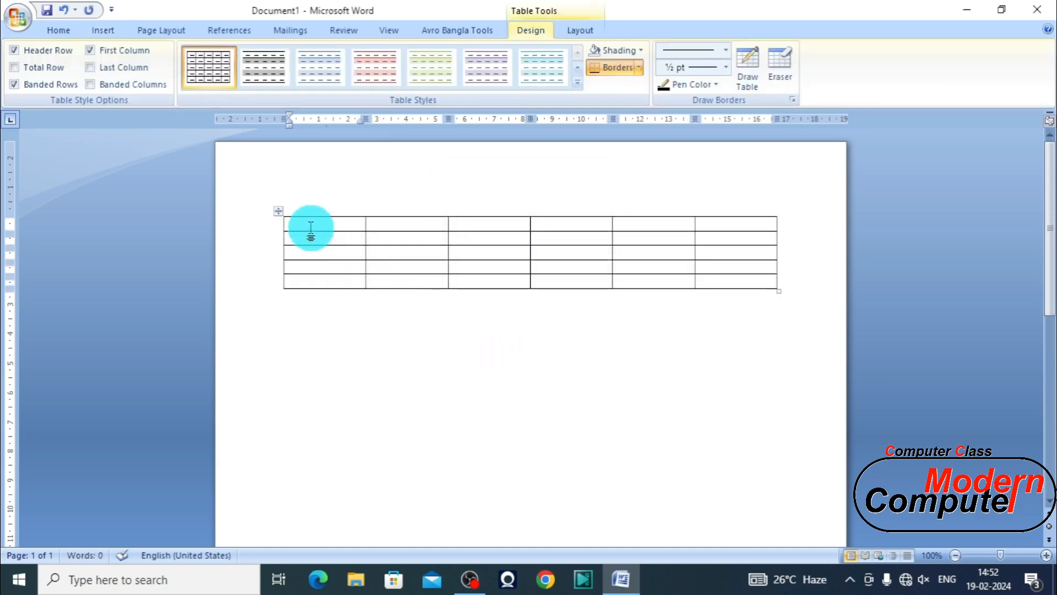
# Fill the first four header cells of the table with SL. No, Particulars, Rate/Unit and Qty.
pyautogui.write('S')
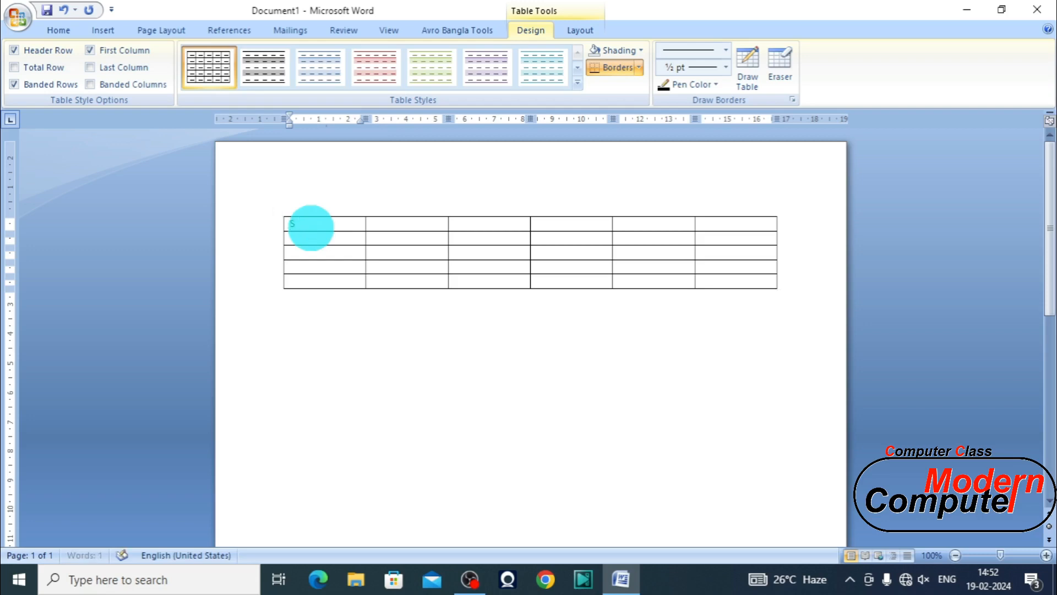
pyautogui.write('L. No')
pyautogui.press('Tab')
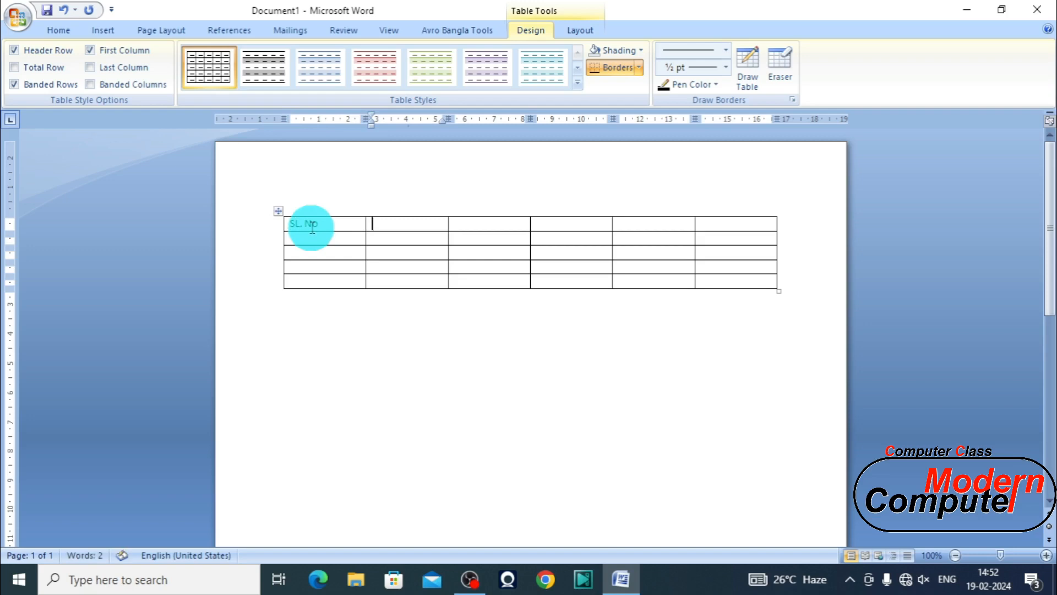
pyautogui.write('Particulars')
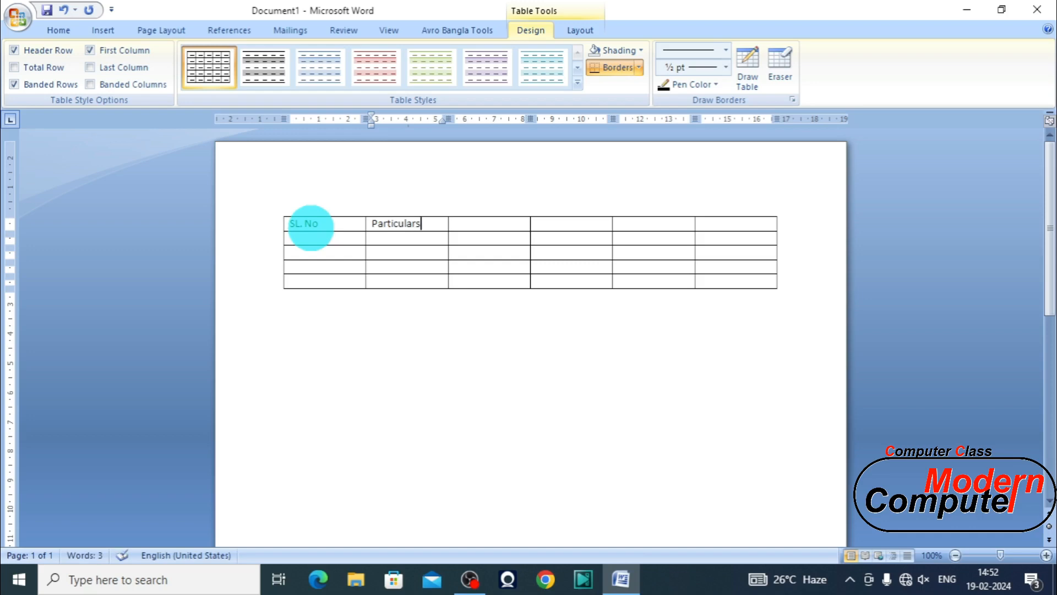
pyautogui.press('Tab')
pyautogui.press('Tab')
pyautogui.write('Ra')
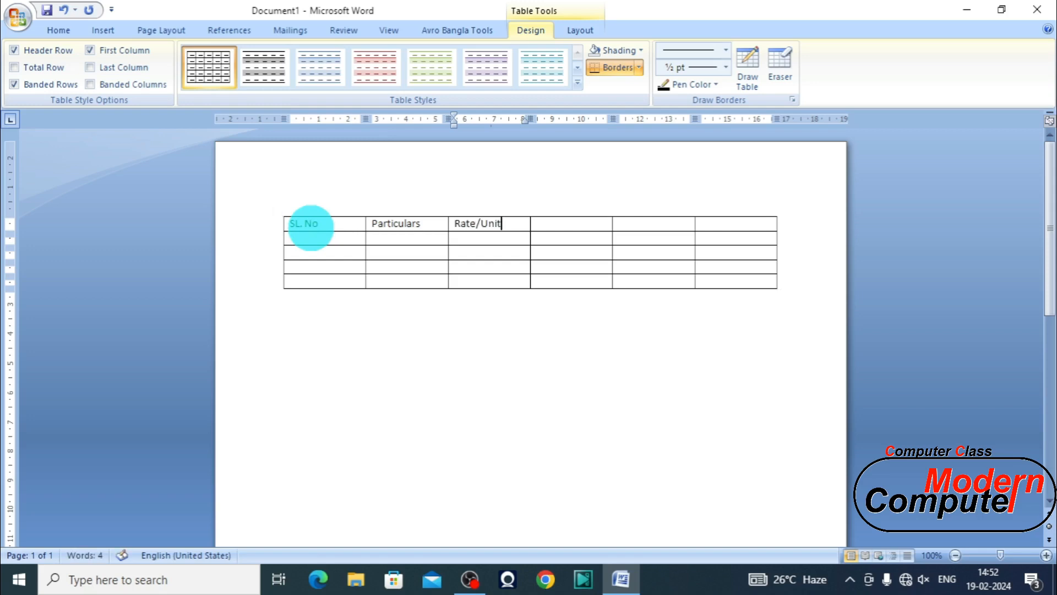
pyautogui.press('Tab')
pyautogui.write('Q')
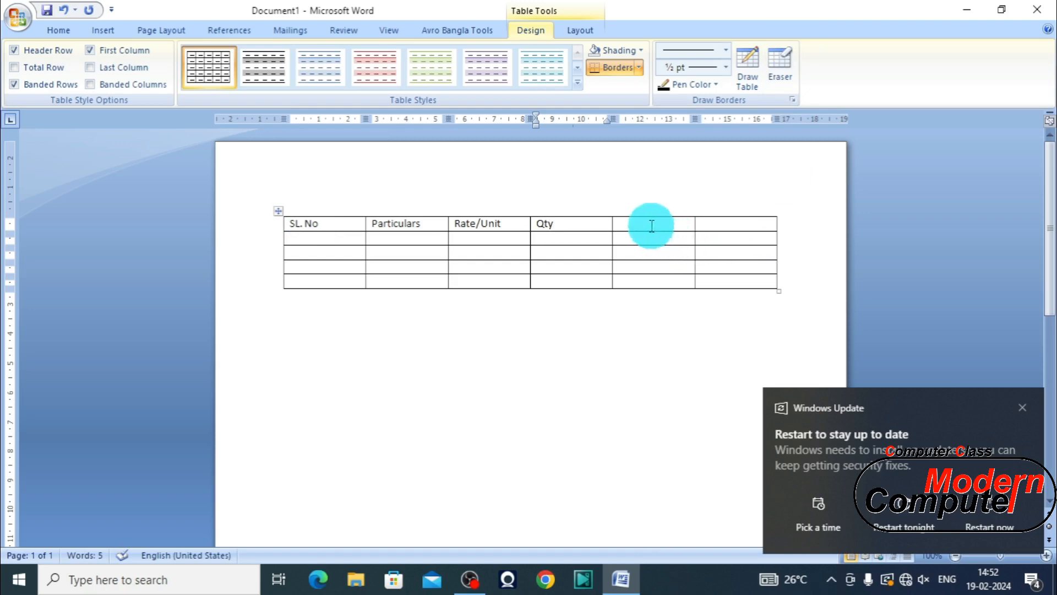
# Merge the two empty header cells after Qty into one cell.
pyautogui.moveTo(652, 221); pyautogui.dragTo(708, 220)
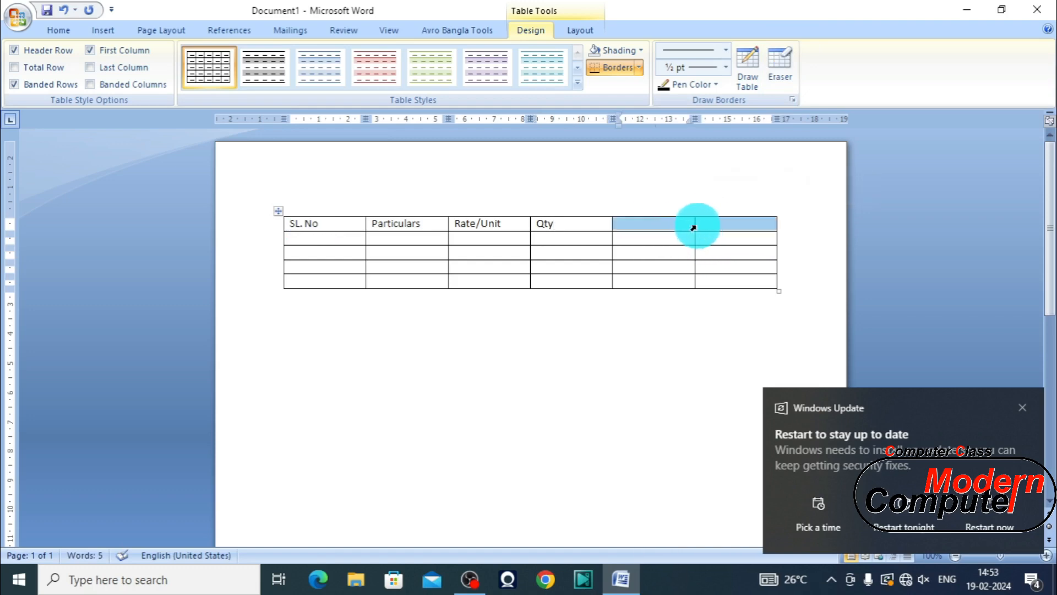
pyautogui.click(671, 228)
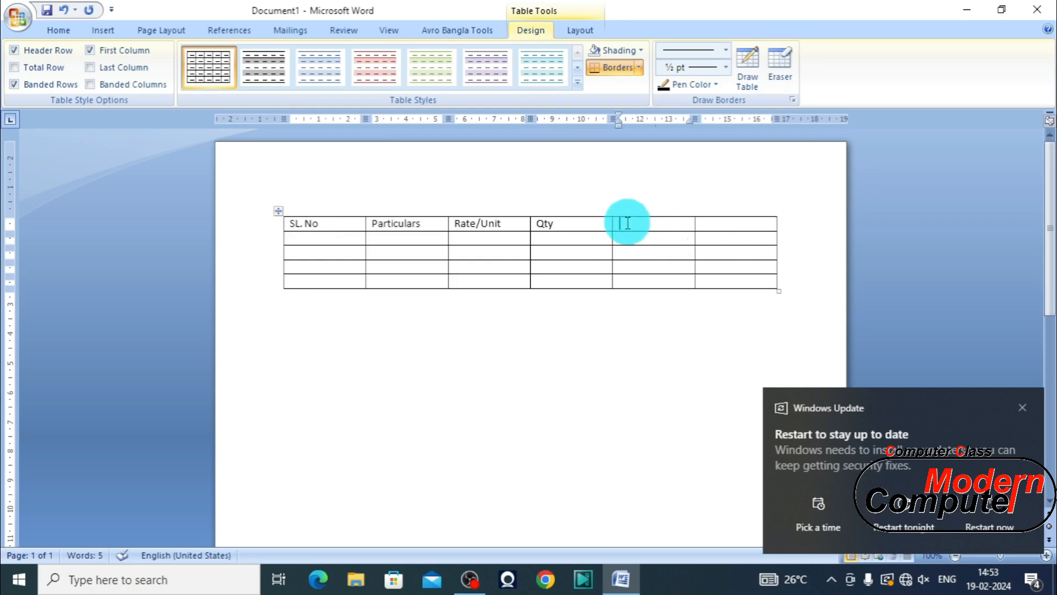
pyautogui.moveTo(628, 223); pyautogui.dragTo(707, 230)
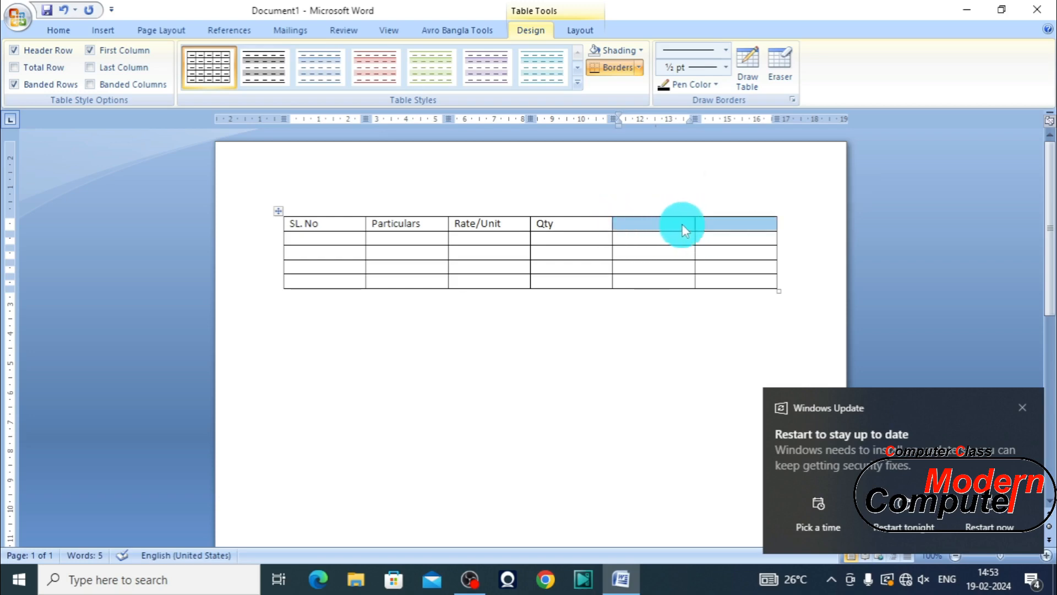
pyautogui.rightClick(650, 221)
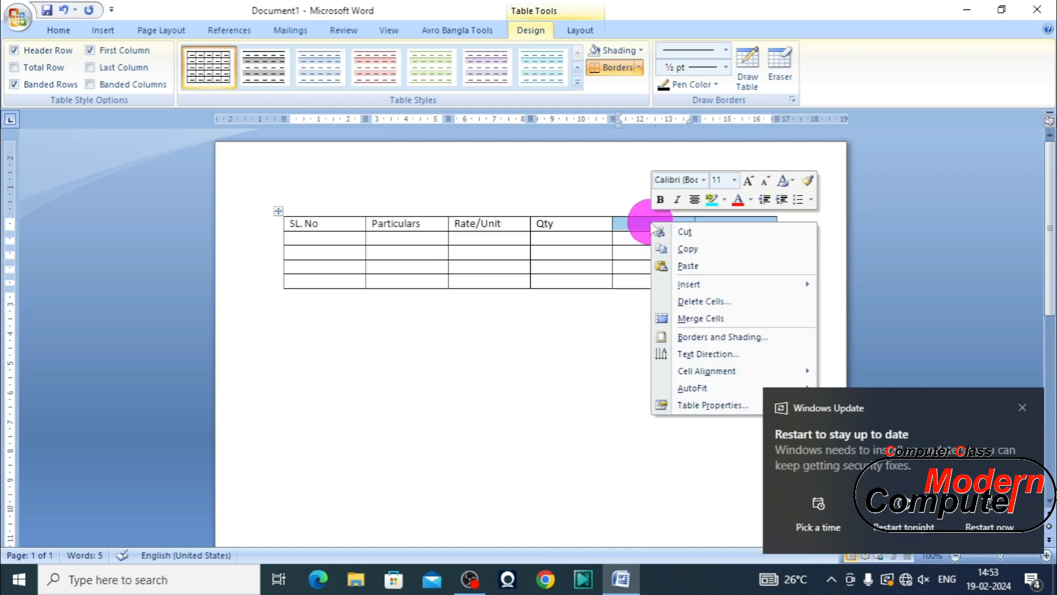
pyautogui.click(708, 322)
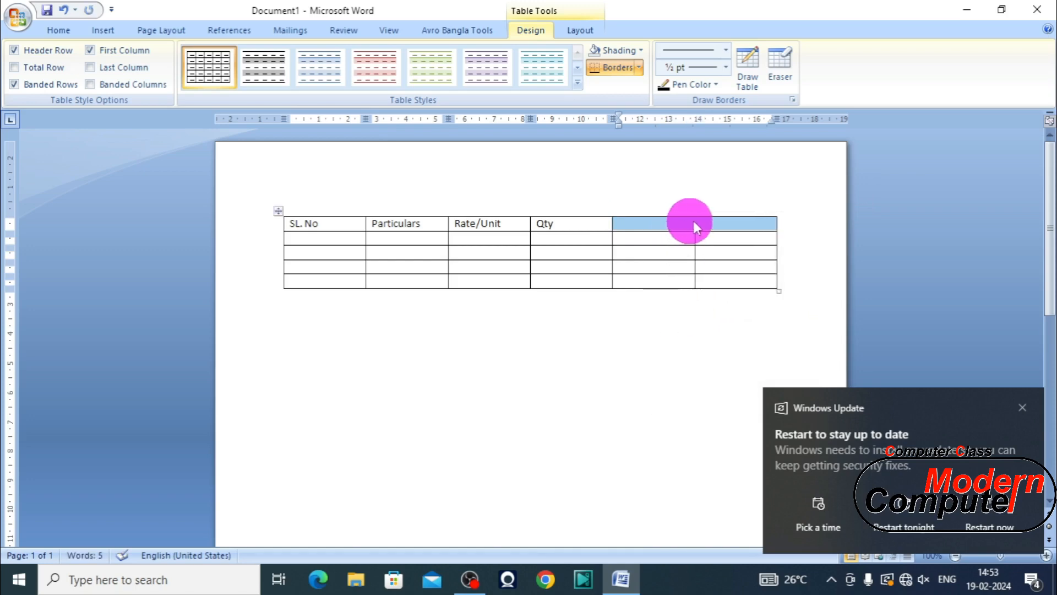
pyautogui.click(706, 223)
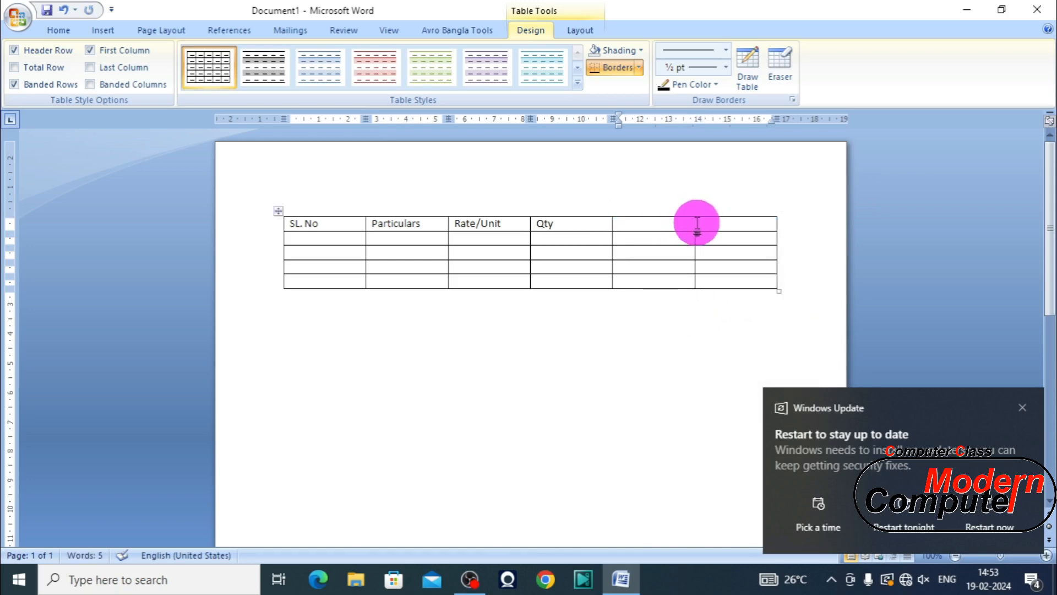
# Undo the merge of the last two header cells.
pyautogui.click(63, 9)
pyautogui.click(740, 306)
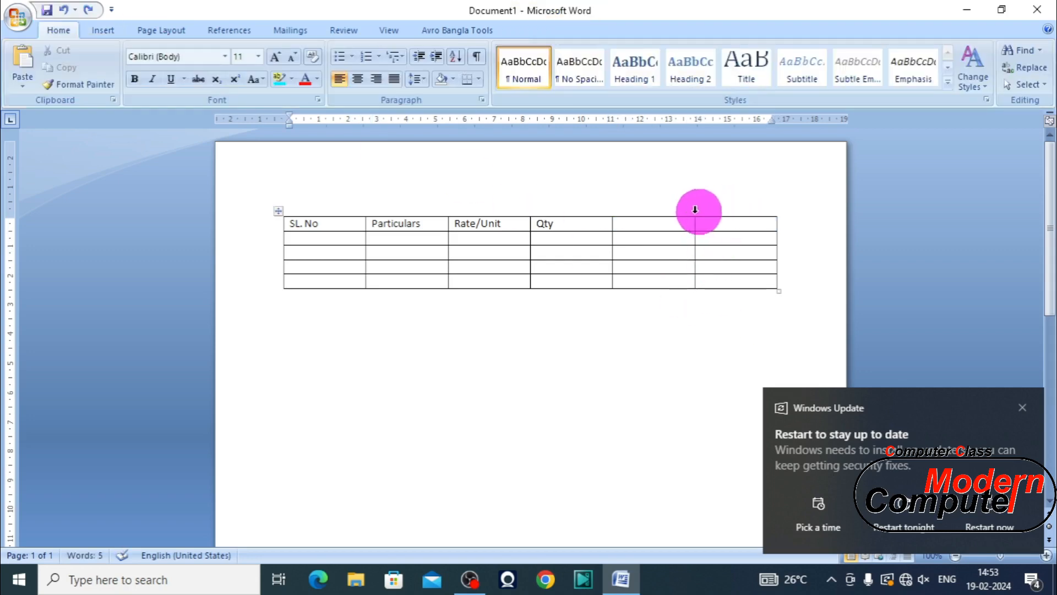
pyautogui.click(679, 223)
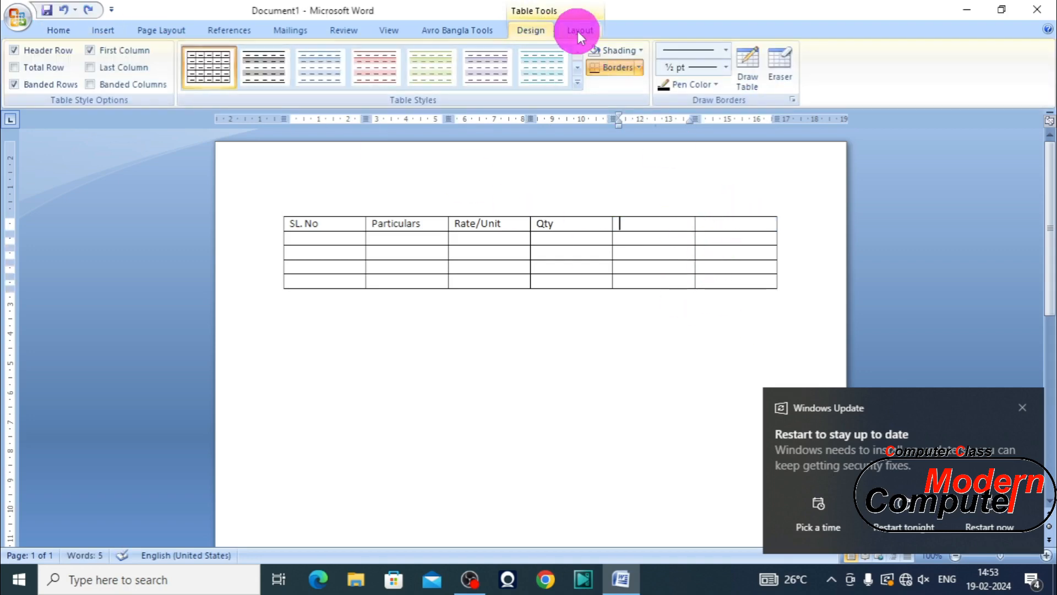
pyautogui.click(596, 335)
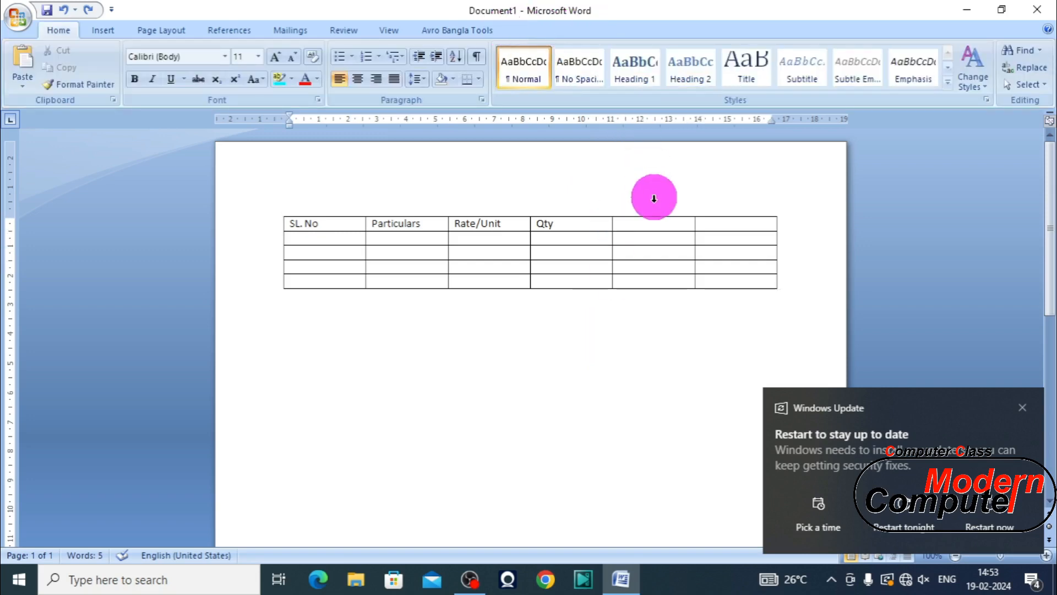
# Join the two empty header cells after Qty by removing the border between them with the Eraser.
pyautogui.click(643, 226)
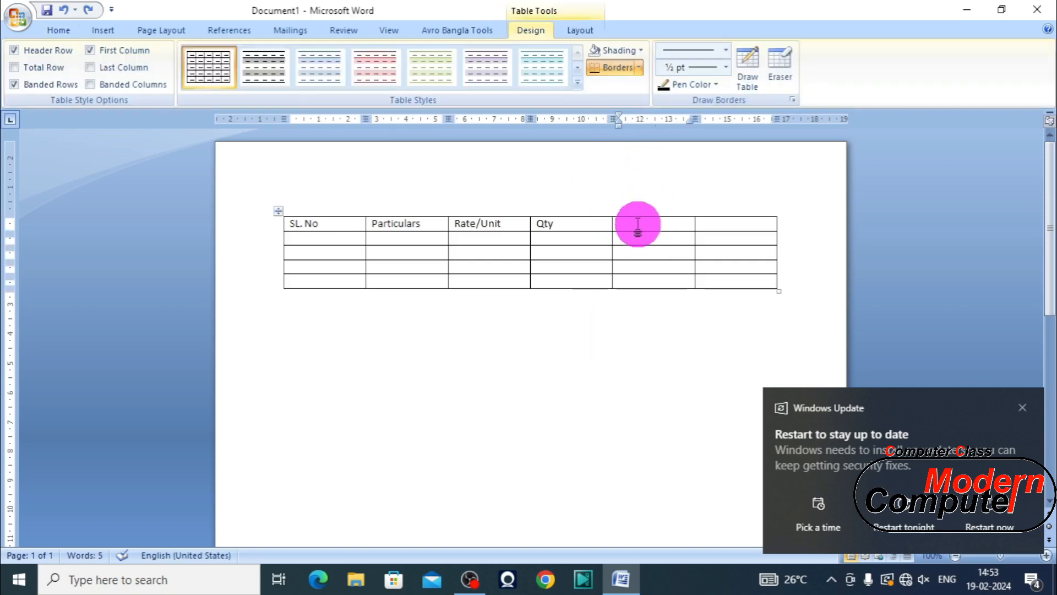
pyautogui.click(775, 56)
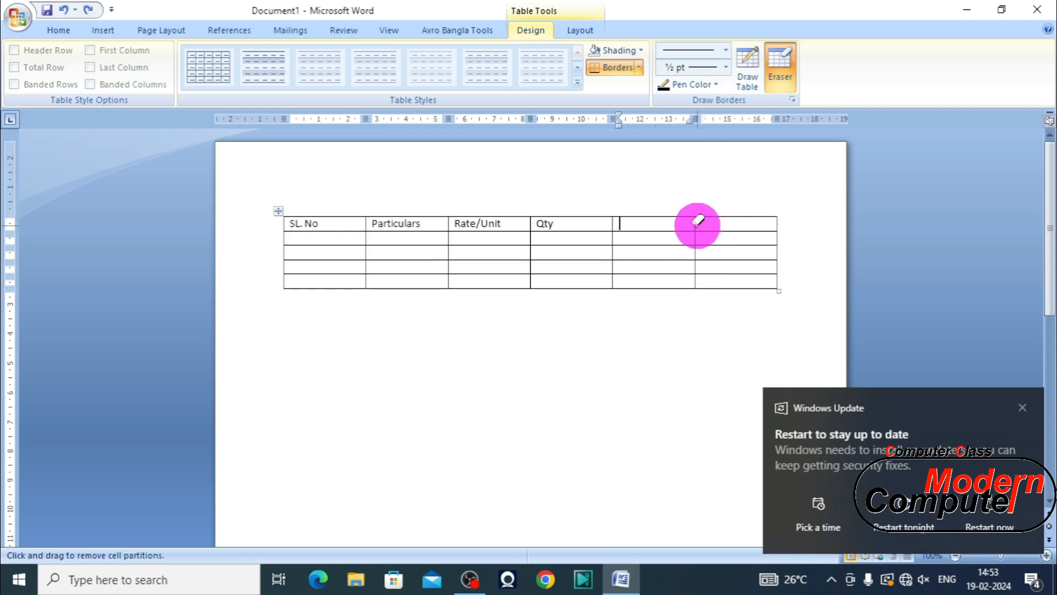
pyautogui.click(697, 222)
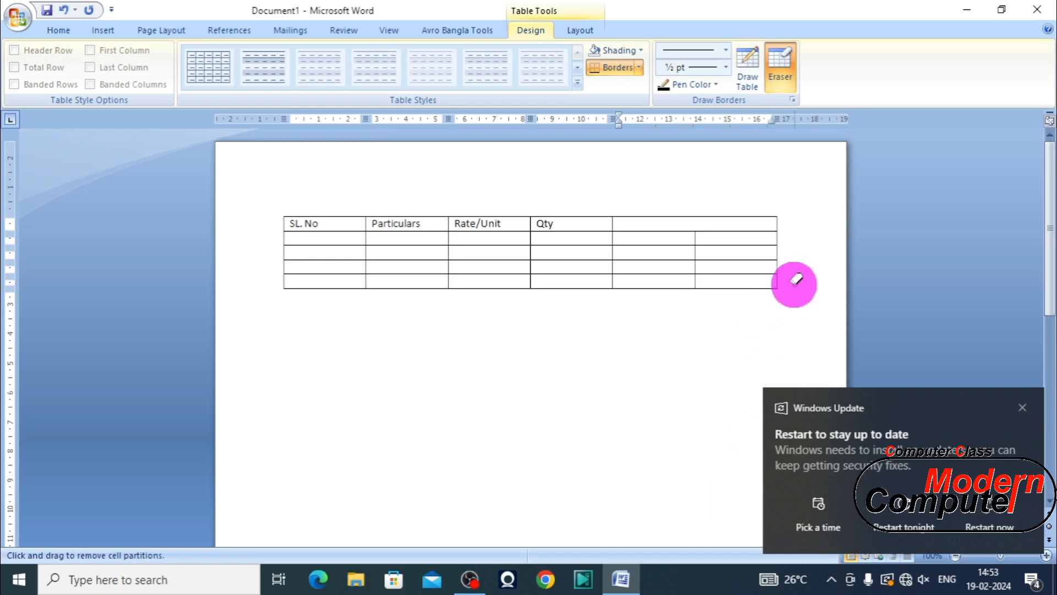
pyautogui.press('Escape')
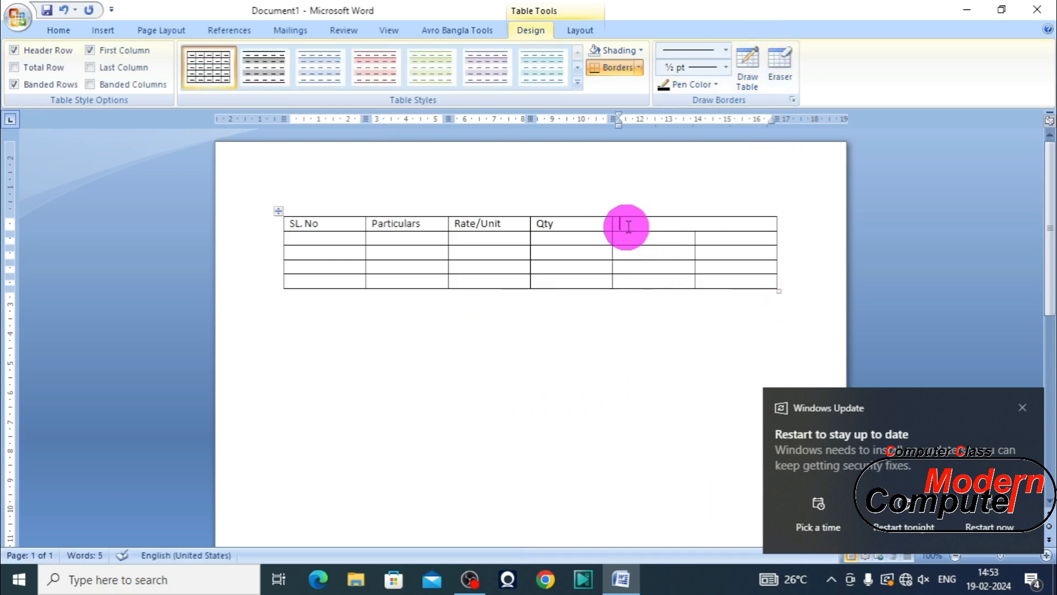
# Enter Total Cost in the joined header cell, with Rs. and Paisa in the two cells beneath it.
pyautogui.write('Total Cost')
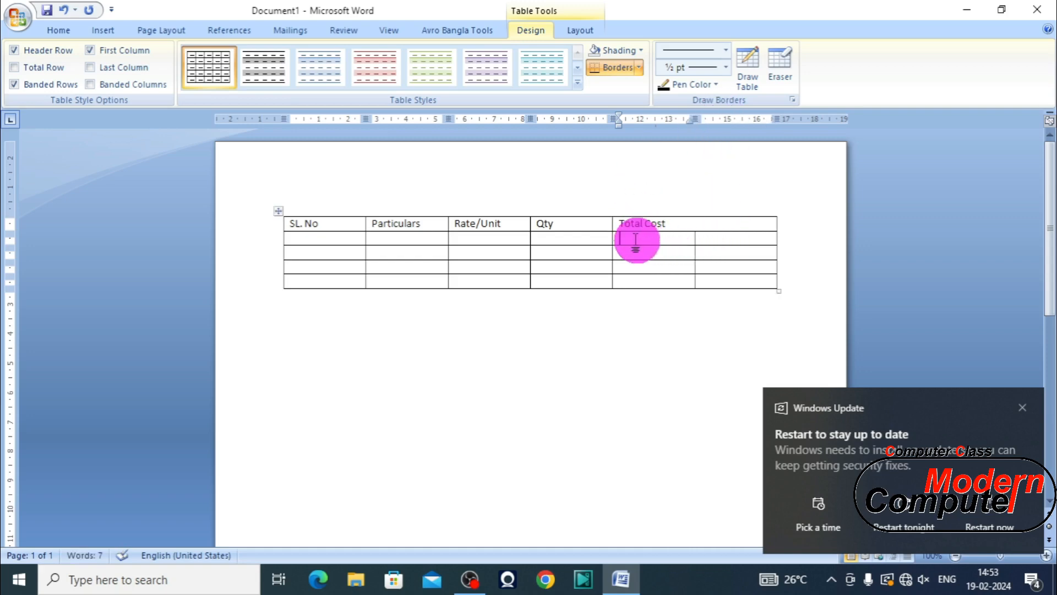
pyautogui.write('Rs.')
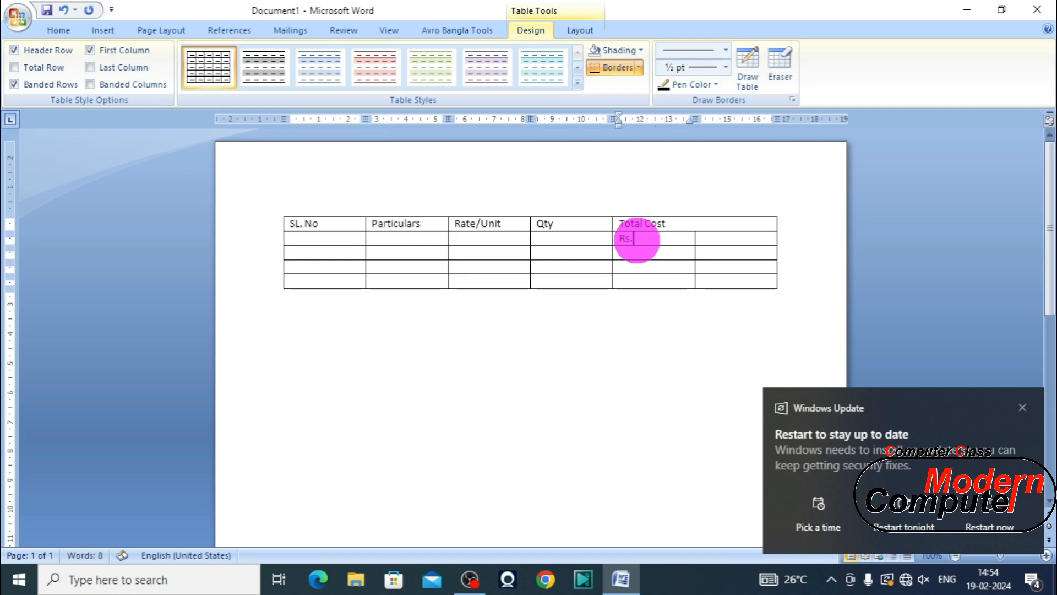
pyautogui.click(724, 241)
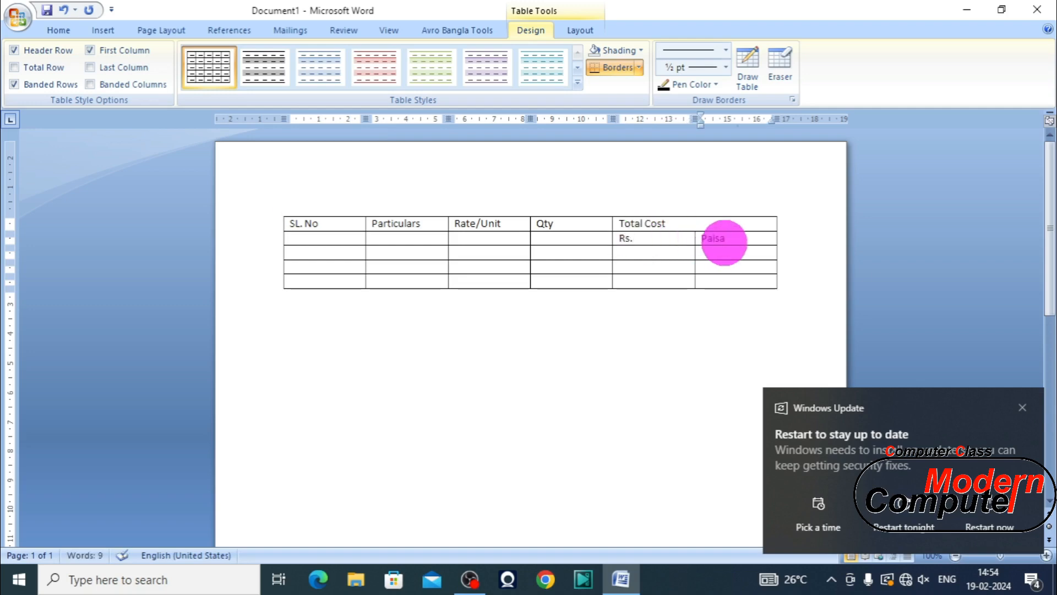
# Merge the SL. No and Particulars header cells each with the empty cell directly below.
pyautogui.moveTo(324, 228); pyautogui.dragTo(321, 238)
pyautogui.rightClick(322, 239)
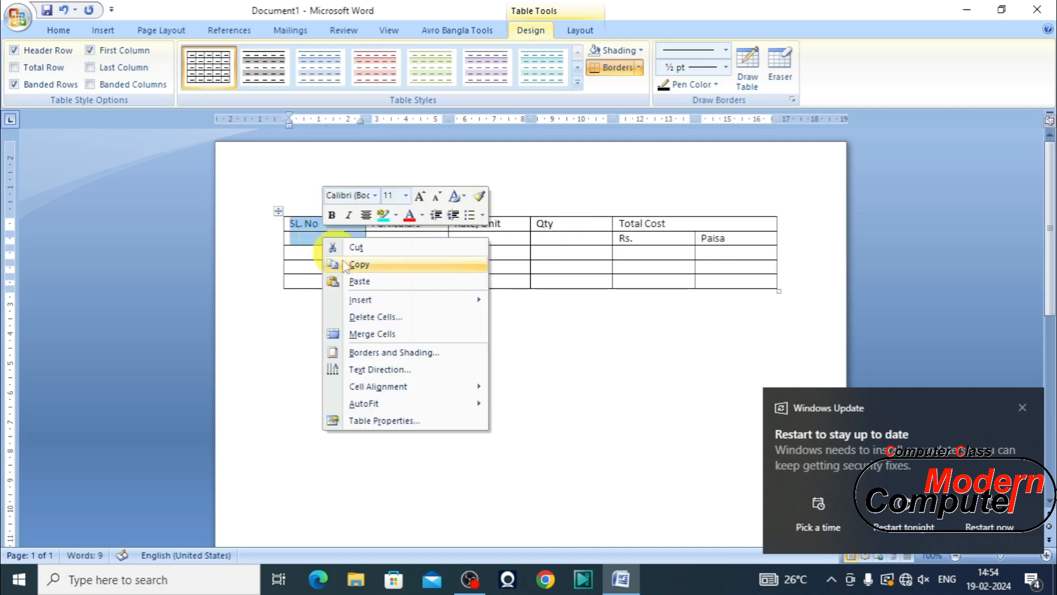
pyautogui.click(368, 334)
pyautogui.moveTo(410, 225); pyautogui.dragTo(412, 238)
pyautogui.rightClick(414, 242)
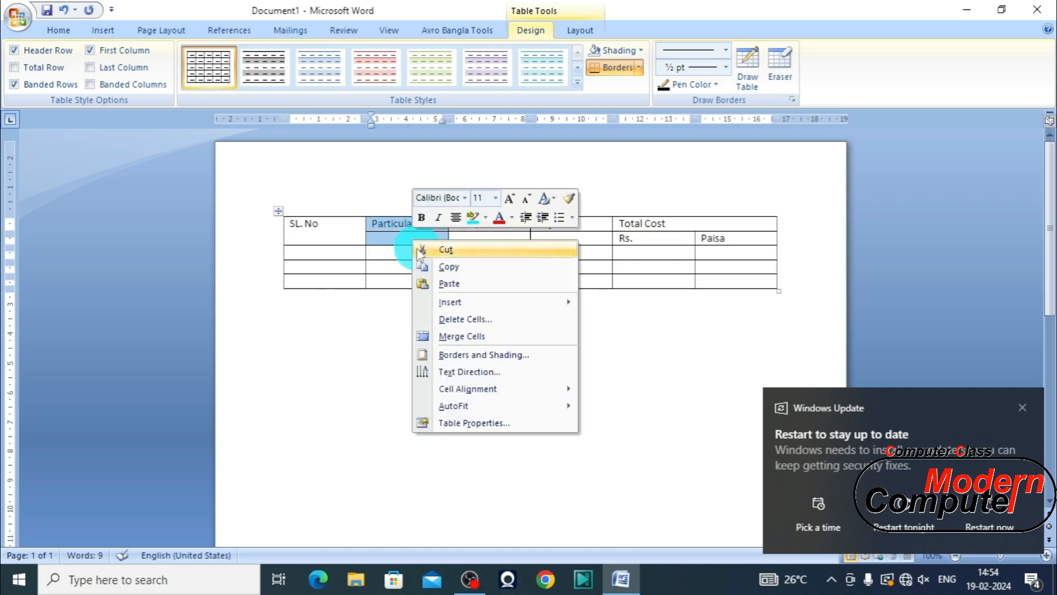
pyautogui.click(462, 336)
# Erase the borders beneath the Rate/Unit and Qty header cells so each spans two rows.
pyautogui.click(780, 66)
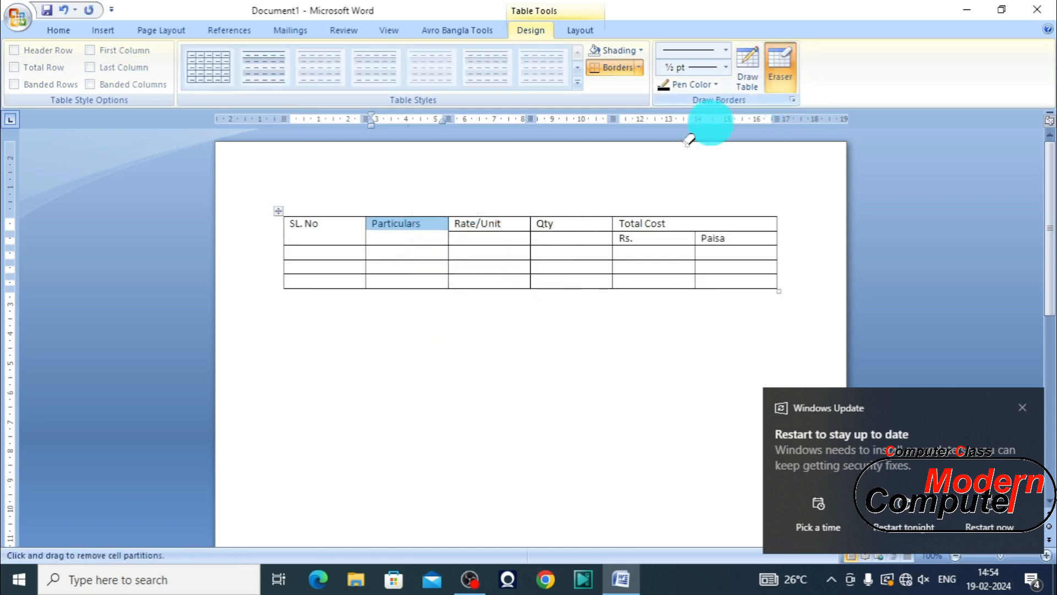
pyautogui.click(507, 231)
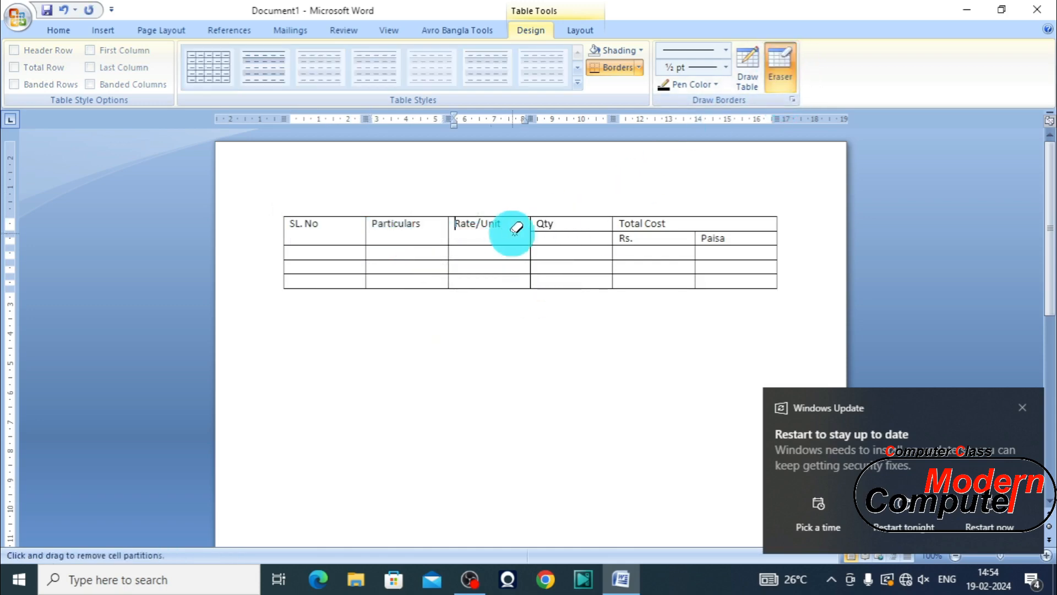
pyautogui.click(564, 230)
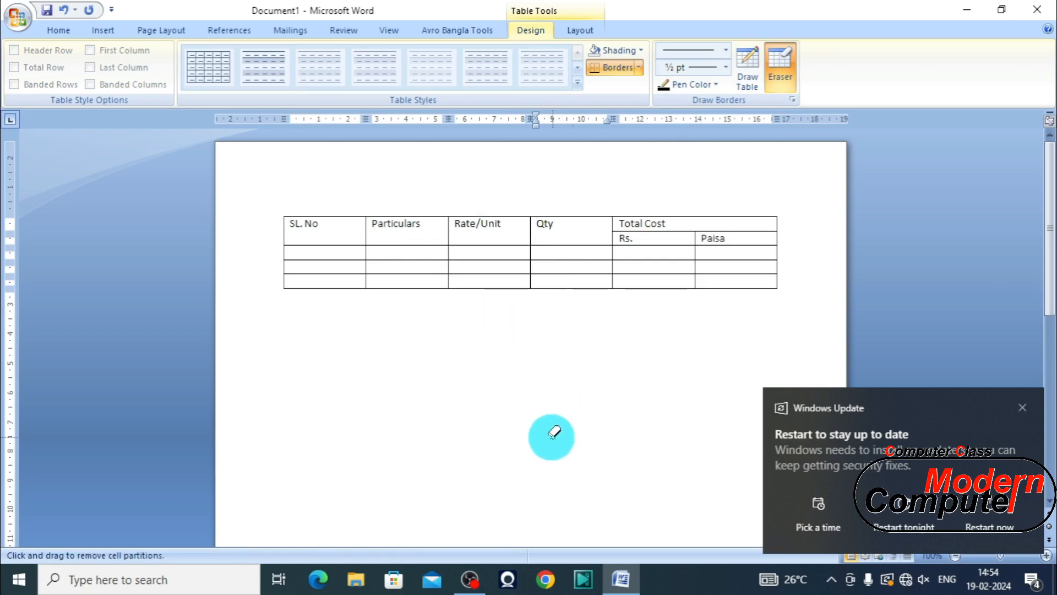
pyautogui.press('Escape')
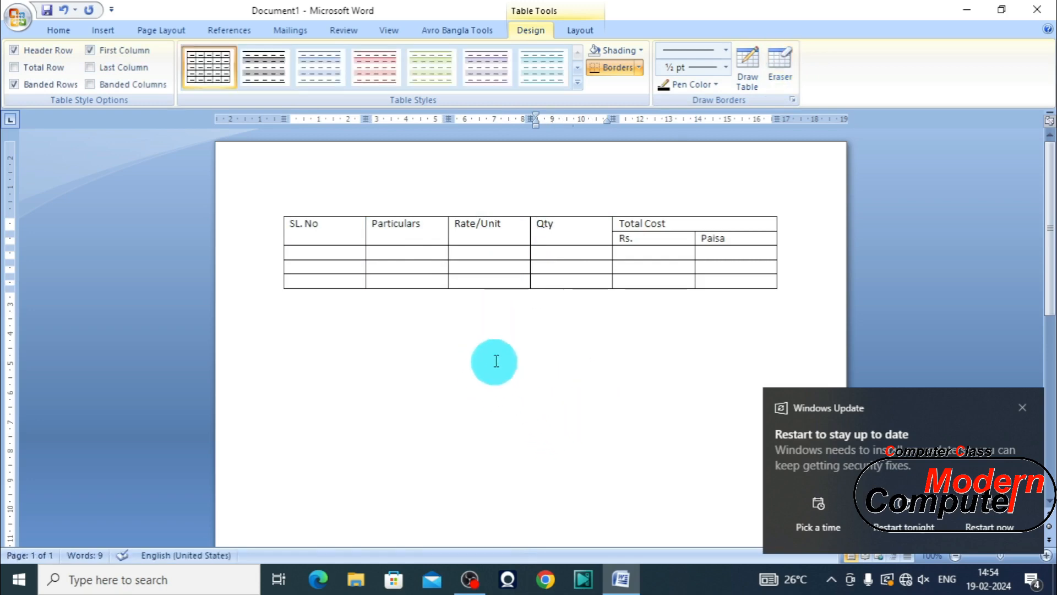
# Make the first row under the headers taller by adding nine blank lines in its SL. No cell.
pyautogui.click(322, 252)
pyautogui.press('Return')
pyautogui.press('Return')
pyautogui.press('Return')
pyautogui.press('Return')
pyautogui.press('Return')
pyautogui.press('Return')
pyautogui.press('Return')
pyautogui.press('Return')
pyautogui.press('Return')
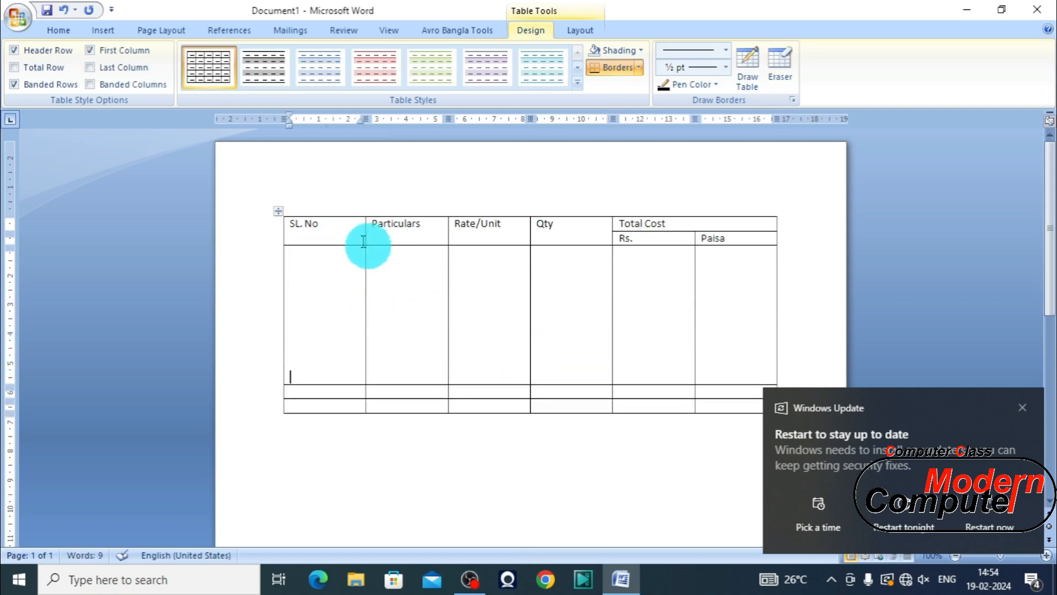
# Centre the text of all header cells, including Rs. and Paisa, both horizontally and vertically.
pyautogui.moveTo(311, 227); pyautogui.dragTo(721, 233)
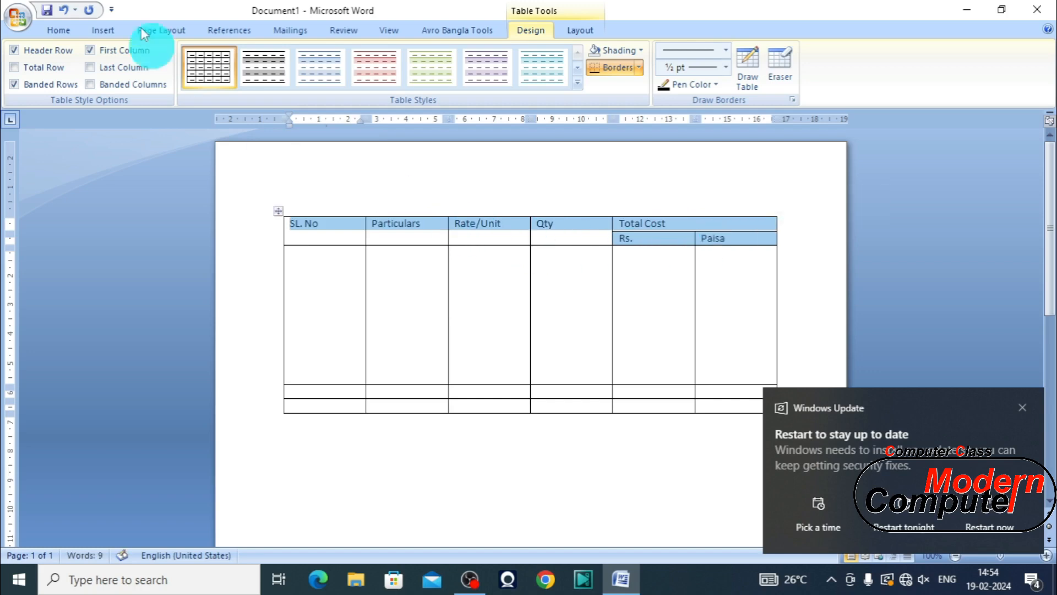
pyautogui.click(58, 30)
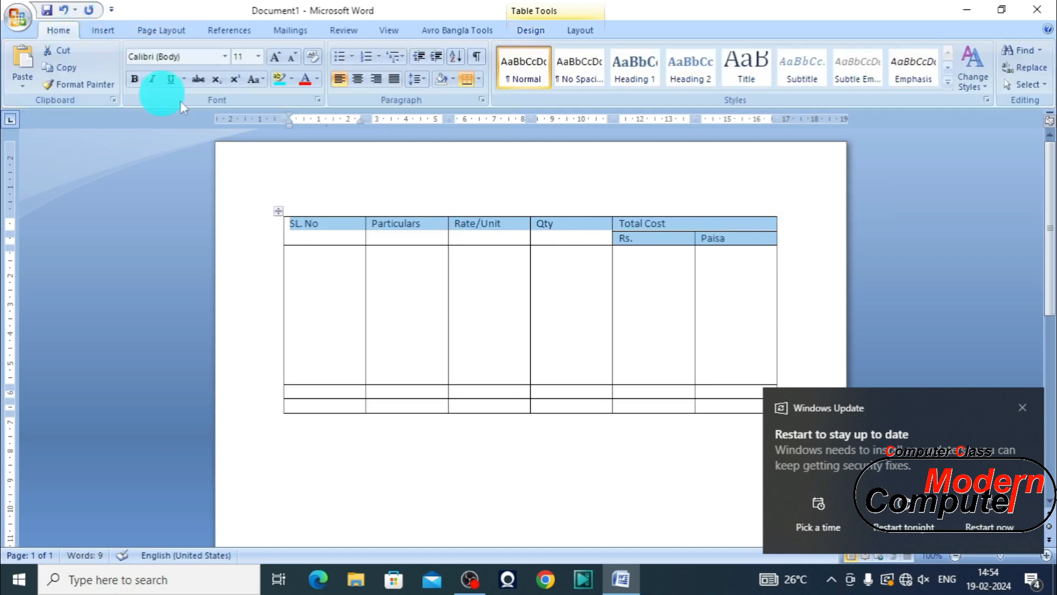
pyautogui.click(360, 79)
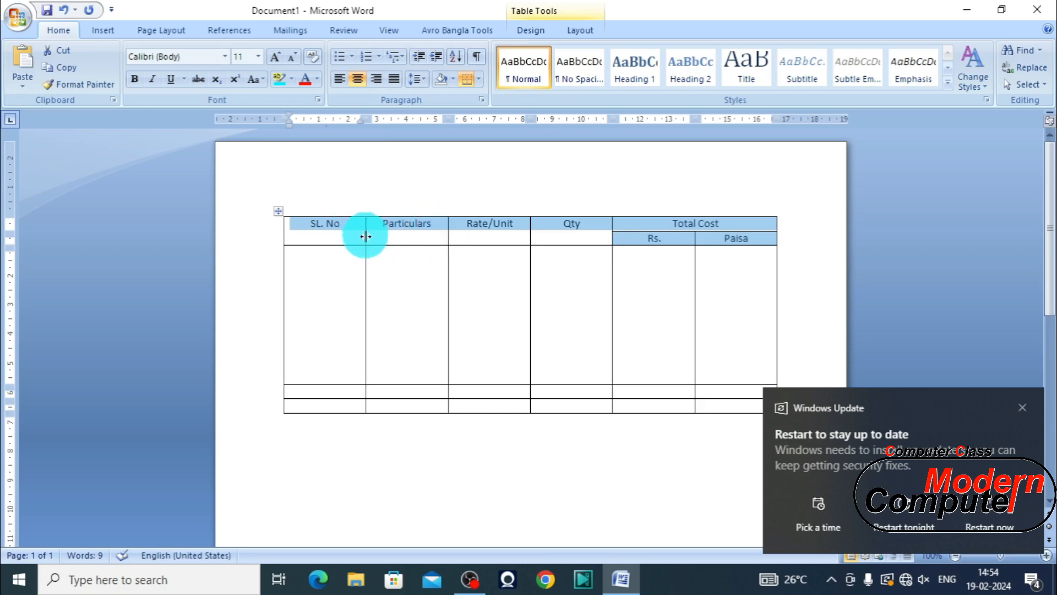
pyautogui.rightClick(408, 236)
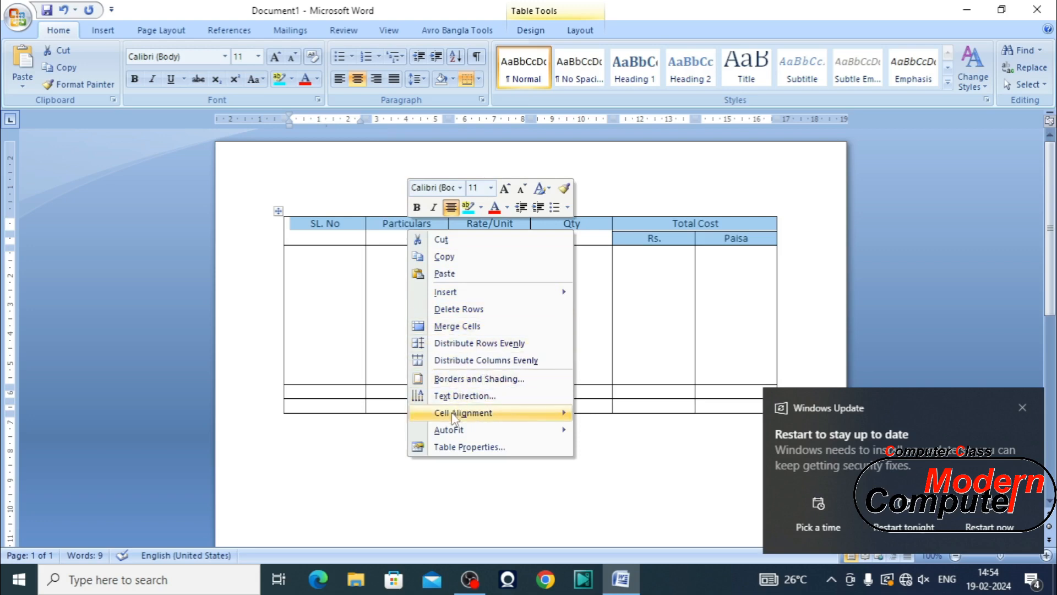
pyautogui.moveTo(478, 422)
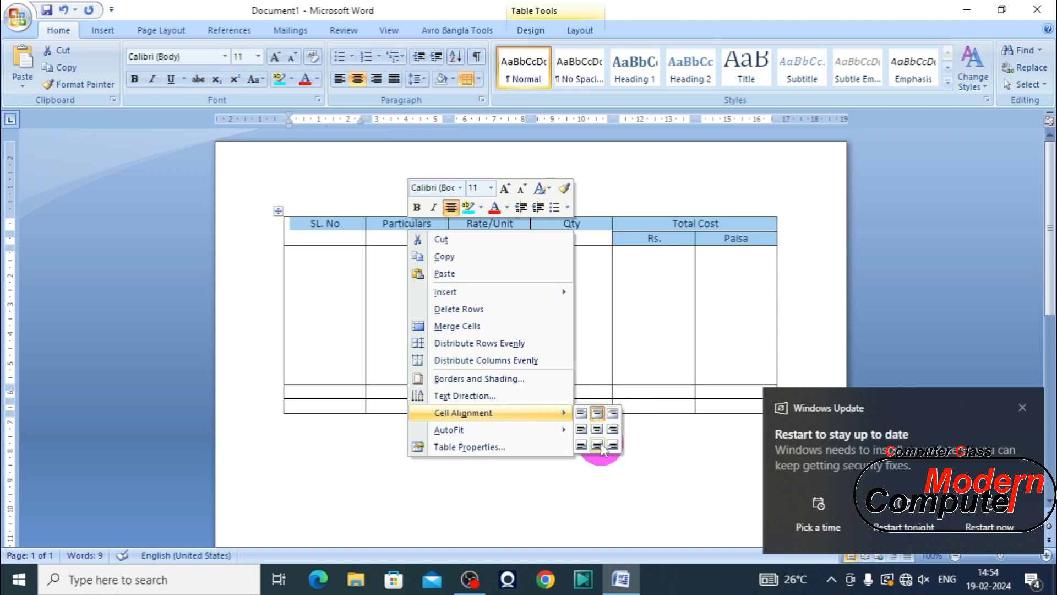
pyautogui.click(597, 413)
pyautogui.click(597, 444)
pyautogui.click(598, 429)
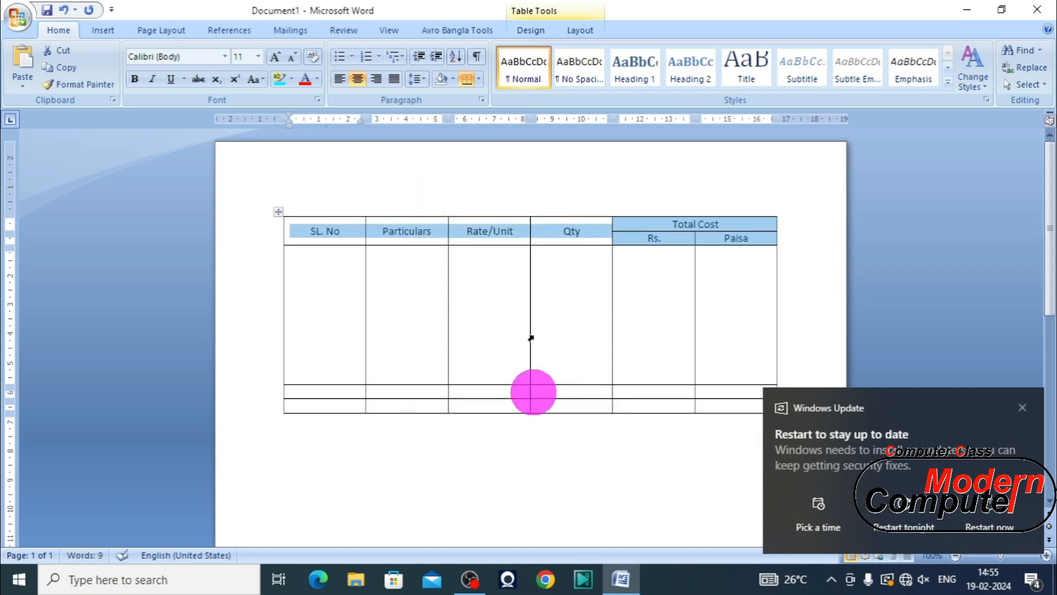
# Make the header text bold and set its font size to 16.
pyautogui.click(134, 78)
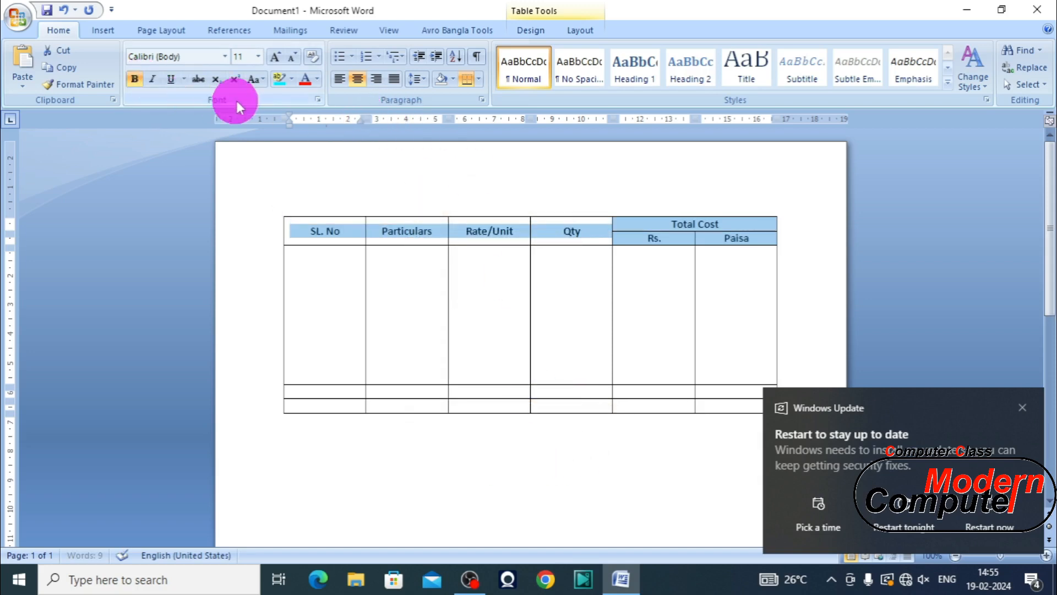
pyautogui.click(258, 57)
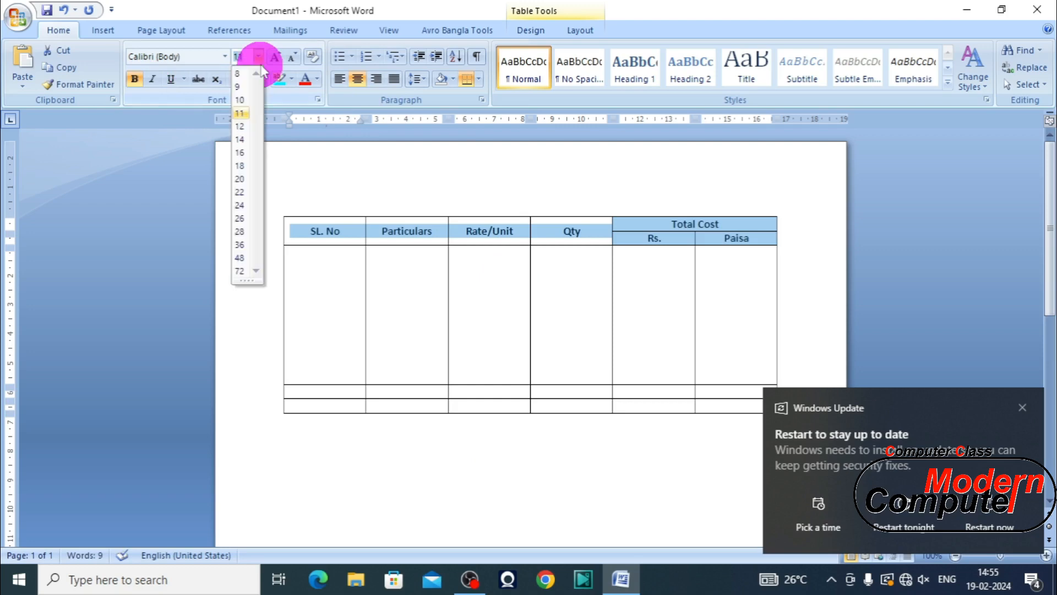
pyautogui.click(240, 153)
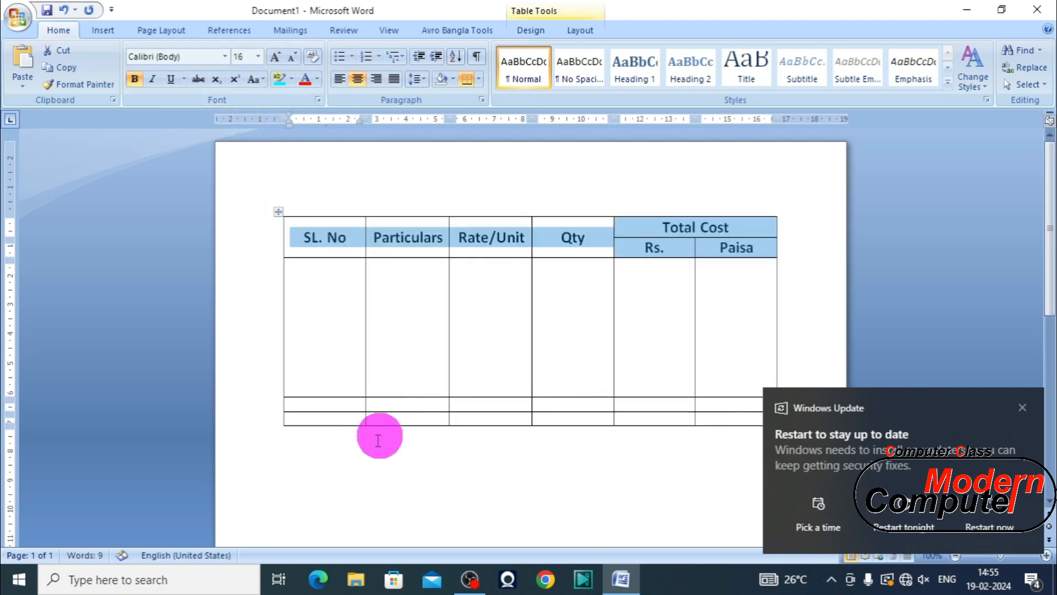
# Dismiss the Windows Update notification and merge the first four cells of the row directly below the tall item row.
pyautogui.click(346, 410)
pyautogui.click(1022, 409)
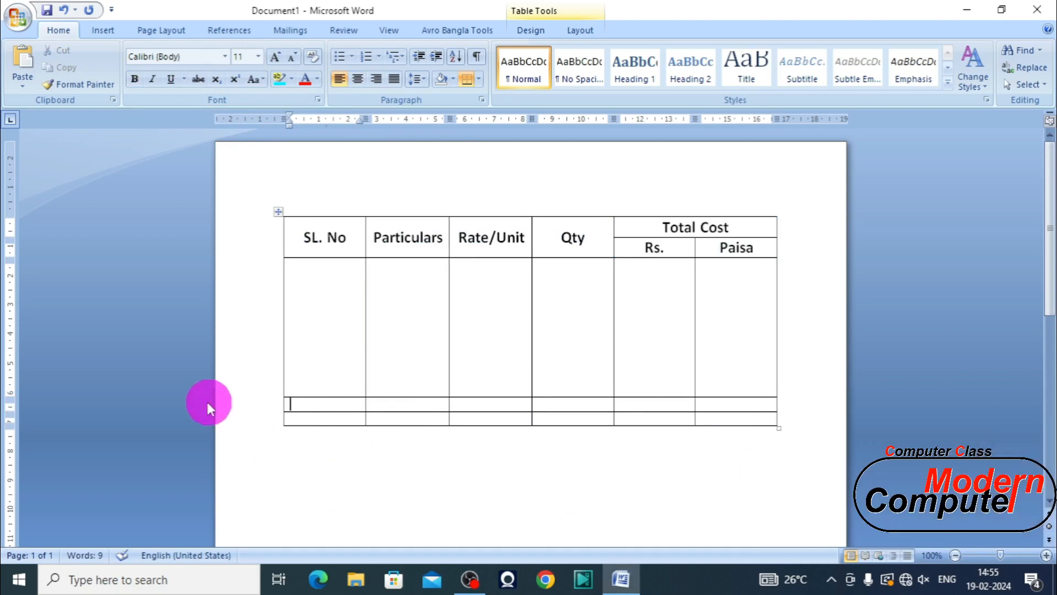
pyautogui.moveTo(292, 406); pyautogui.dragTo(625, 406)
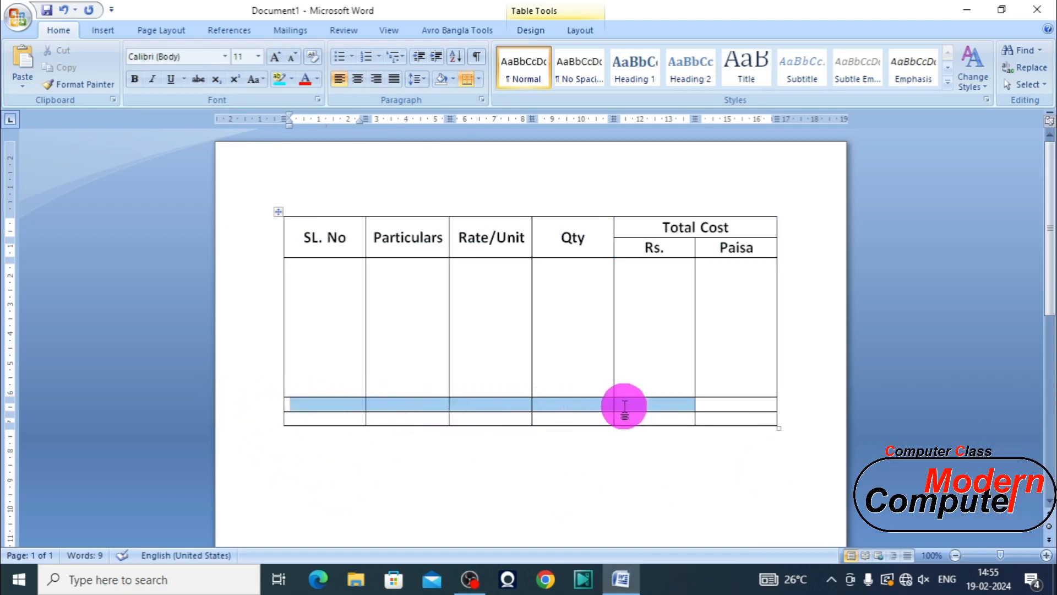
pyautogui.moveTo(625, 406); pyautogui.dragTo(603, 408)
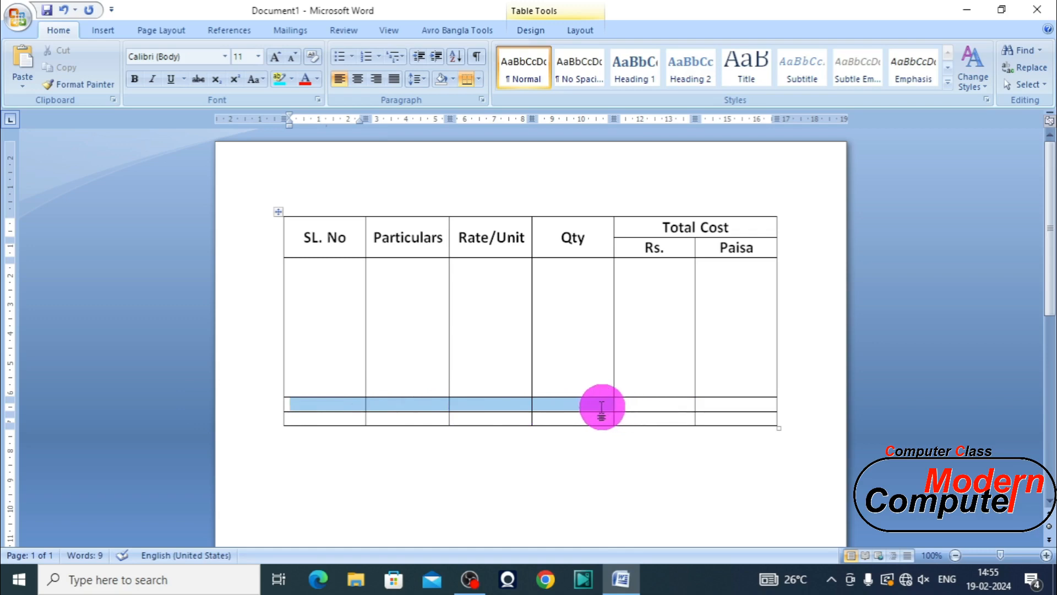
pyautogui.rightClick(603, 408)
pyautogui.click(648, 309)
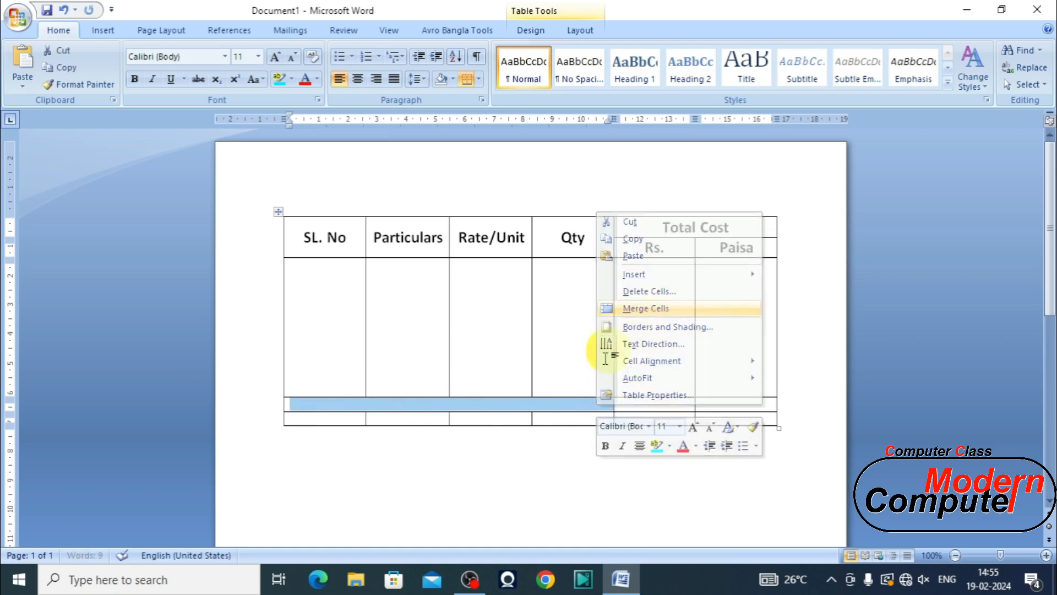
# Delete the last, unmerged row of the table.
pyautogui.click(273, 422)
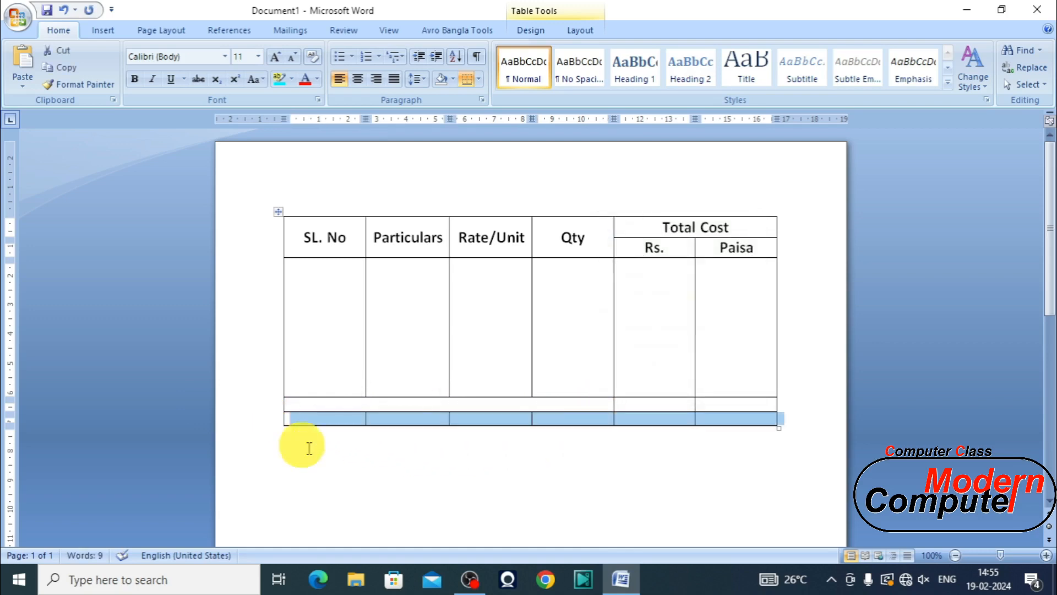
pyautogui.click(312, 419)
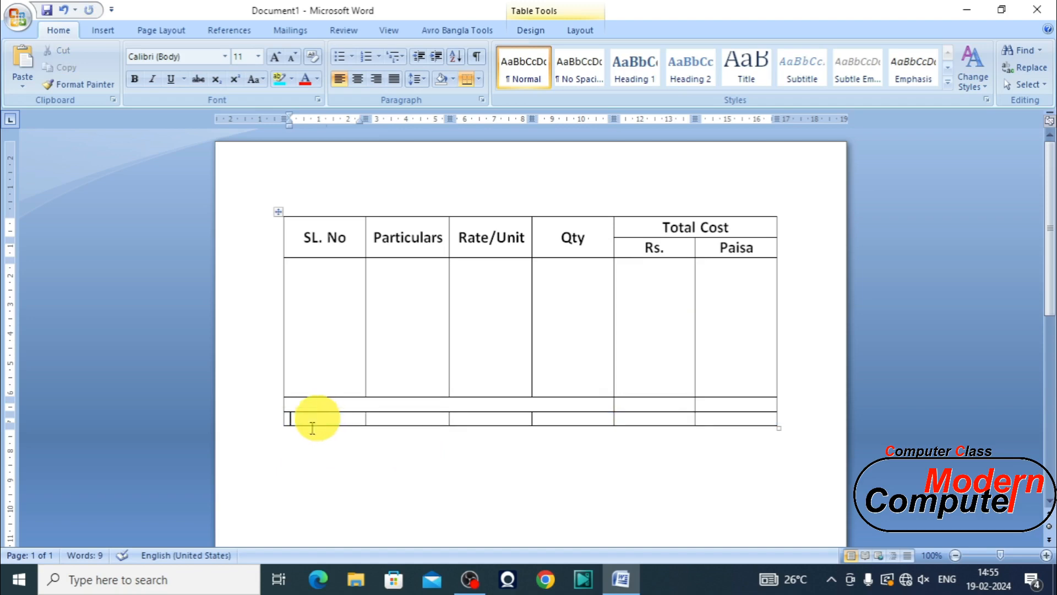
pyautogui.click(260, 421)
pyautogui.click(331, 441)
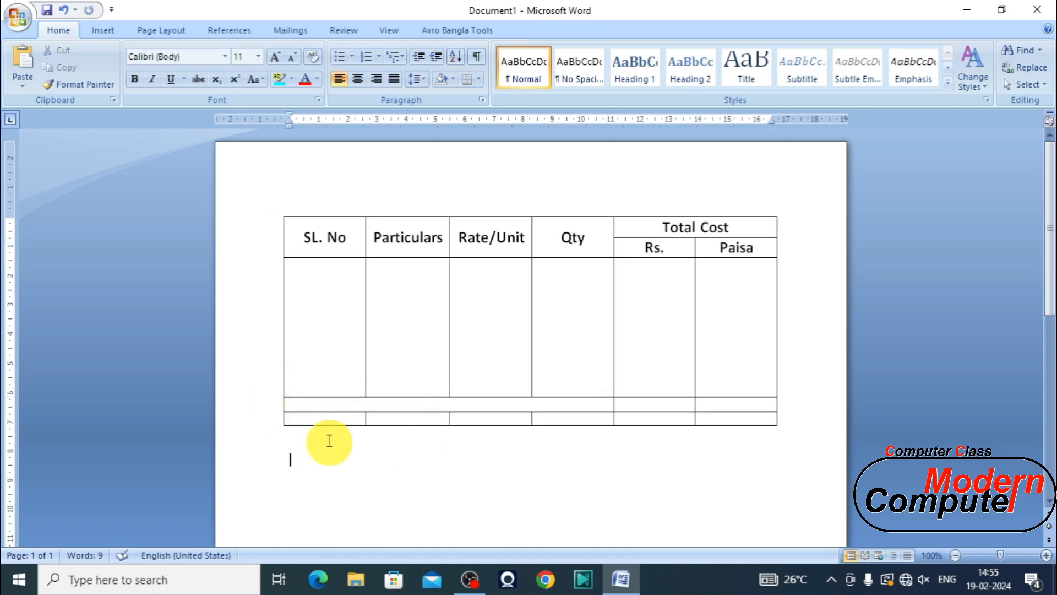
pyautogui.moveTo(307, 423); pyautogui.dragTo(699, 422)
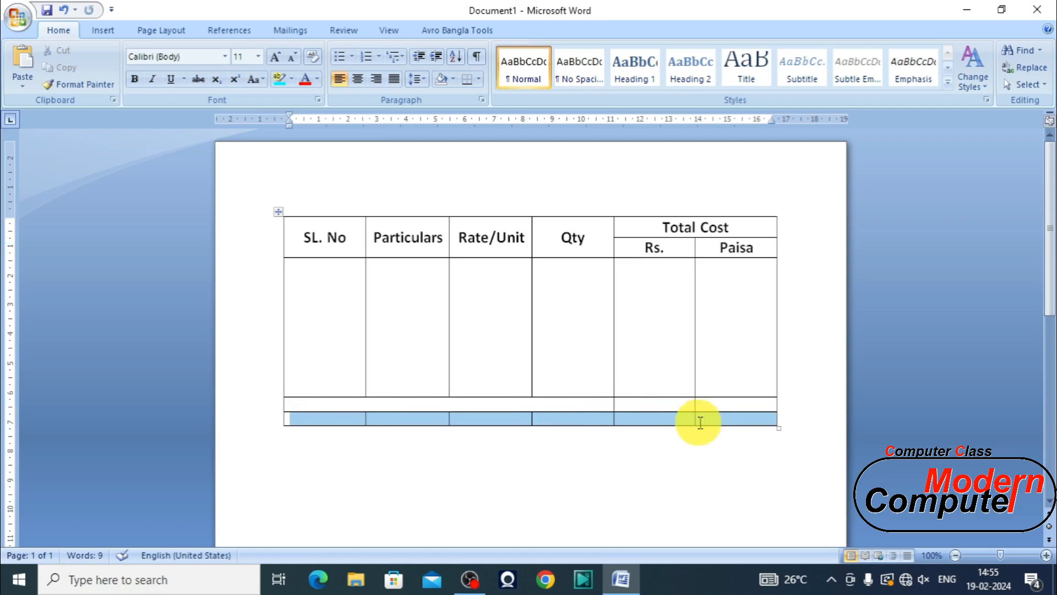
pyautogui.click(639, 491)
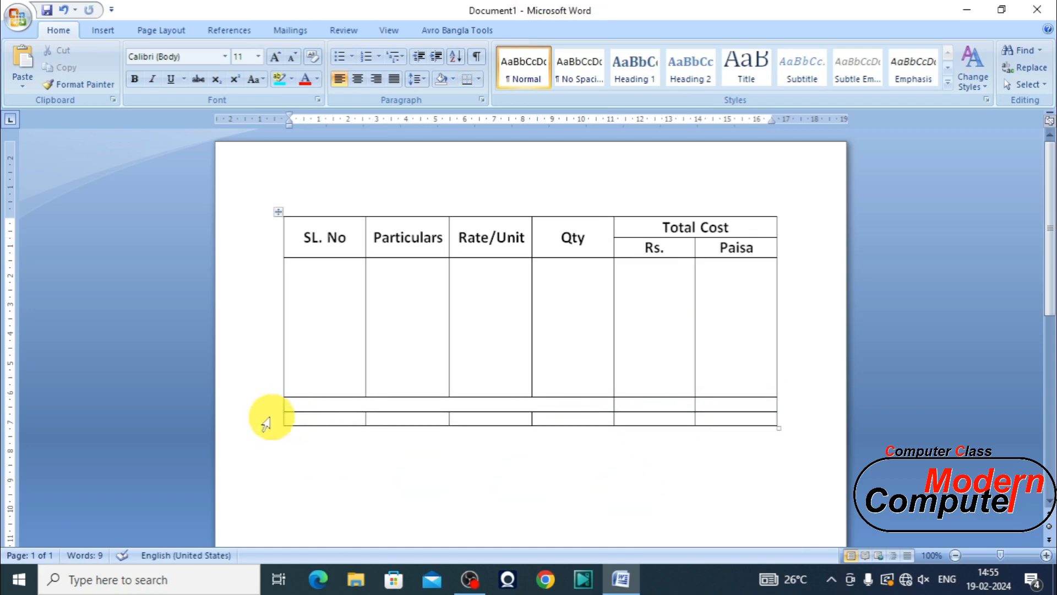
pyautogui.click(266, 422)
pyautogui.rightClick(266, 422)
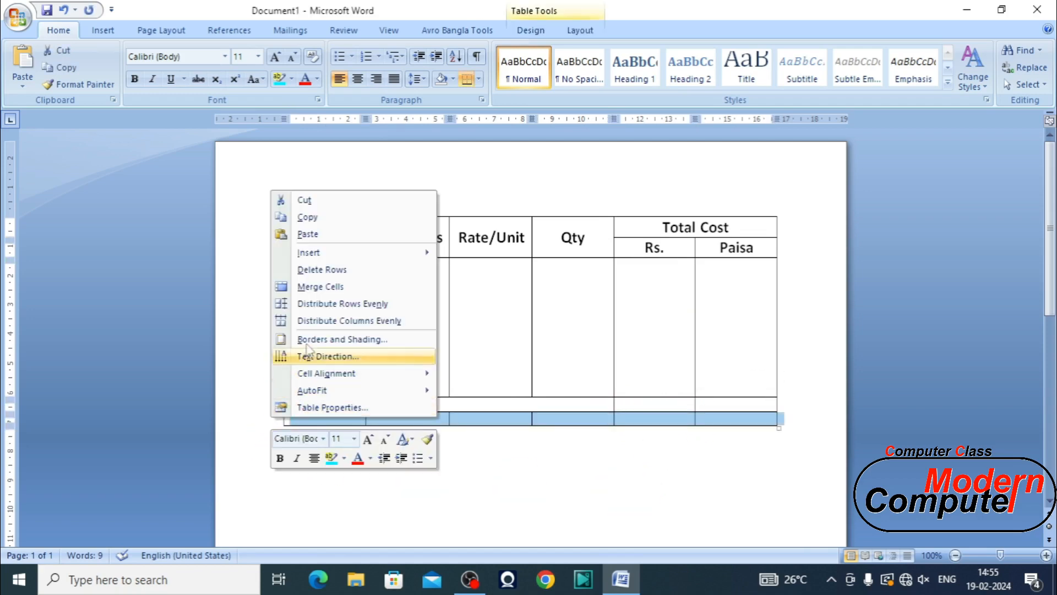
pyautogui.click(323, 270)
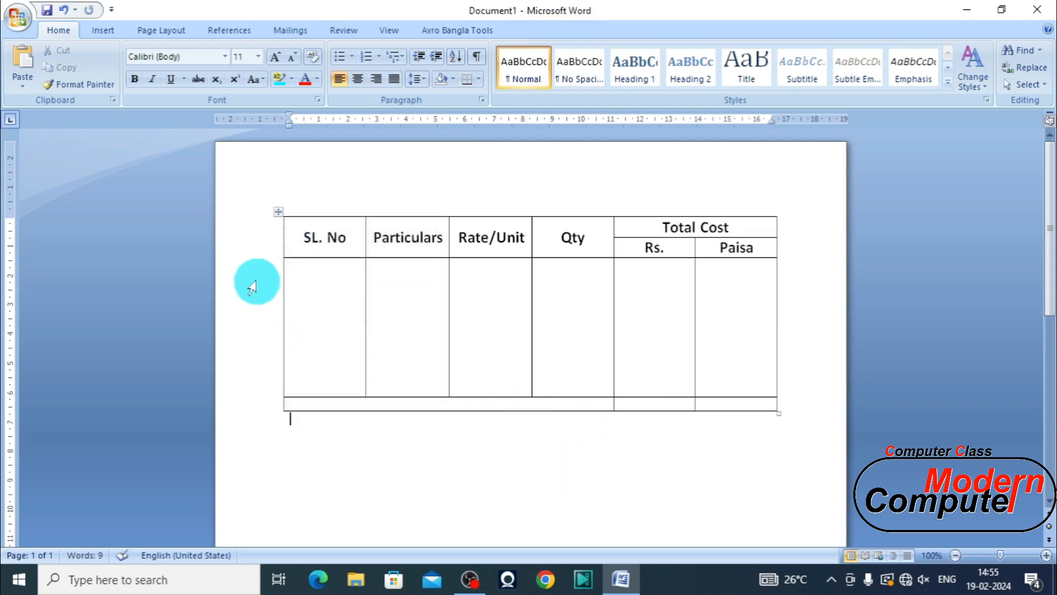
# Fill the item row with SL. No 1, Particulars Mouse and Rate/Unit 410.00.
pyautogui.click(333, 279)
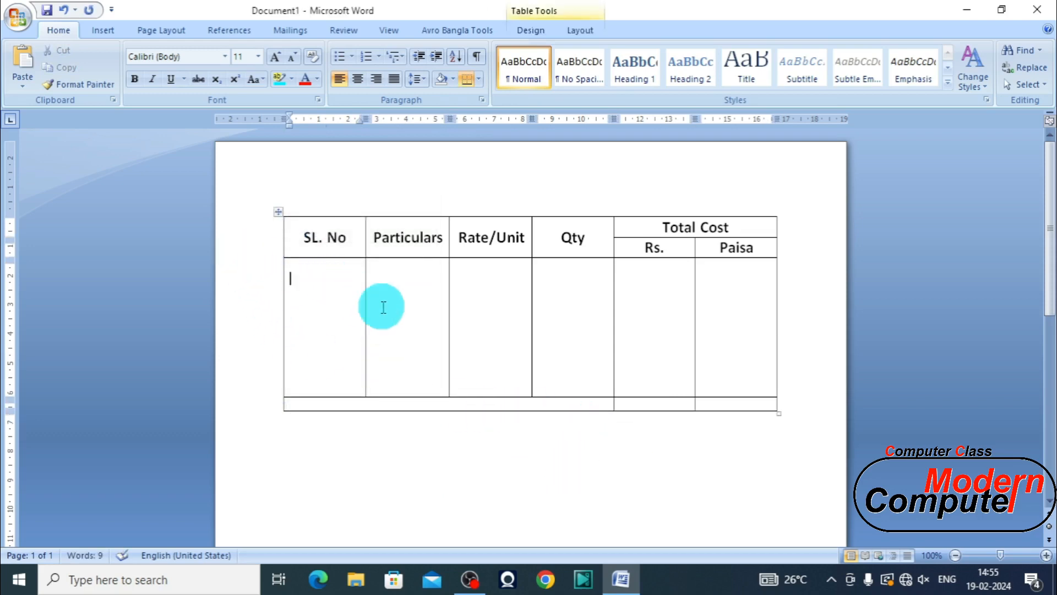
pyautogui.write('1')
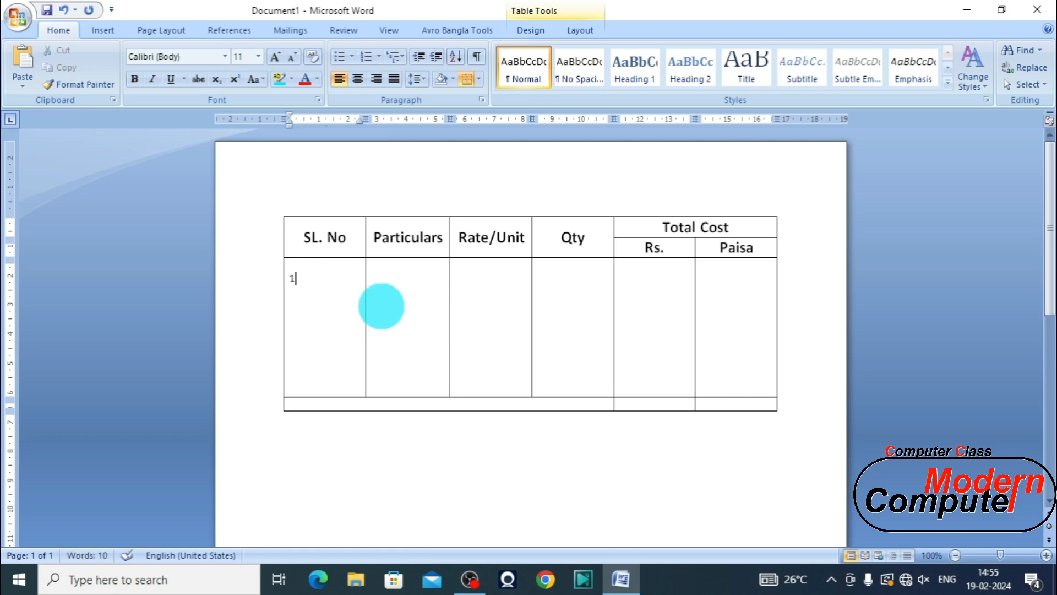
pyautogui.click(383, 307)
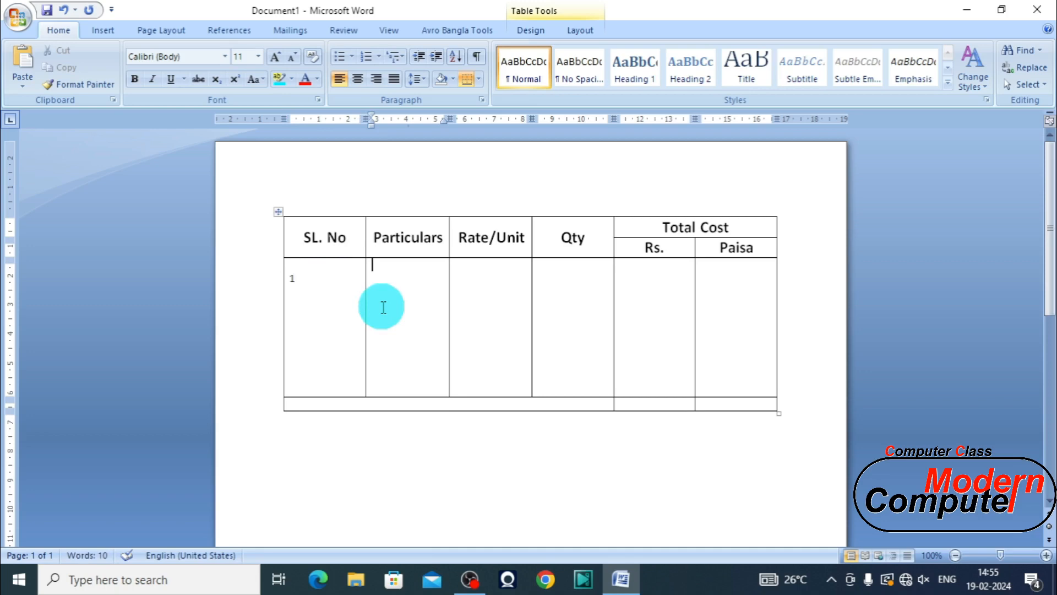
pyautogui.write('Mouse')
pyautogui.press('Tab')
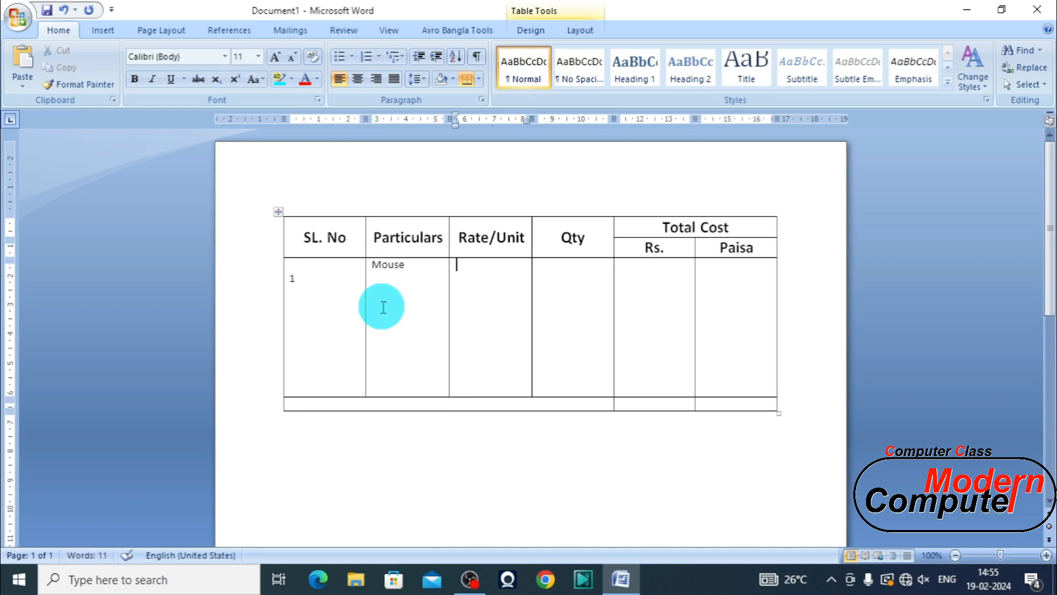
pyautogui.write('410.00')
pyautogui.press('Tab')
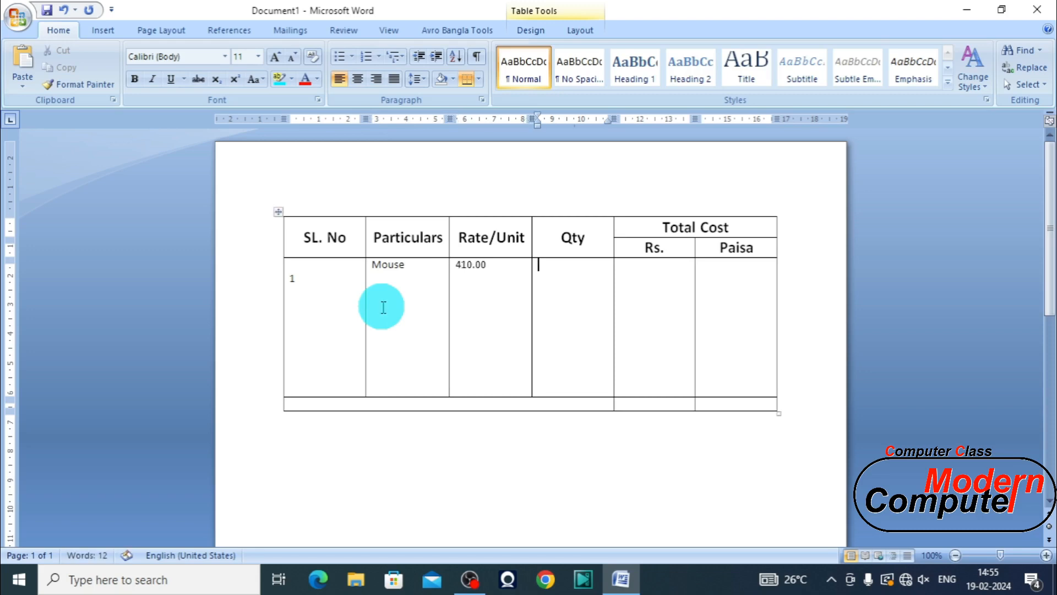
# Complete the Mouse entry with Qty 1 and a total cost of 410 under Rs. and 00 under Paisa.
pyautogui.write('1')
pyautogui.press('Tab')
pyautogui.write('4')
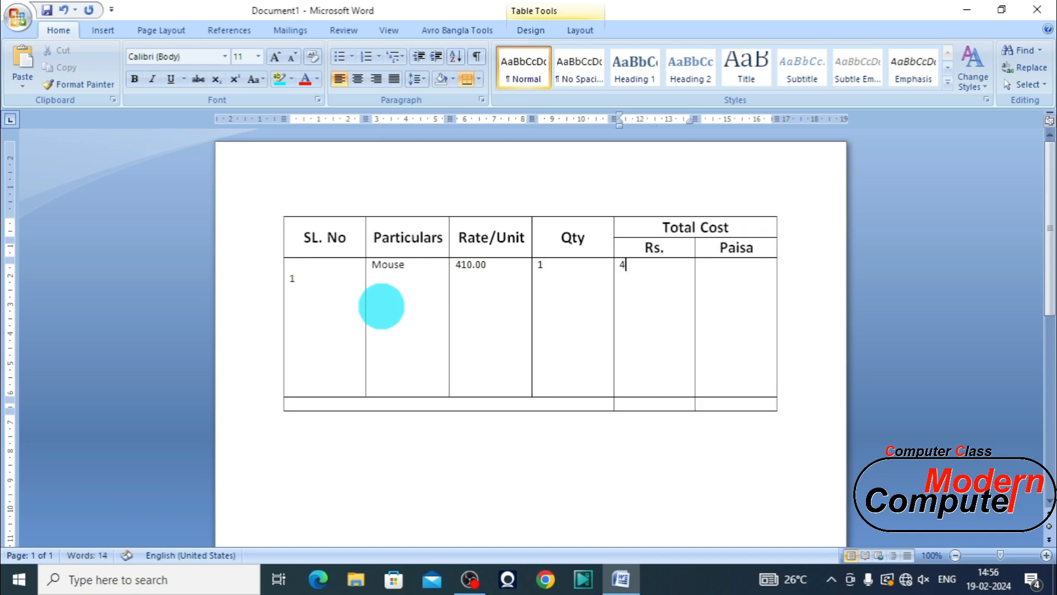
pyautogui.write('10')
pyautogui.press('Tab')
pyautogui.write('00')
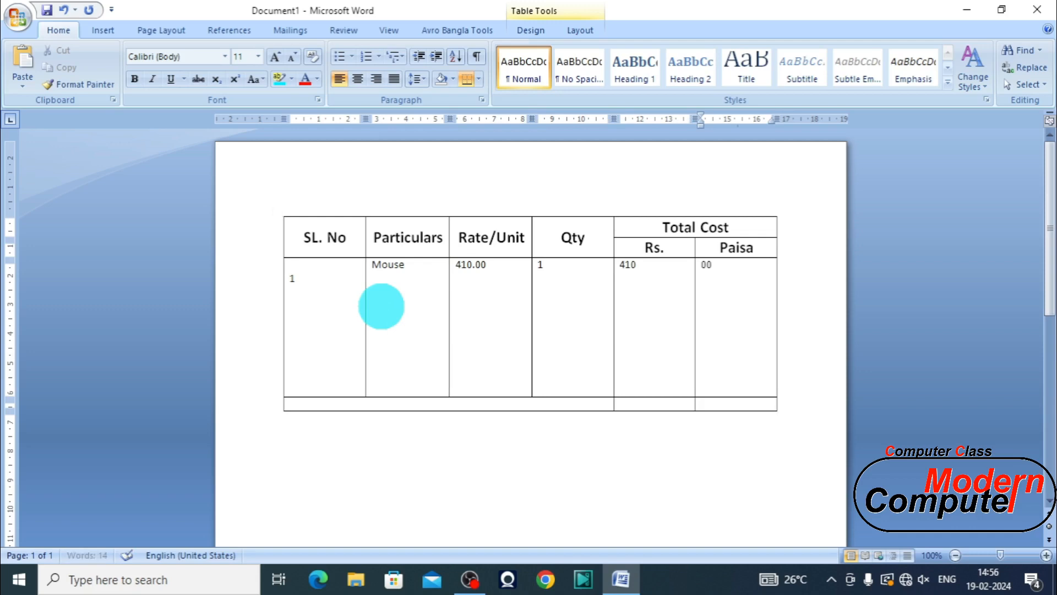
# Remove the blank line above the serial number 1 so it lines up with the Mouse entry.
pyautogui.press('Tab')
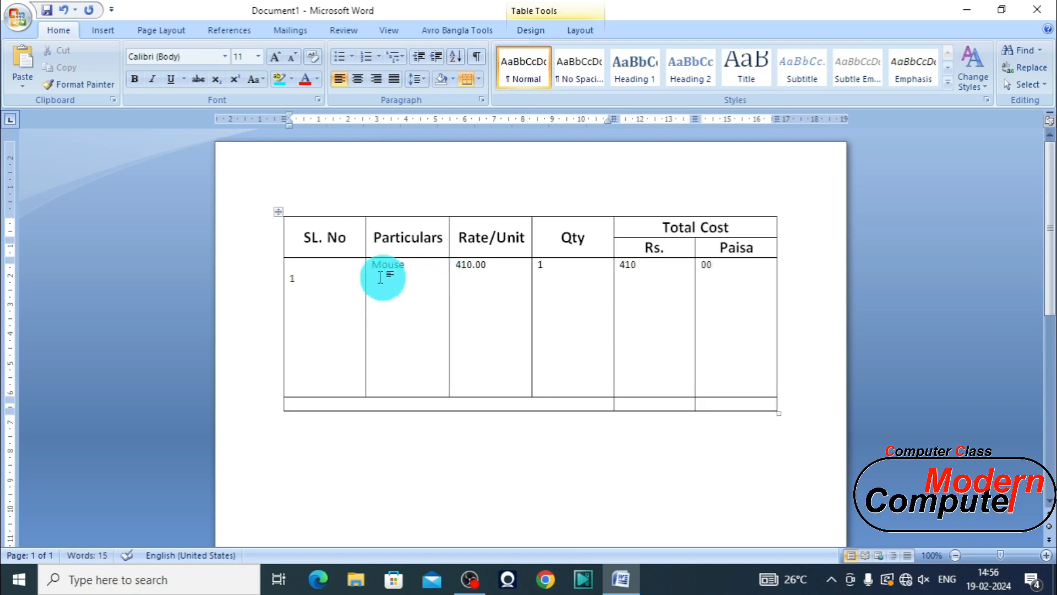
pyautogui.click(329, 265)
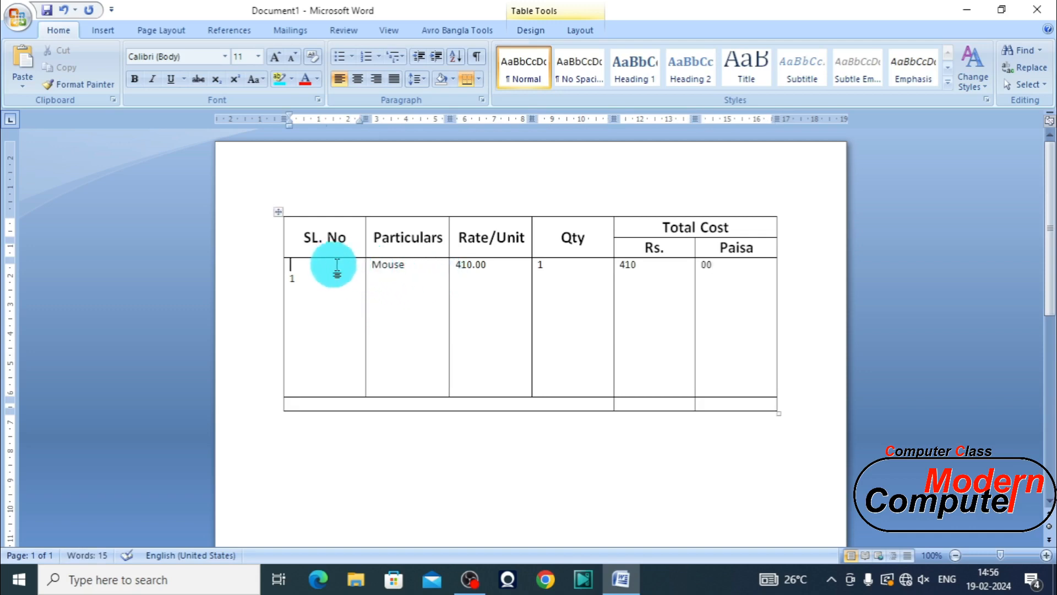
pyautogui.press('Delete')
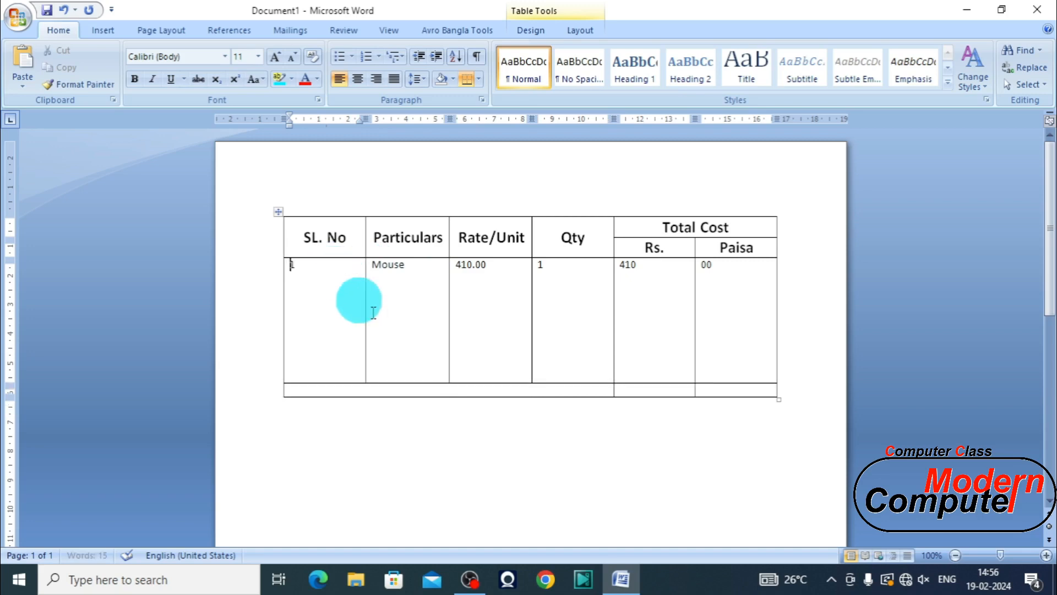
# Enter the label Grand Total in the merged cell of the bottom row.
pyautogui.click(383, 392)
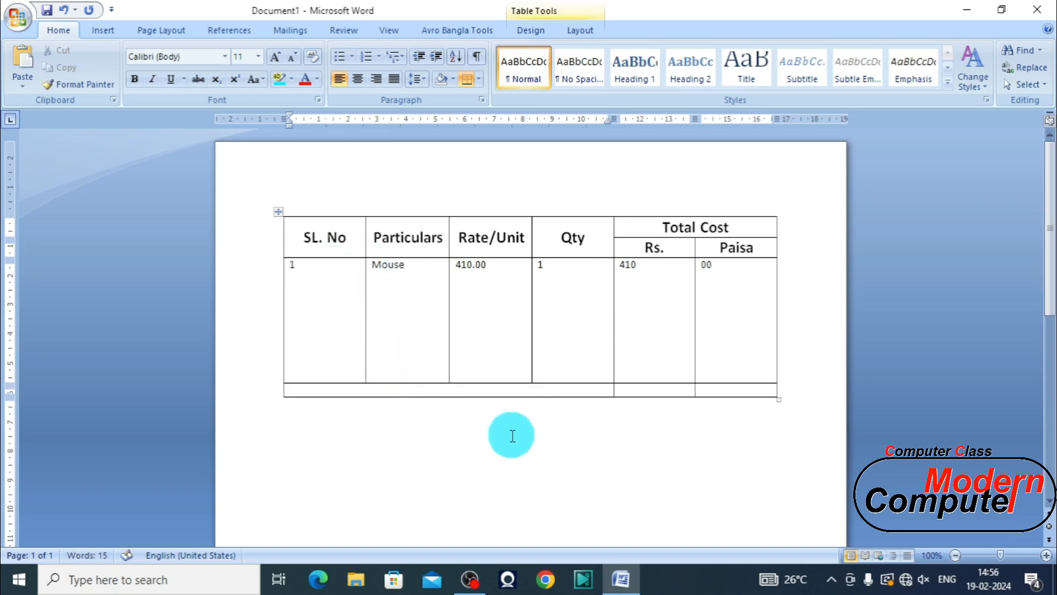
pyautogui.write('Grand Toatal')
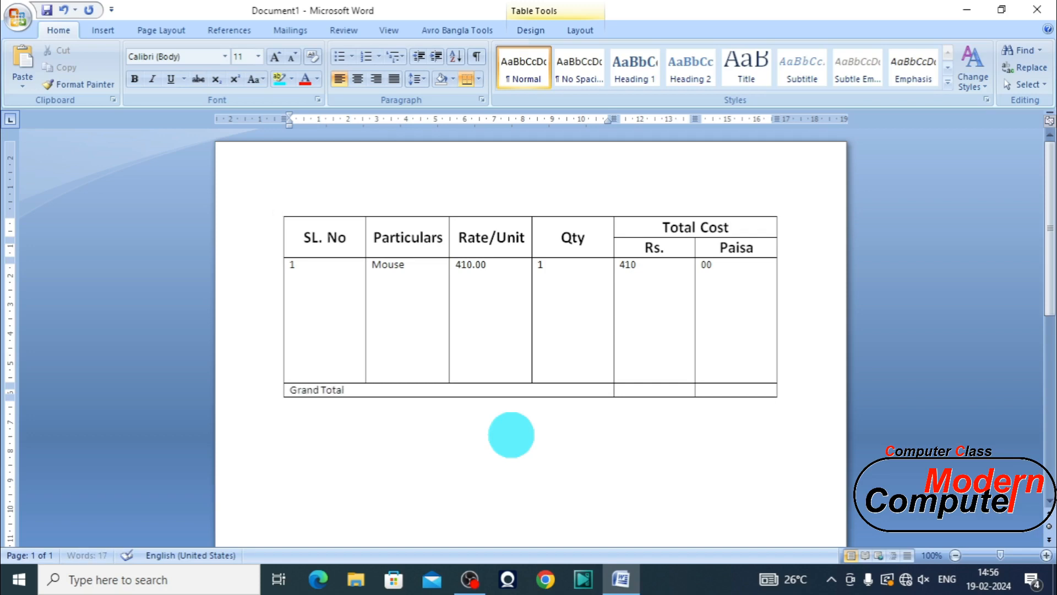
pyautogui.press('Tab')
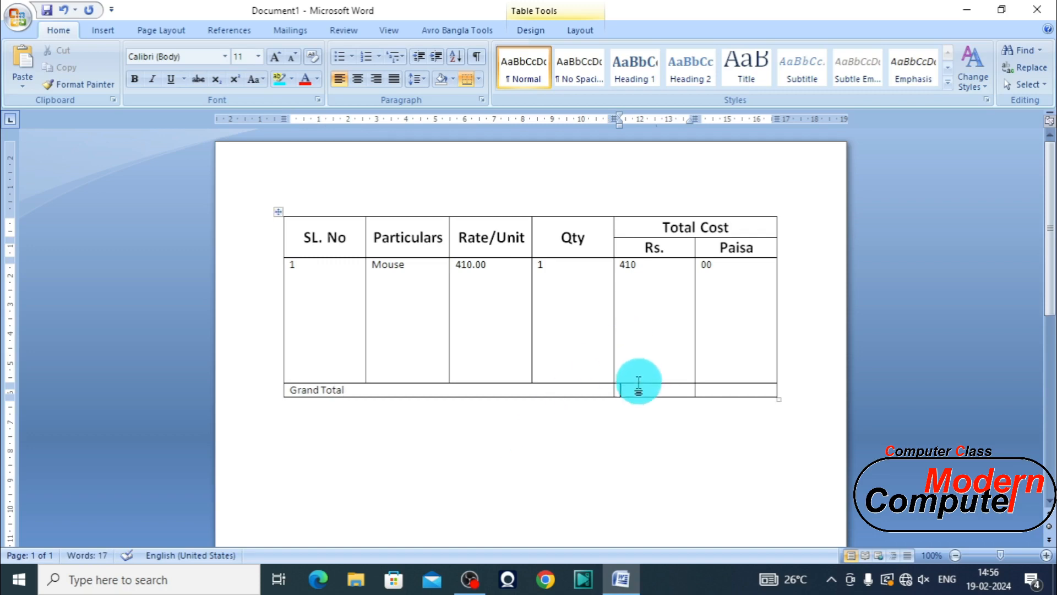
# Add a row below Grand Total and enter "Rupees Four Hundred and Ten Only" in its wide first cell.
pyautogui.click(712, 390)
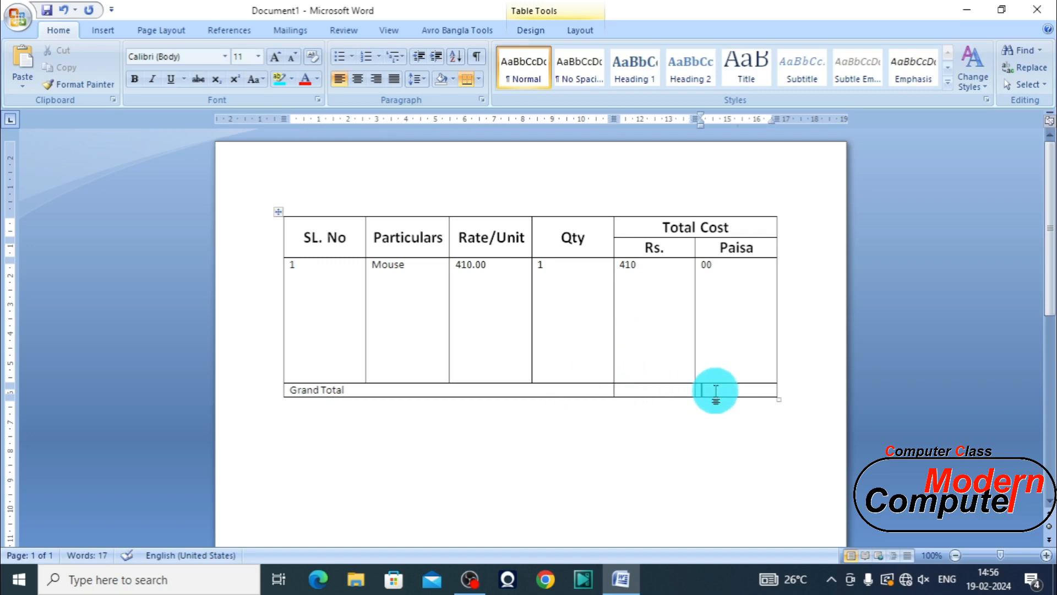
pyautogui.press('Tab')
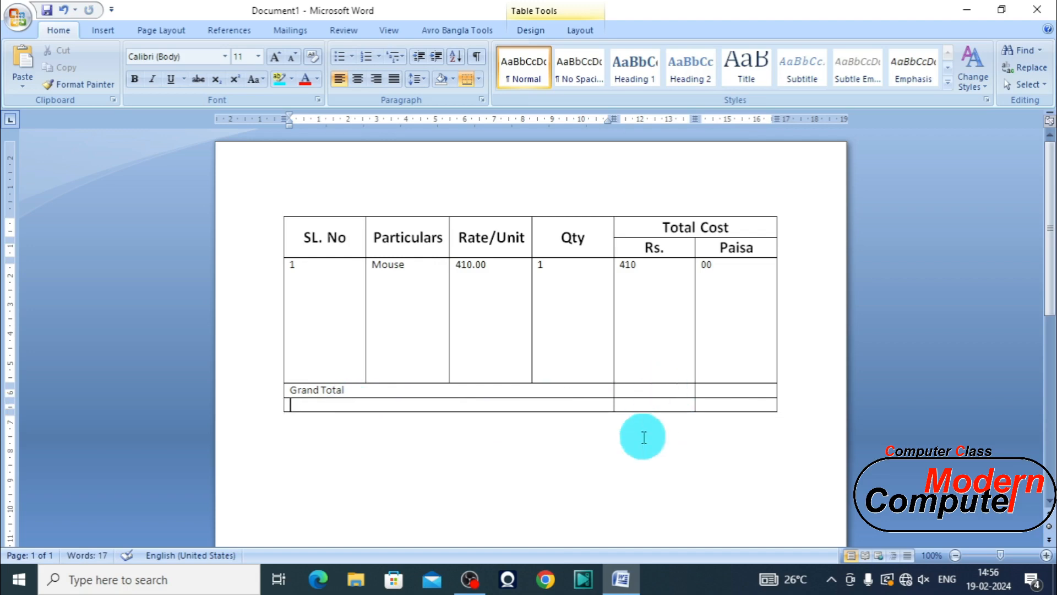
pyautogui.write('Rupees Four')
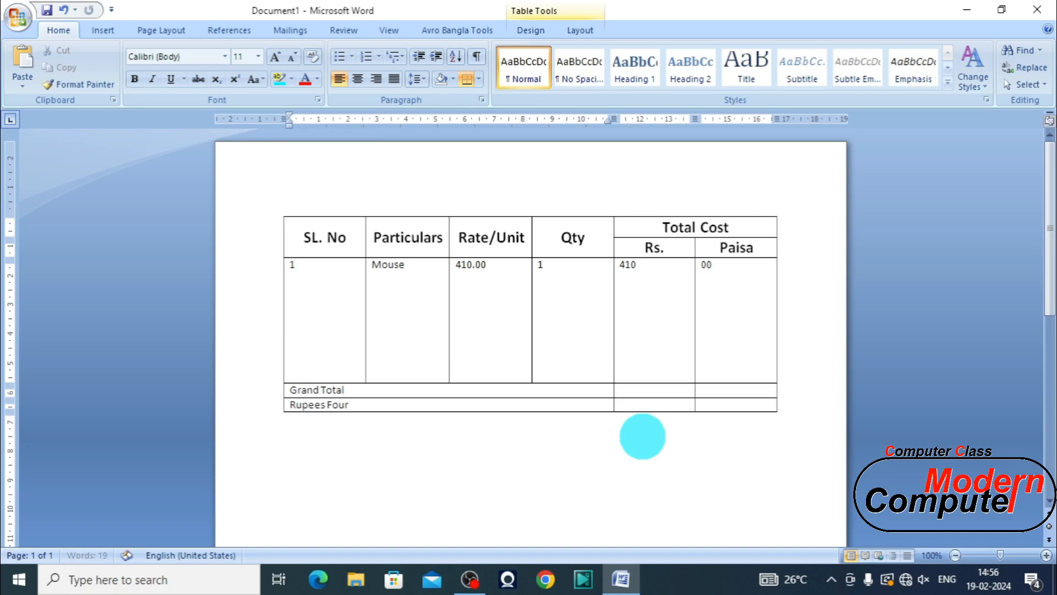
pyautogui.write(' Hundred and')
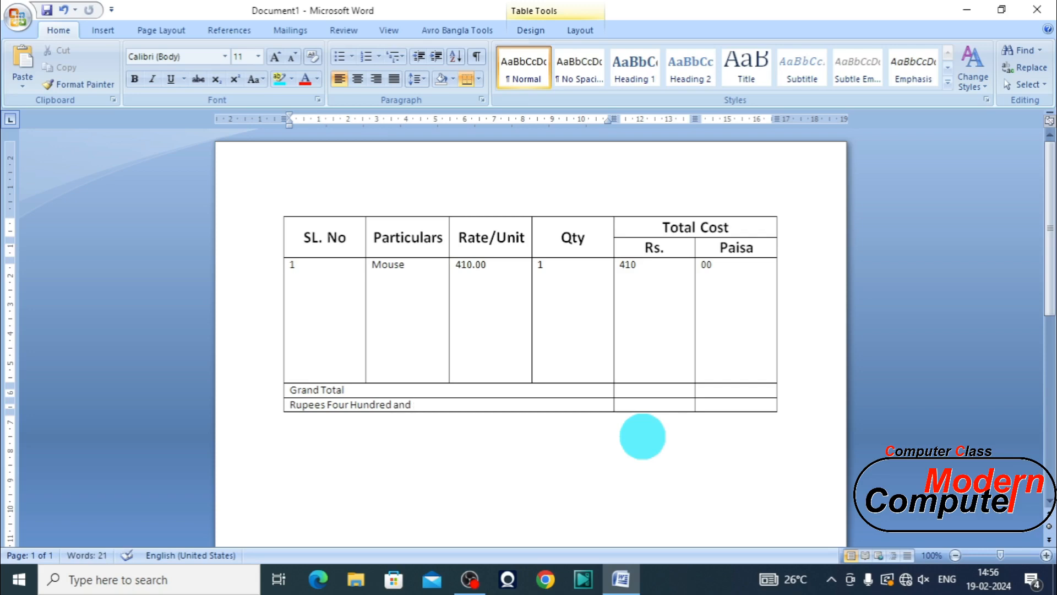
pyautogui.write('Ten Only')
# Enter the grand total as 410 under Rs. and 00 under Paisa in the Grand Total row.
pyautogui.press('Tab')
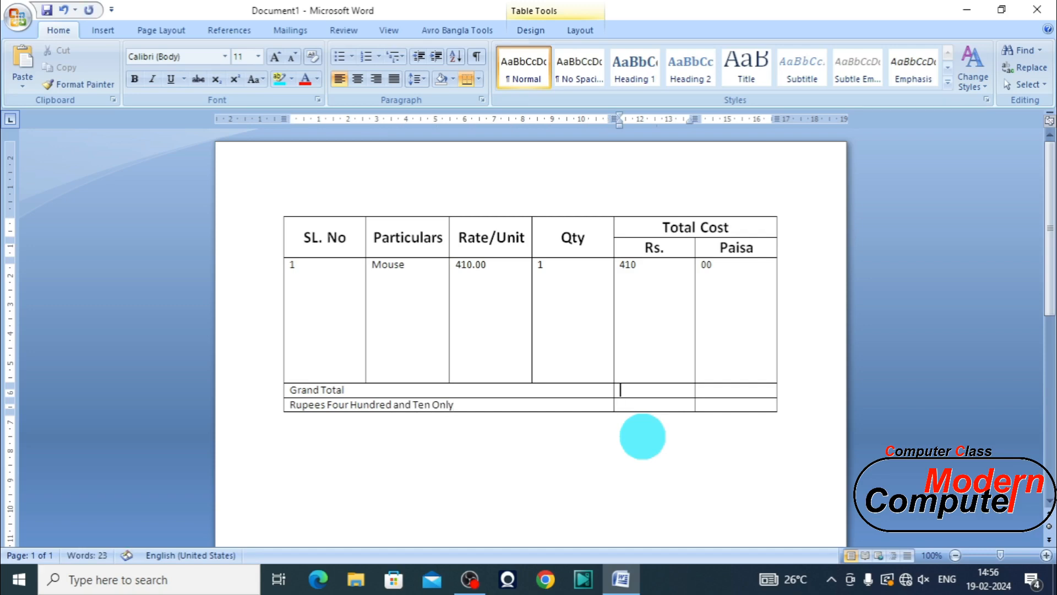
pyautogui.write('410')
pyautogui.press('Tab')
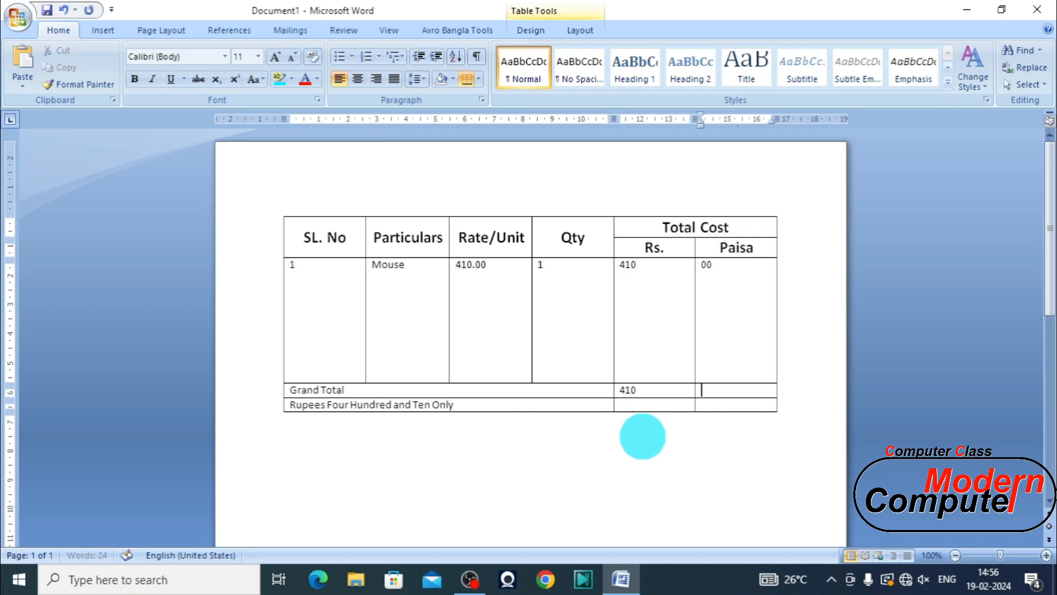
pyautogui.write('00')
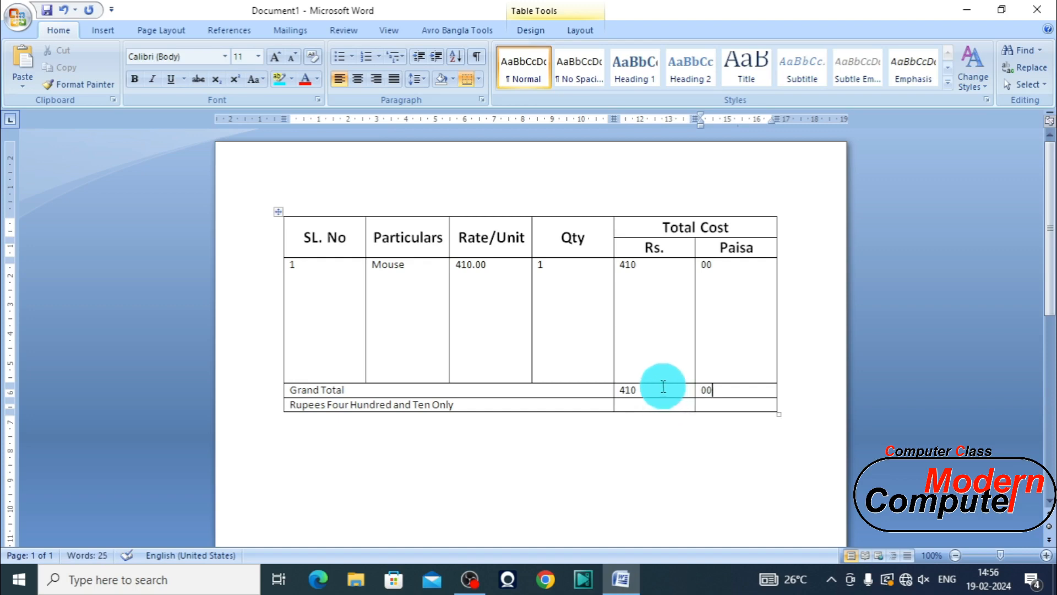
# Merge the bottom two rows' cells vertically in the Rs. column and likewise in the Paisa column.
pyautogui.moveTo(663, 388); pyautogui.dragTo(664, 411)
pyautogui.rightClick(664, 409)
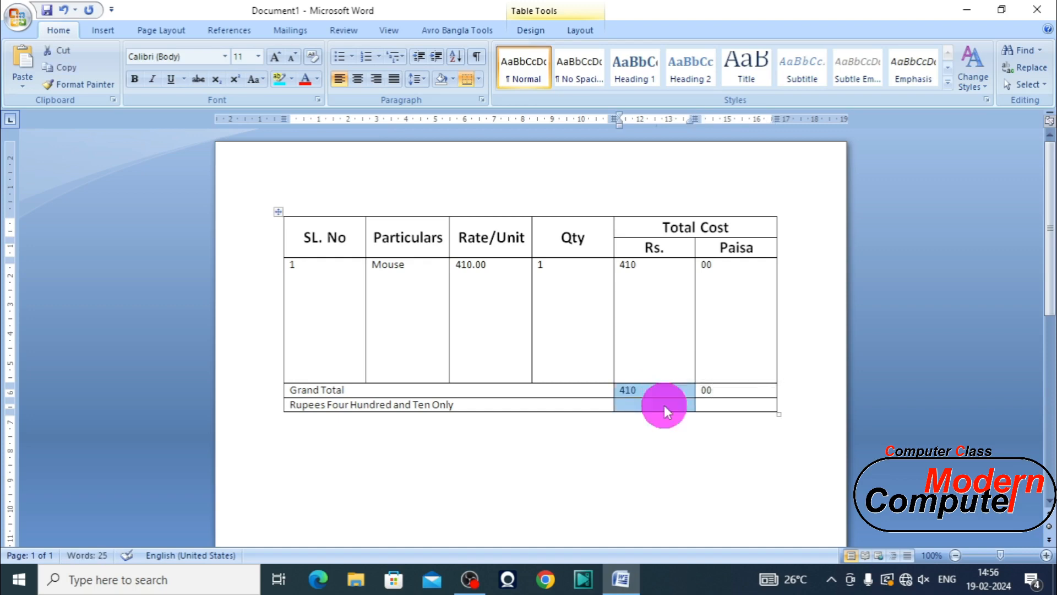
pyautogui.click(722, 309)
pyautogui.moveTo(744, 385); pyautogui.dragTo(744, 408)
pyautogui.rightClick(745, 408)
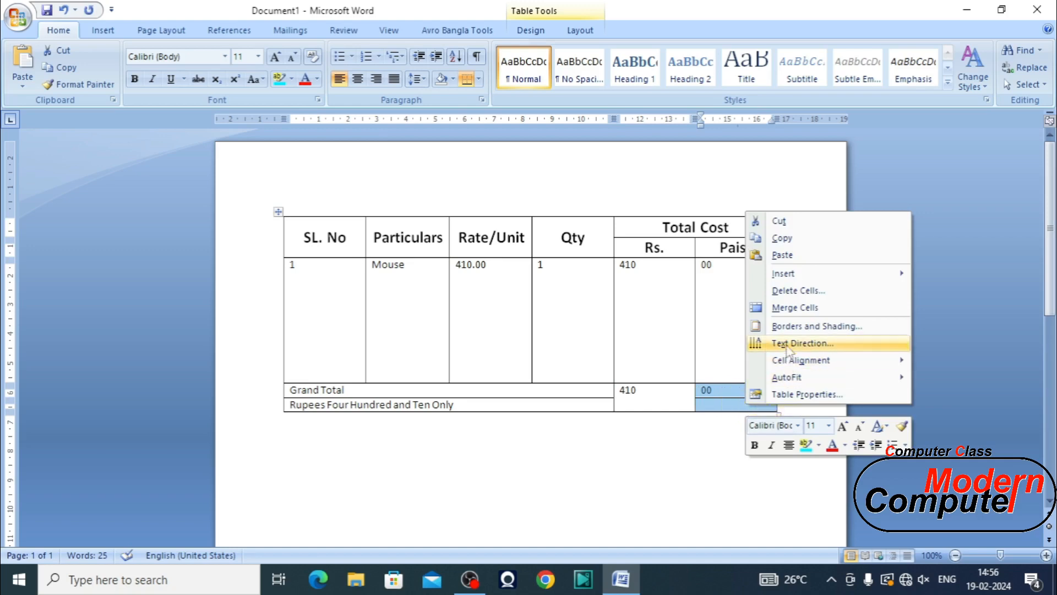
pyautogui.click(782, 307)
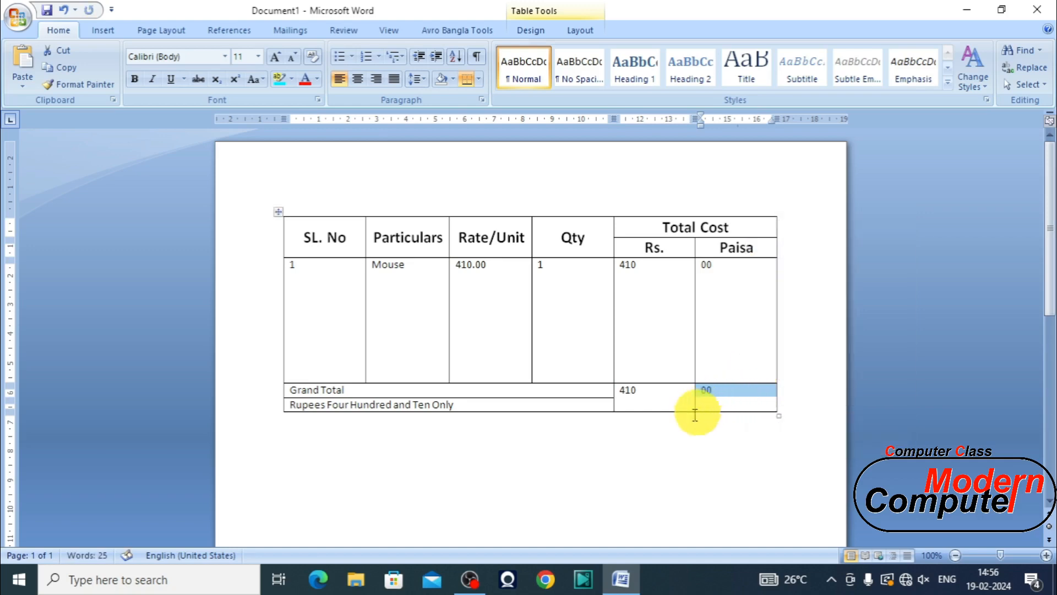
pyautogui.click(652, 441)
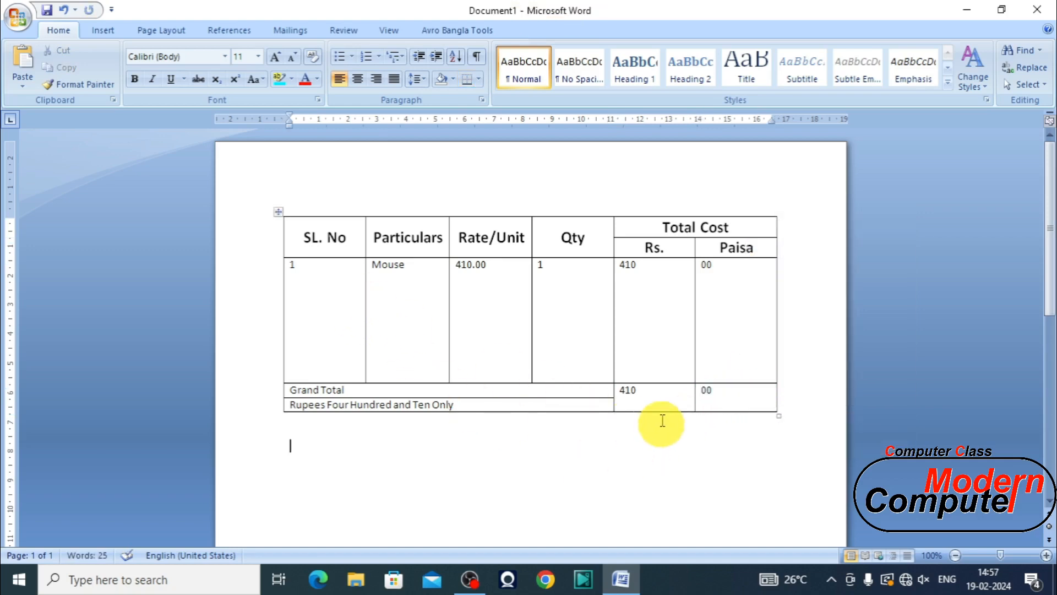
# Center the grand total's Rs. and Paisa values, and make the amount-in-words row bold and centered.
pyautogui.moveTo(656, 392); pyautogui.dragTo(733, 390)
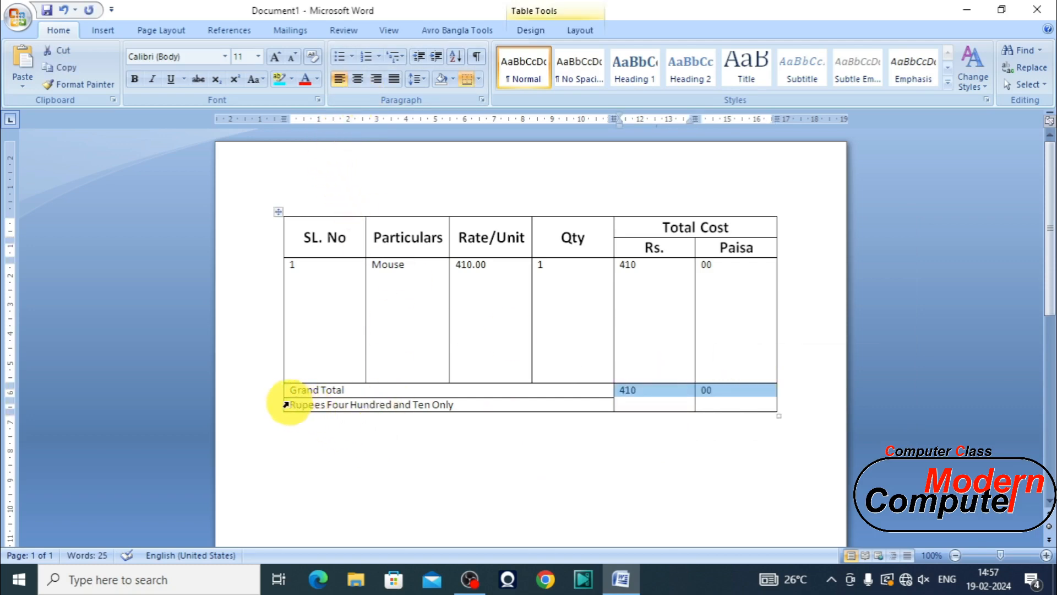
pyautogui.click(358, 79)
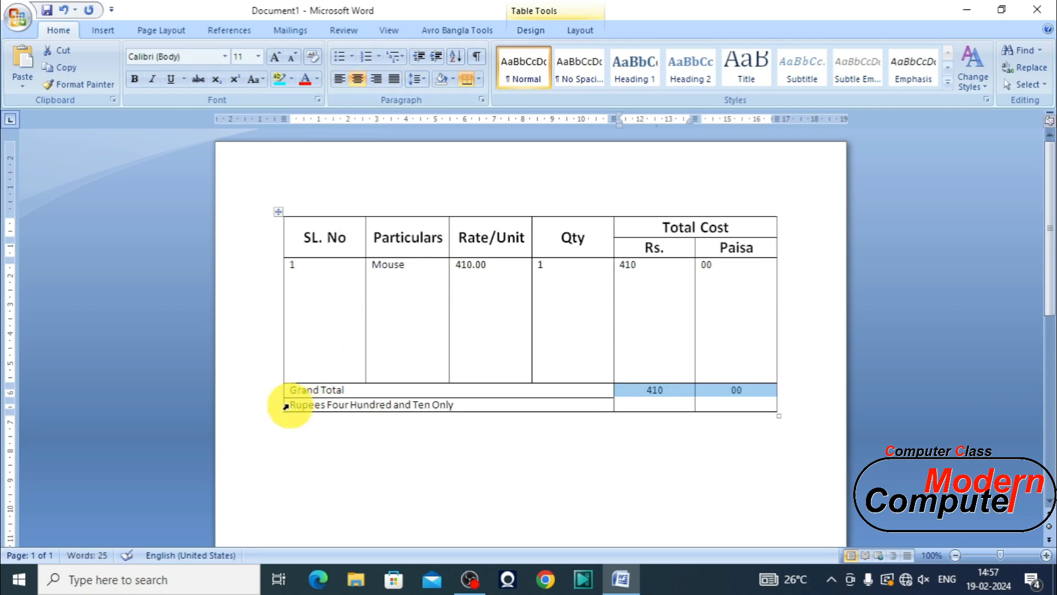
pyautogui.click(286, 406)
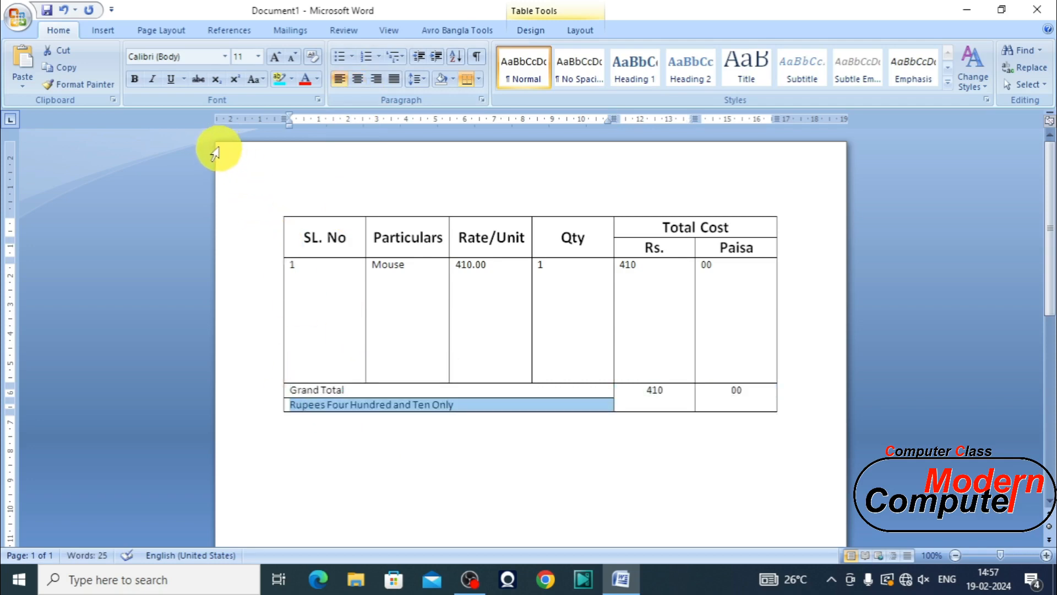
pyautogui.hotkey('ctrl', 'b')
pyautogui.hotkey('ctrl', 'e')
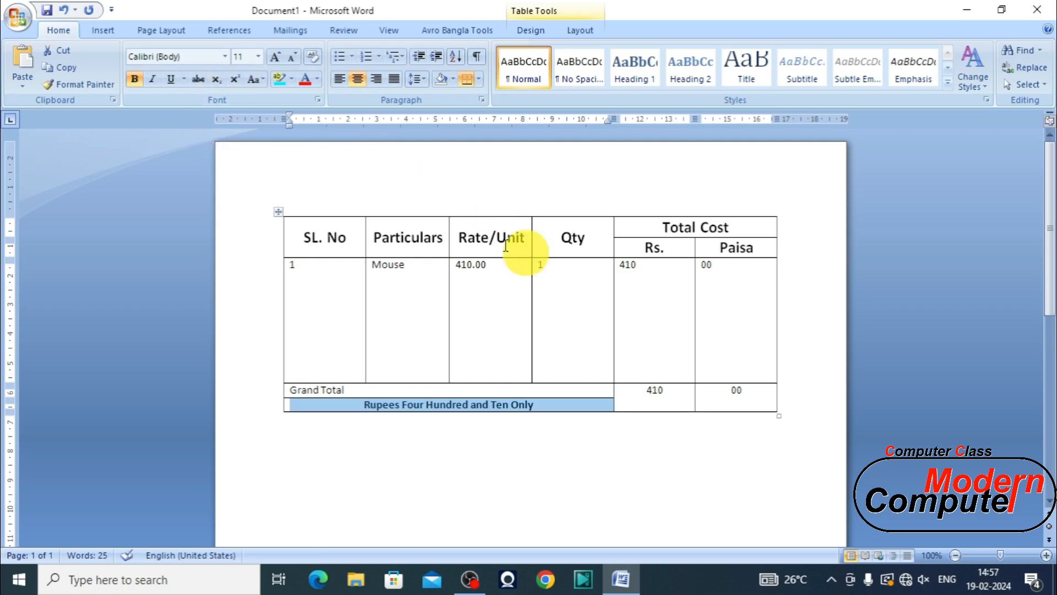
# Draw a horizontal border across all columns just below the Mouse entries and a vertical border splitting the empty Particulars cell beneath it.
pyautogui.click(102, 31)
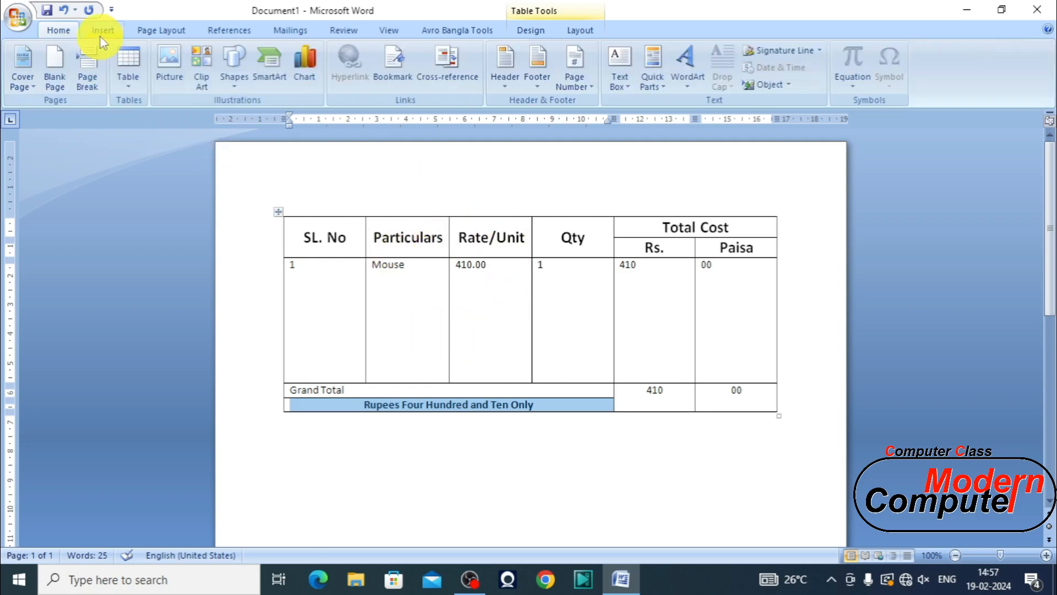
pyautogui.click(132, 87)
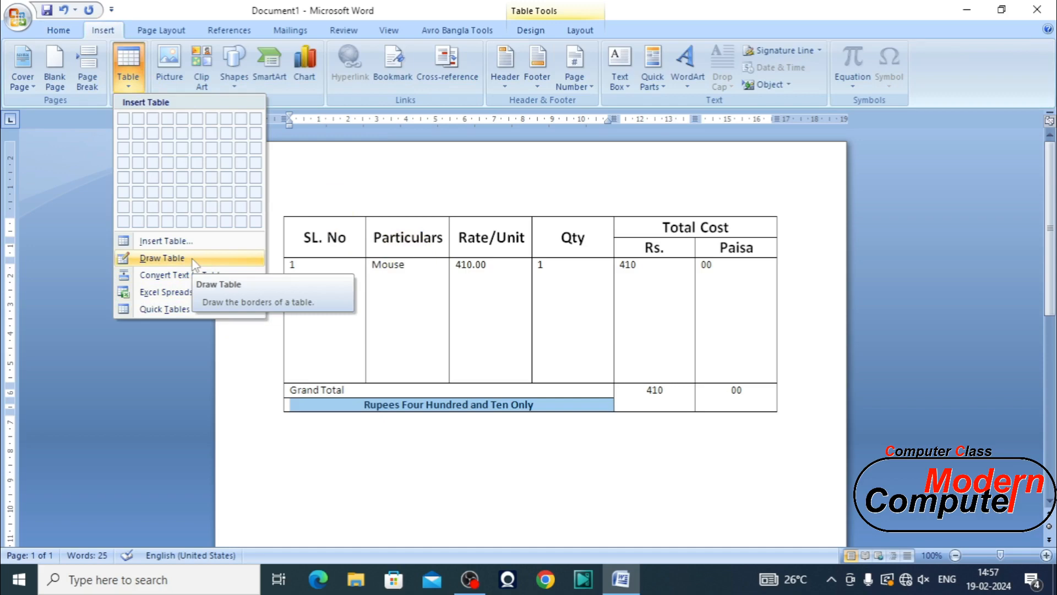
pyautogui.click(162, 258)
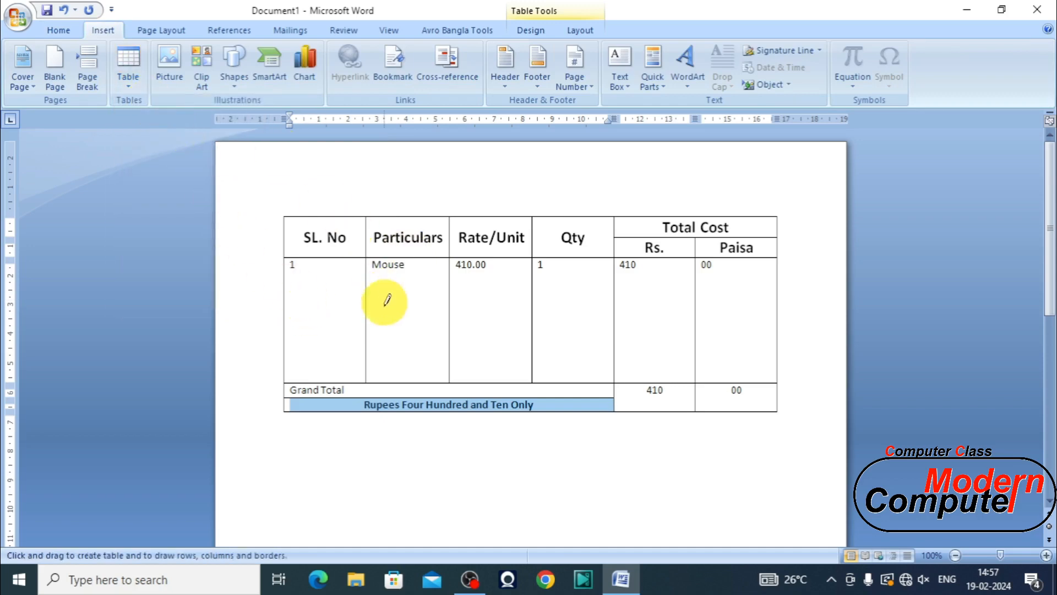
pyautogui.moveTo(286, 280); pyautogui.dragTo(754, 280)
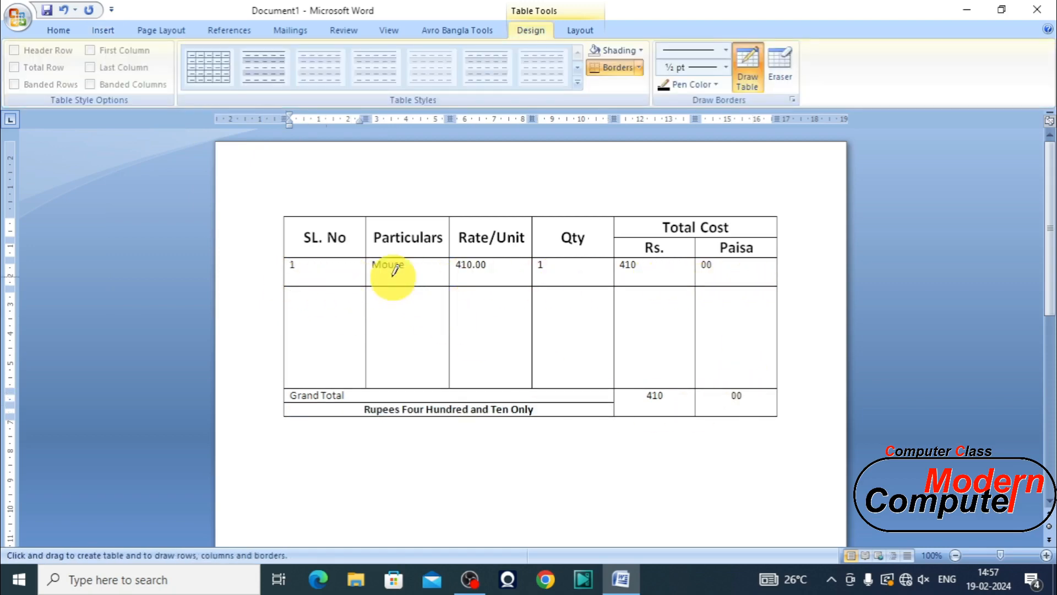
pyautogui.moveTo(403, 288); pyautogui.dragTo(402, 388)
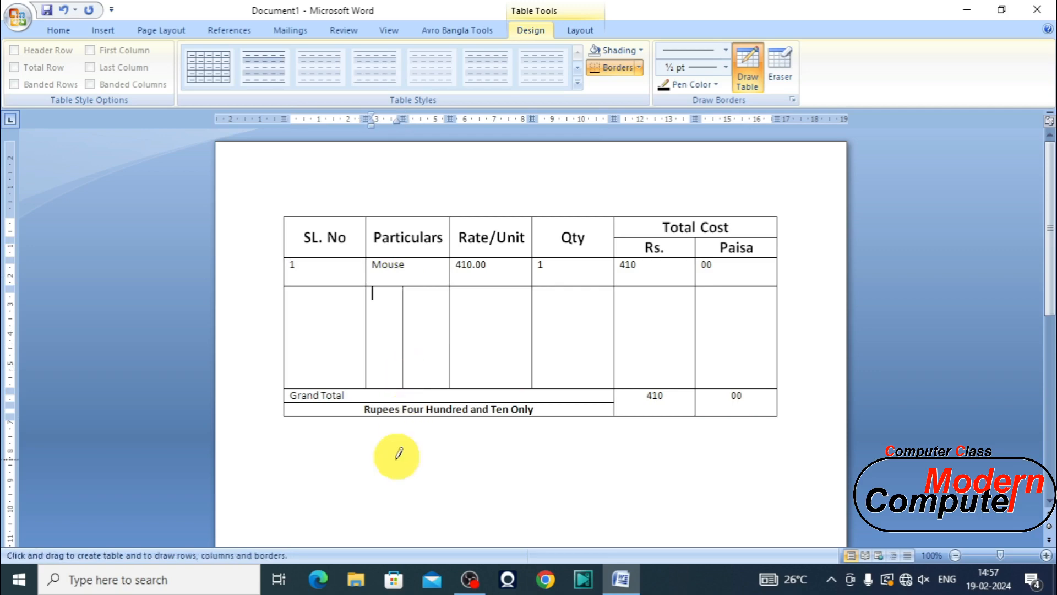
pyautogui.click(754, 76)
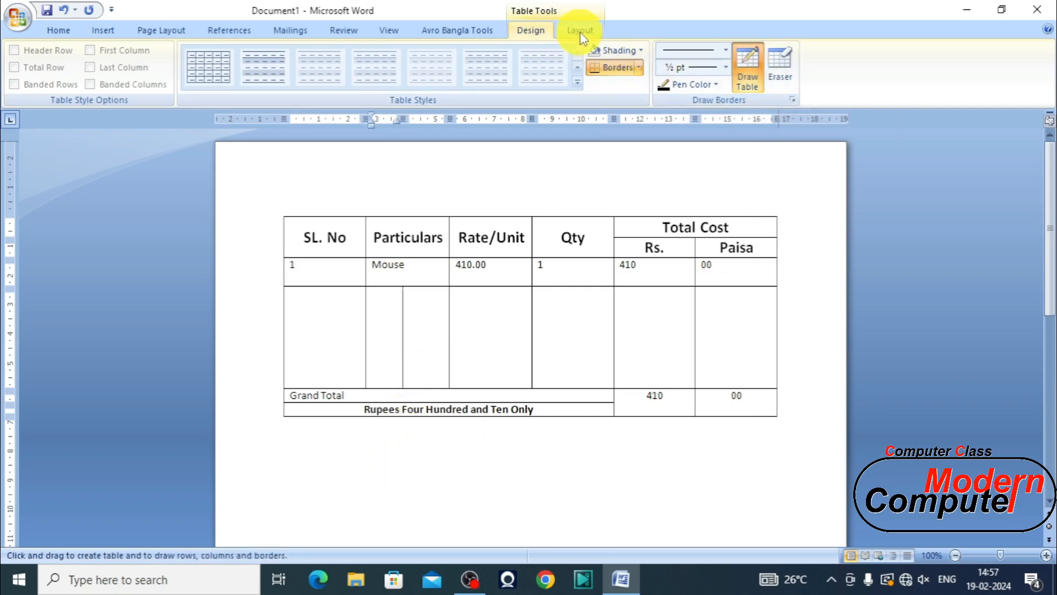
# Delete the entire bill table from the document.
pyautogui.click(102, 34)
pyautogui.click(134, 83)
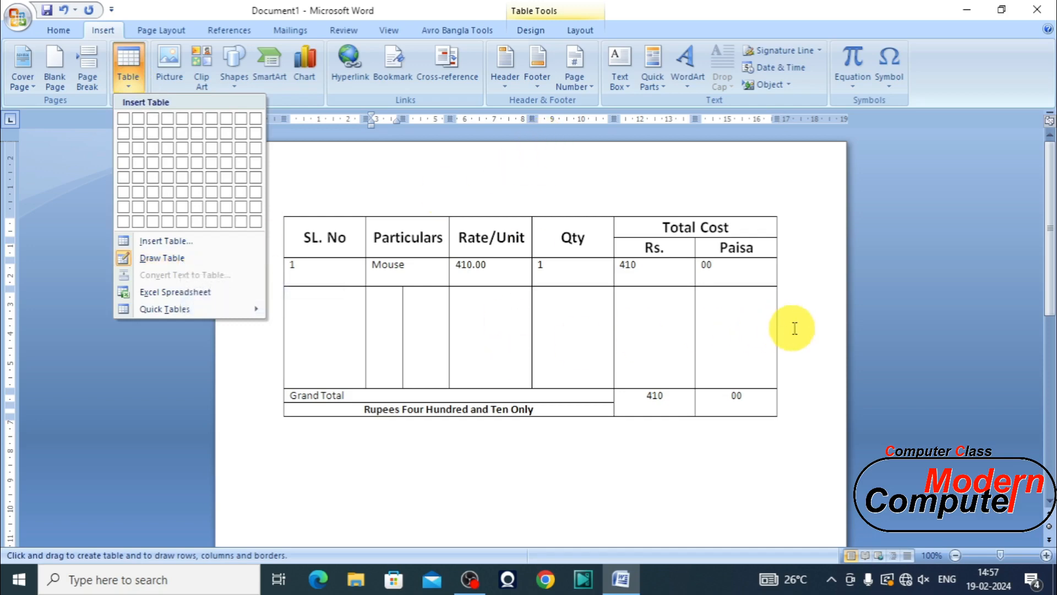
pyautogui.click(101, 31)
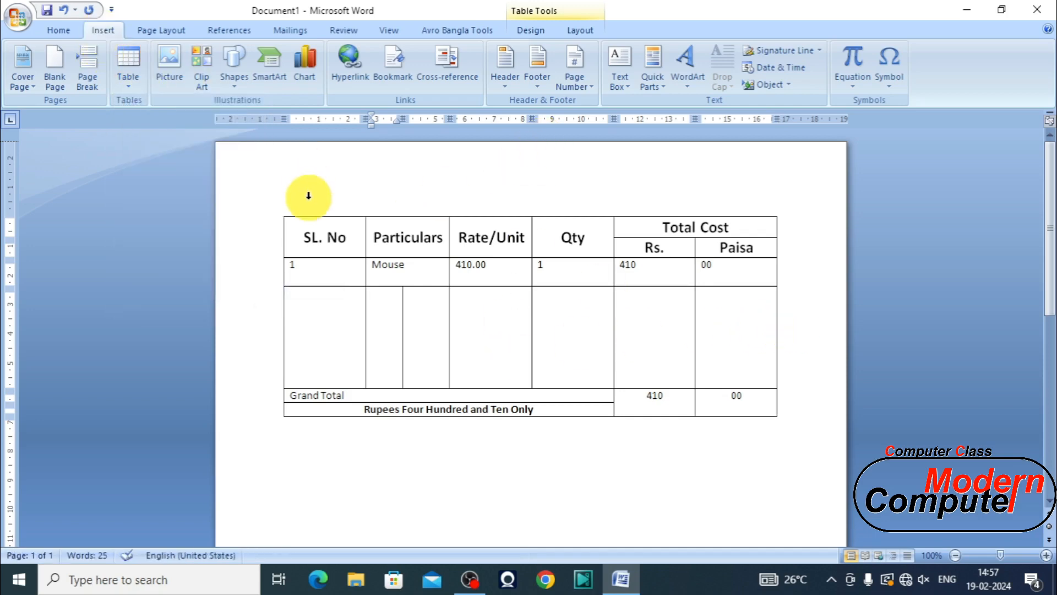
pyautogui.click(278, 212)
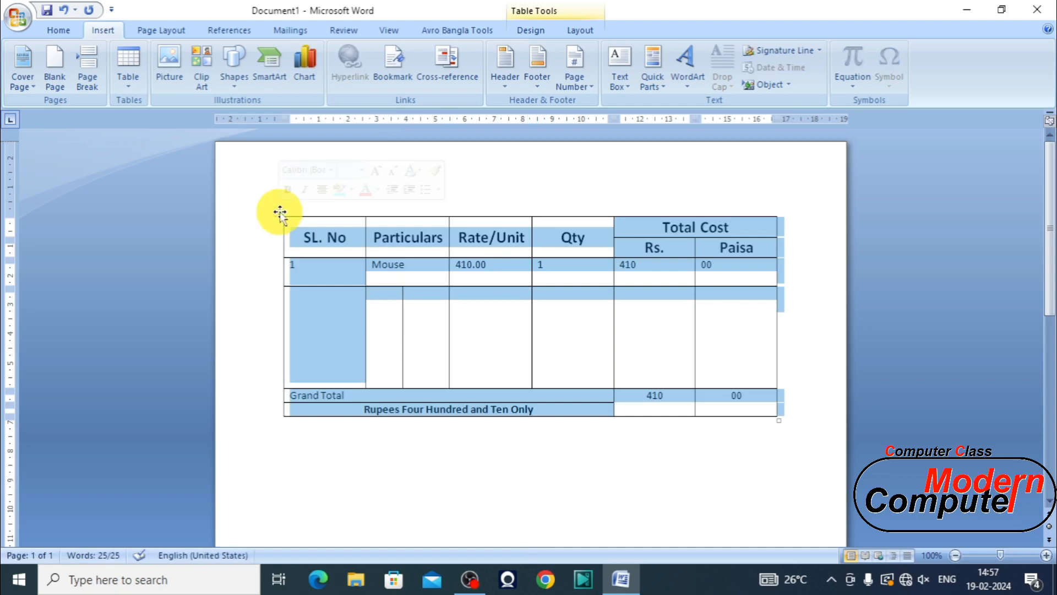
pyautogui.press('BackSpace')
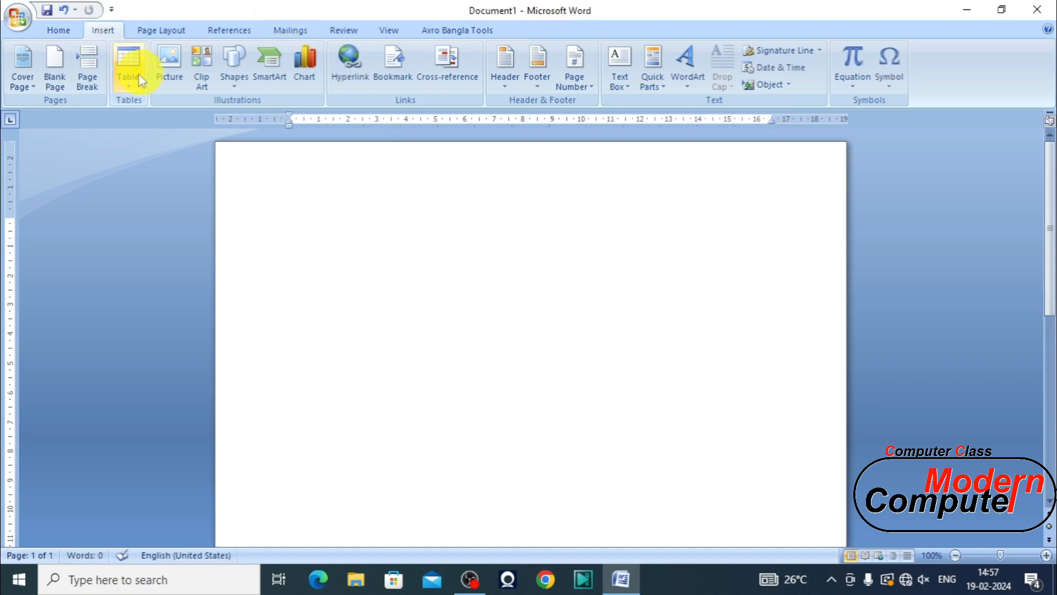
# Draw a table frame across the page's text width with one horizontal line marking off a short header row.
pyautogui.click(136, 73)
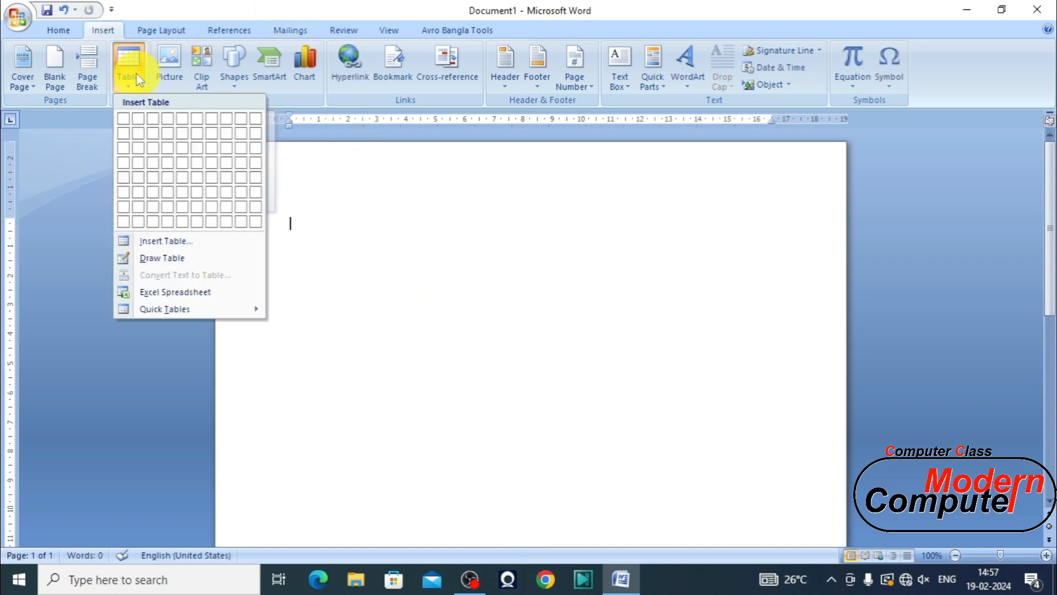
pyautogui.click(504, 26)
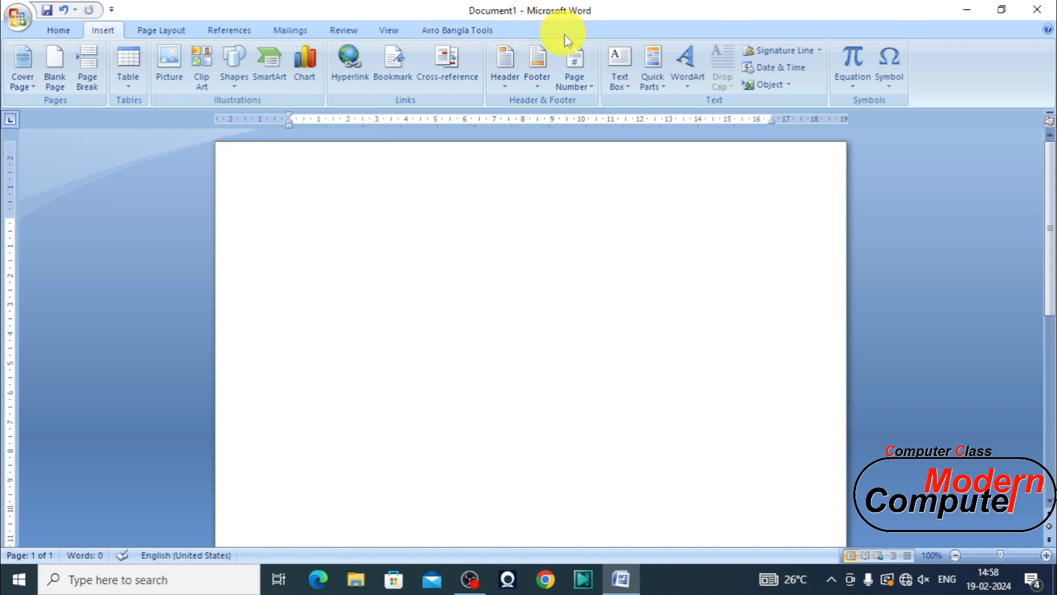
pyautogui.click(128, 70)
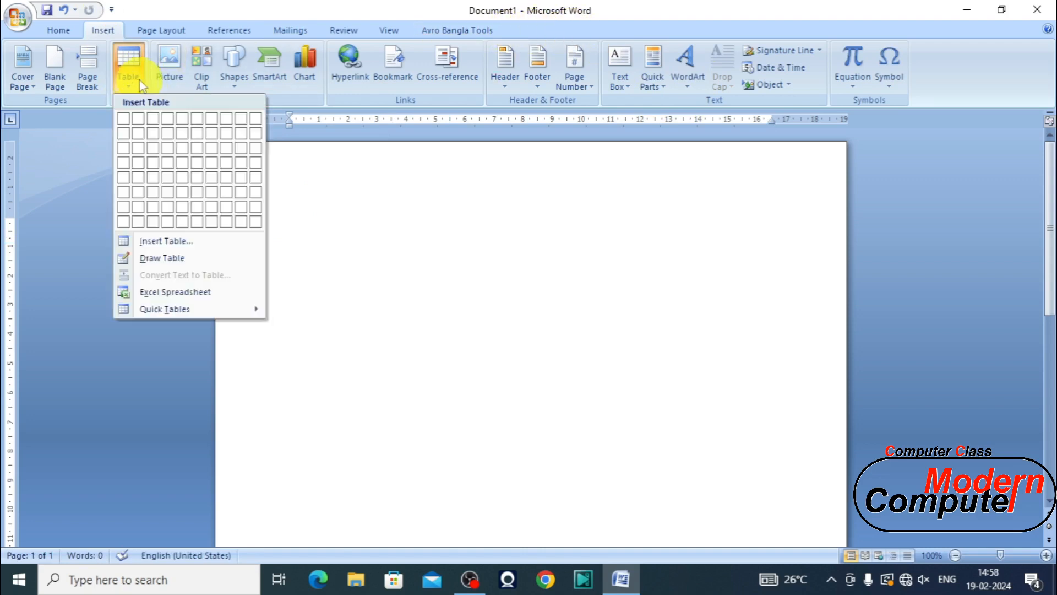
pyautogui.click(177, 261)
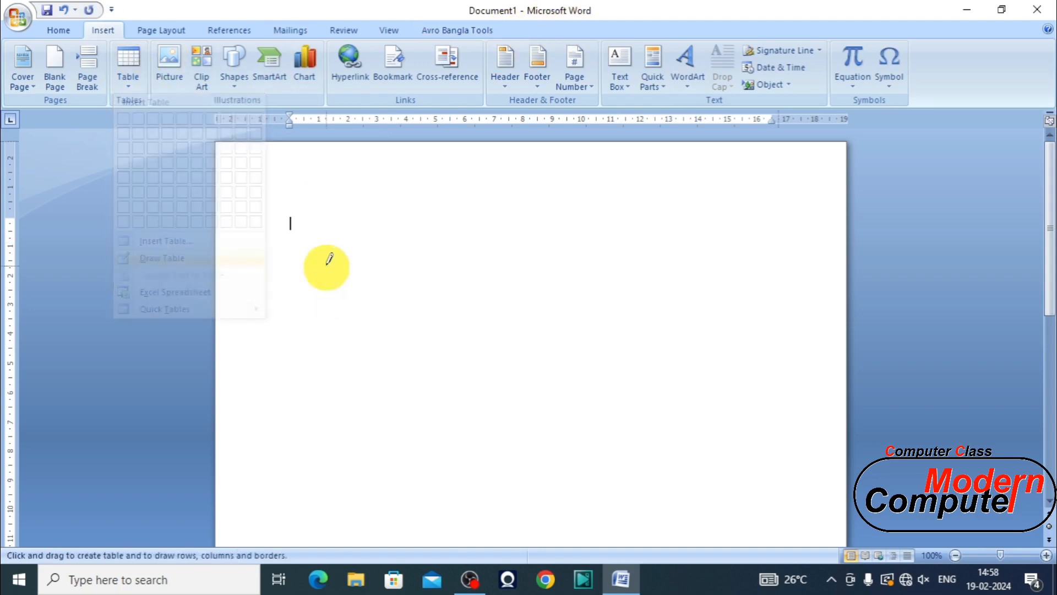
pyautogui.moveTo(281, 229)
pyautogui.mouseDown()
pyautogui.moveTo(679, 386)
pyautogui.moveTo(798, 456)
pyautogui.mouseUp()
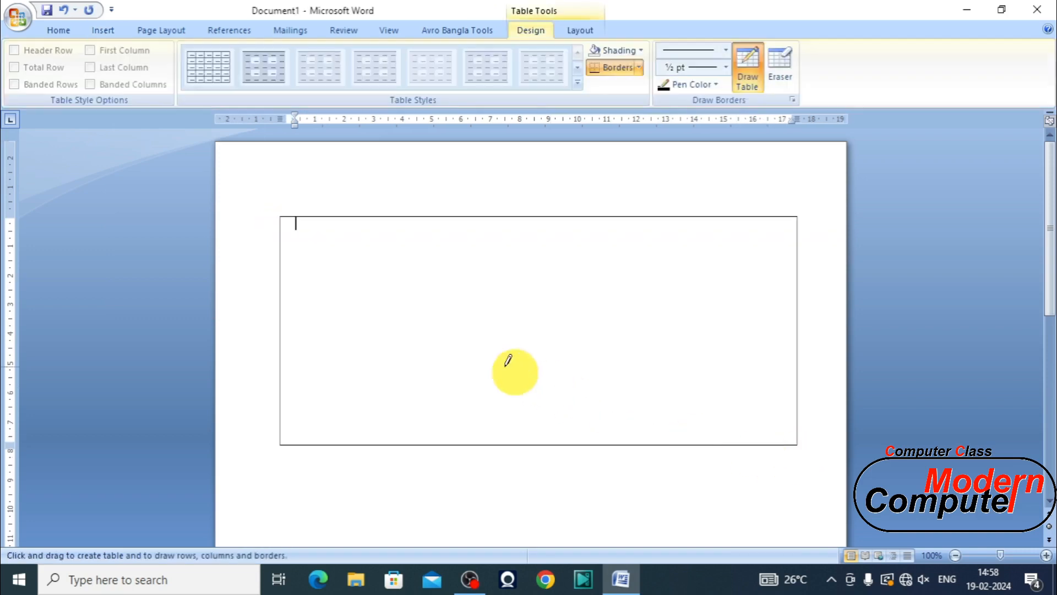
pyautogui.moveTo(282, 242); pyautogui.dragTo(702, 241)
# Draw six full-height vertical lines dividing the table into seven columns.
pyautogui.moveTo(358, 220); pyautogui.dragTo(375, 385)
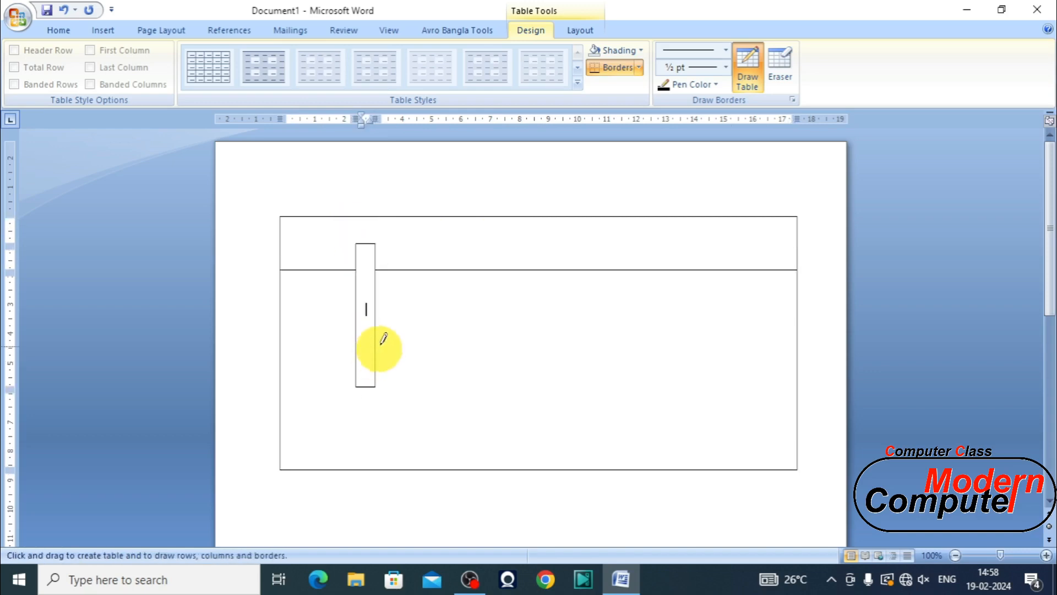
pyautogui.click(63, 10)
pyautogui.moveTo(374, 209); pyautogui.dragTo(379, 417)
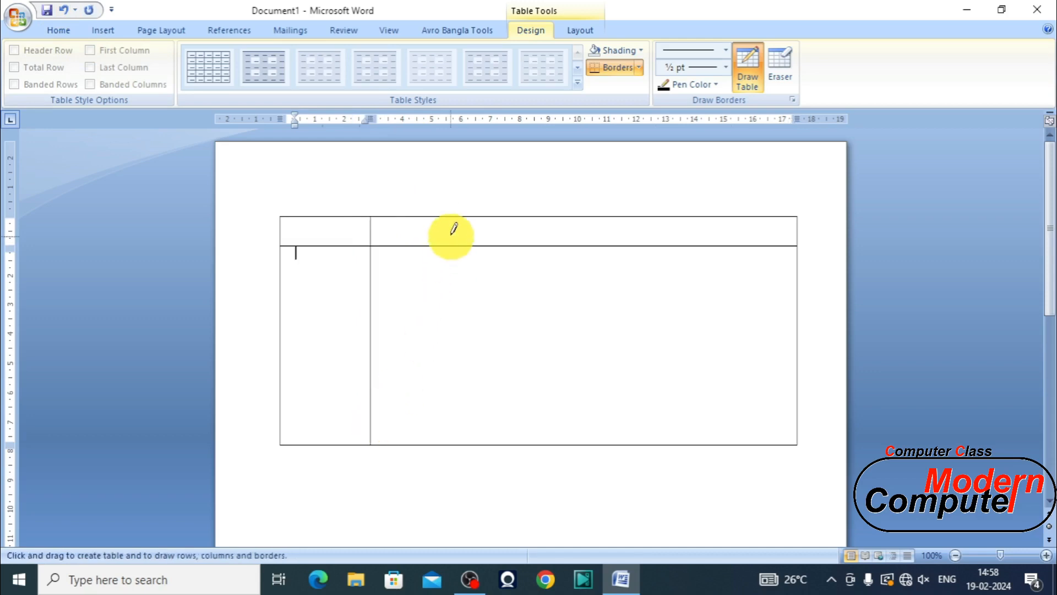
pyautogui.moveTo(449, 215); pyautogui.dragTo(447, 385)
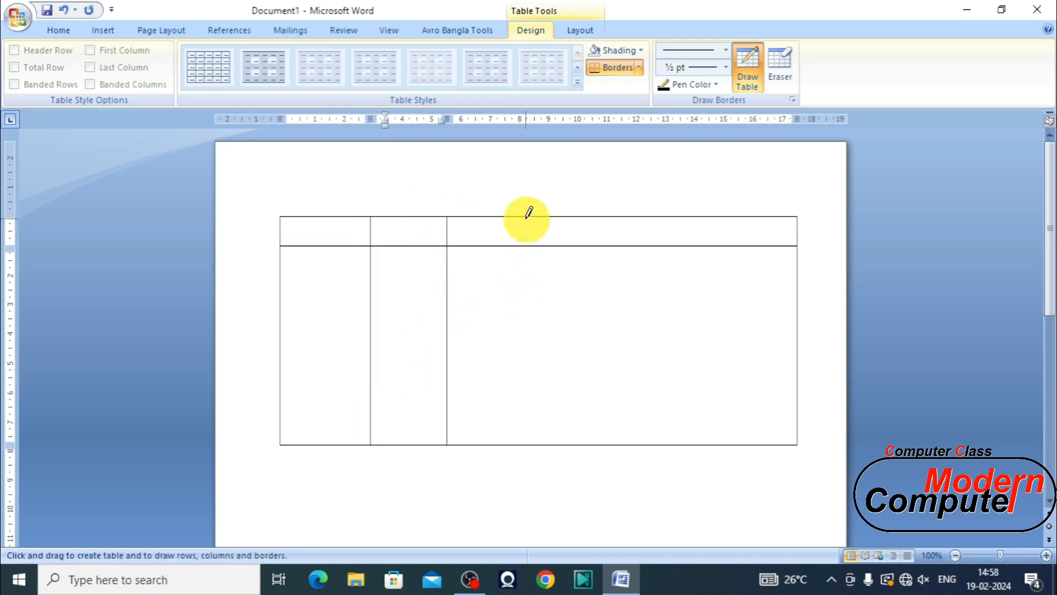
pyautogui.moveTo(524, 217)
pyautogui.mouseDown()
pyautogui.moveTo(533, 292)
pyautogui.moveTo(527, 424)
pyautogui.mouseUp()
pyautogui.moveTo(584, 209); pyautogui.dragTo(587, 375)
pyautogui.moveTo(654, 216); pyautogui.dragTo(653, 364)
pyautogui.moveTo(721, 214)
pyautogui.mouseDown()
pyautogui.moveTo(729, 249)
pyautogui.moveTo(707, 333)
pyautogui.mouseUp()
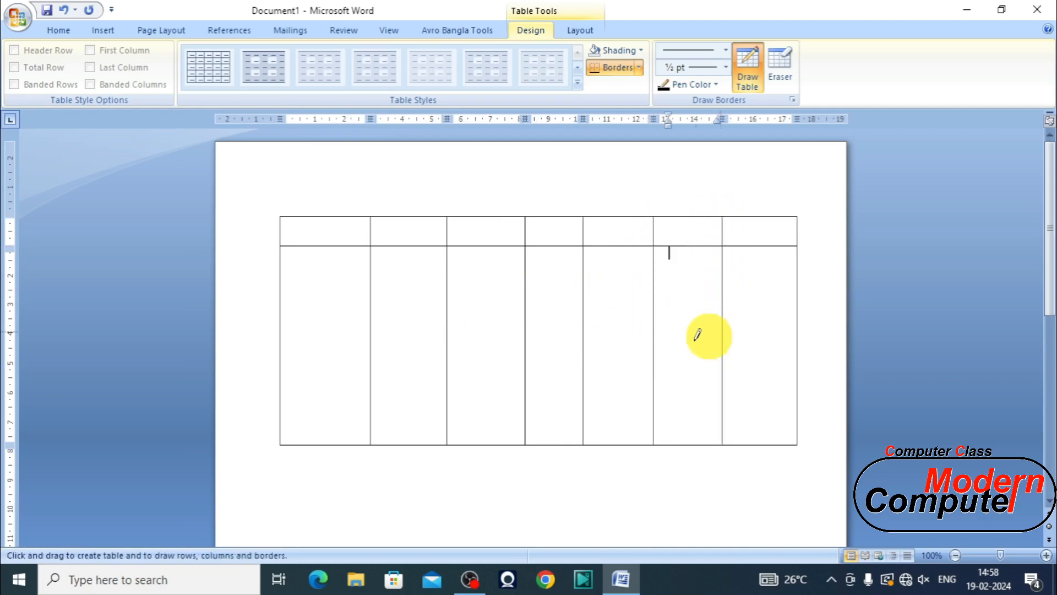
# Draw two more full-width horizontal lines below the header row to divide the table into four rows.
pyautogui.moveTo(281, 292); pyautogui.dragTo(774, 293)
pyautogui.moveTo(284, 333); pyautogui.dragTo(799, 334)
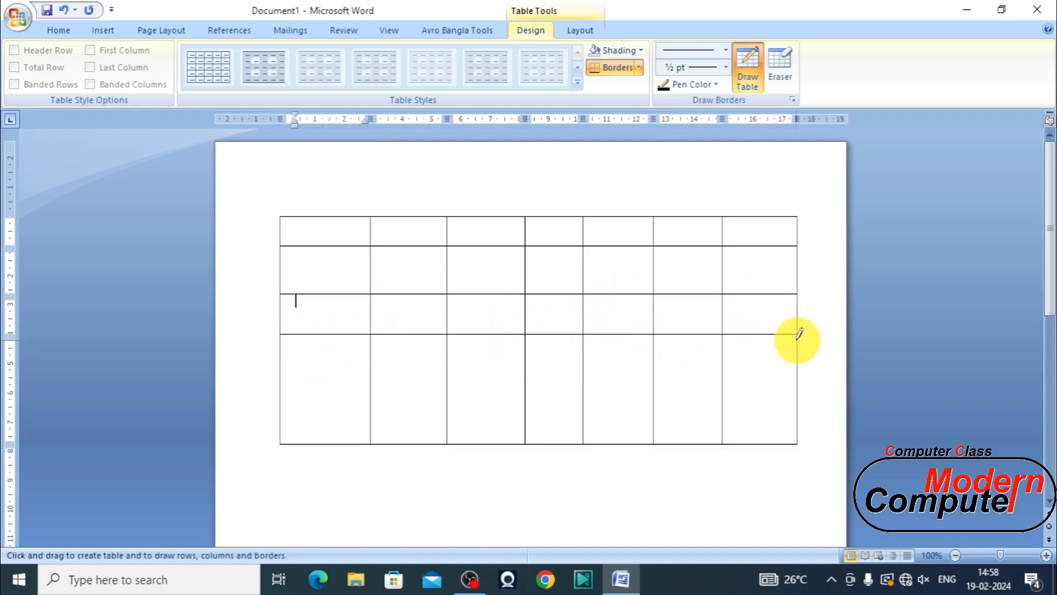
pyautogui.click(752, 74)
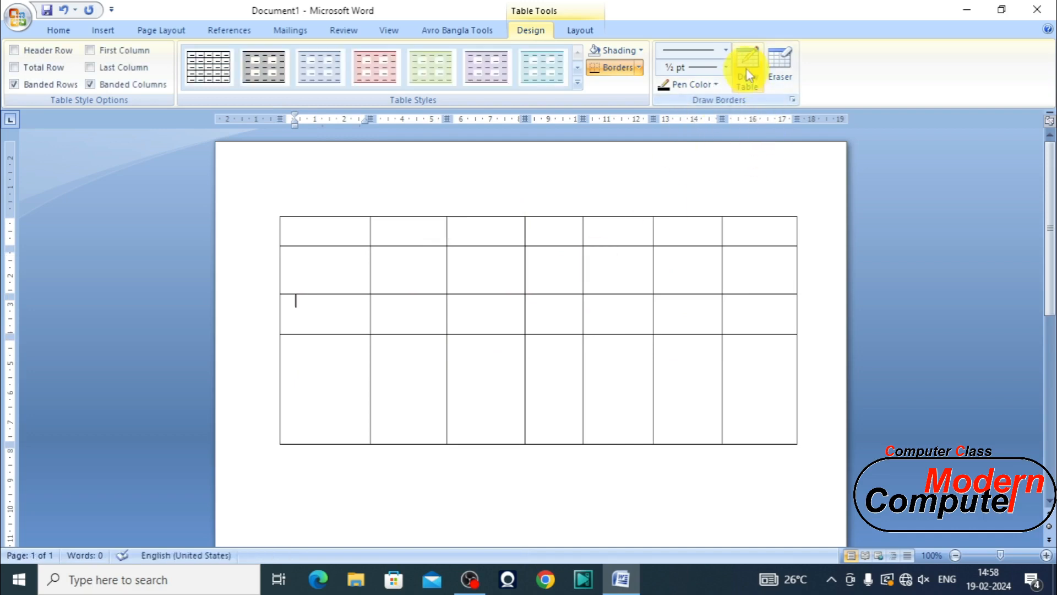
pyautogui.click(746, 69)
pyautogui.click(785, 77)
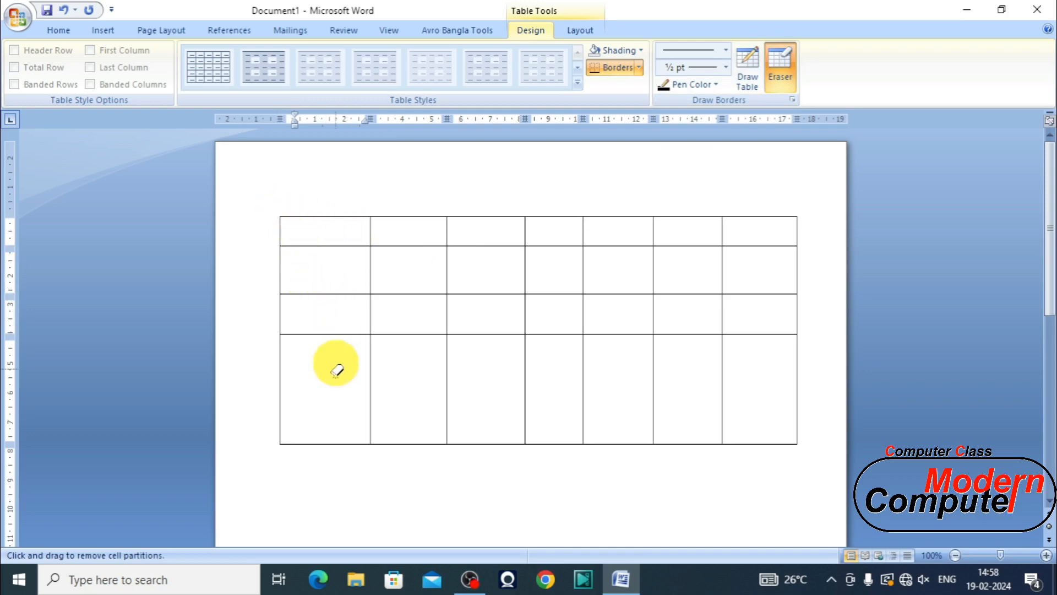
pyautogui.press('Escape')
# Remove the drawn table's first column and delete the remaining table.
pyautogui.click(281, 208)
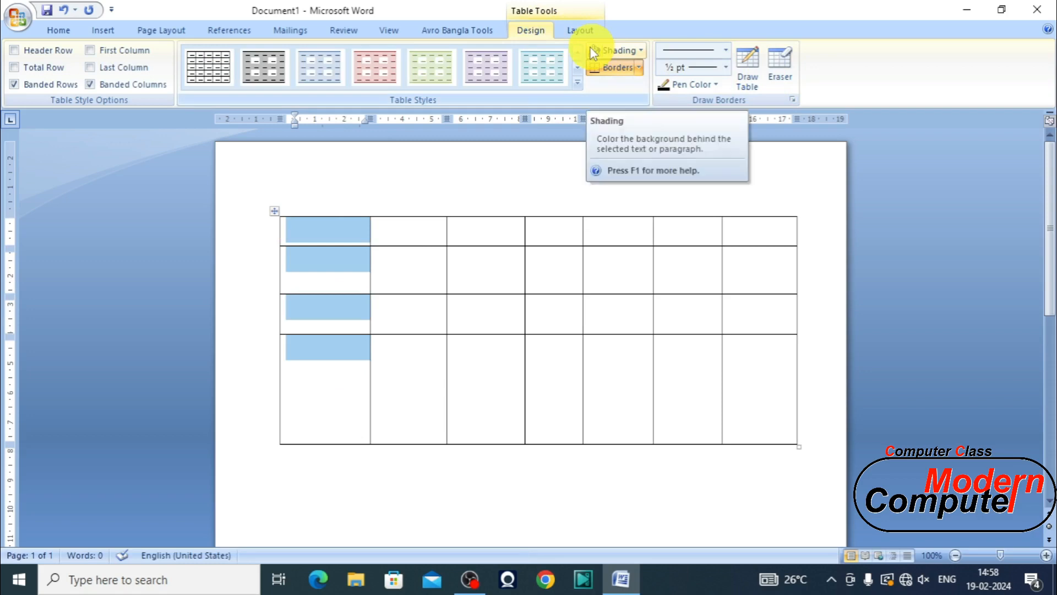
pyautogui.press('BackSpace')
pyautogui.click(272, 210)
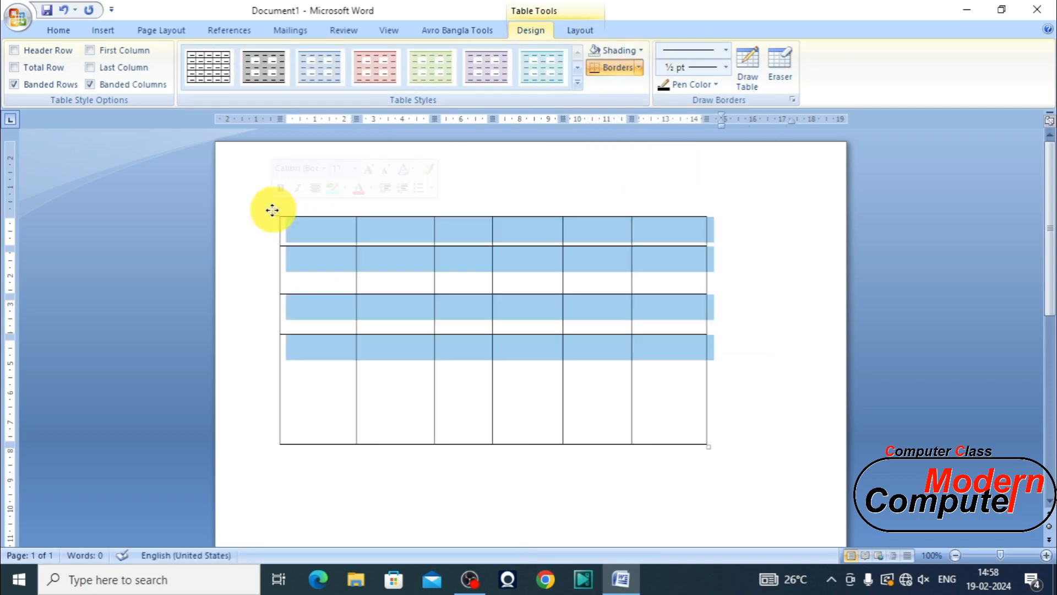
pyautogui.press('BackSpace')
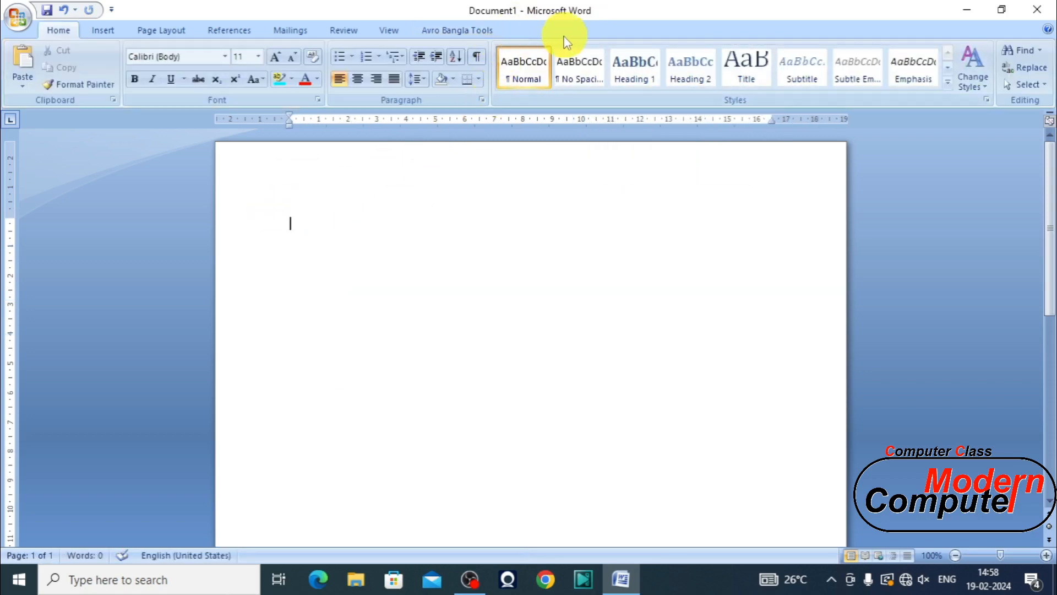
# Insert an embedded Excel spreadsheet on the blank page.
pyautogui.click(103, 30)
pyautogui.click(130, 78)
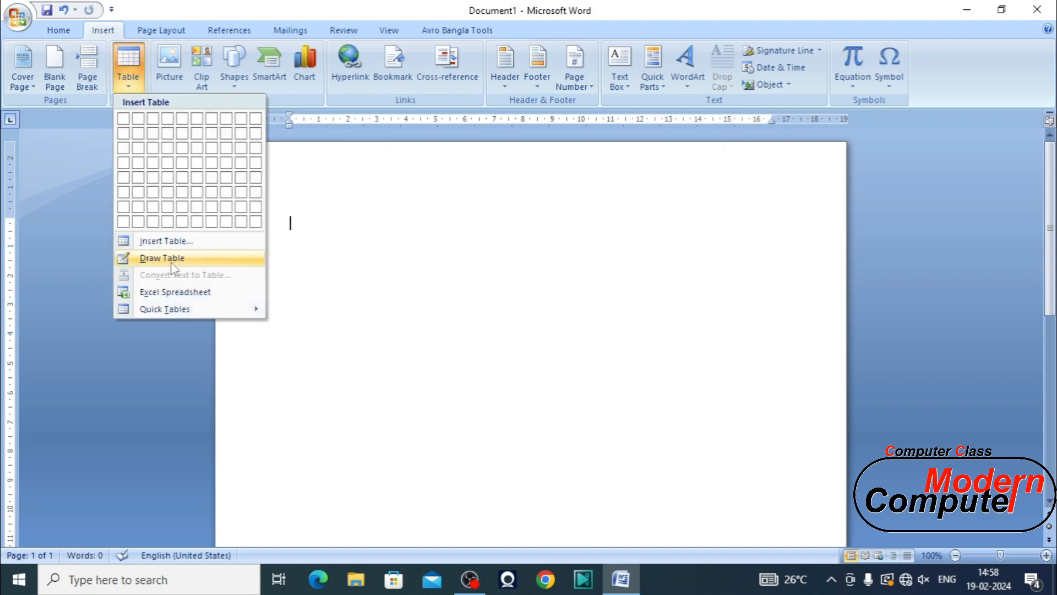
pyautogui.click(173, 298)
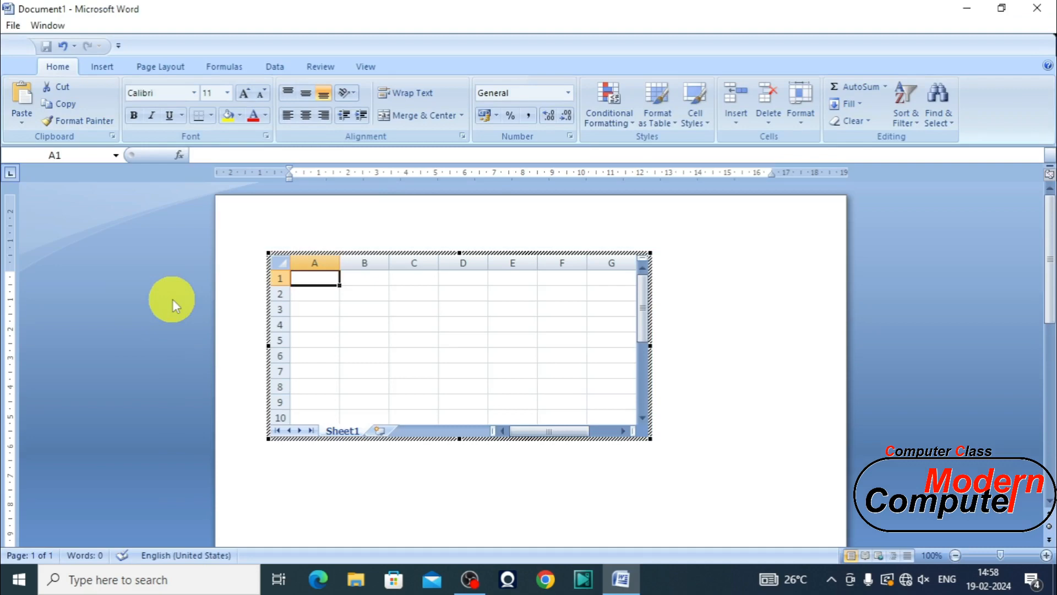
# Enter the headings Product, Rate, Qty and Total across row 1 of the embedded spreadsheet, starting in cell A1.
pyautogui.write('N')
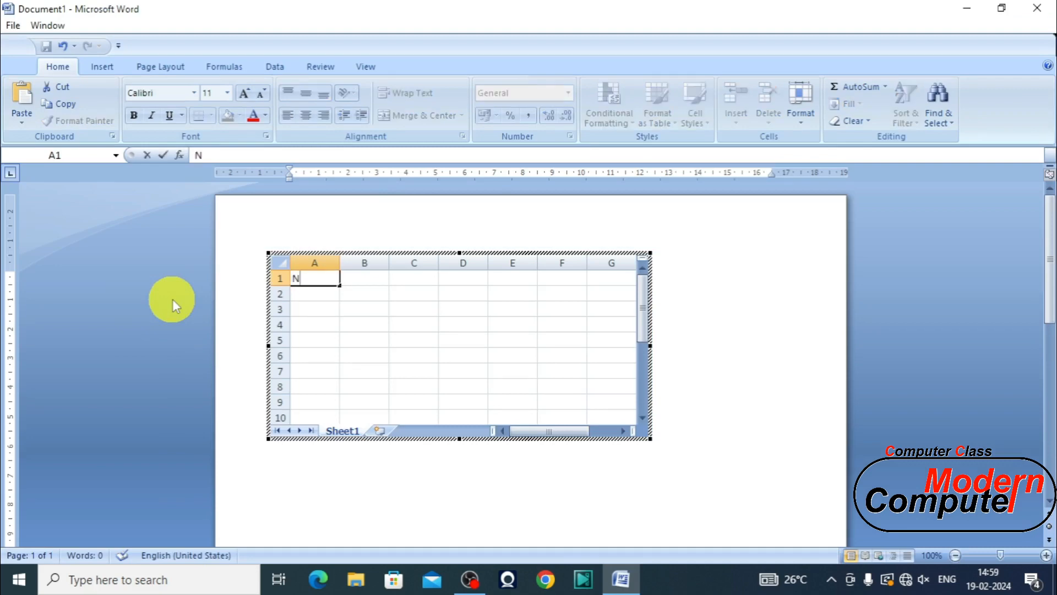
pyautogui.press('BackSpace')
pyautogui.write('Product')
pyautogui.press('Tab')
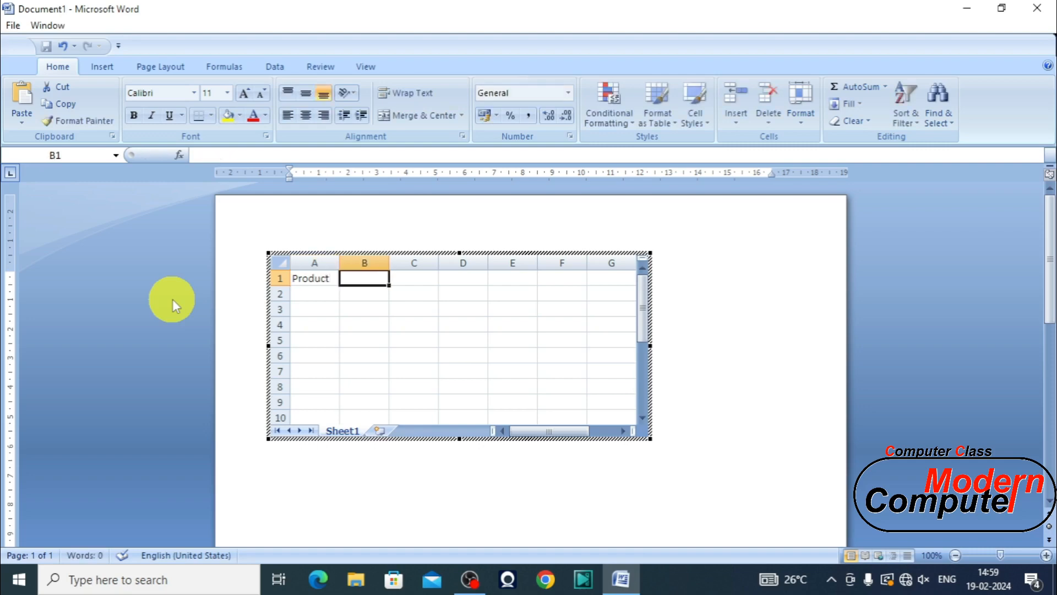
pyautogui.write('RAte')
pyautogui.press('Tab')
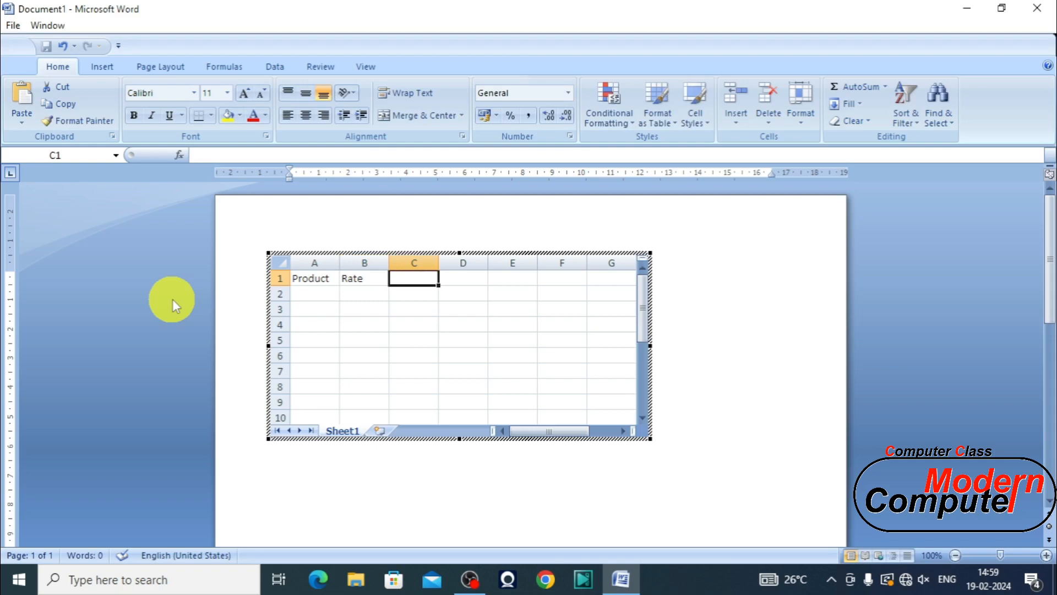
pyautogui.write('Qty')
pyautogui.press('Tab')
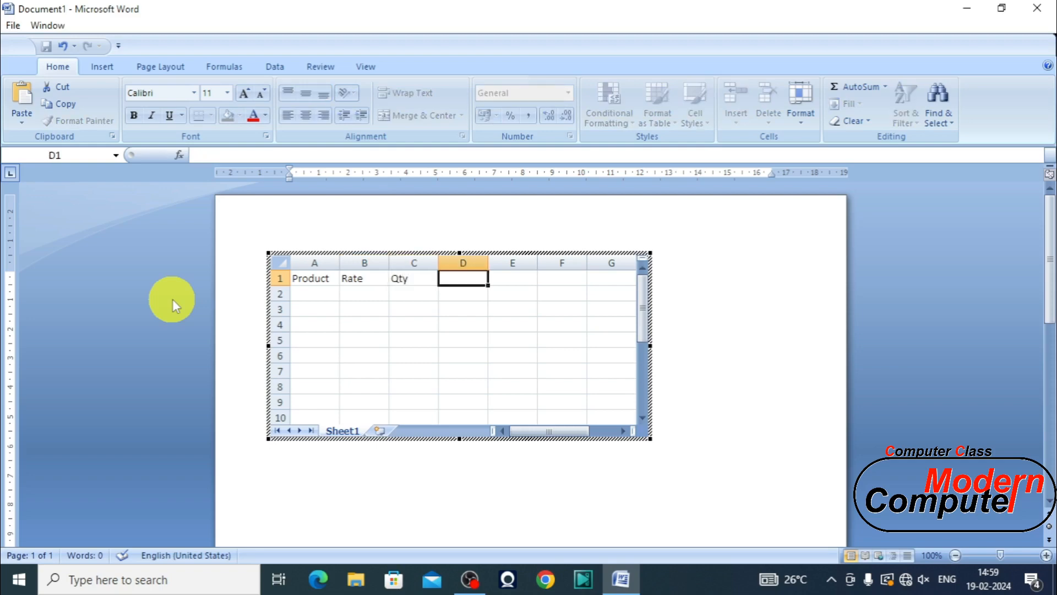
pyautogui.write('Total')
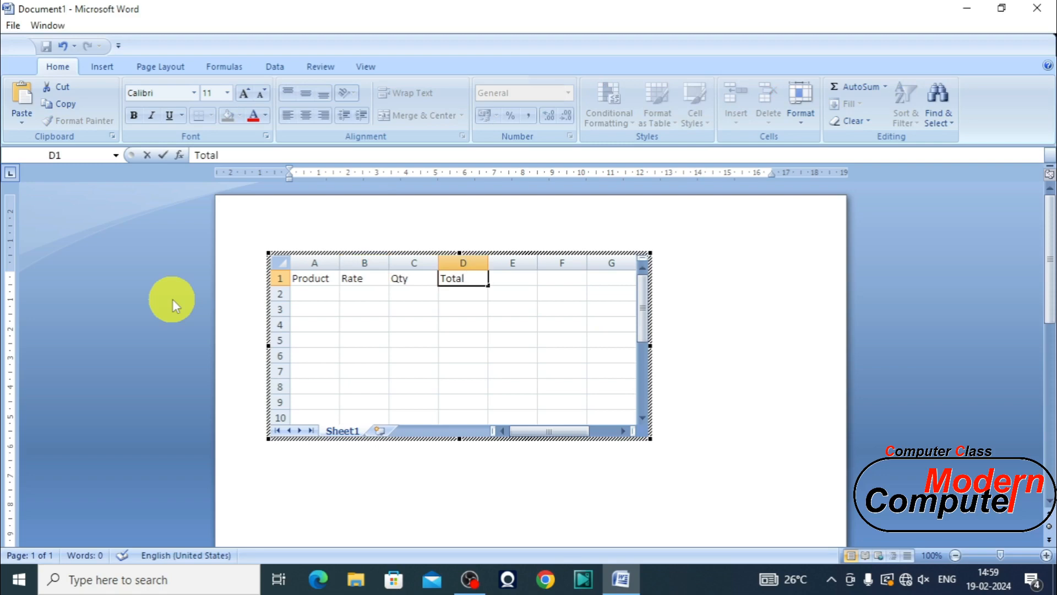
pyautogui.press('Return')
# Fill row 2 with the product Apple, rate 200 and quantity 1.
pyautogui.press('Left')
pyautogui.press('Left')
pyautogui.press('Left')
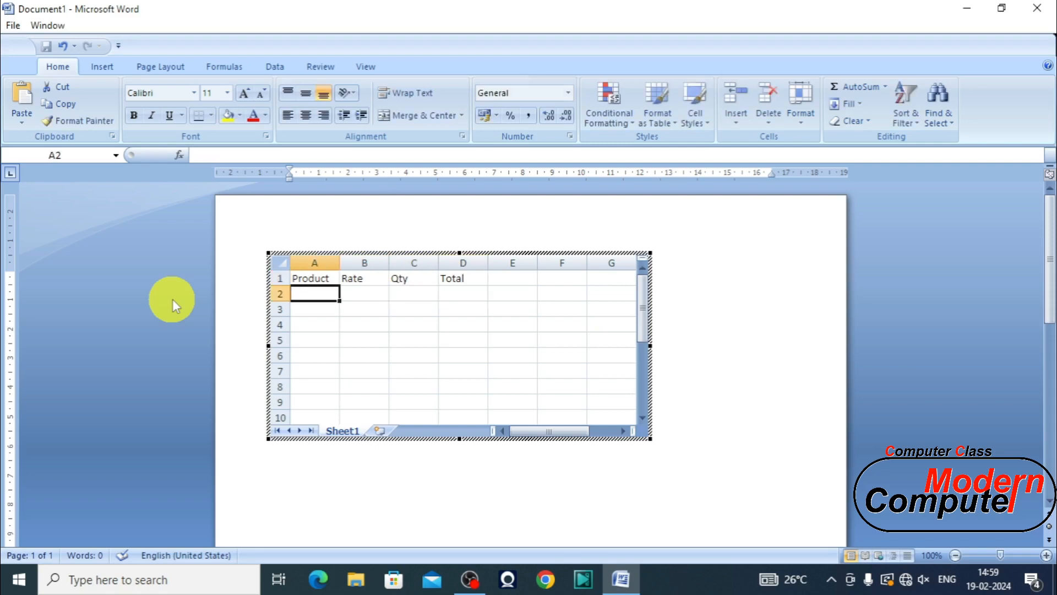
pyautogui.write('Apple')
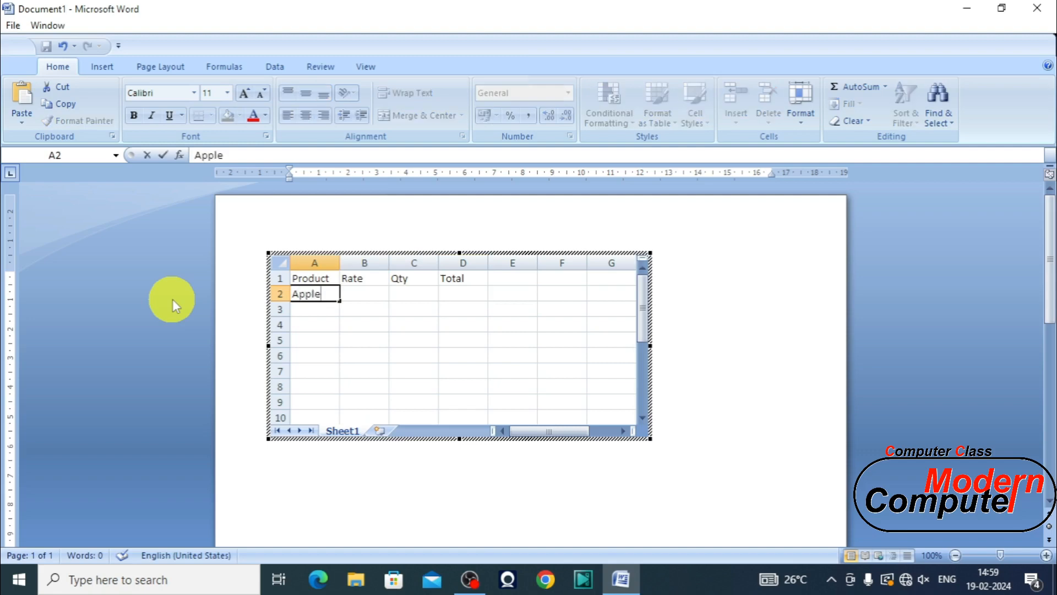
pyautogui.press('Tab')
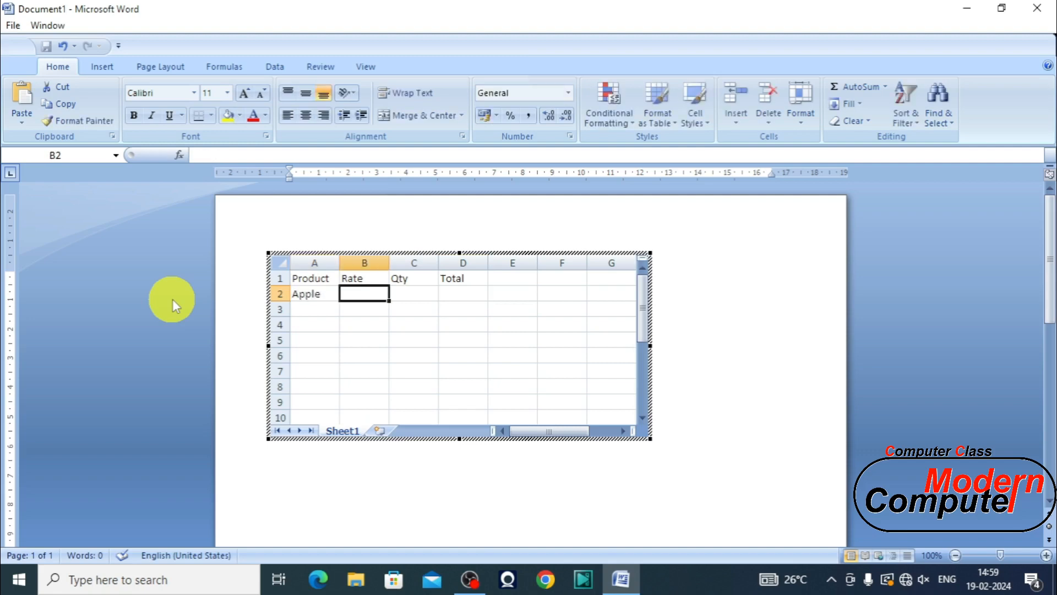
pyautogui.write('200')
pyautogui.press('Tab')
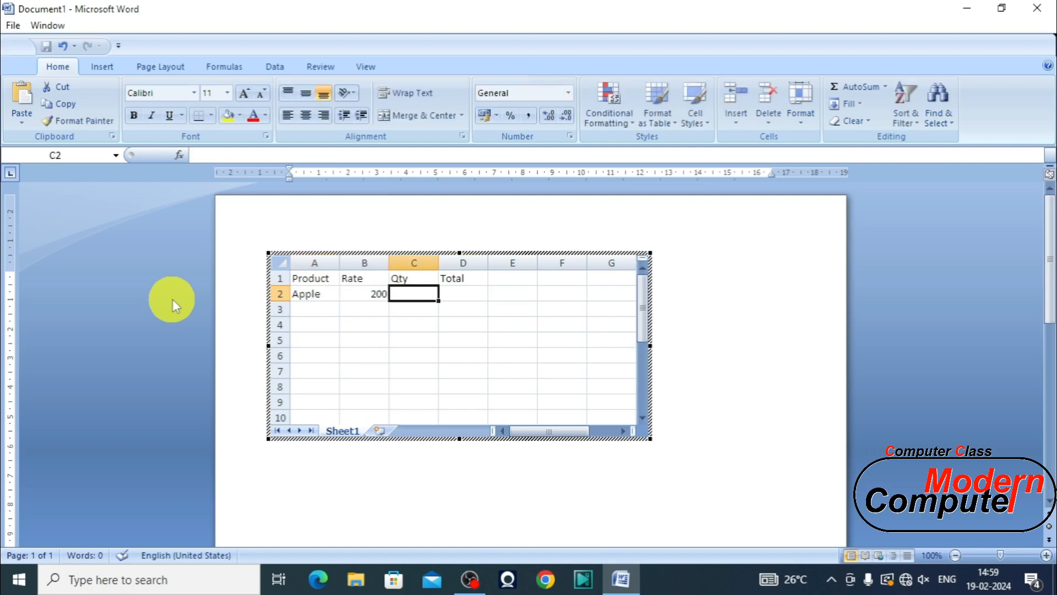
pyautogui.write('1')
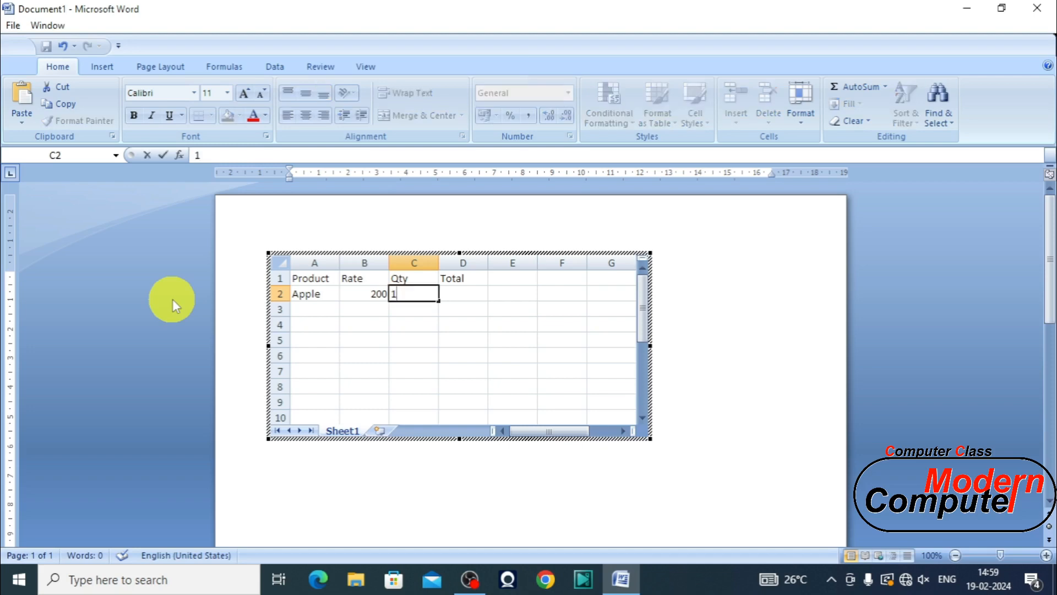
pyautogui.press('Tab')
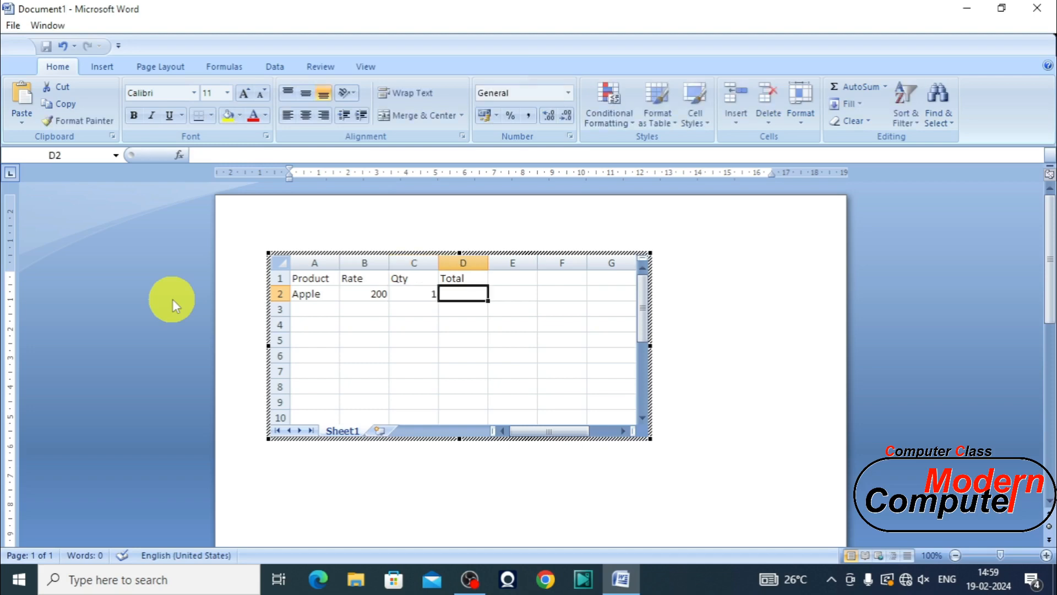
# Insert a column before Rate with the heading Unit and enter Kg as Apple's unit.
pyautogui.rightClick(359, 263)
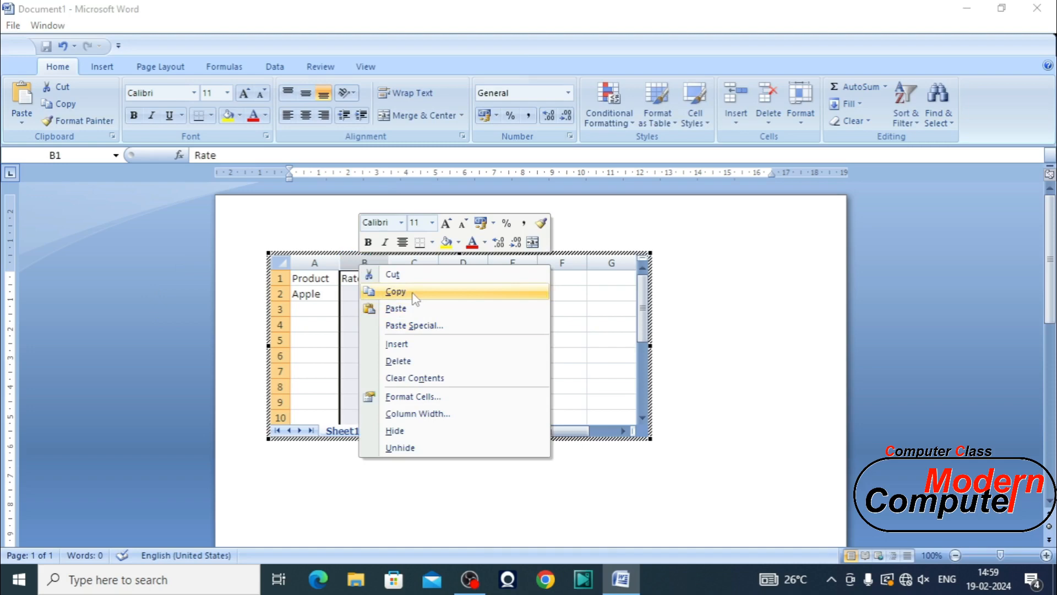
pyautogui.click(399, 345)
pyautogui.click(357, 280)
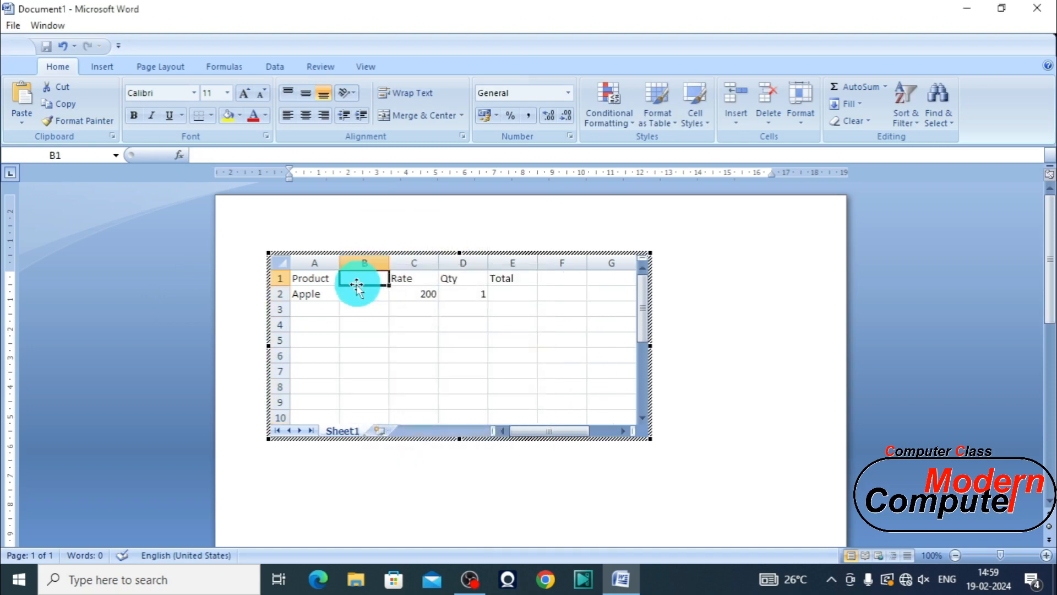
pyautogui.write('Unit')
pyautogui.press('Return')
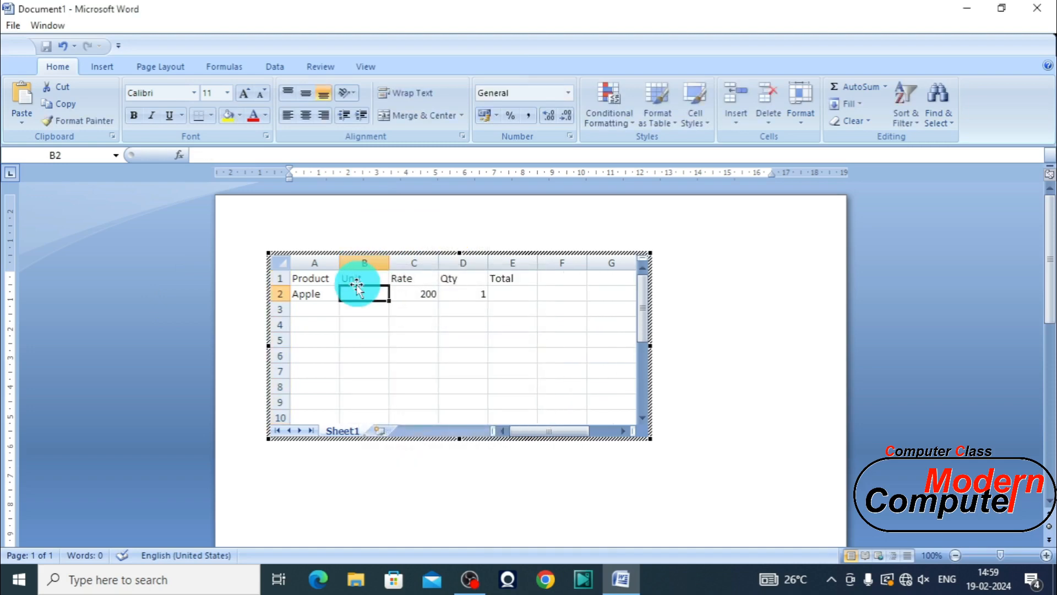
pyautogui.write('Kg')
# Calculate Apple's total in cell E2 with the formula +C2*D2.
pyautogui.press('Tab')
pyautogui.press('Tab')
pyautogui.press('Tab')
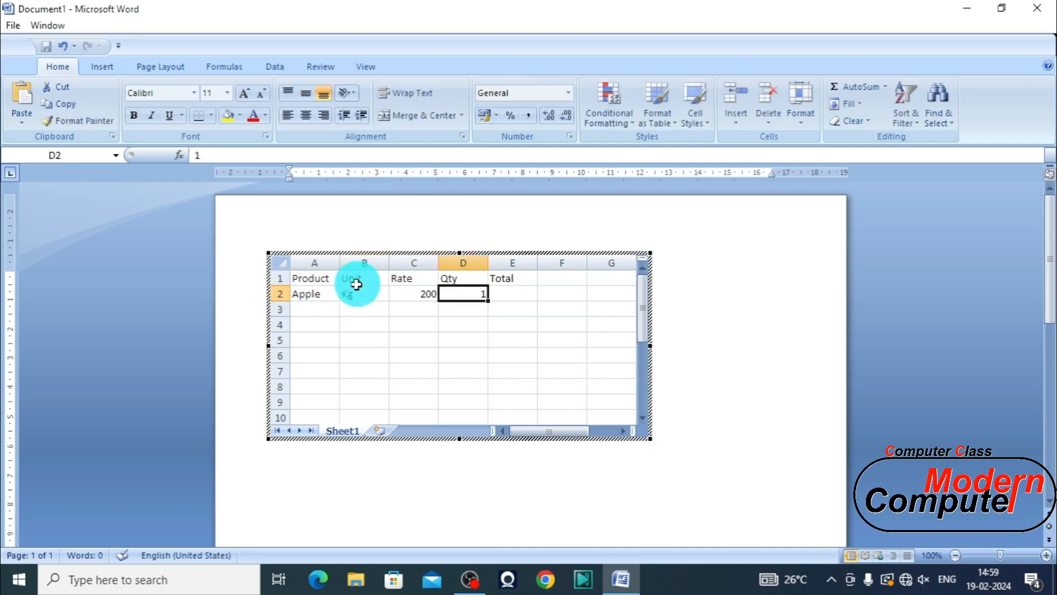
pyautogui.write('+C2*D2')
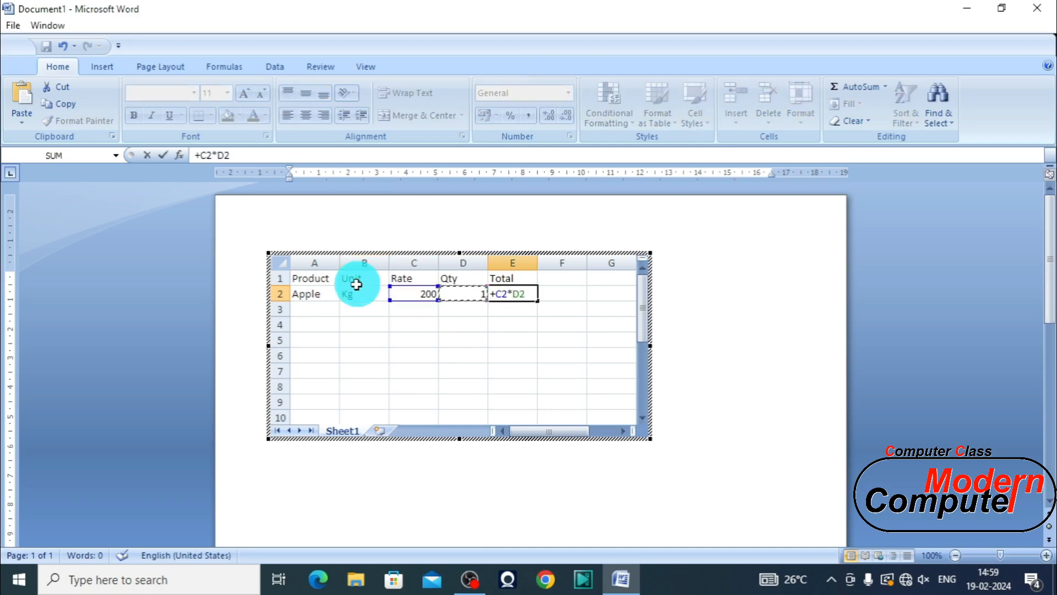
pyautogui.press('Return')
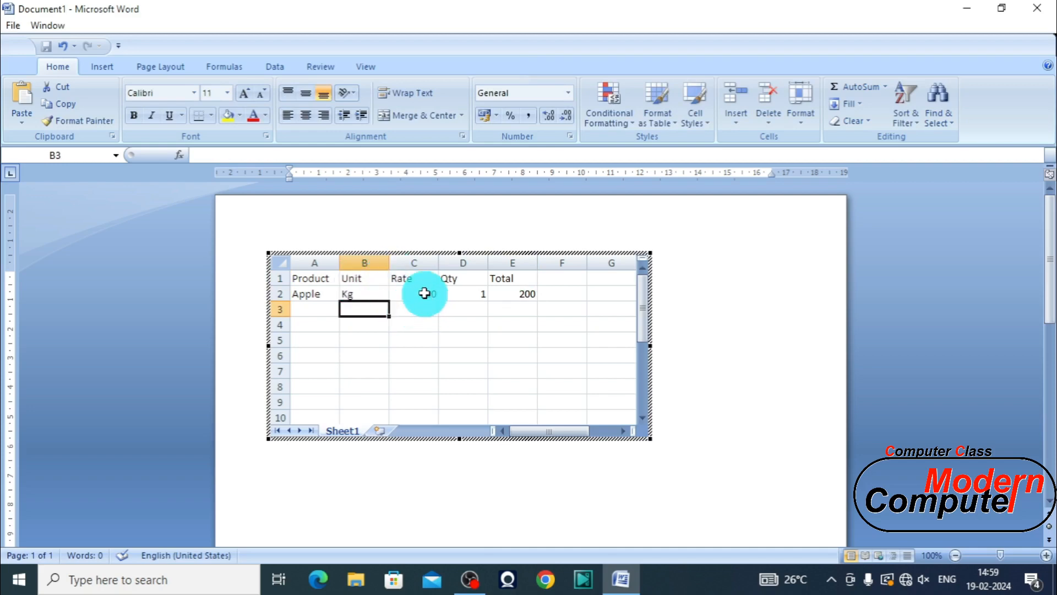
# Apply the Accounting number format in rupees to cells C2:E2 and return to the Word document.
pyautogui.moveTo(424, 293); pyautogui.dragTo(496, 290)
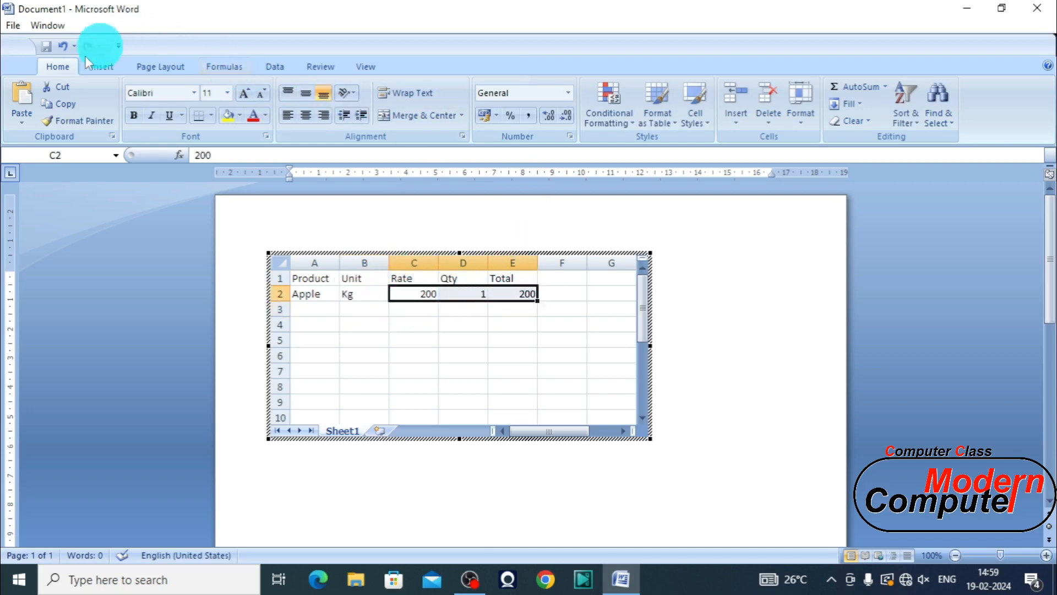
pyautogui.click(484, 114)
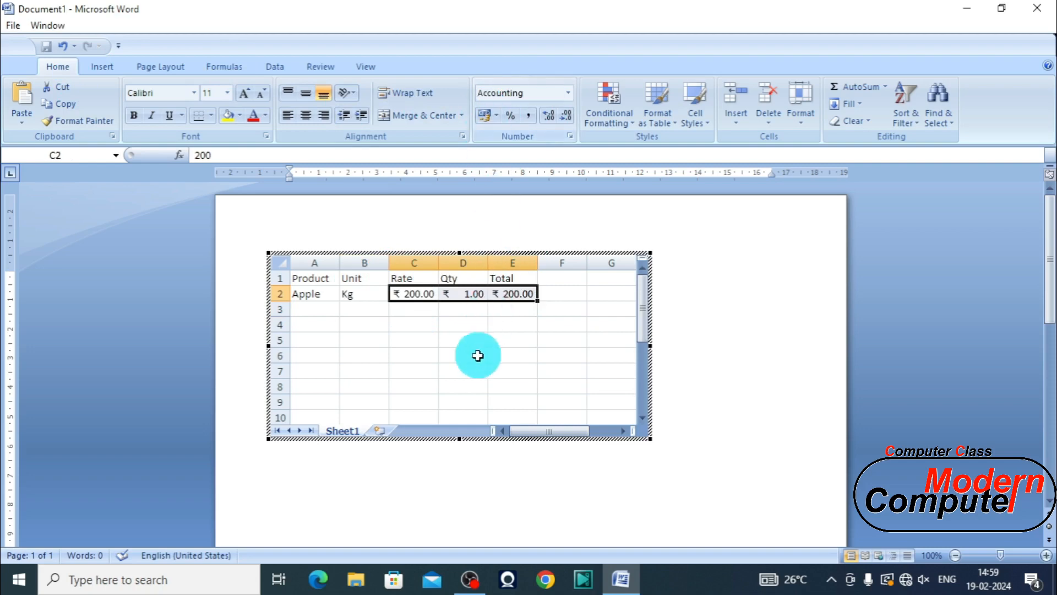
pyautogui.click(718, 393)
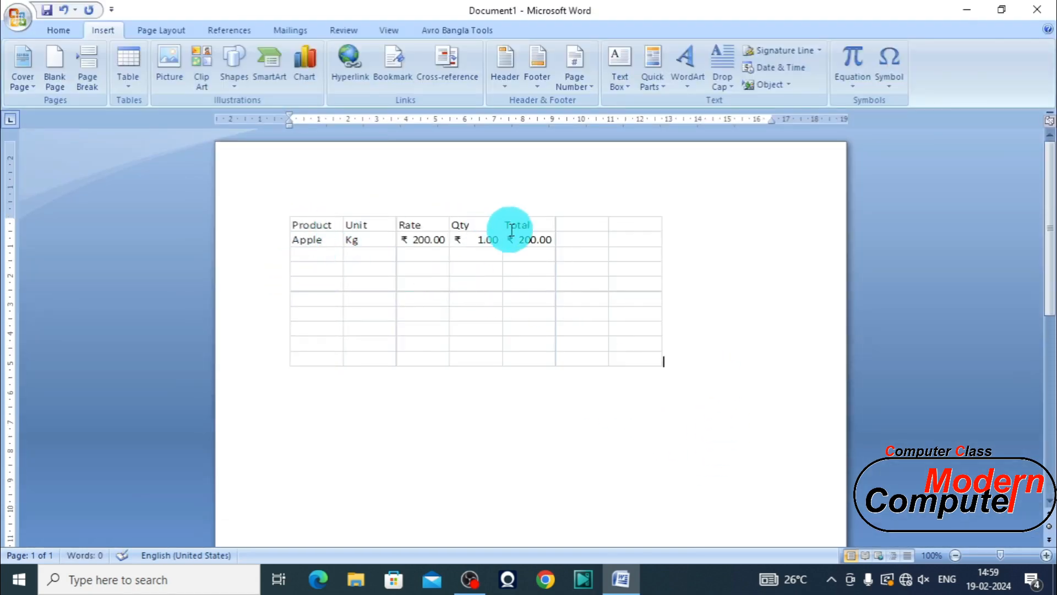
pyautogui.click(134, 83)
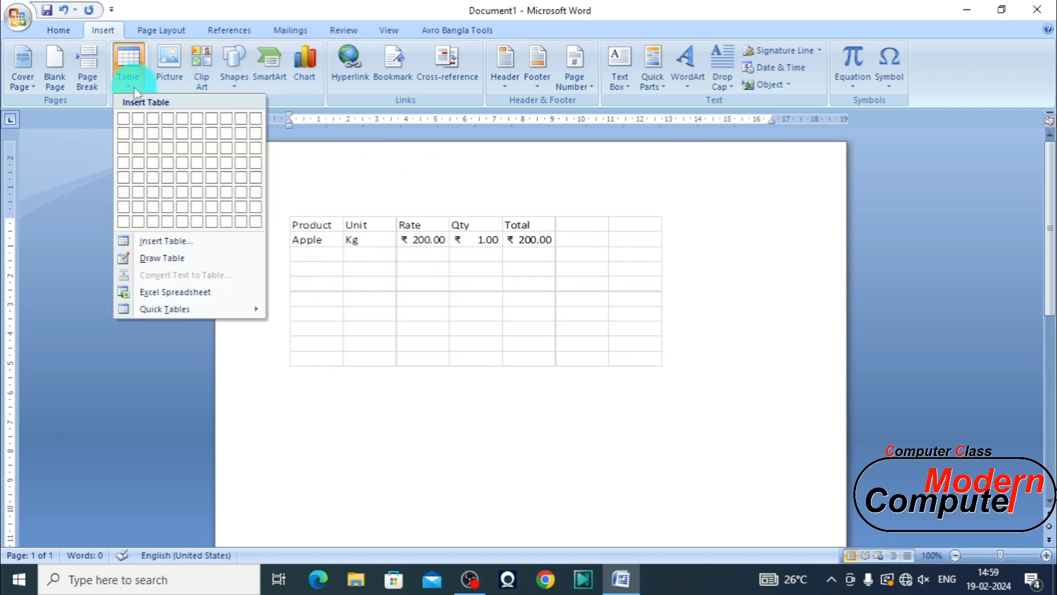
pyautogui.click(183, 310)
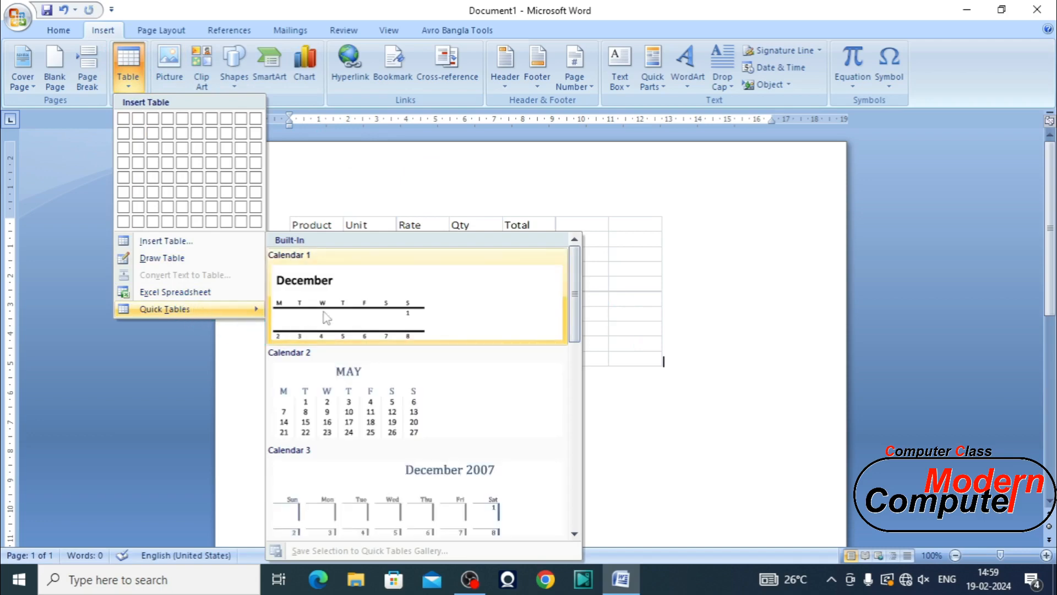
pyautogui.click(455, 223)
# Replace the embedded worksheet with the Calendar 2 quick table and undo the insertion.
pyautogui.click(401, 335)
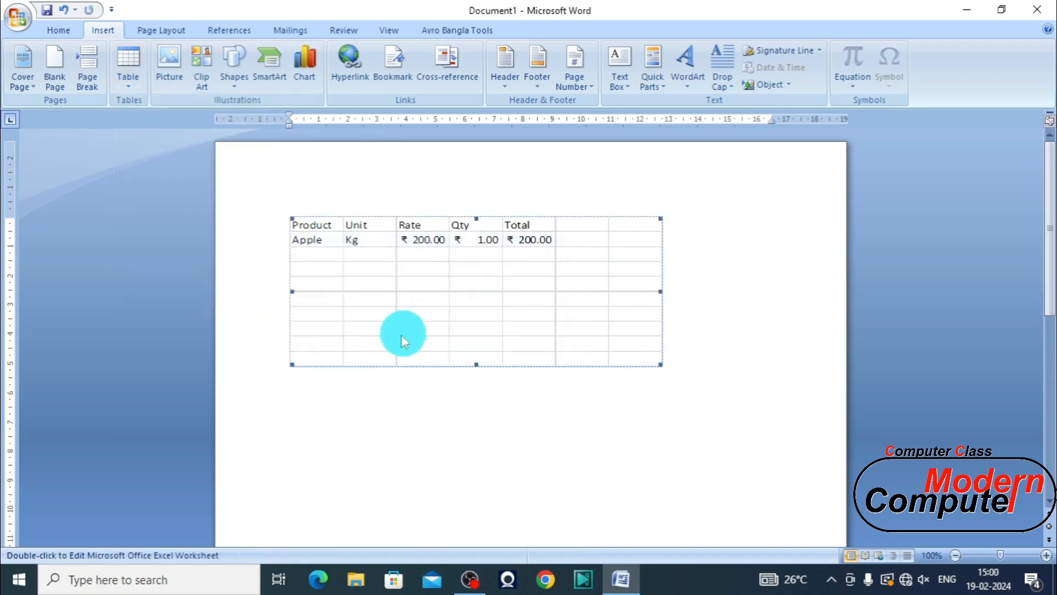
pyautogui.click(127, 67)
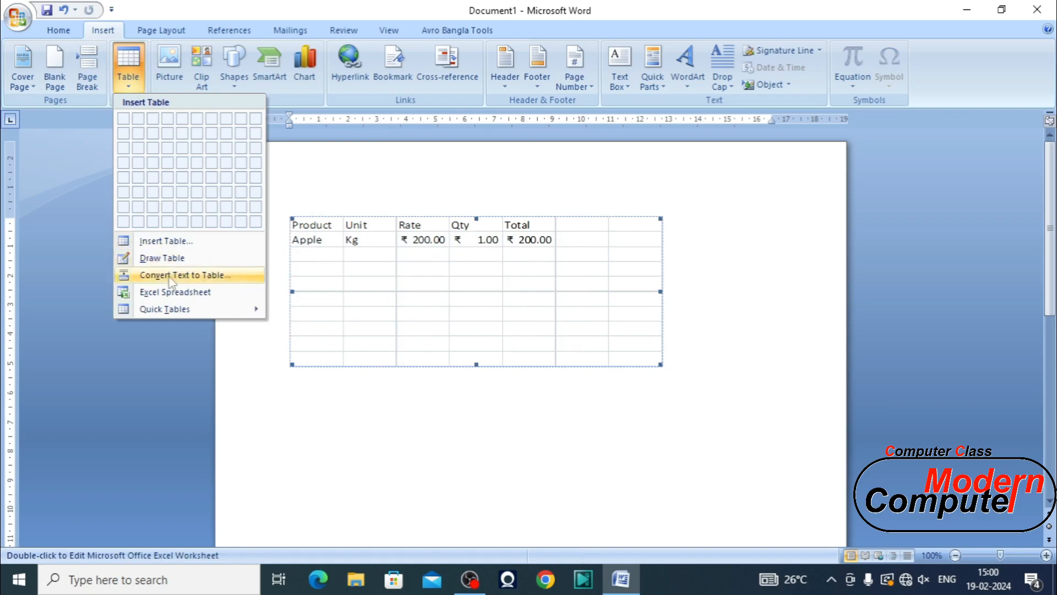
pyautogui.moveTo(165, 309)
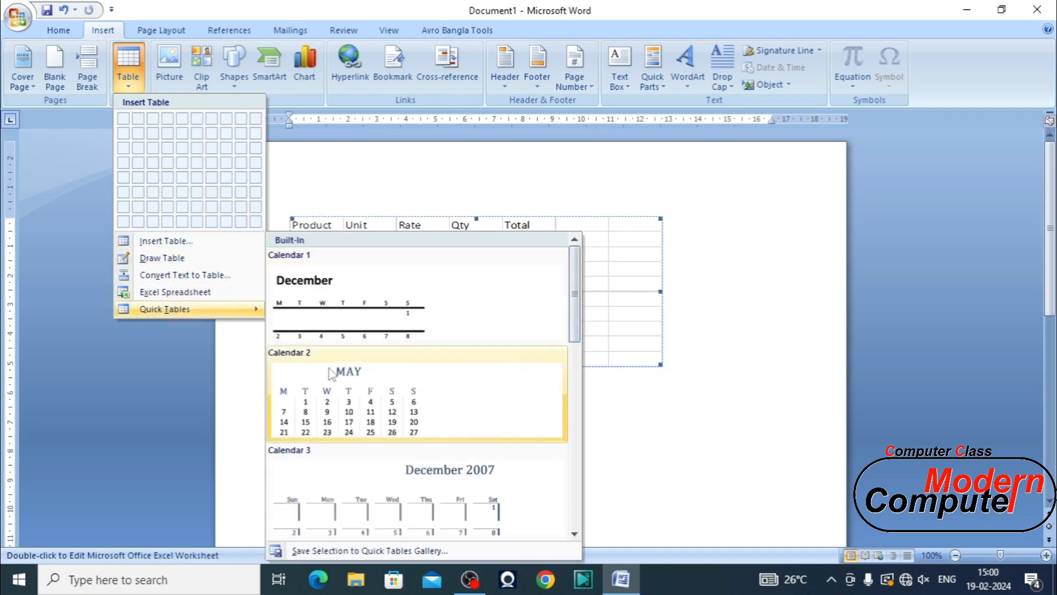
pyautogui.click(335, 402)
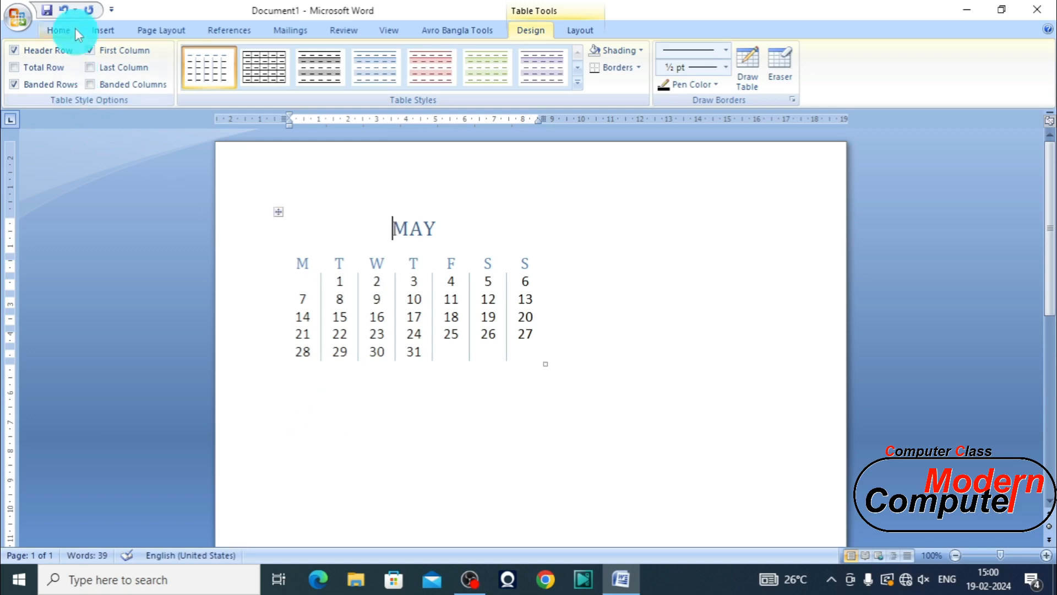
pyautogui.click(75, 9)
pyautogui.click(55, 10)
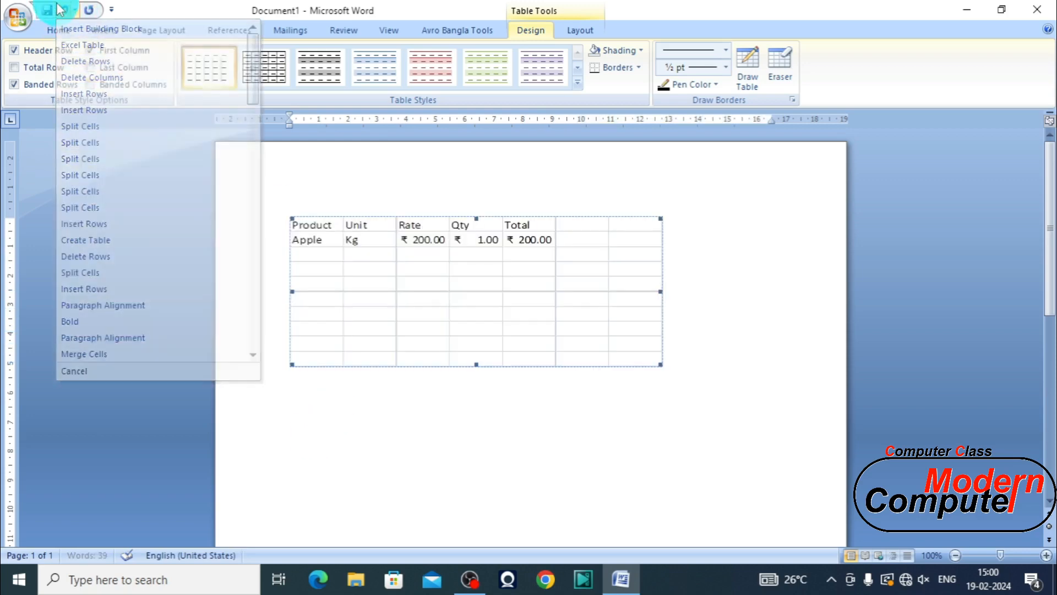
# Insert the With Subheads 2 quick table below the embedded worksheet.
pyautogui.click(295, 388)
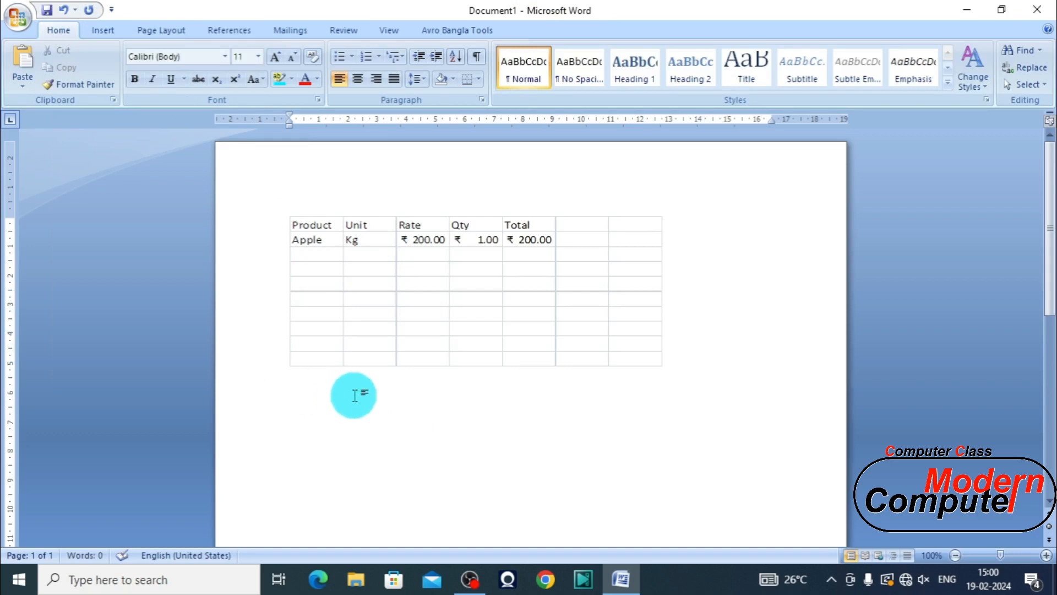
pyautogui.click(104, 30)
pyautogui.click(127, 77)
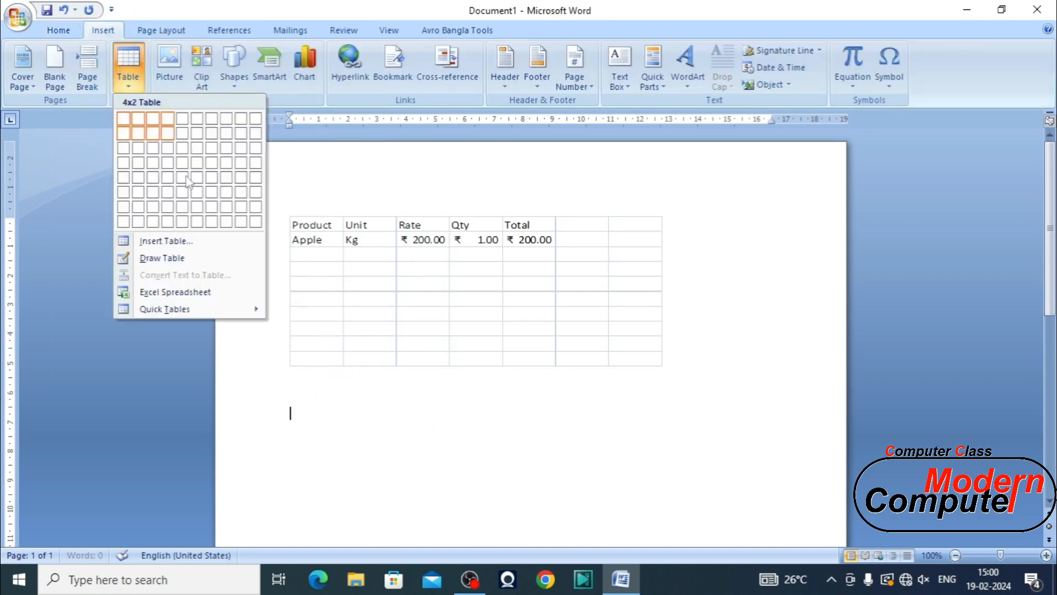
pyautogui.click(209, 311)
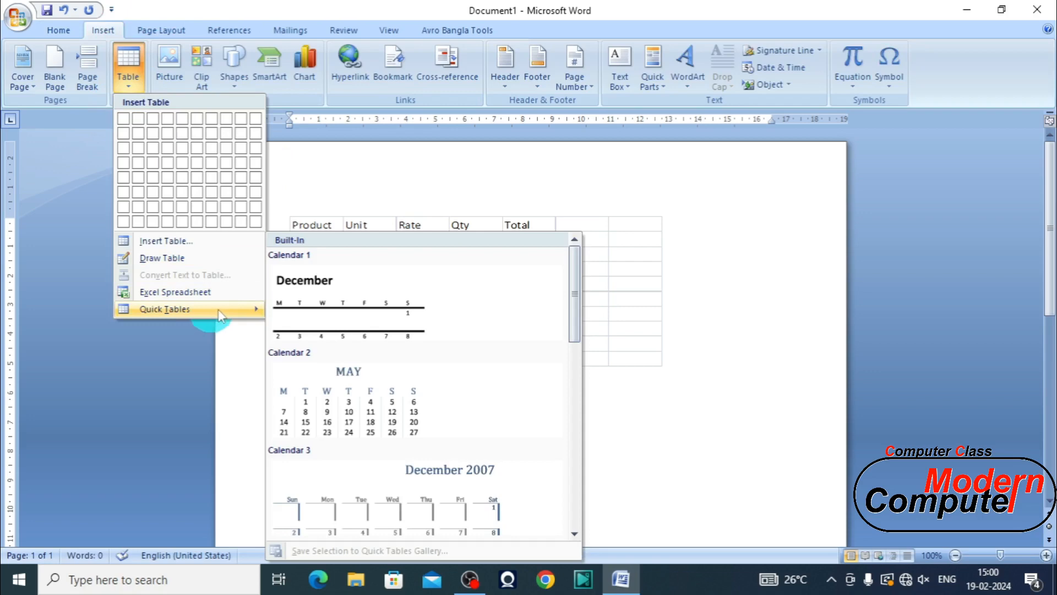
pyautogui.scroll(-3, 338, 413)
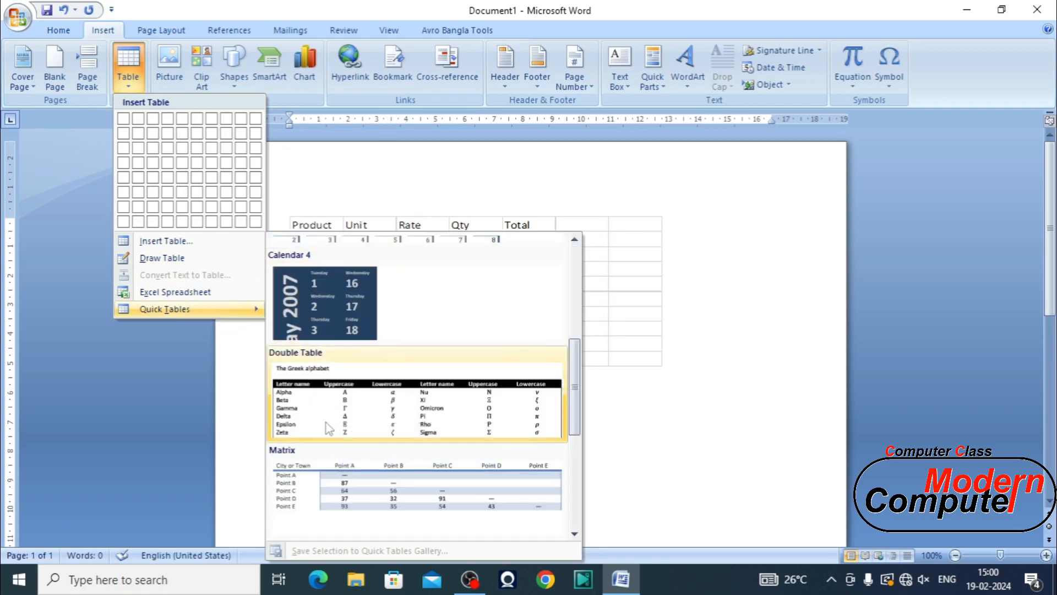
pyautogui.scroll(-3, 370, 448)
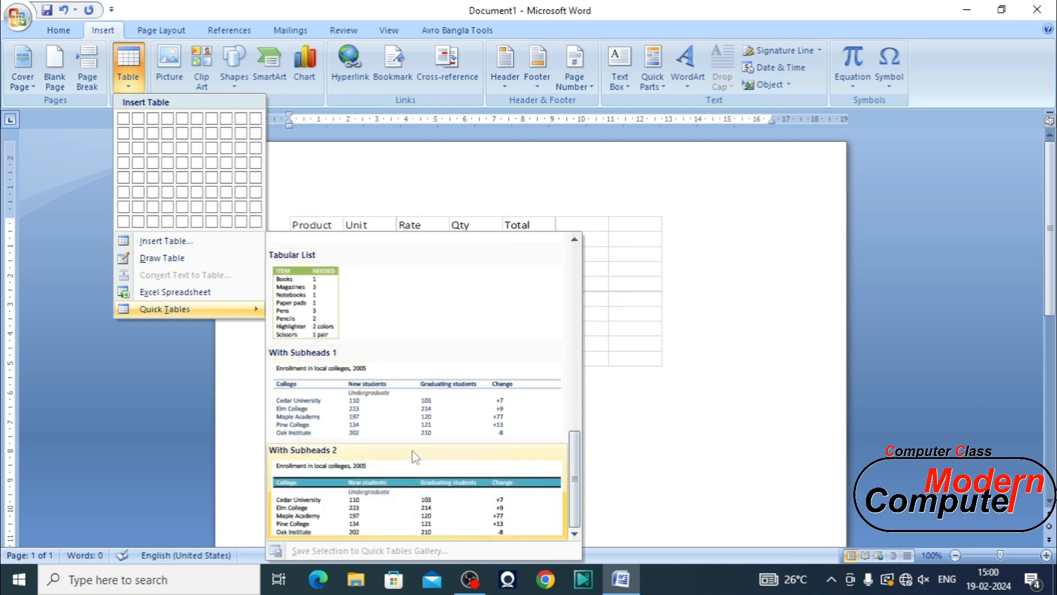
pyautogui.click(379, 504)
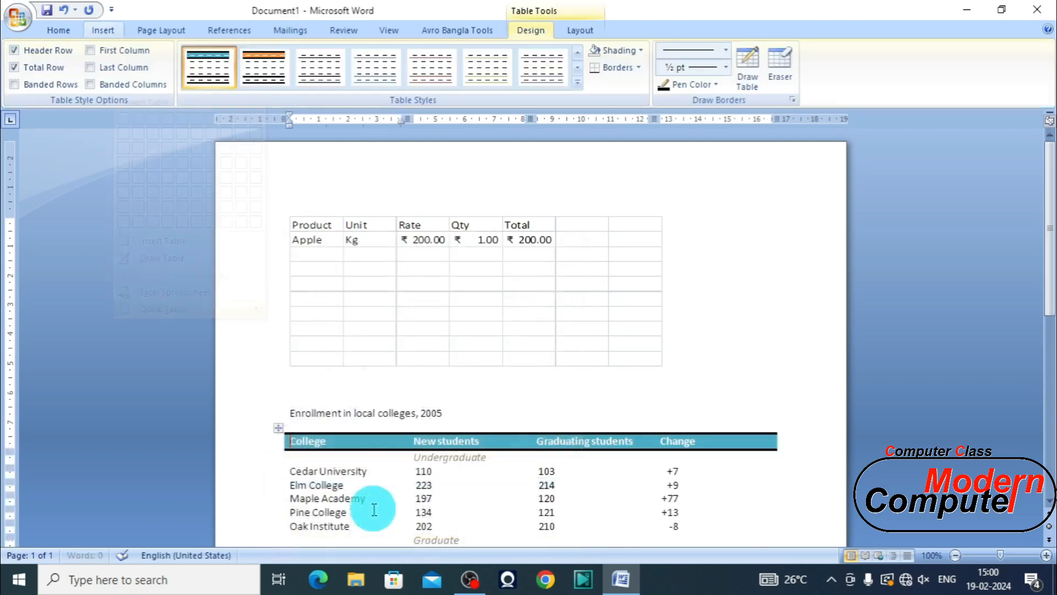
pyautogui.scroll(-2, 387, 373)
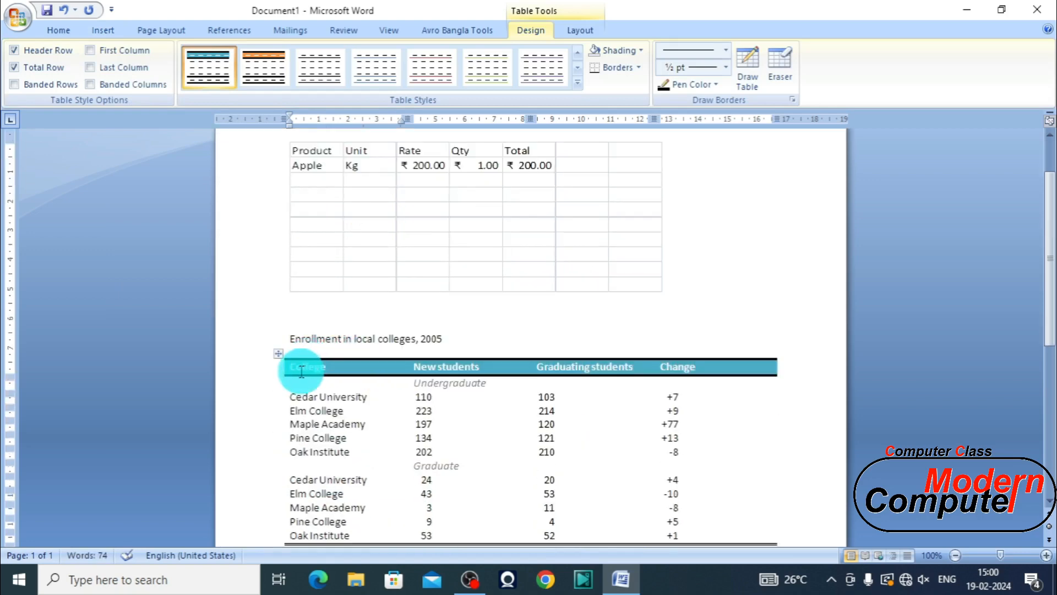
pyautogui.write('Raiga')
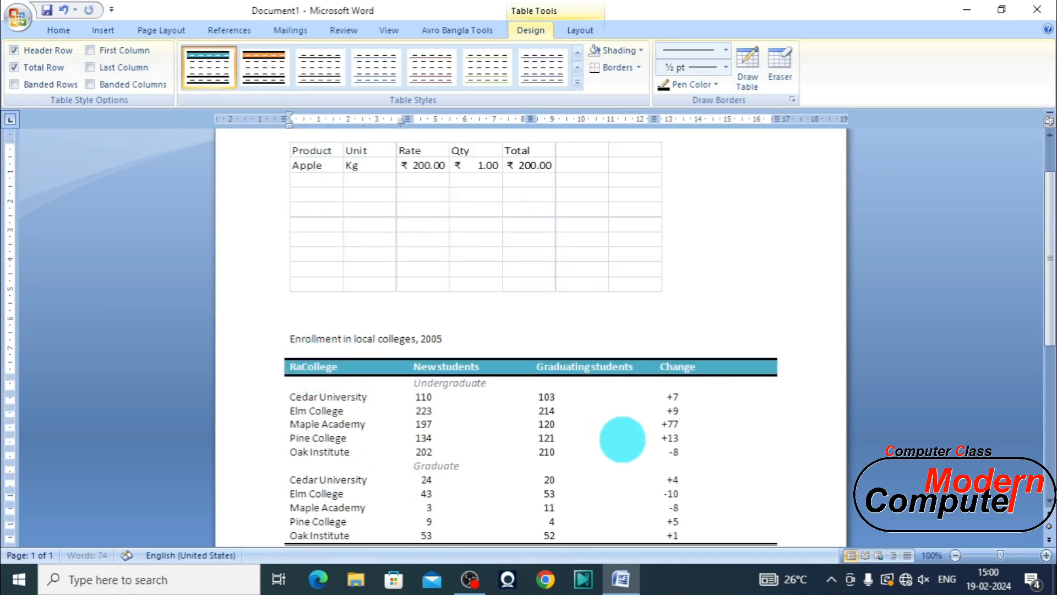
pyautogui.write('nj ')
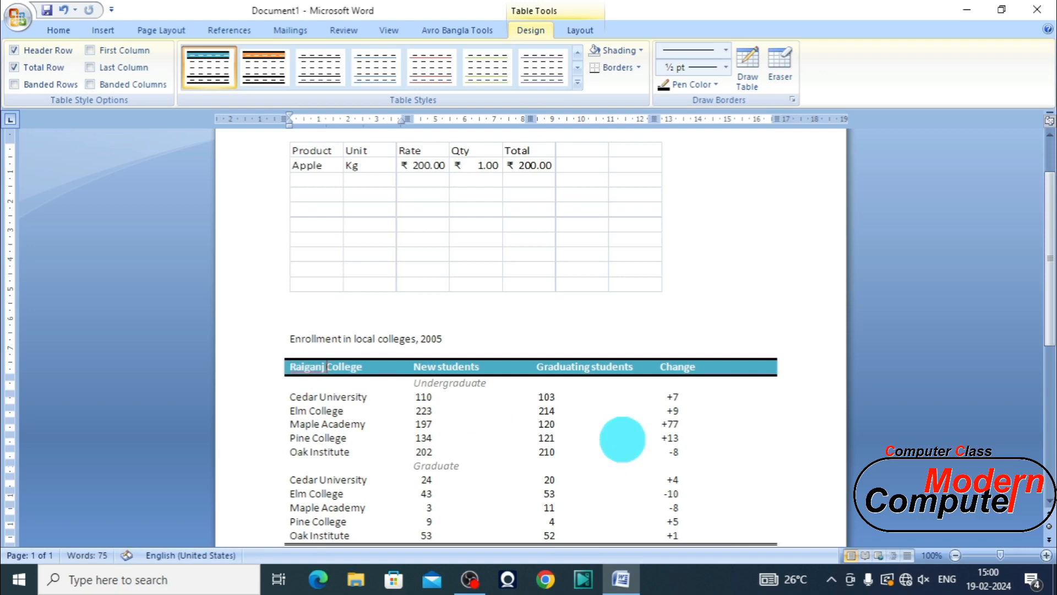
pyautogui.write('Un')
pyautogui.press('BackSpace')
pyautogui.press('BackSpace')
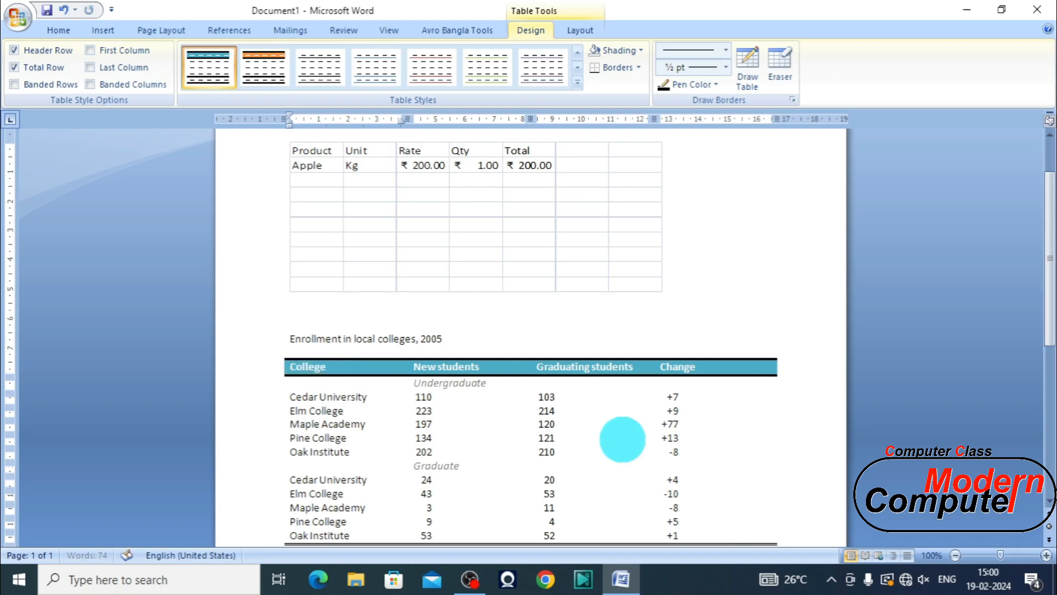
# Replace the first undergraduate college name, Cedar University, with North Bengal.
pyautogui.press('Down')
pyautogui.press('Delete')
pyautogui.press('Delete')
pyautogui.press('Delete')
pyautogui.press('Delete')
pyautogui.press('Delete')
pyautogui.press('Delete')
pyautogui.press('Delete')
pyautogui.press('Delete')
pyautogui.press('Delete')
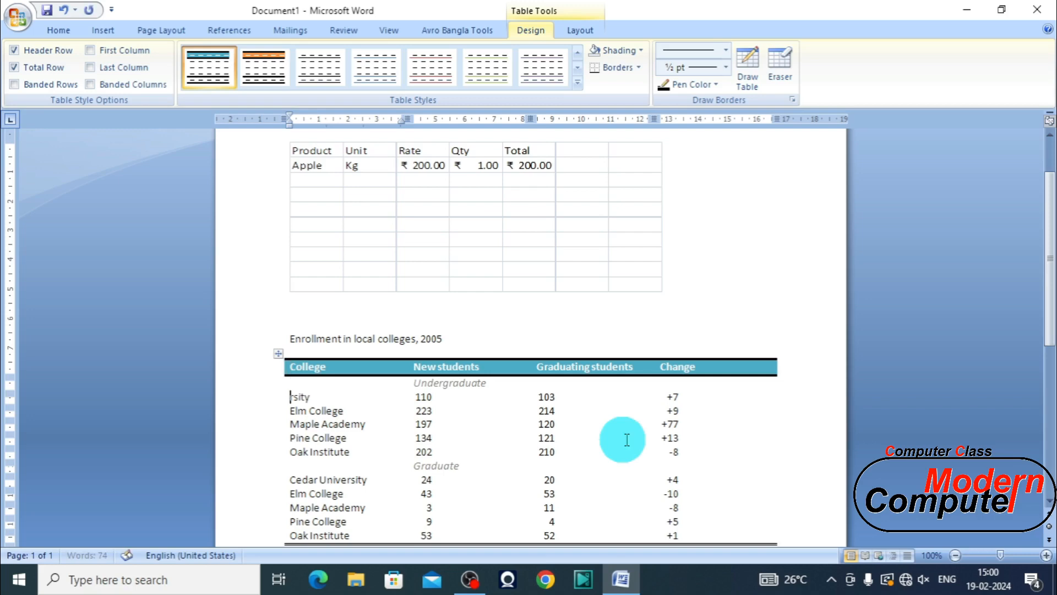
pyautogui.write('North Bengal')
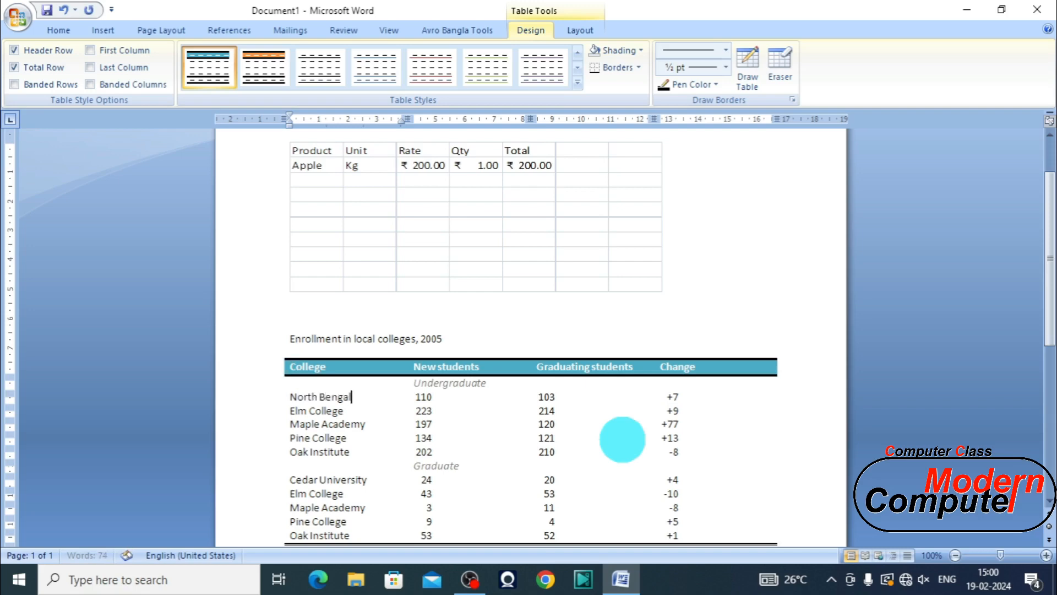
# Set the North Bengal row to 20 new students, 40 graduating students and a change of +9.
pyautogui.press('Tab')
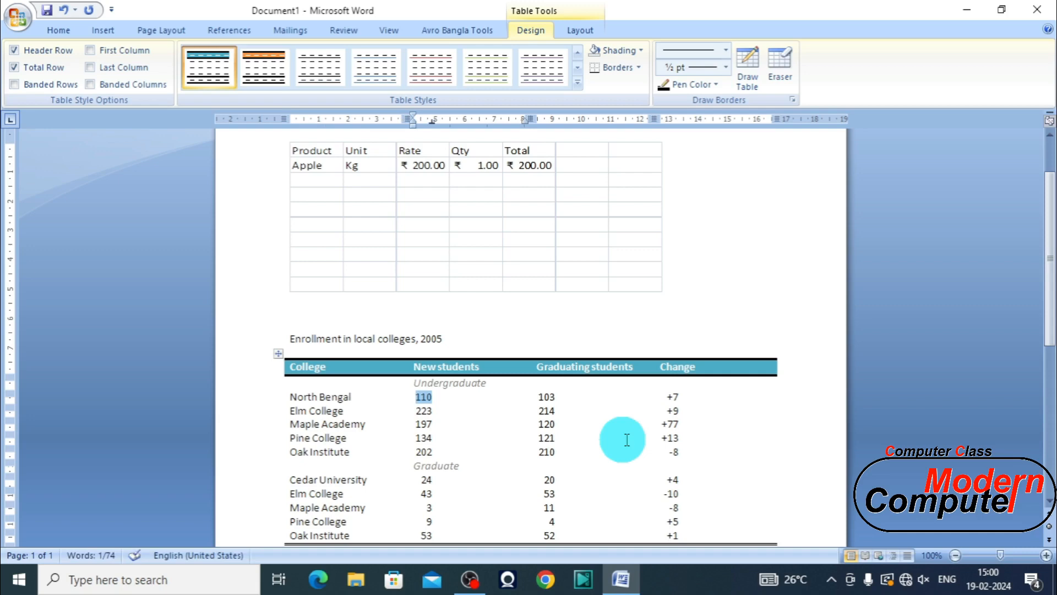
pyautogui.write('20')
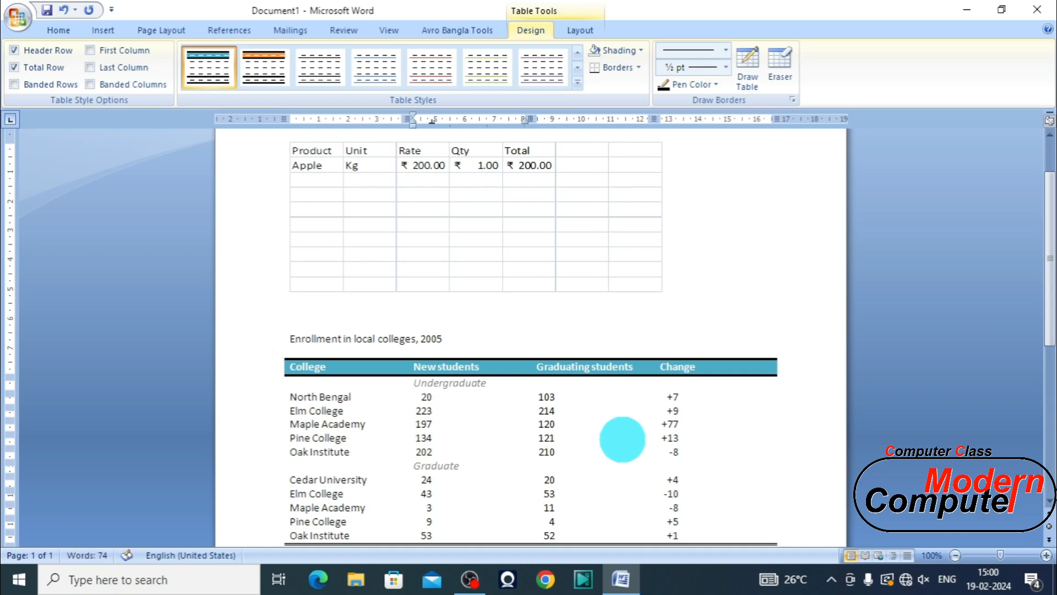
pyautogui.press('Tab')
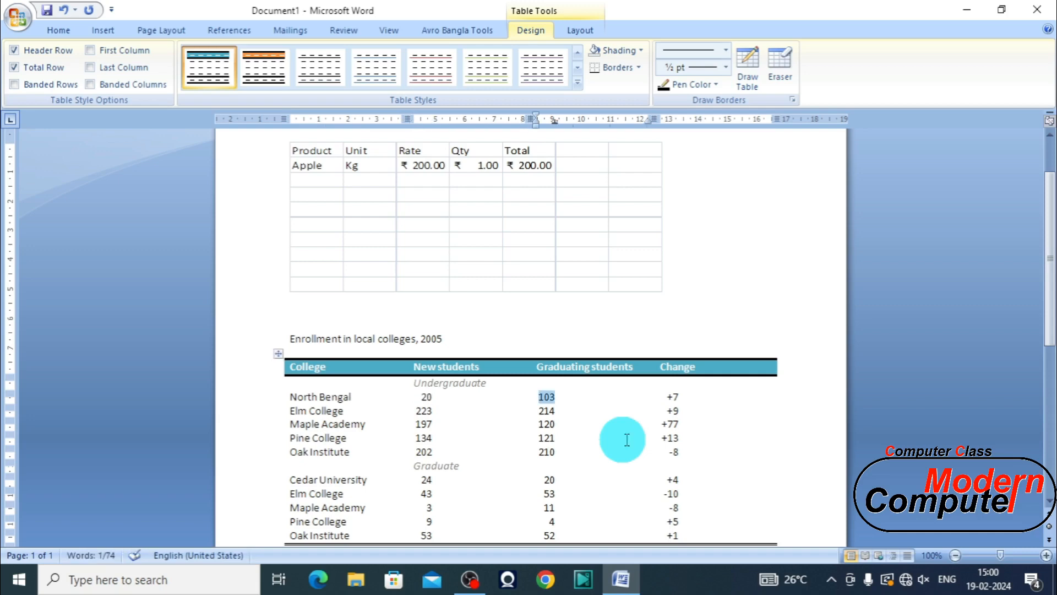
pyautogui.write('40')
pyautogui.press('Tab')
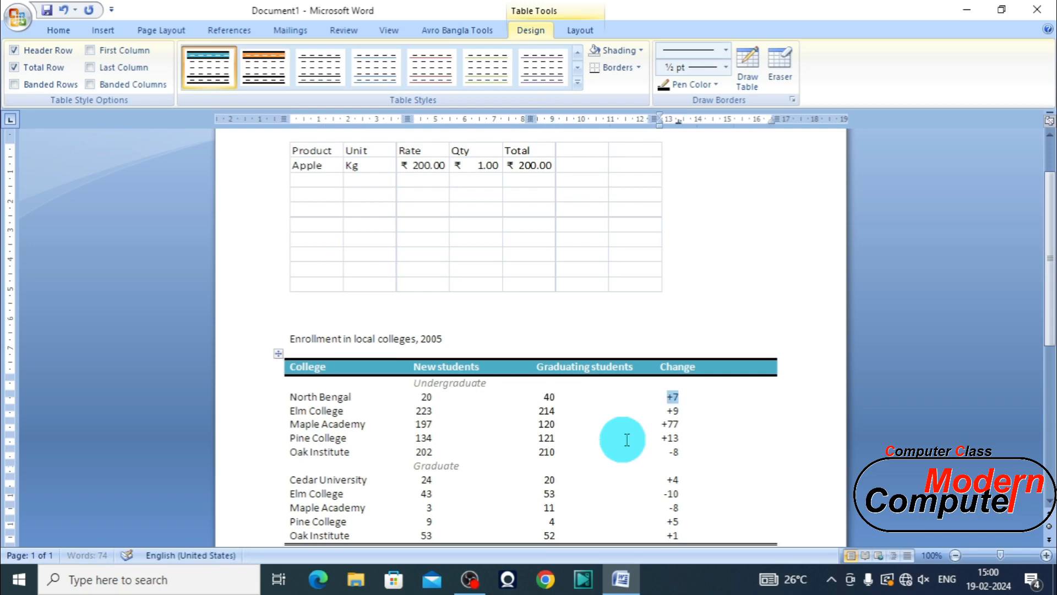
pyautogui.write('+9')
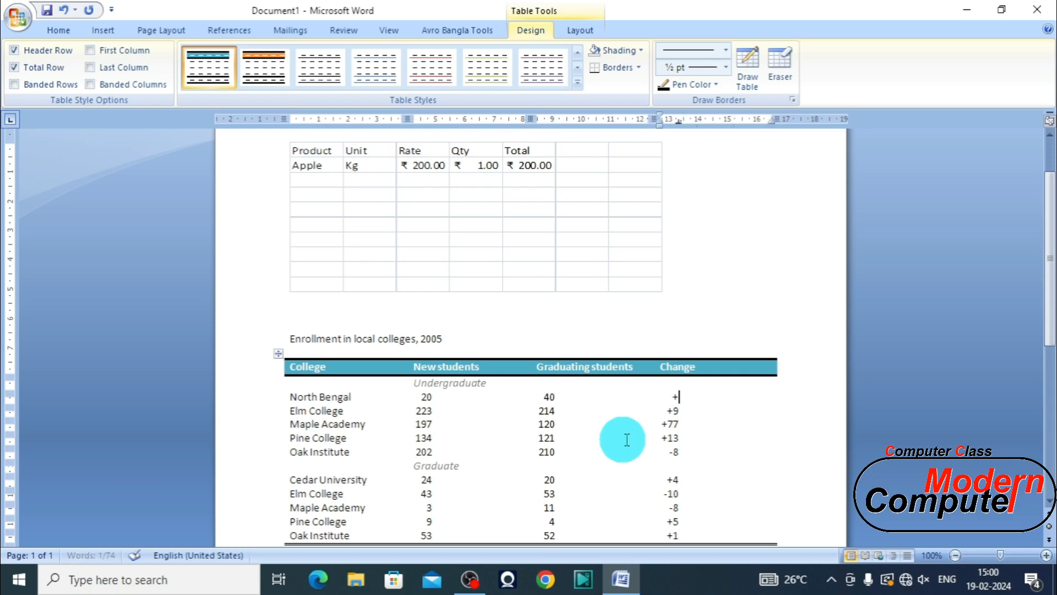
pyautogui.press('Down')
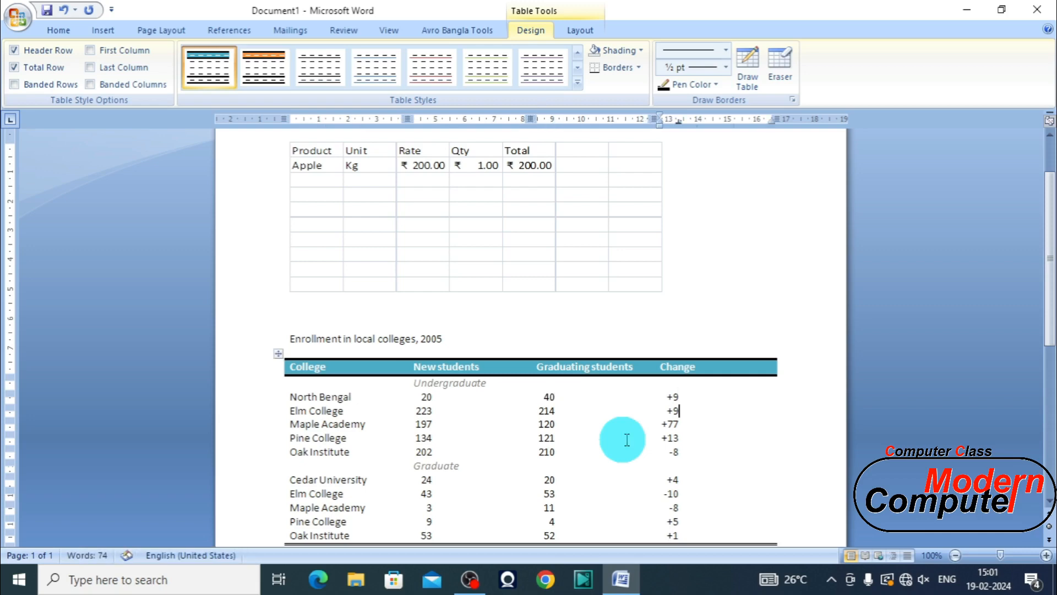
pyautogui.scroll(-3, 550, 341)
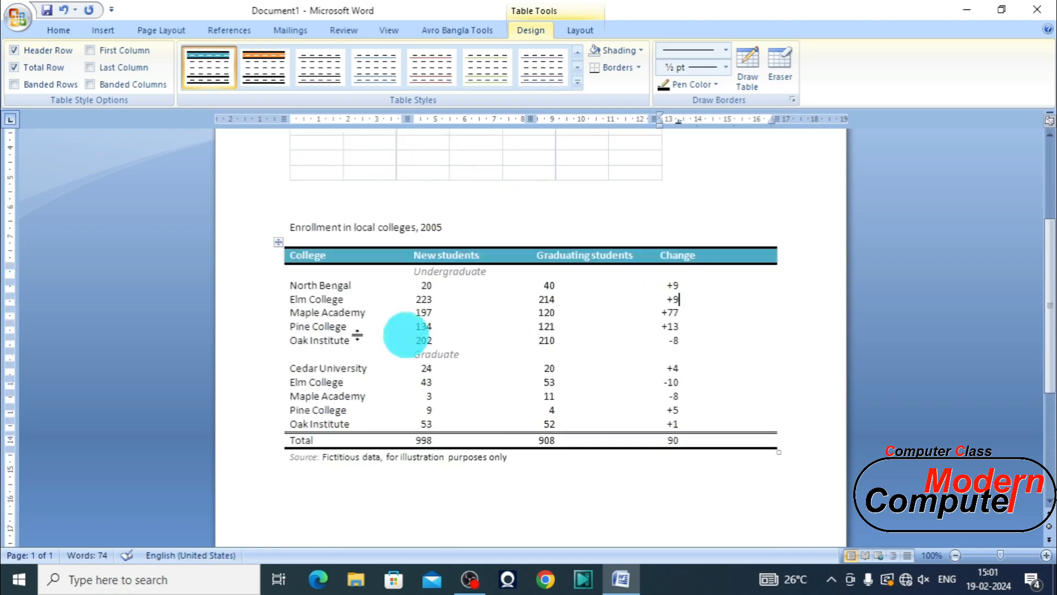
pyautogui.click(101, 31)
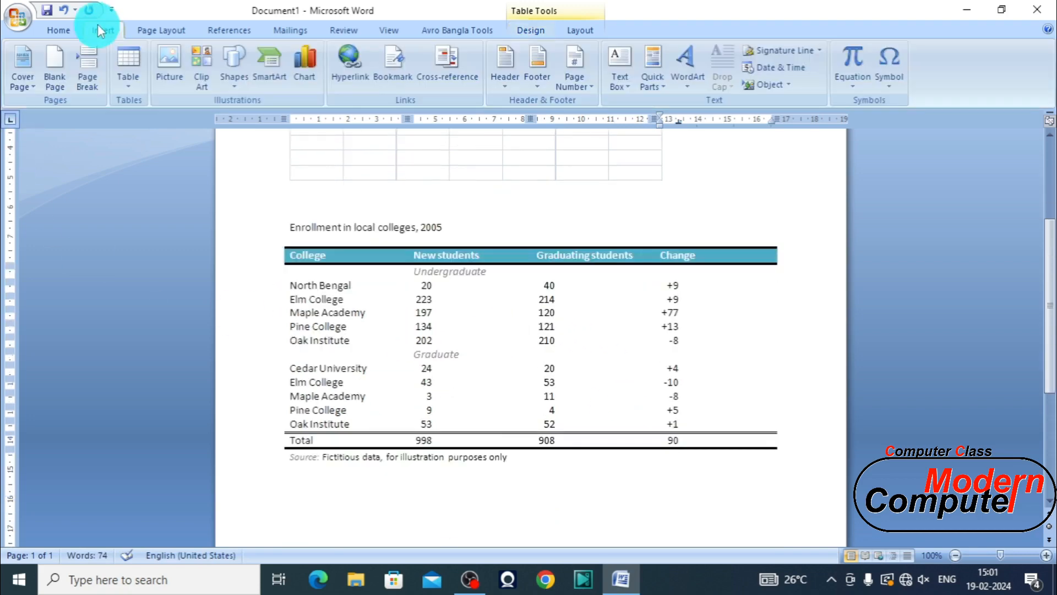
pyautogui.click(130, 85)
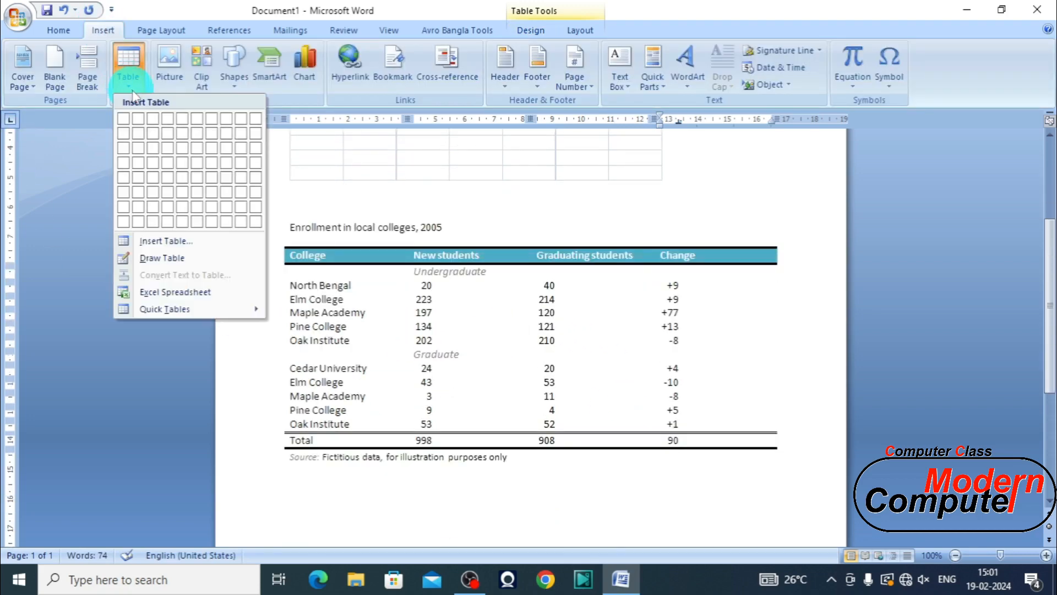
pyautogui.click(366, 294)
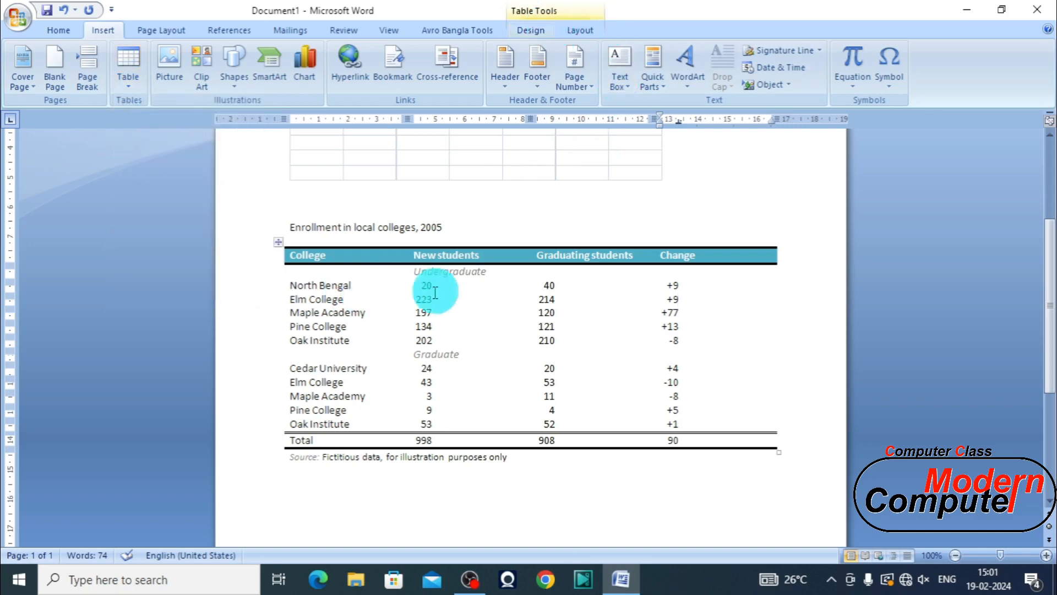
# Delete the college enrollment table and all remaining content, including the embedded worksheet, to clear the page.
pyautogui.click(278, 243)
pyautogui.press('BackSpace')
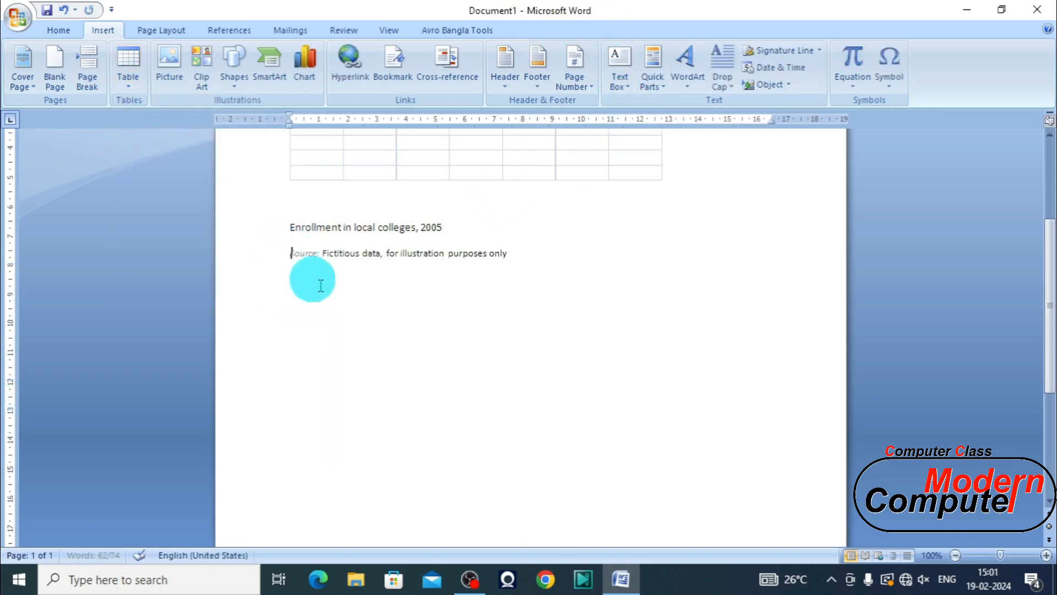
pyautogui.scroll(5, 359, 333)
pyautogui.moveTo(566, 461); pyautogui.dragTo(240, 252)
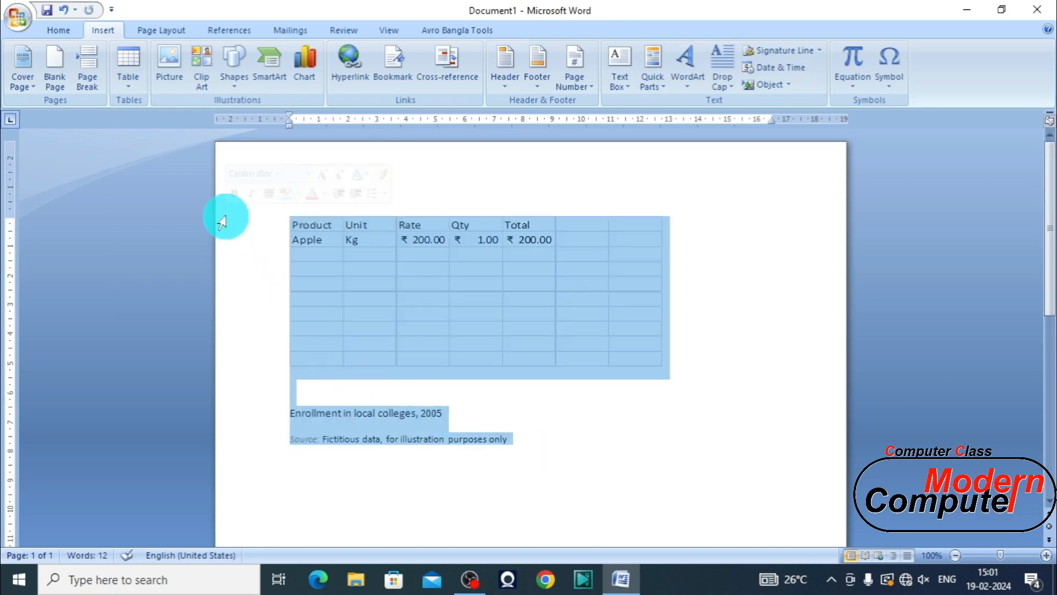
pyautogui.press('Delete')
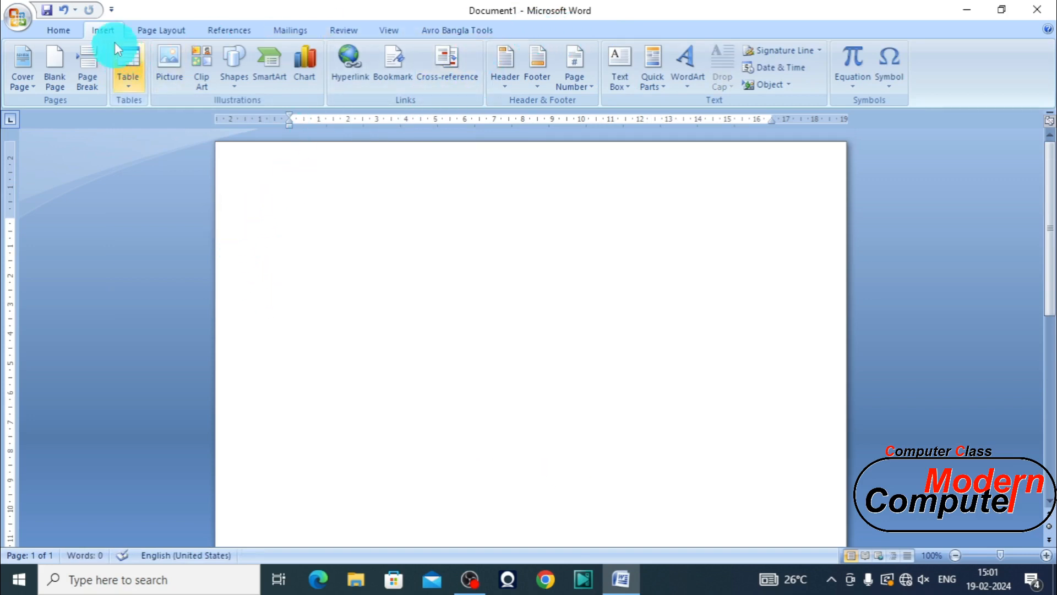
# Insert a table of five columns and three rows and apply the green built-in style with black horizontal rules and a filled first column.
pyautogui.click(124, 87)
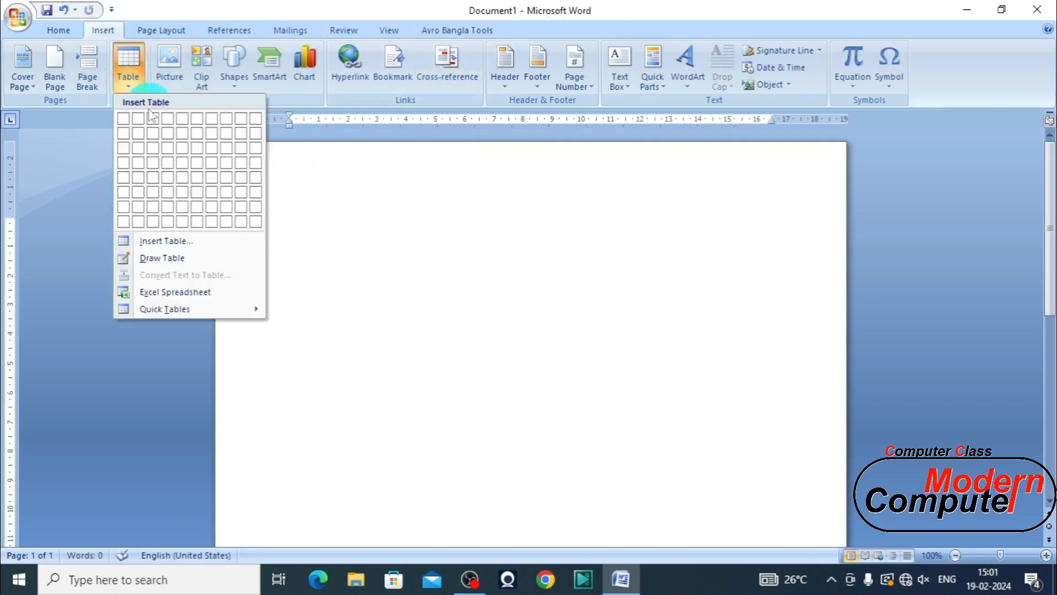
pyautogui.click(182, 148)
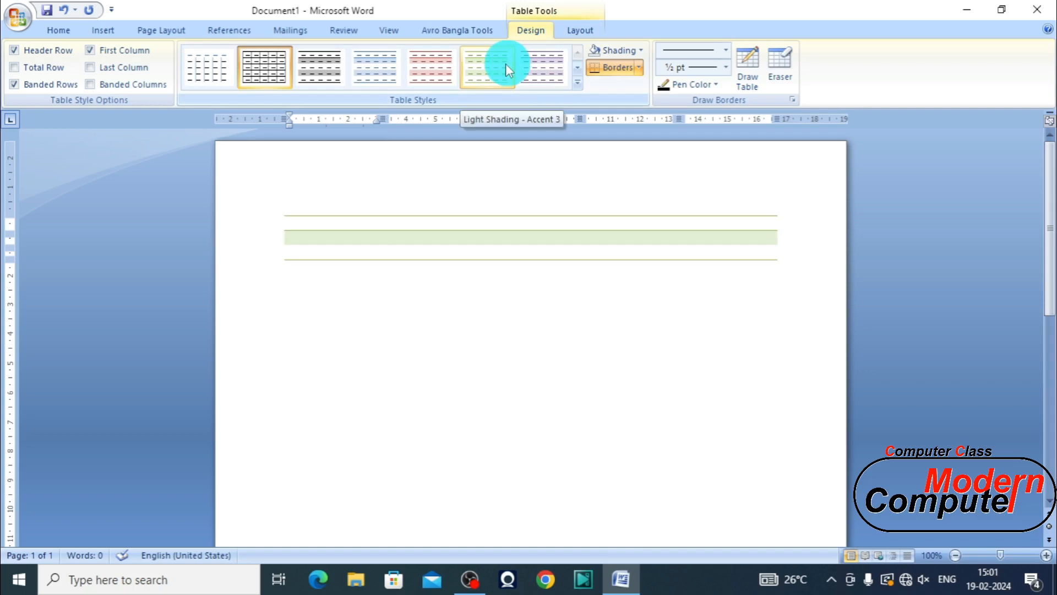
pyautogui.click(578, 82)
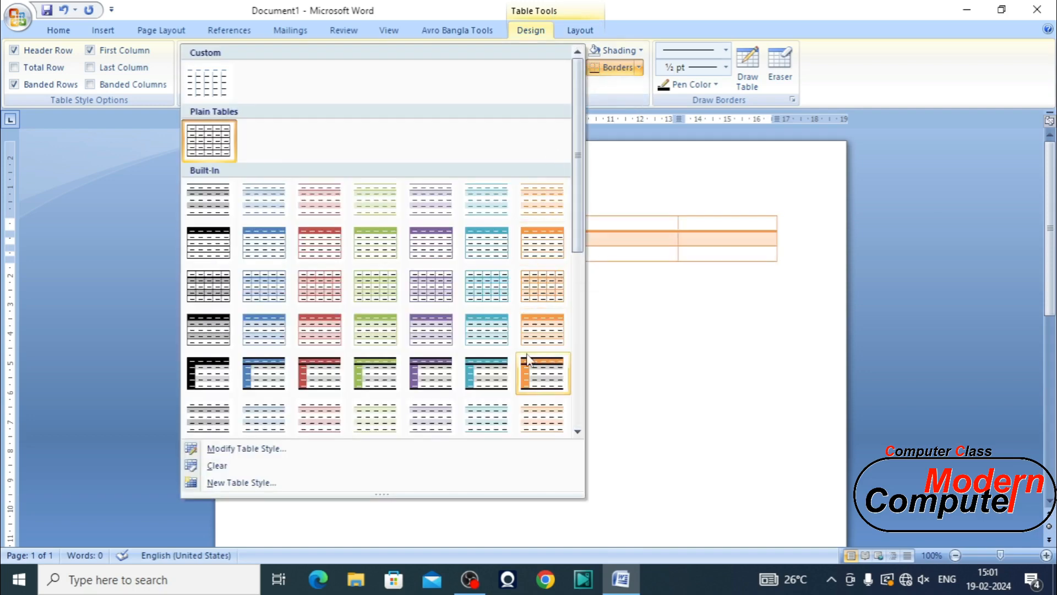
pyautogui.click(368, 388)
# Fill the table's header row with Name, Class, Roll, Sec and Math.
pyautogui.click(325, 223)
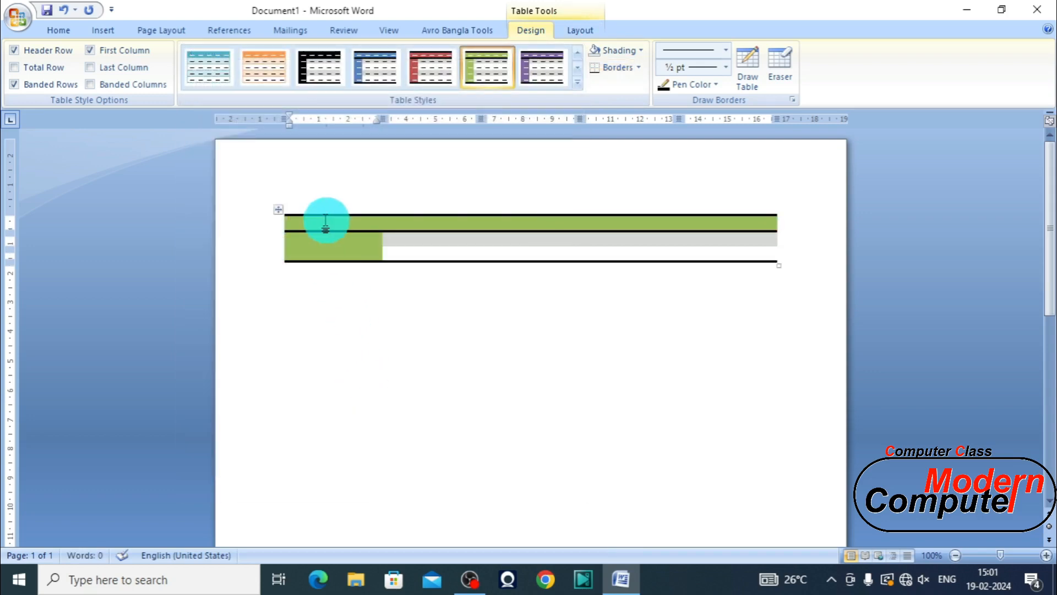
pyautogui.write('N')
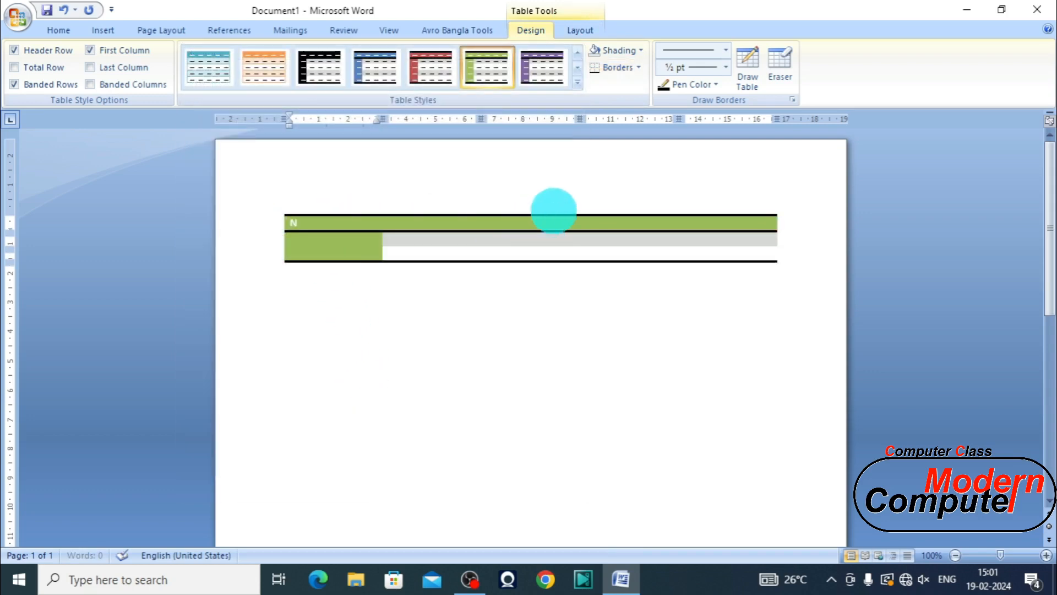
pyautogui.write('ame')
pyautogui.press('Tab')
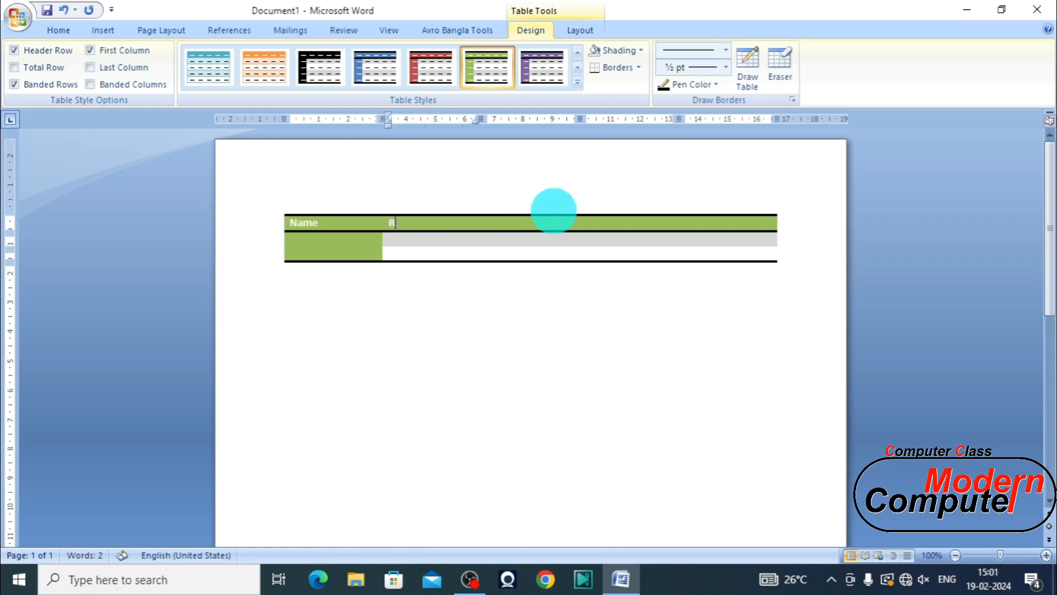
pyautogui.write('Class')
pyautogui.press('Tab')
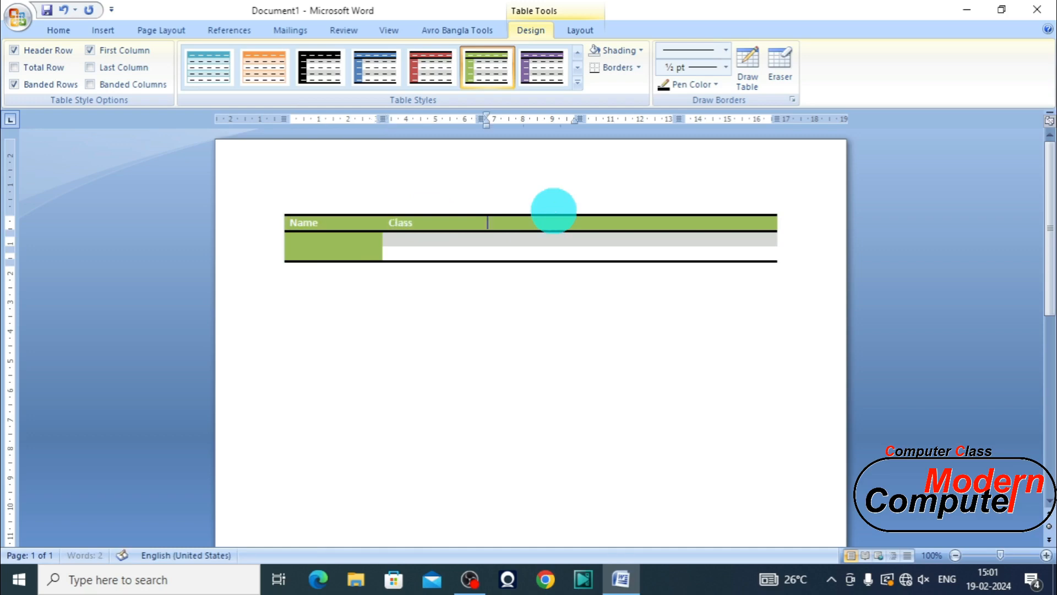
pyautogui.write('Roll')
pyautogui.press('Tab')
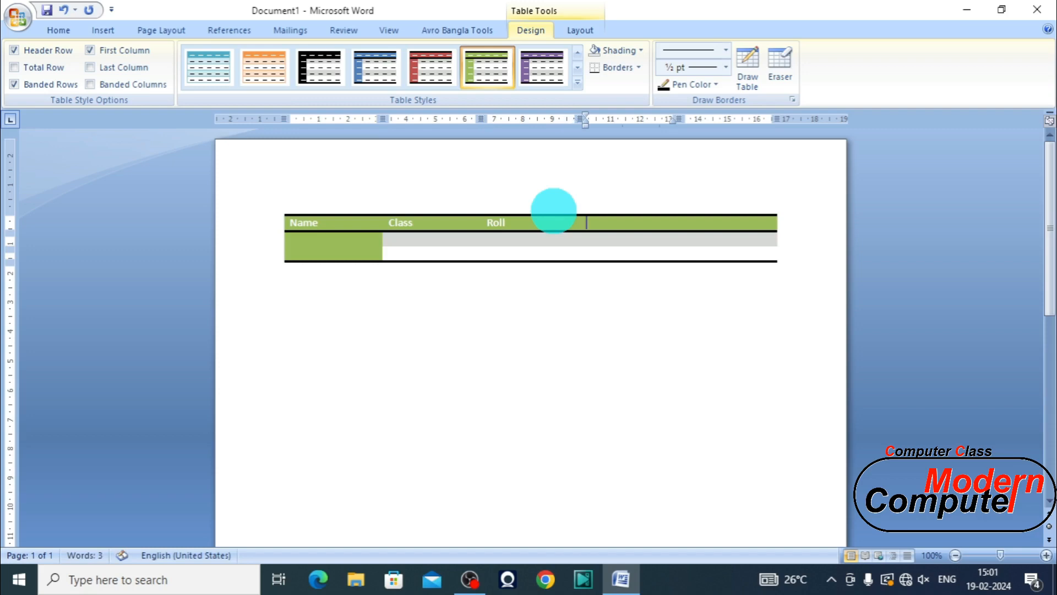
pyautogui.write('Sec')
pyautogui.press('Tab')
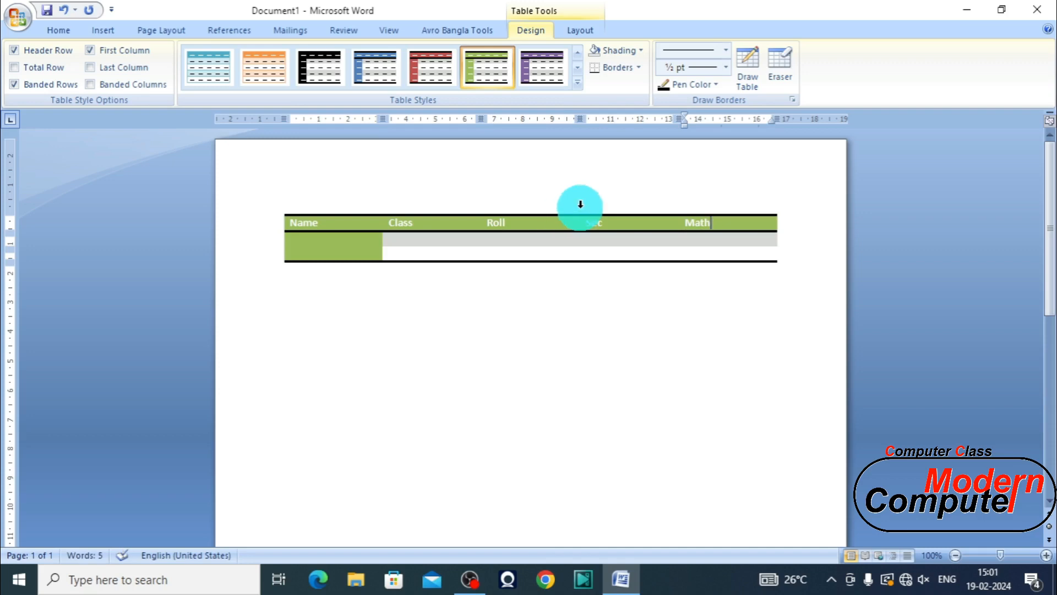
# Select the whole student table and open the border line weight choices.
pyautogui.click(325, 241)
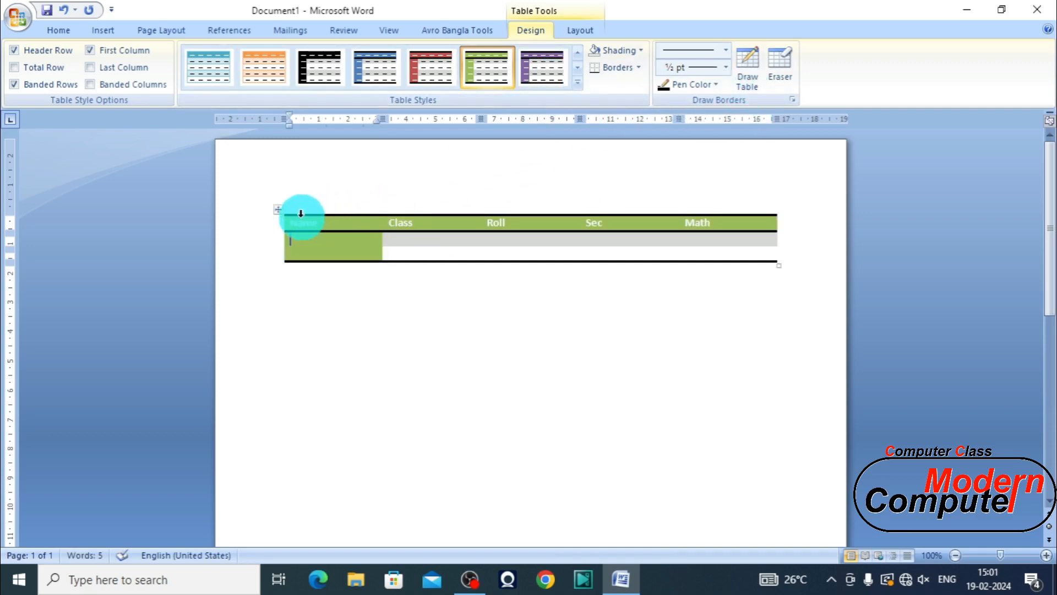
pyautogui.click(278, 209)
pyautogui.click(728, 66)
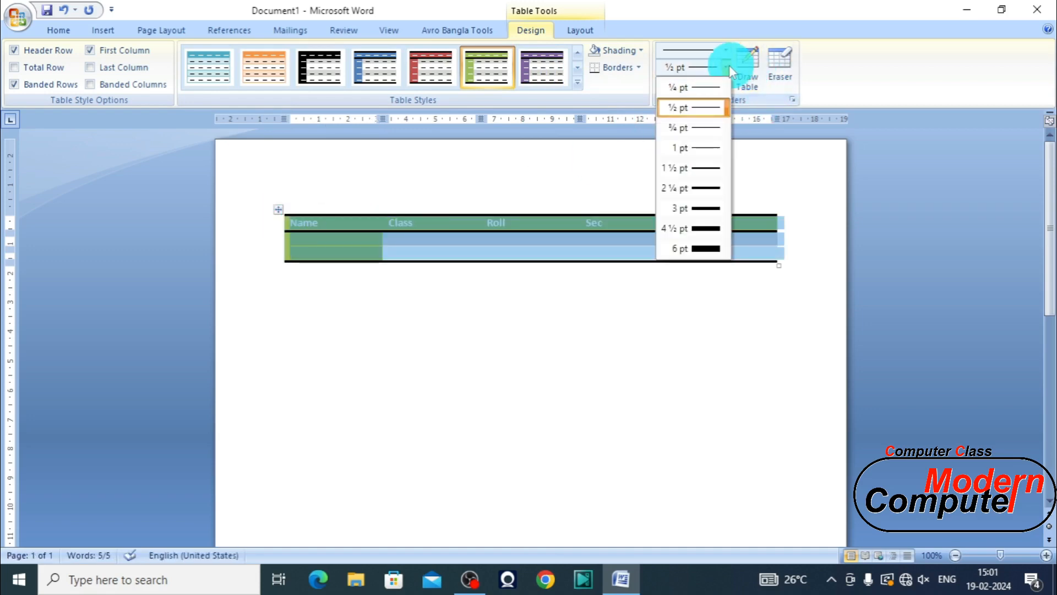
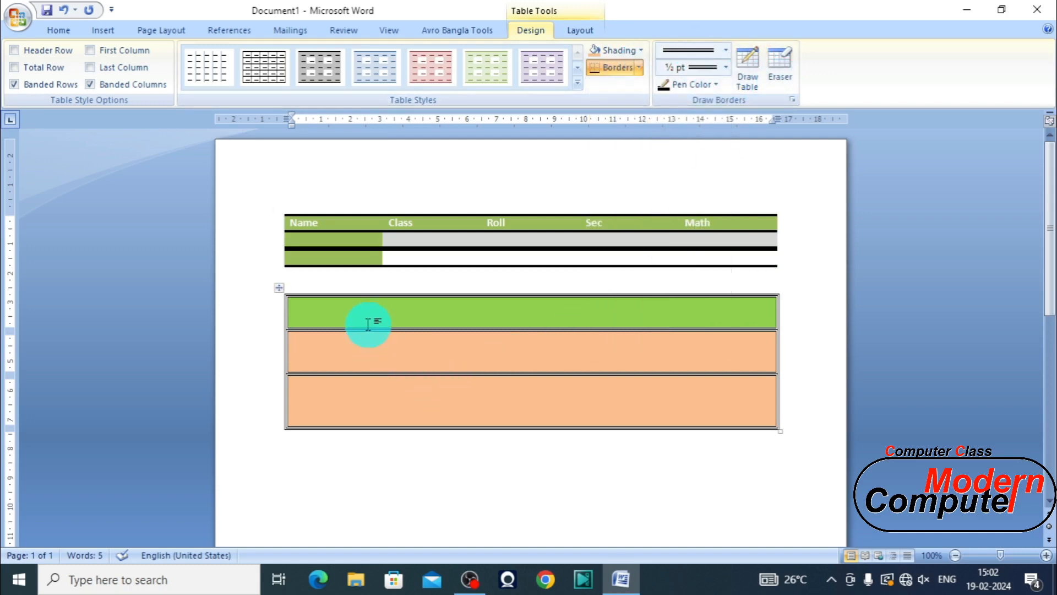
# Merge the two orange cells of the lower table and undo the merge.
pyautogui.moveTo(357, 362); pyautogui.dragTo(358, 406)
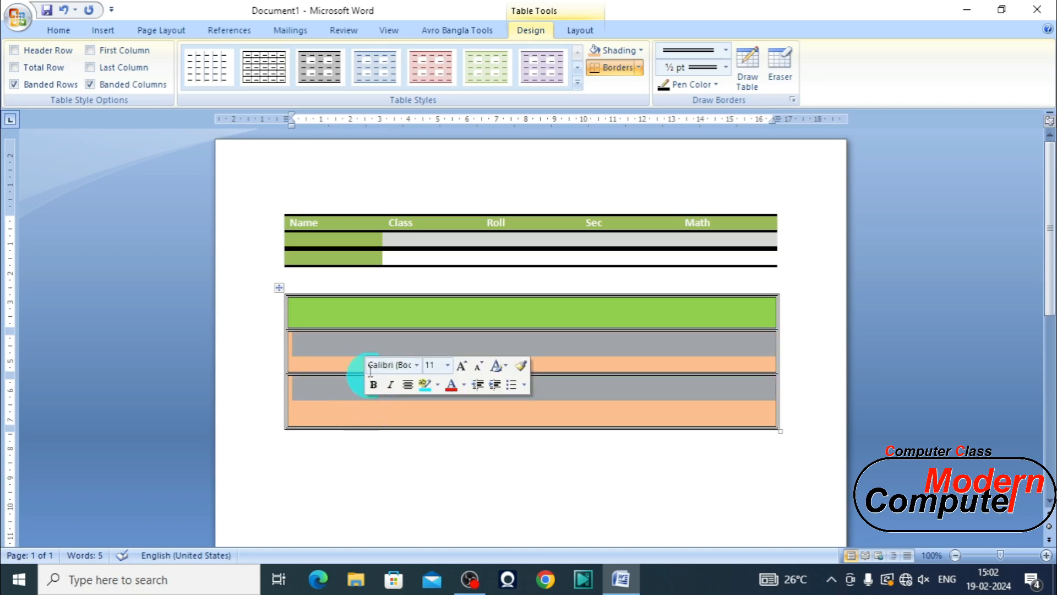
pyautogui.rightClick(359, 352)
pyautogui.click(407, 447)
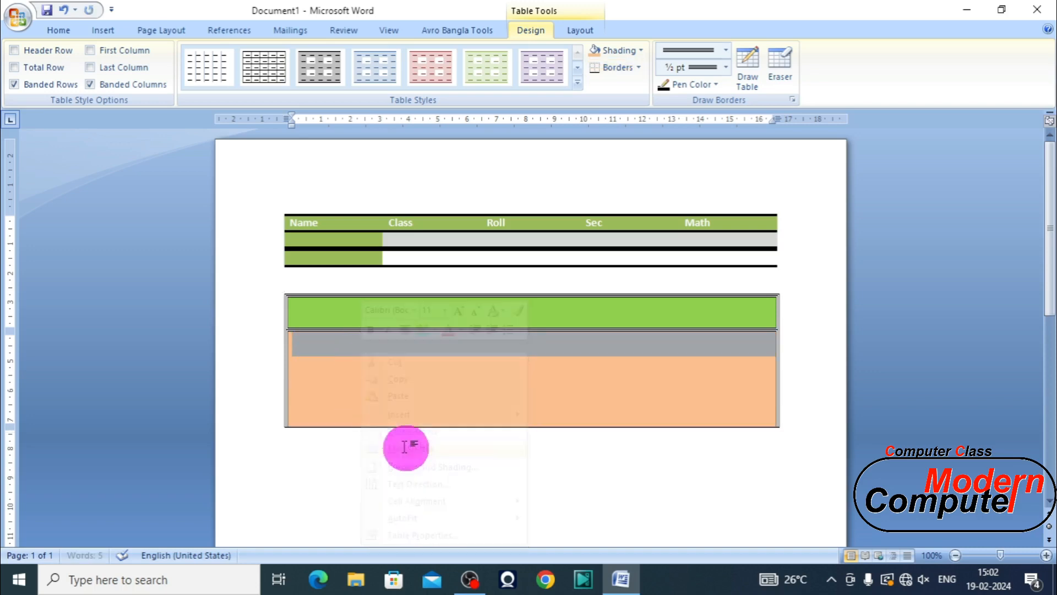
pyautogui.click(68, 8)
# Erase the dividing line between the lower table's two orange cells with the Eraser.
pyautogui.click(778, 64)
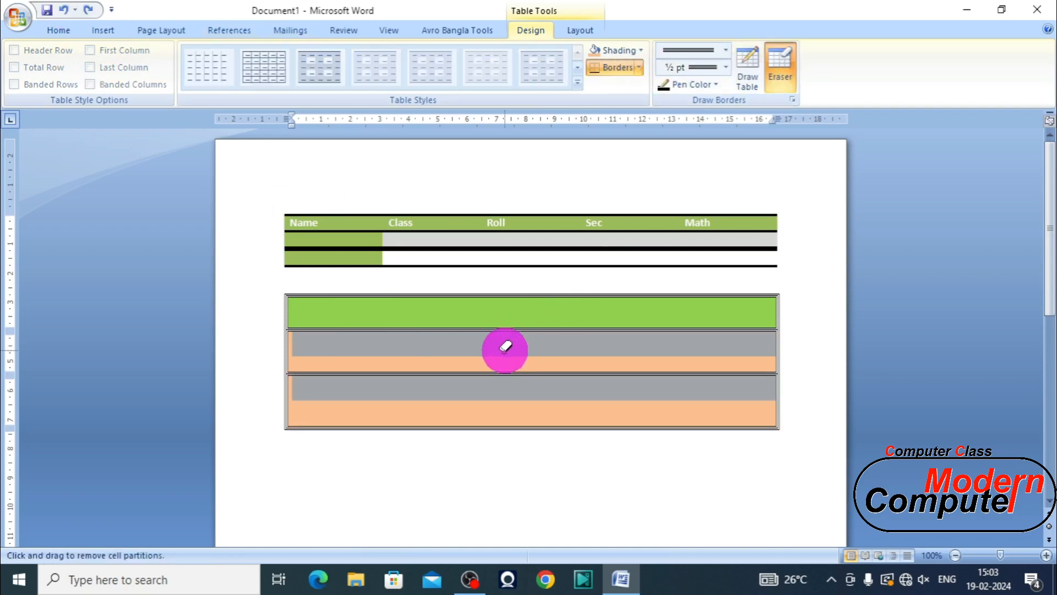
pyautogui.click(497, 372)
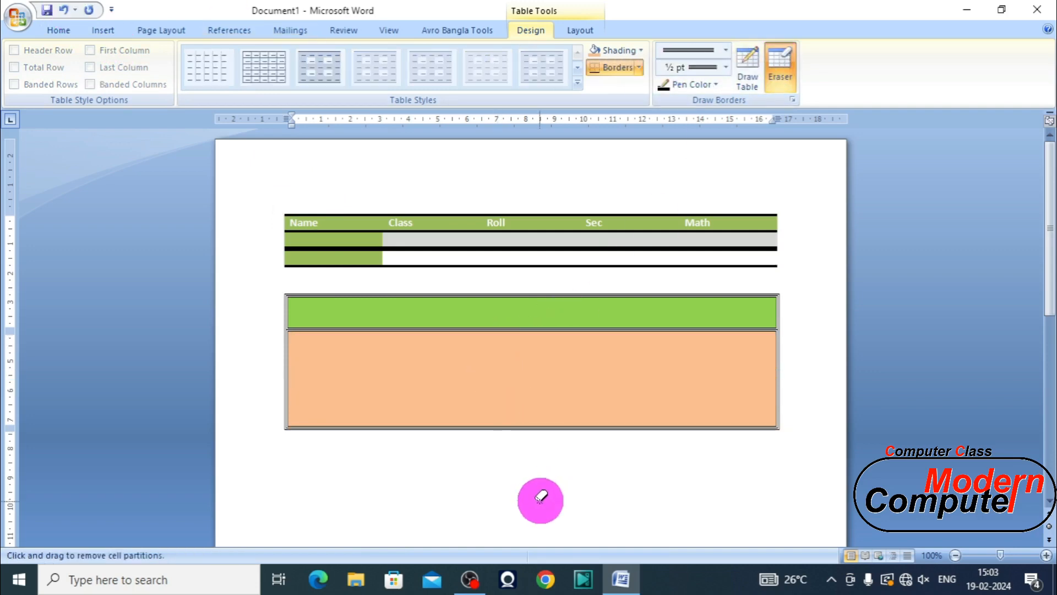
# Put away the Eraser and delete both the lower coloured table and the student table.
pyautogui.press('Escape')
pyautogui.rightClick(460, 379)
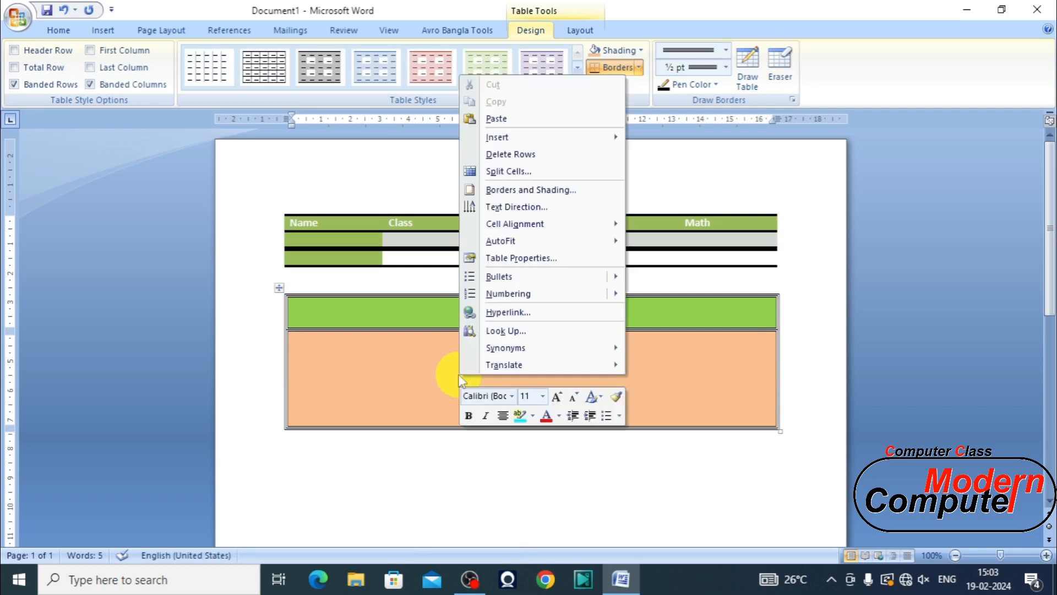
pyautogui.rightClick(417, 316)
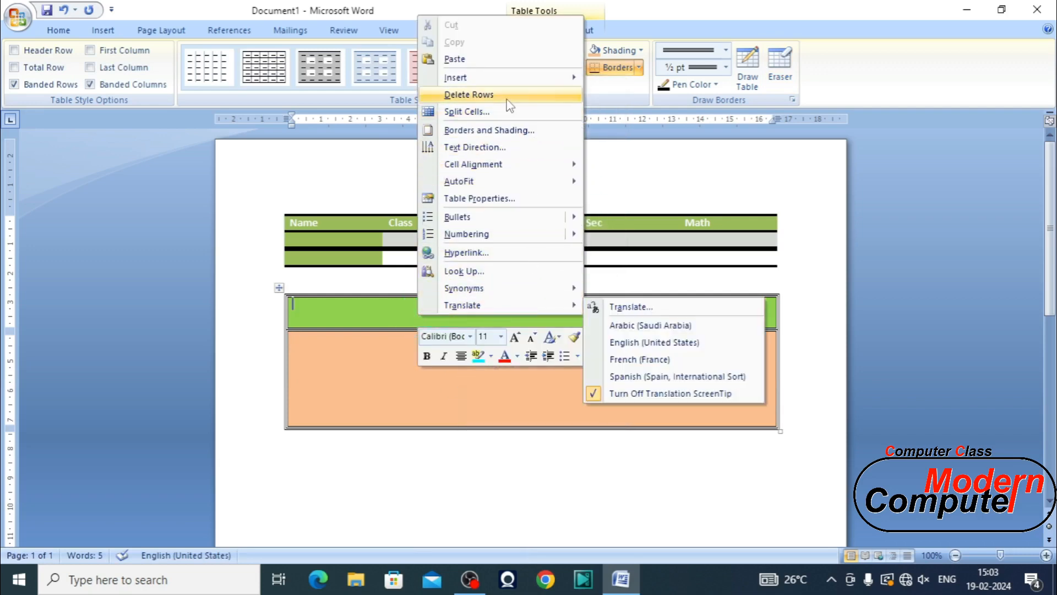
pyautogui.click(279, 296)
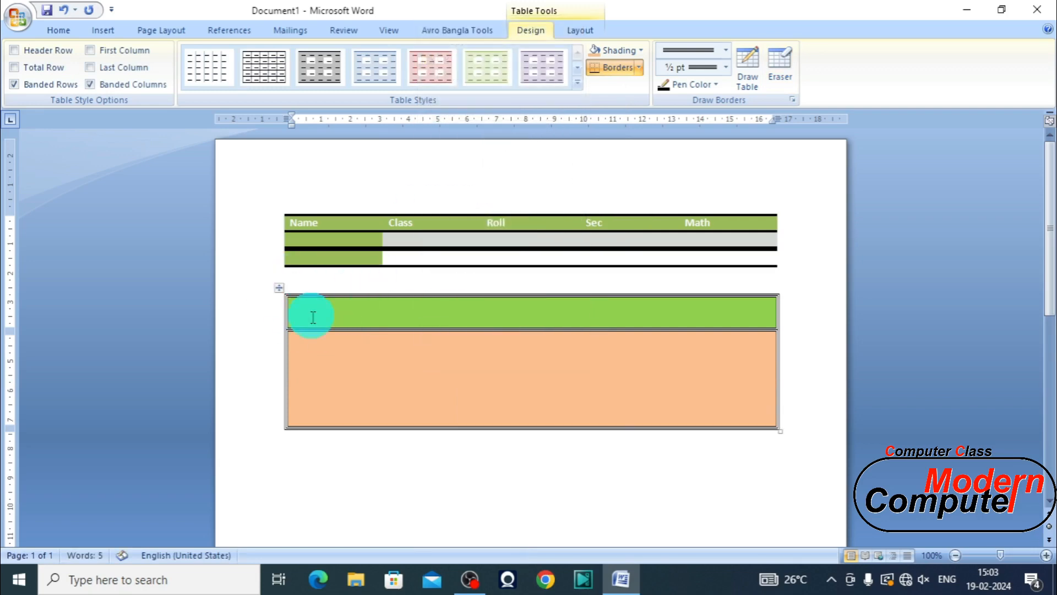
pyautogui.click(283, 292)
pyautogui.press('BackSpace')
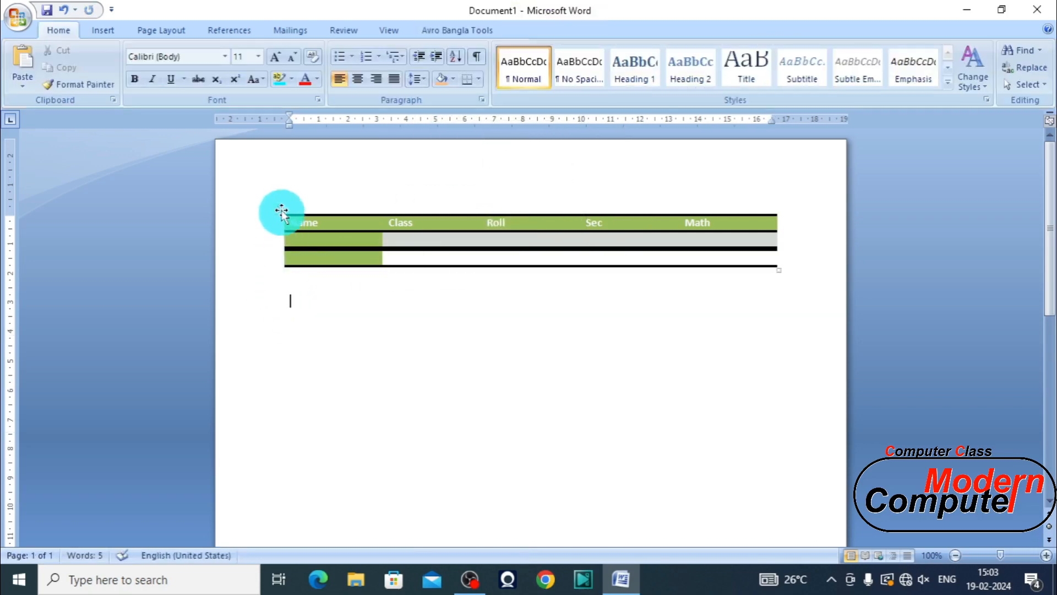
pyautogui.click(280, 211)
pyautogui.press('BackSpace')
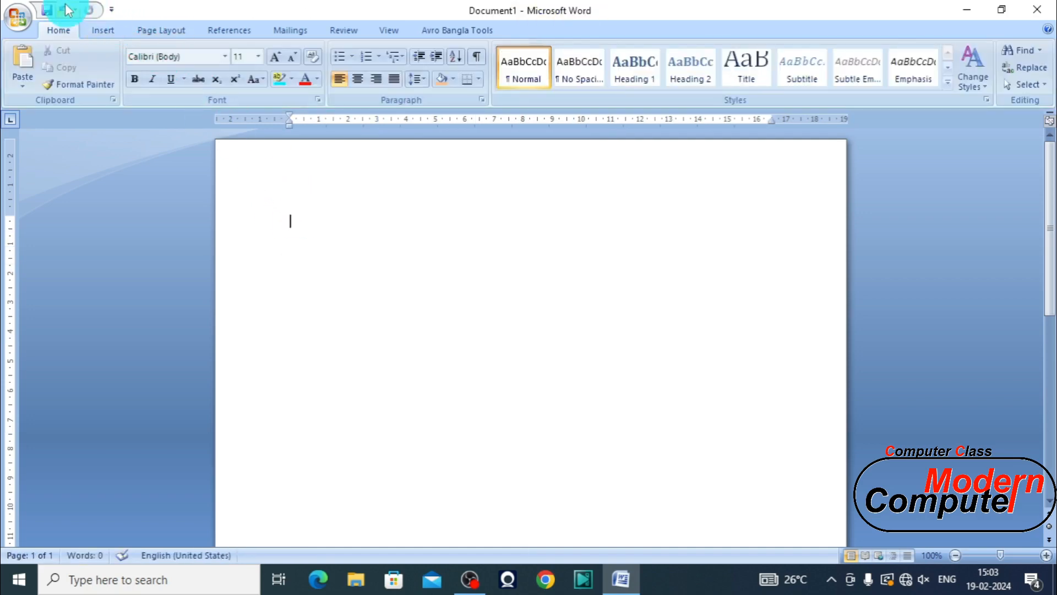
# Undo the earlier edits step by step, past the quick table, spreadsheet and hand-drawn table, back to the SL. No and Particulars cost table.
pyautogui.click(64, 9)
pyautogui.click(65, 10)
pyautogui.click(64, 9)
pyautogui.click(64, 10)
pyautogui.click(64, 9)
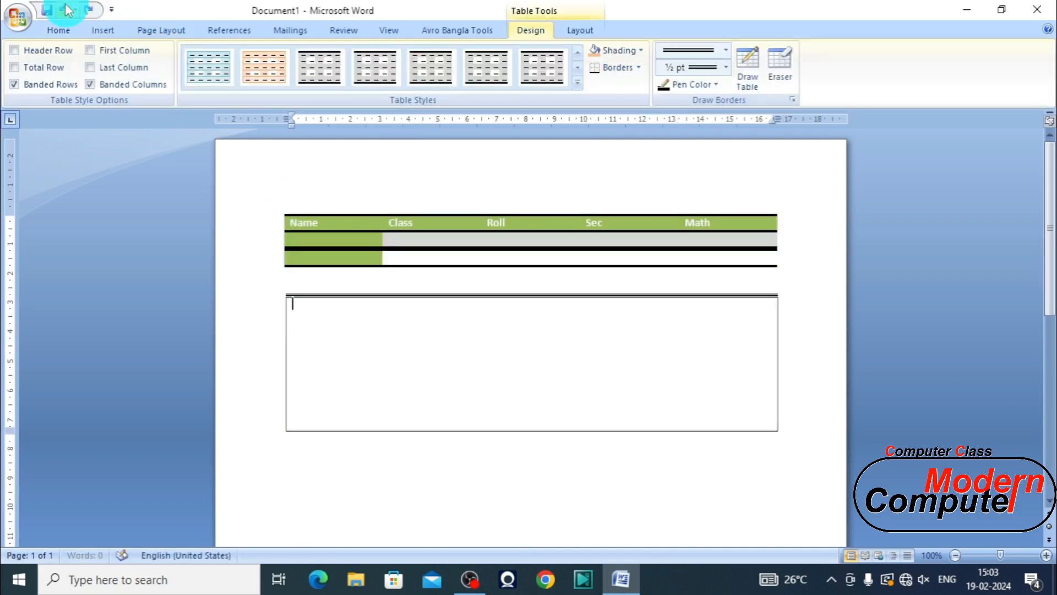
pyautogui.click(64, 10)
pyautogui.click(64, 10)
pyautogui.click(65, 10)
pyautogui.click(65, 10)
pyautogui.click(65, 9)
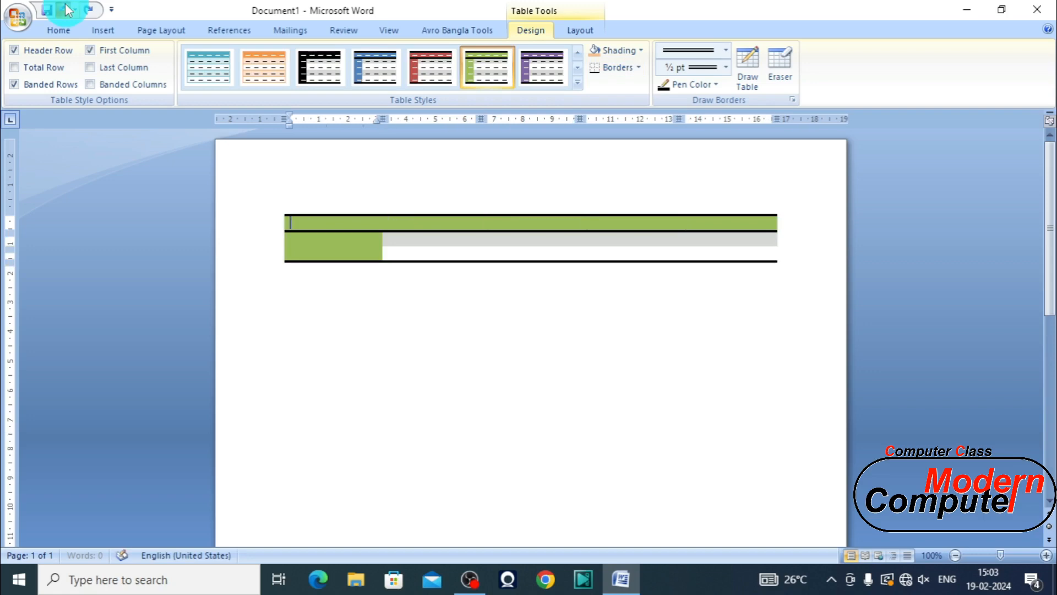
pyautogui.click(64, 10)
pyautogui.click(64, 9)
pyautogui.click(64, 10)
pyautogui.click(65, 9)
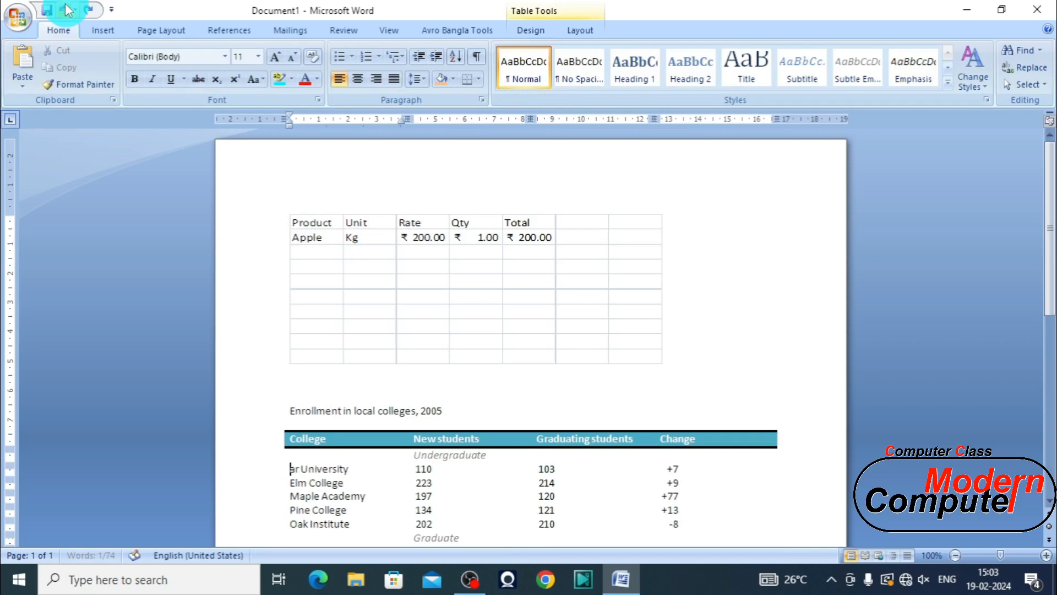
pyautogui.click(65, 10)
pyautogui.click(64, 9)
pyautogui.click(65, 10)
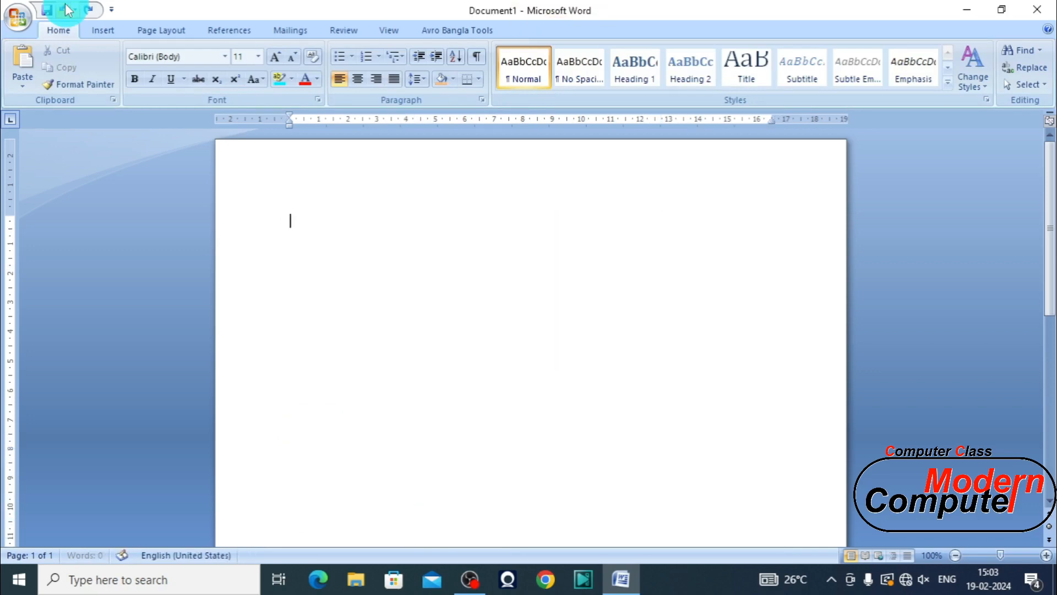
pyautogui.click(64, 10)
pyautogui.click(64, 10)
pyautogui.click(64, 9)
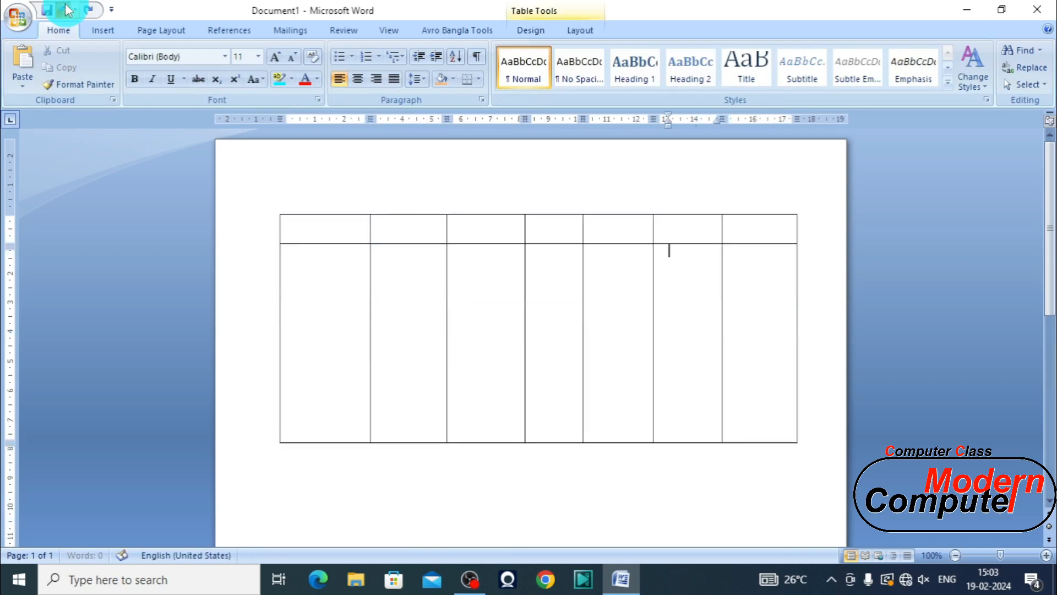
pyautogui.click(64, 9)
pyautogui.click(64, 9)
pyautogui.click(65, 9)
pyautogui.click(64, 10)
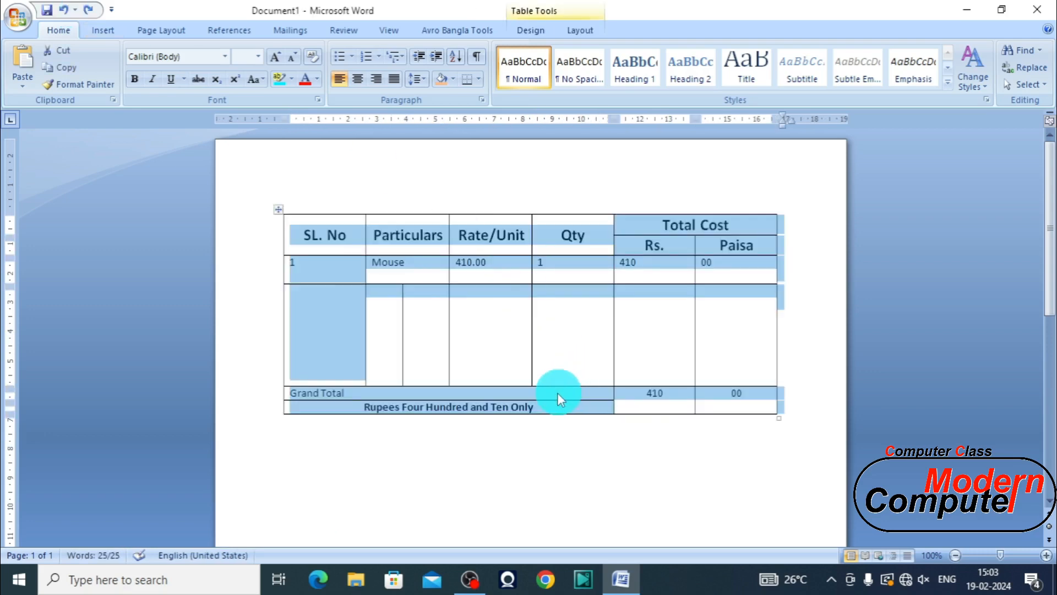
# Select the tall empty row of the cost table and look through the table design and layout tools.
pyautogui.click(557, 397)
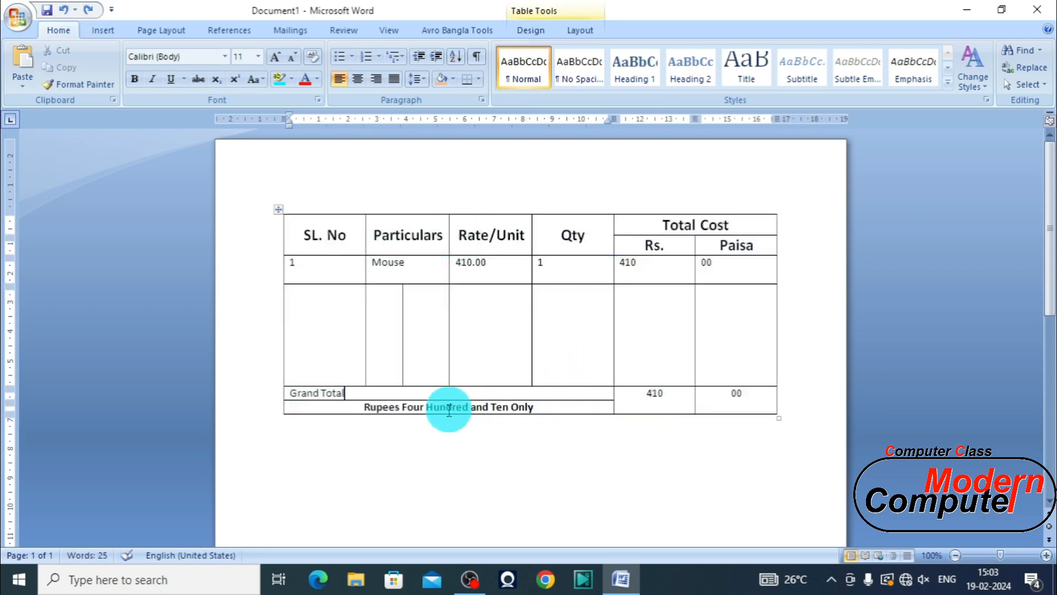
pyautogui.click(268, 344)
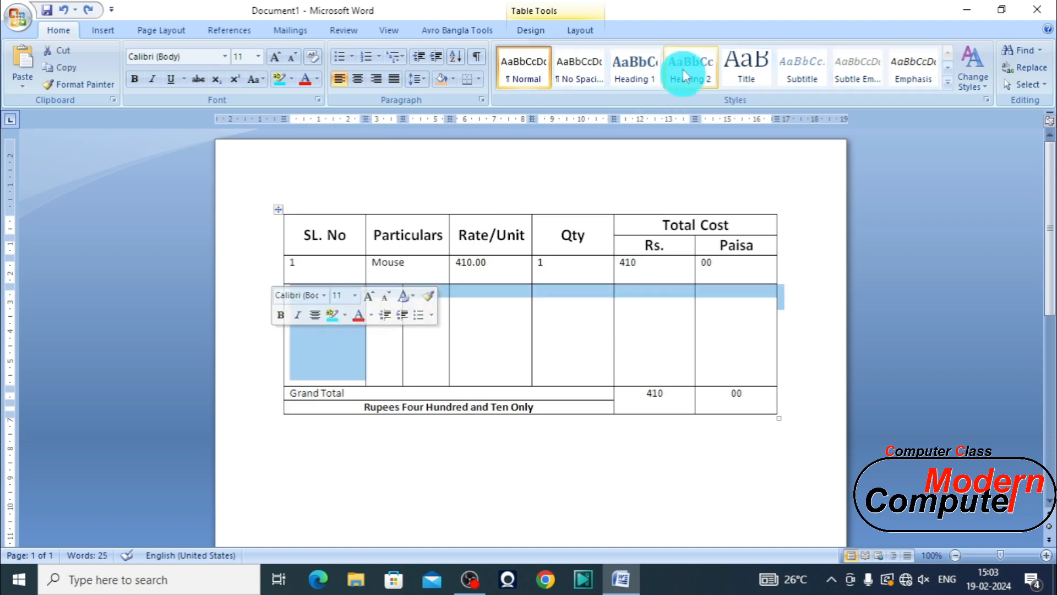
pyautogui.click(580, 31)
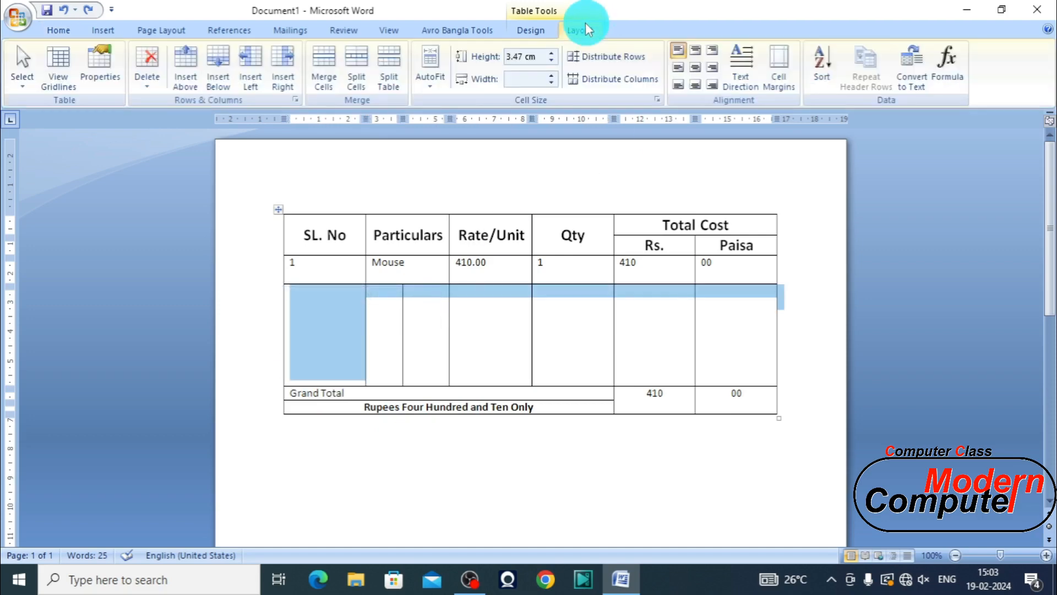
pyautogui.click(542, 32)
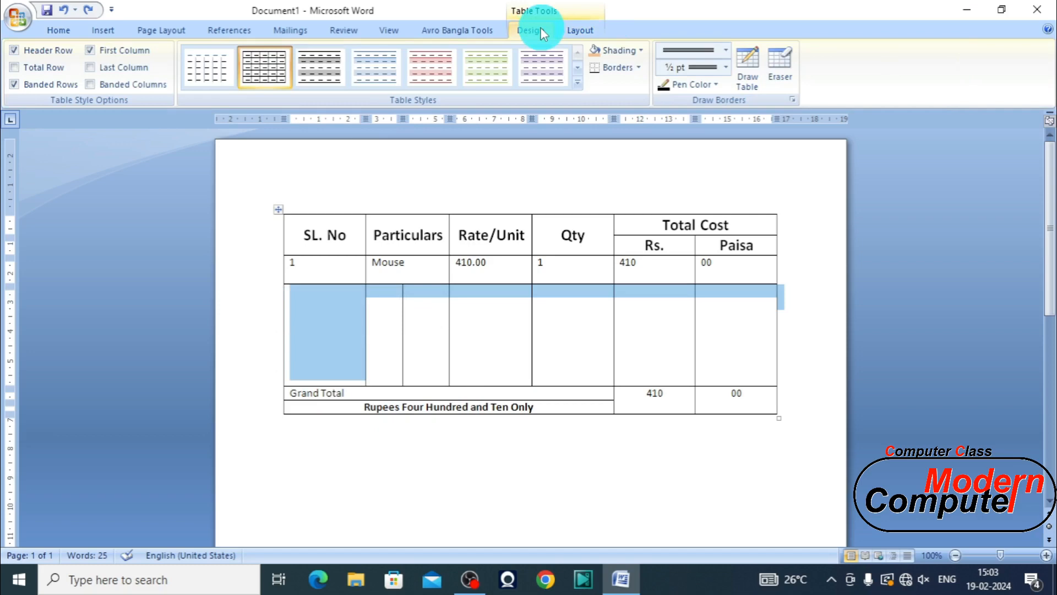
pyautogui.click(576, 32)
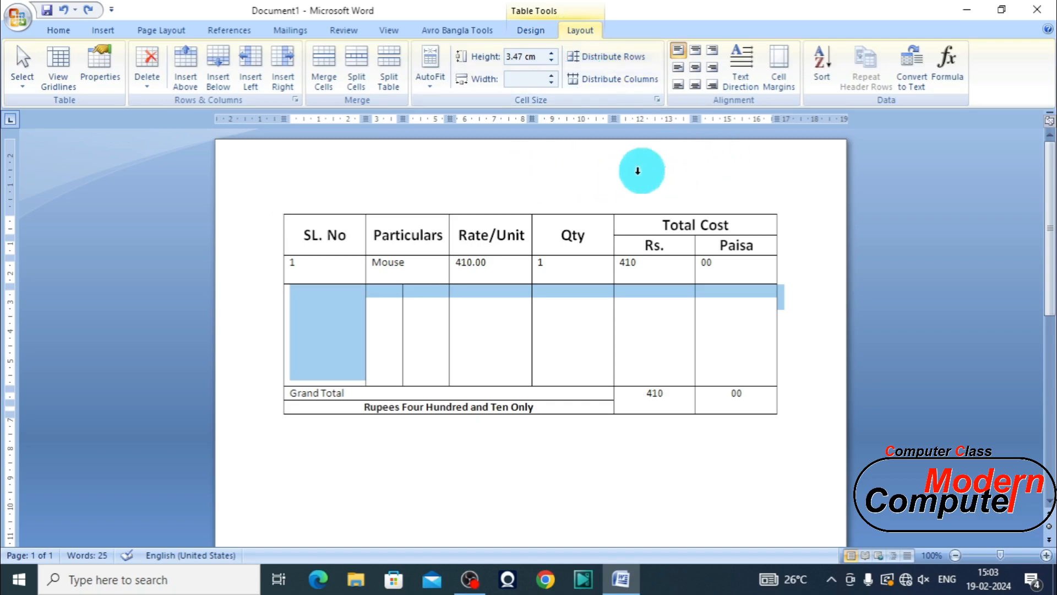
pyautogui.click(492, 349)
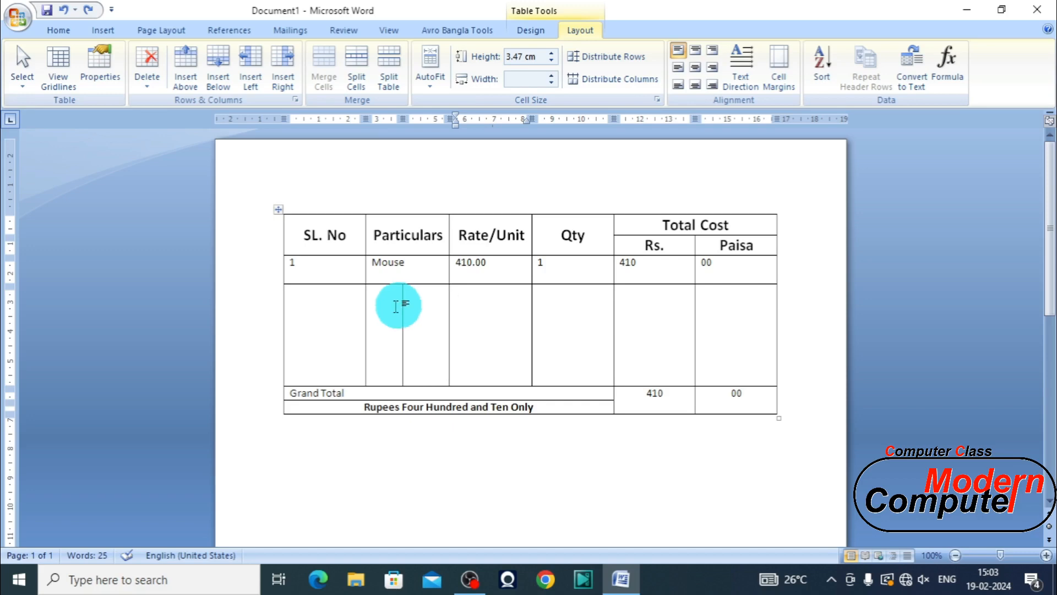
# Merge the two narrow cells below Mouse and enter Products in the first cell of the tall empty row.
pyautogui.moveTo(396, 306); pyautogui.dragTo(416, 295)
pyautogui.rightClick(416, 293)
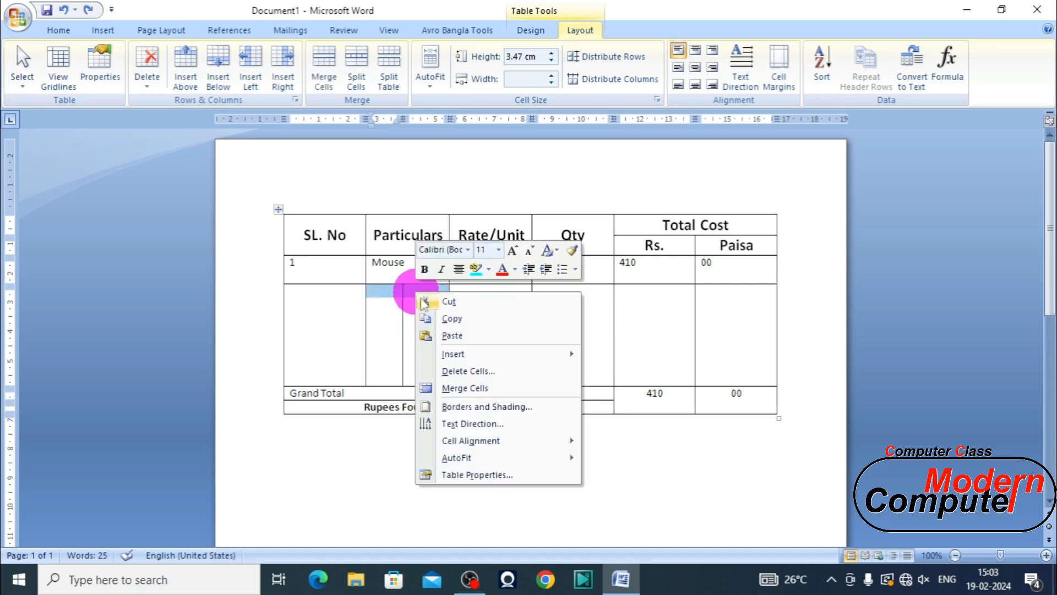
pyautogui.click(441, 388)
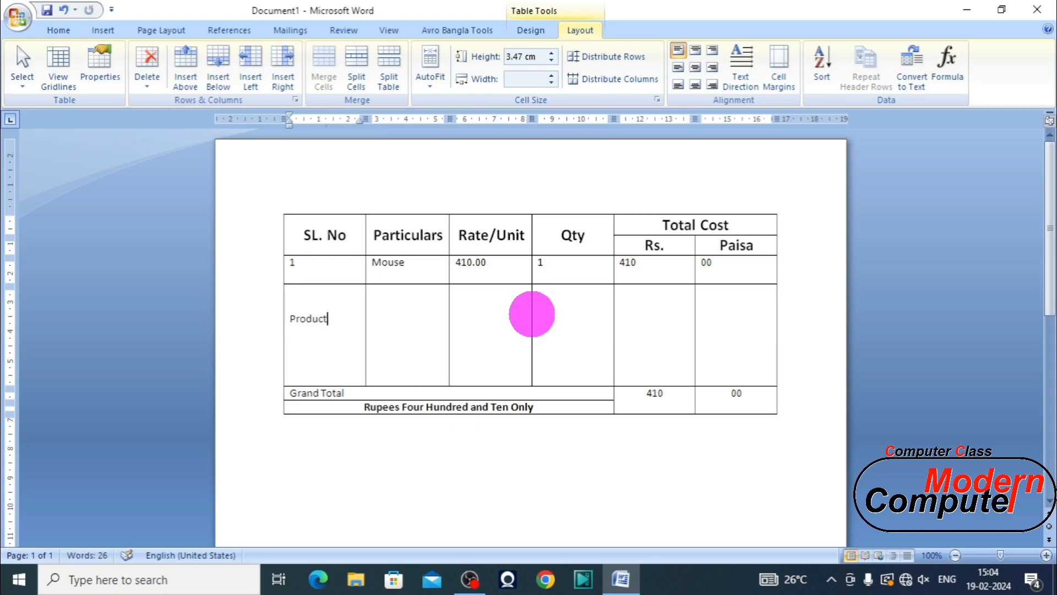
pyautogui.write('s')
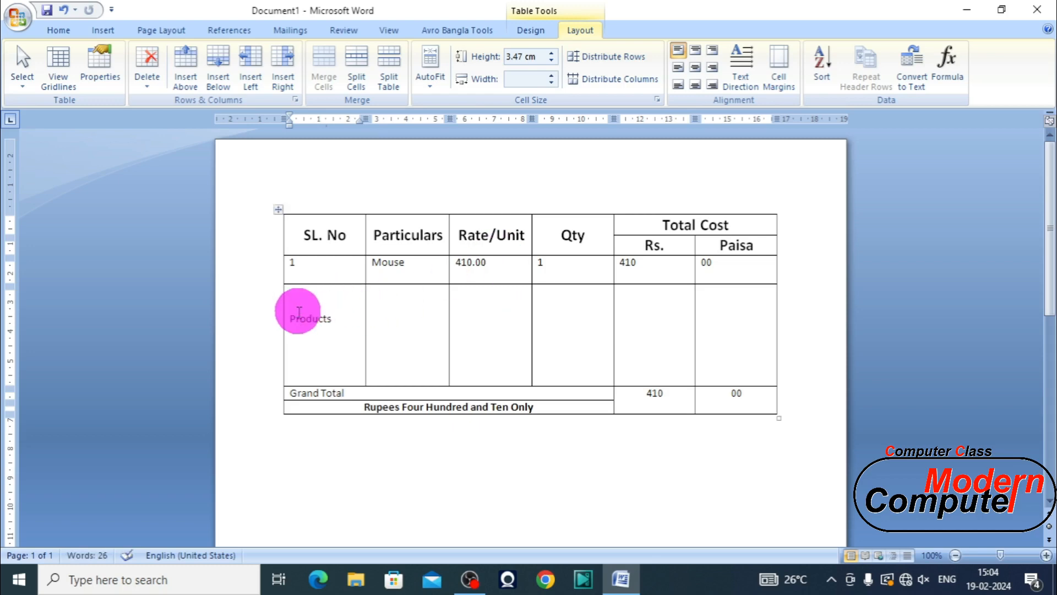
# Set the text direction of the Products cell to vertical, reading from bottom to top.
pyautogui.rightClick(302, 322)
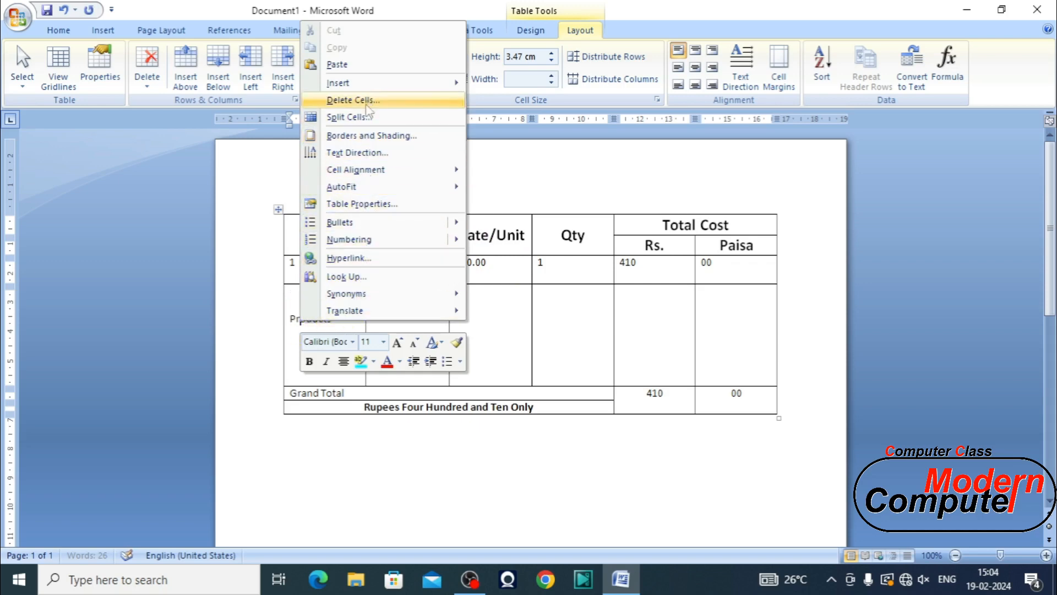
pyautogui.click(362, 153)
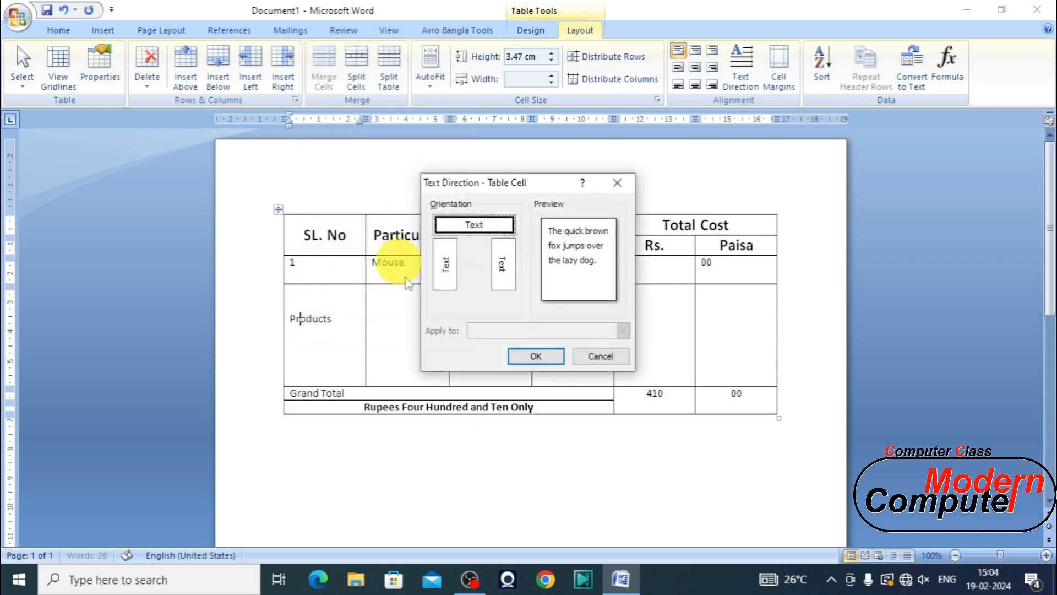
pyautogui.click(446, 265)
pyautogui.click(556, 363)
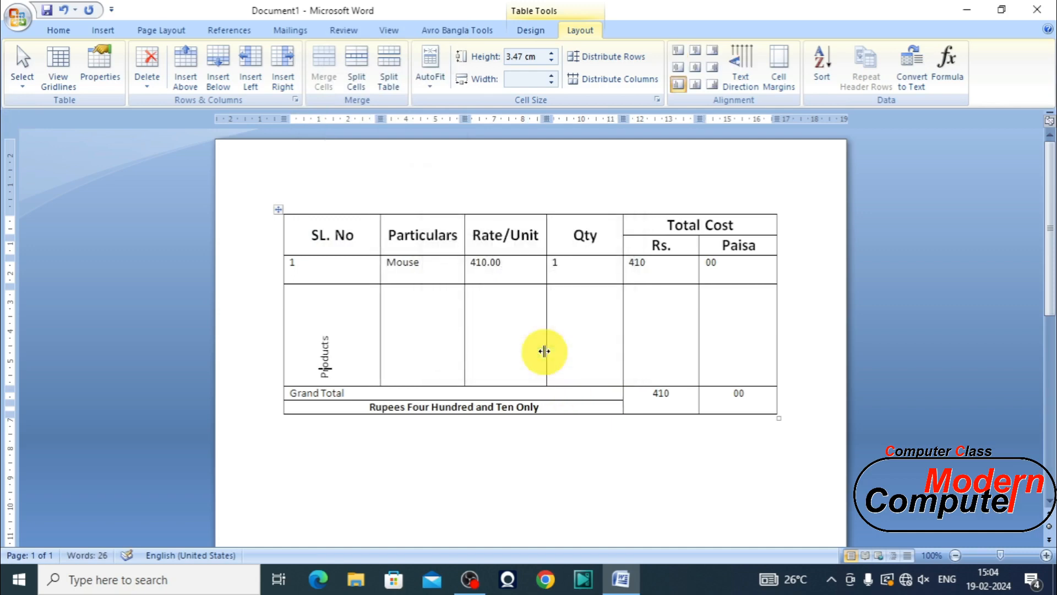
# Center the vertical Products text in its cell, and undo both the alignment and the text direction change.
pyautogui.rightClick(328, 345)
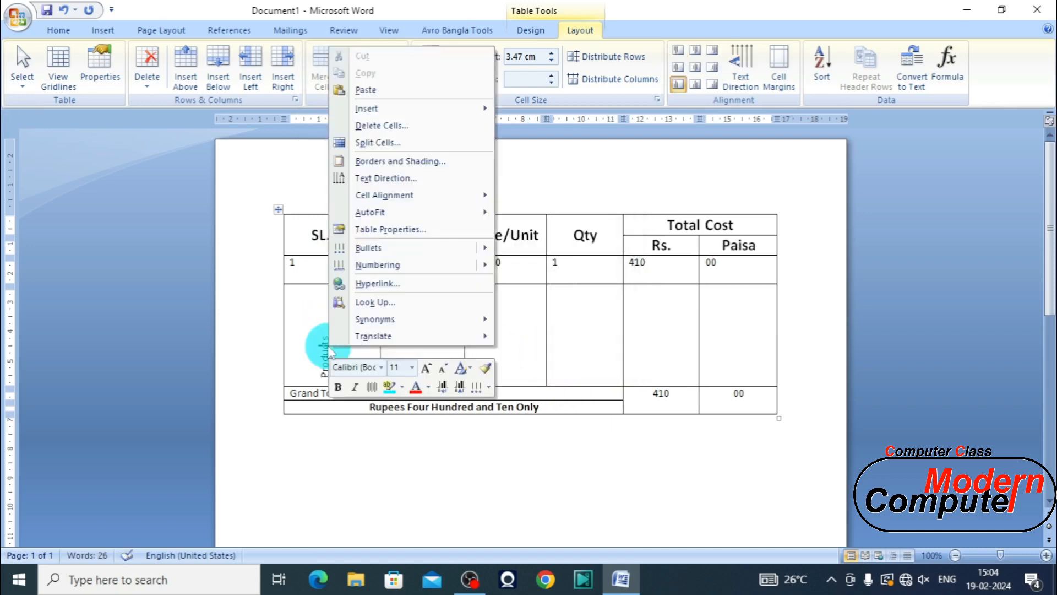
pyautogui.moveTo(382, 198)
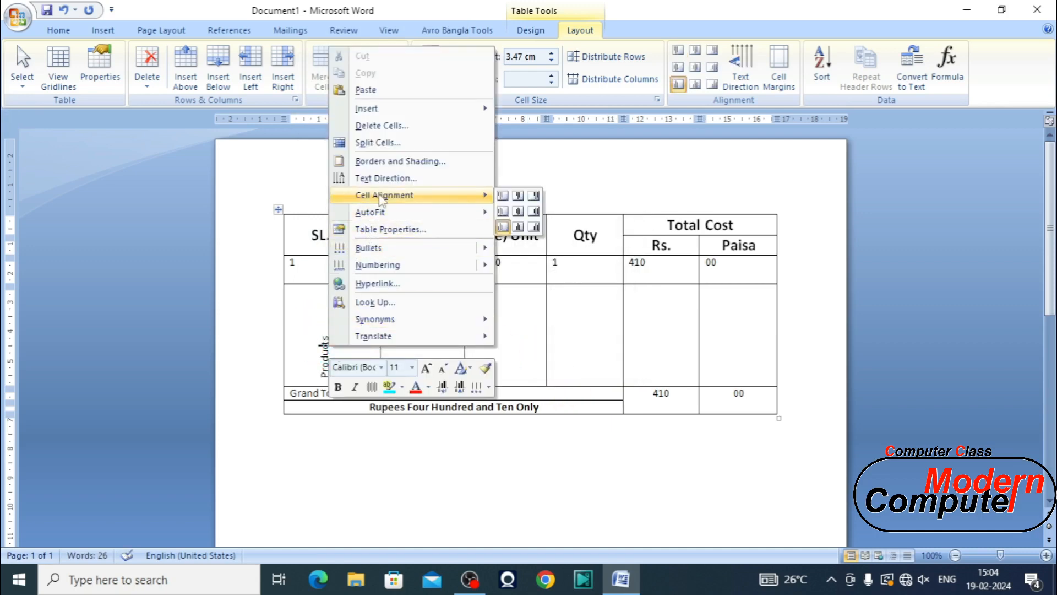
pyautogui.click(517, 212)
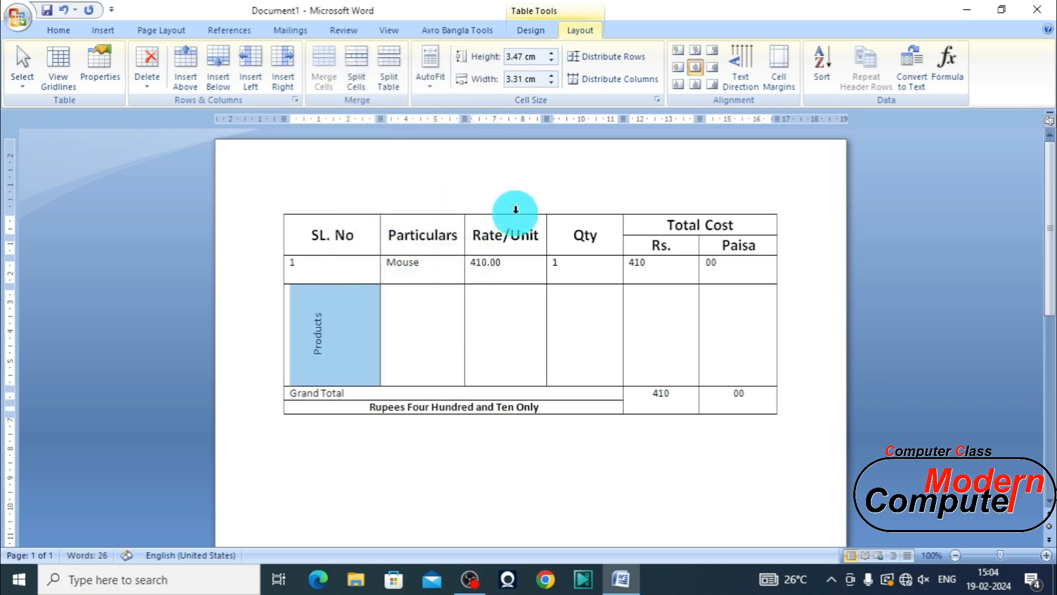
pyautogui.click(64, 10)
pyautogui.click(64, 10)
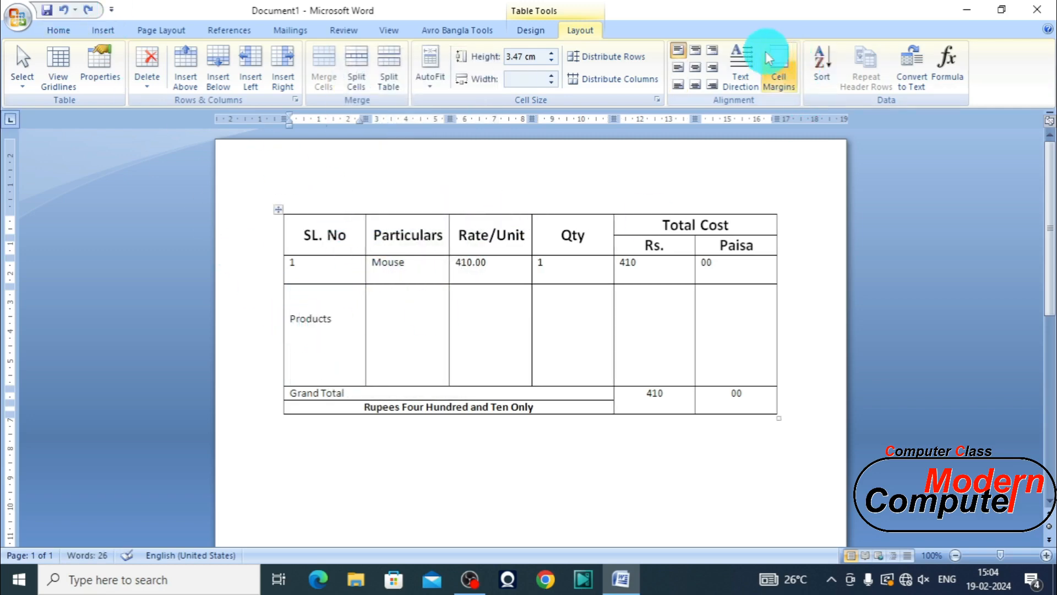
# Rotate the Products text to read from bottom to top and center it both ways in its cell.
pyautogui.click(742, 69)
pyautogui.click(741, 69)
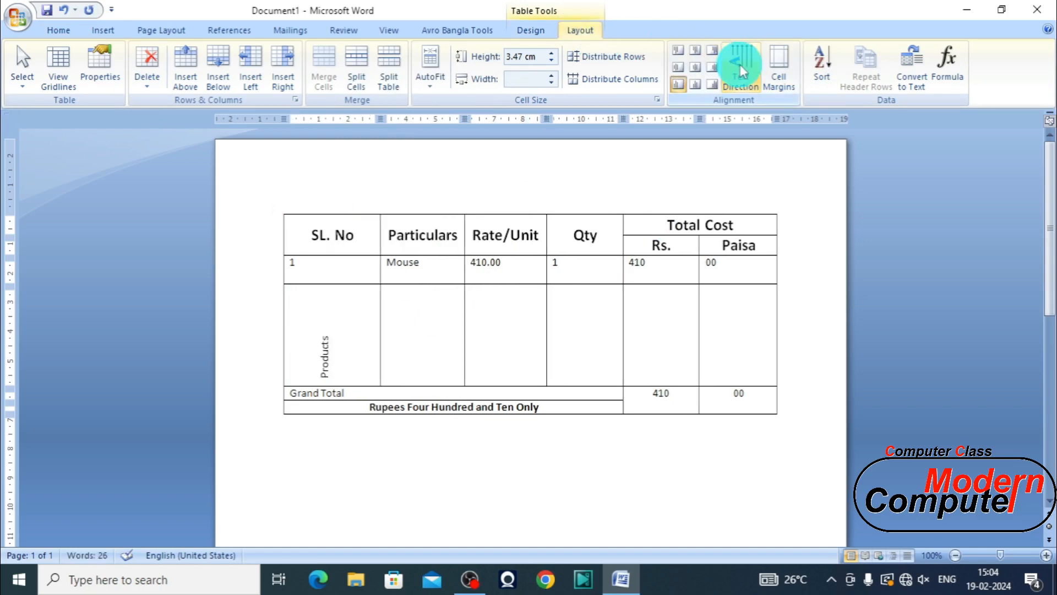
pyautogui.click(696, 67)
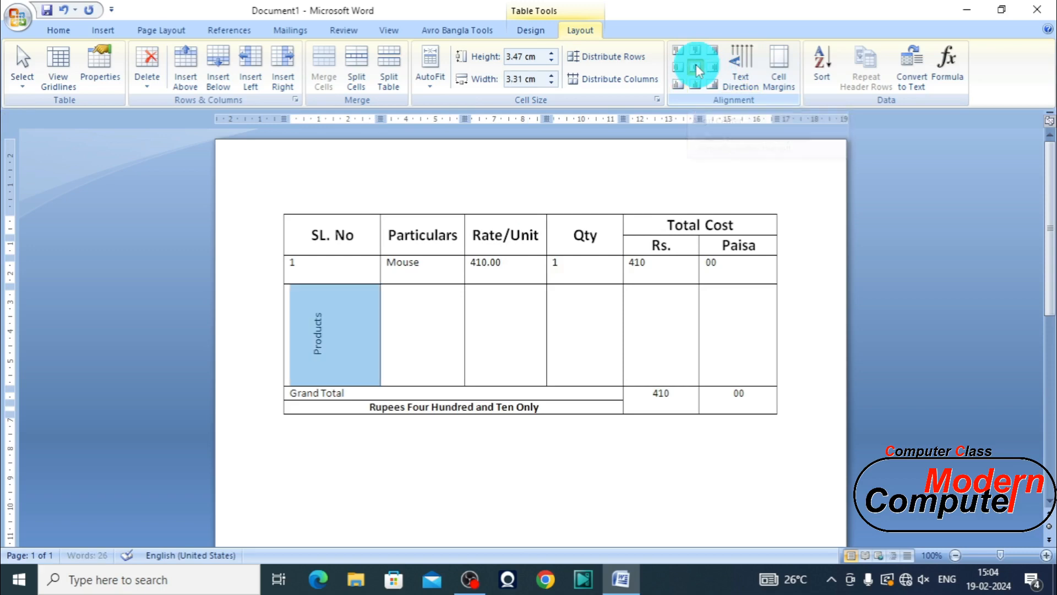
# Try other cell alignments for the Products text and return it to fully centered.
pyautogui.click(713, 69)
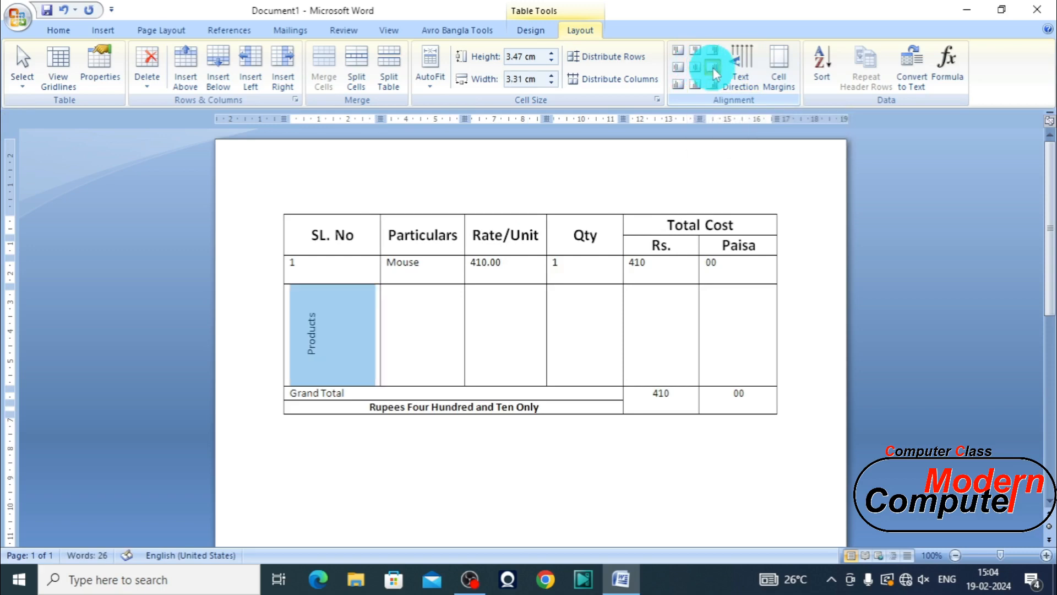
pyautogui.click(678, 67)
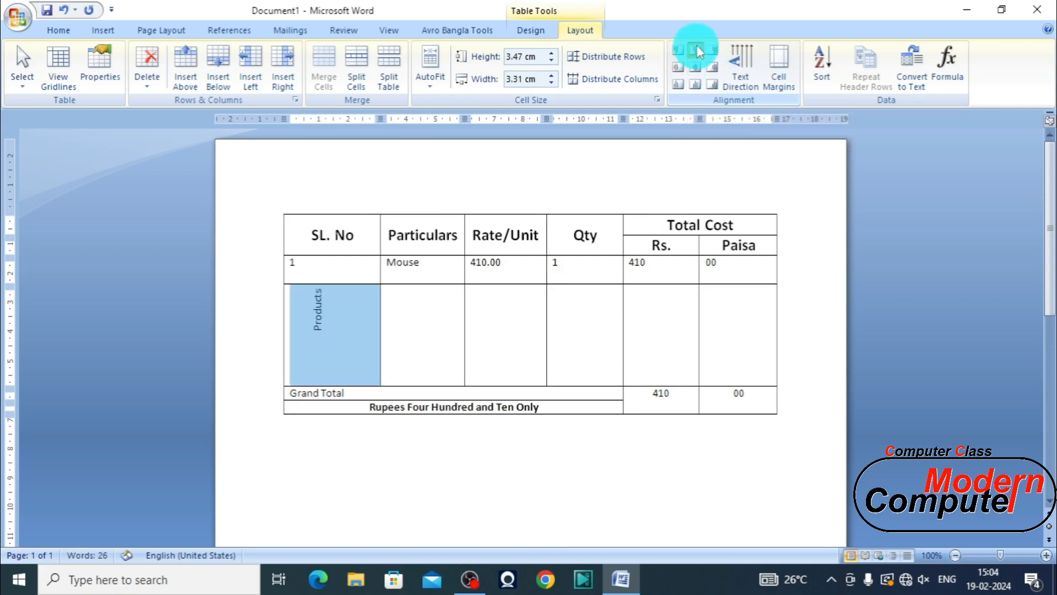
pyautogui.click(696, 68)
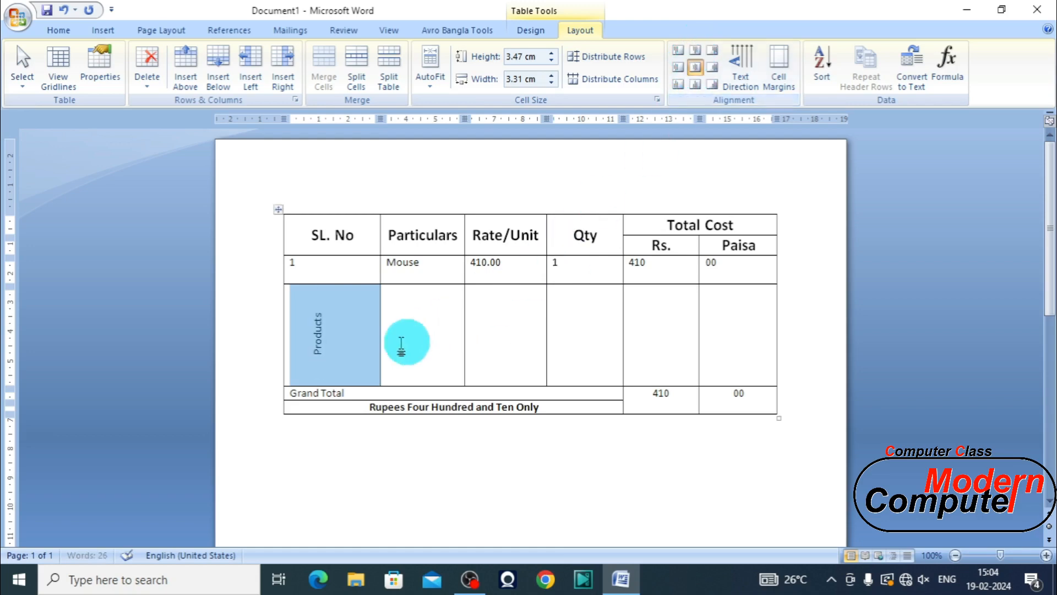
# Split the cost table in two above the Products row.
pyautogui.click(340, 342)
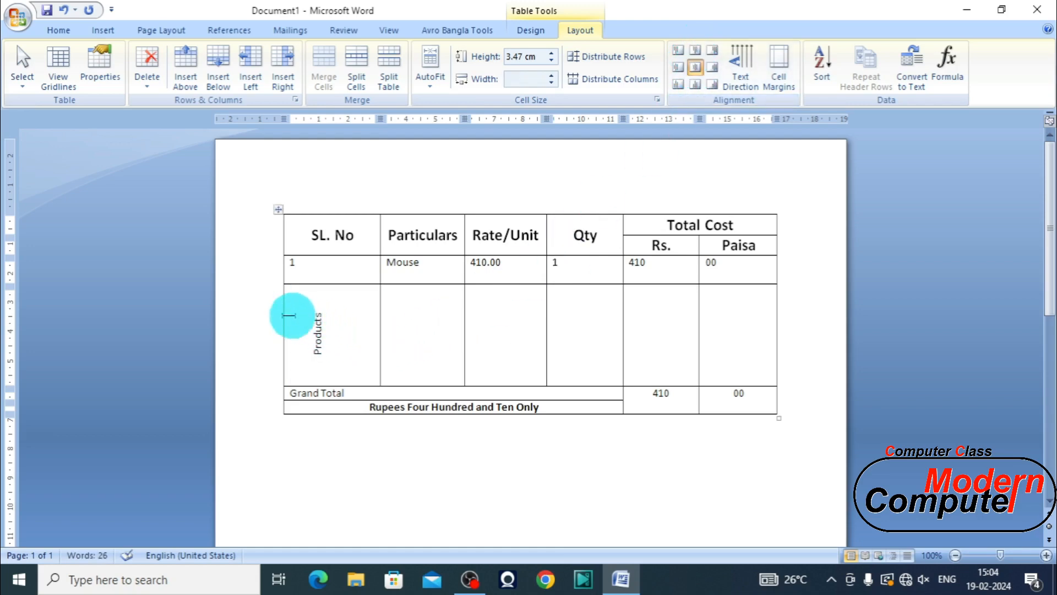
pyautogui.click(261, 320)
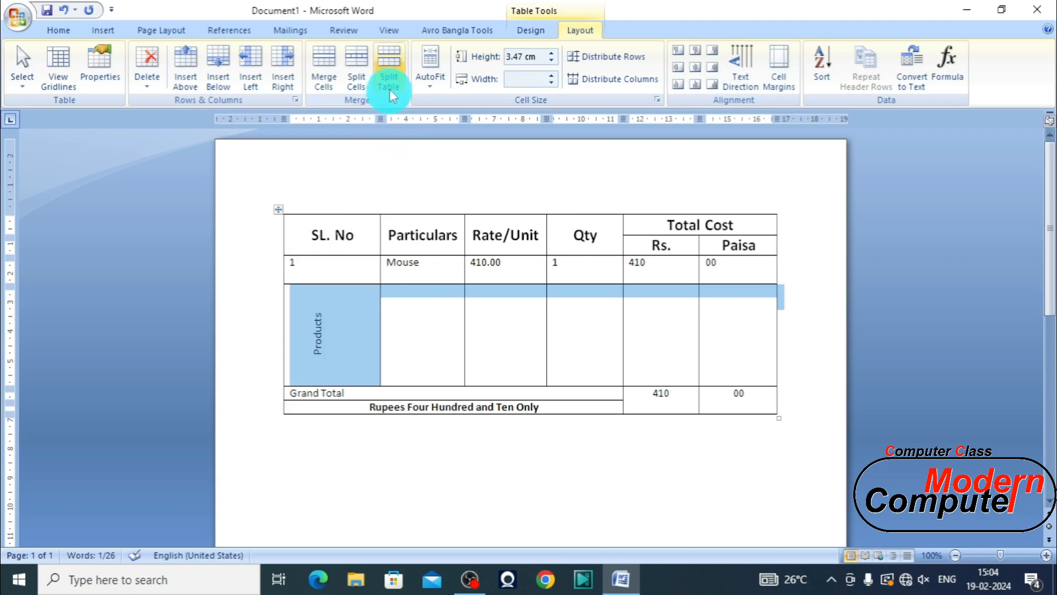
pyautogui.click(390, 63)
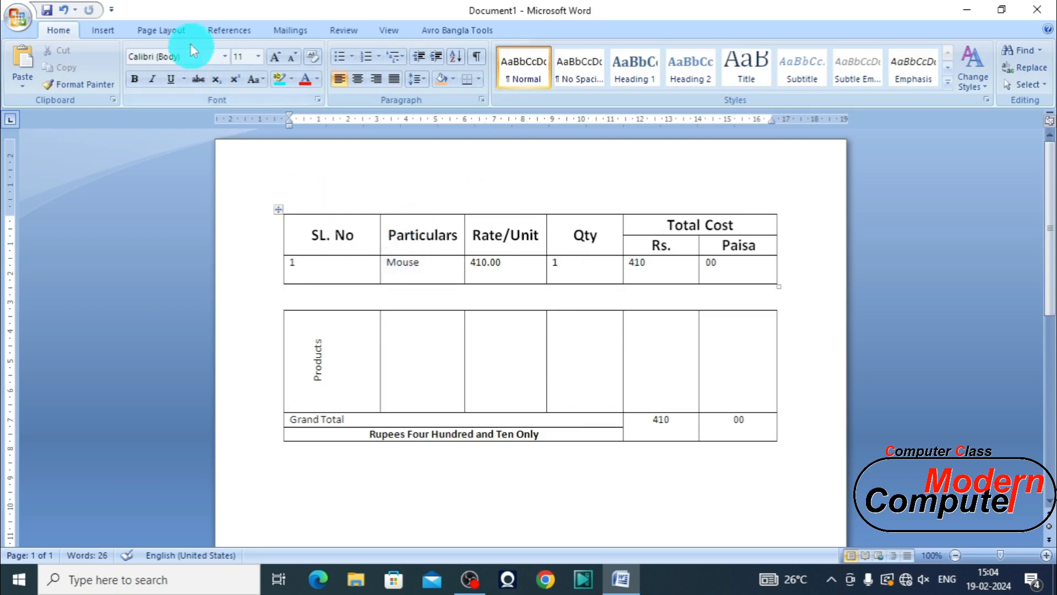
# Undo the table split and increase the Products row's height to 5.1 cm.
pyautogui.click(64, 12)
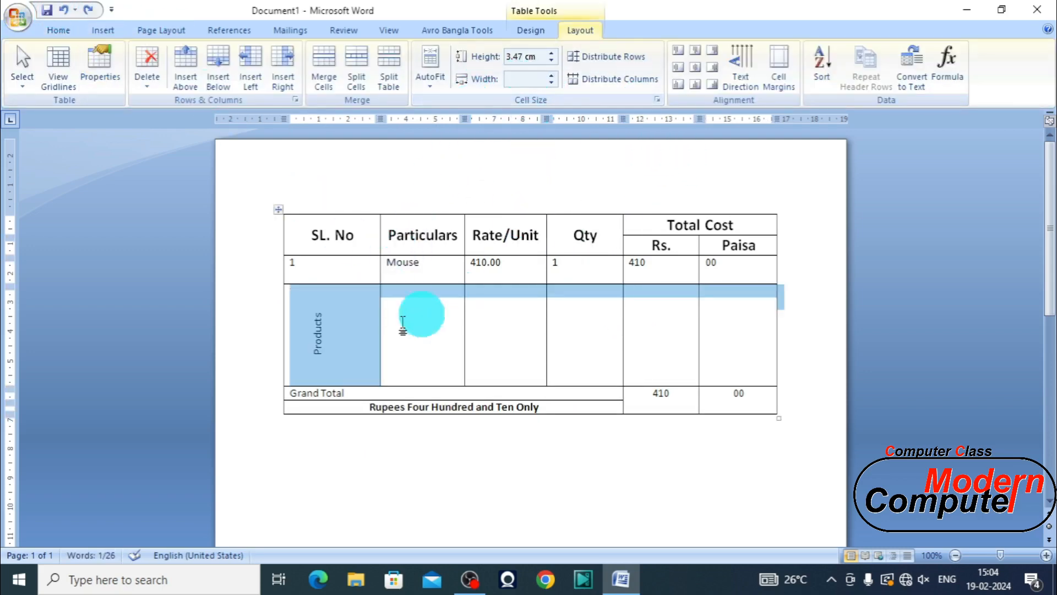
pyautogui.click(550, 54)
pyautogui.click(551, 54)
pyautogui.click(550, 53)
pyautogui.click(551, 54)
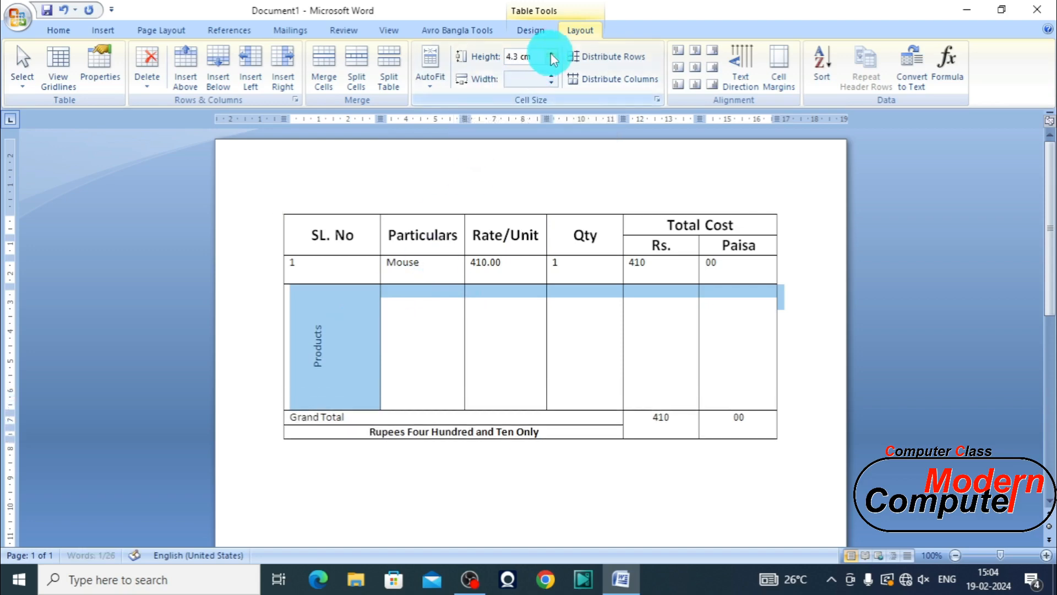
pyautogui.click(551, 53)
pyautogui.click(551, 53)
pyautogui.click(551, 53)
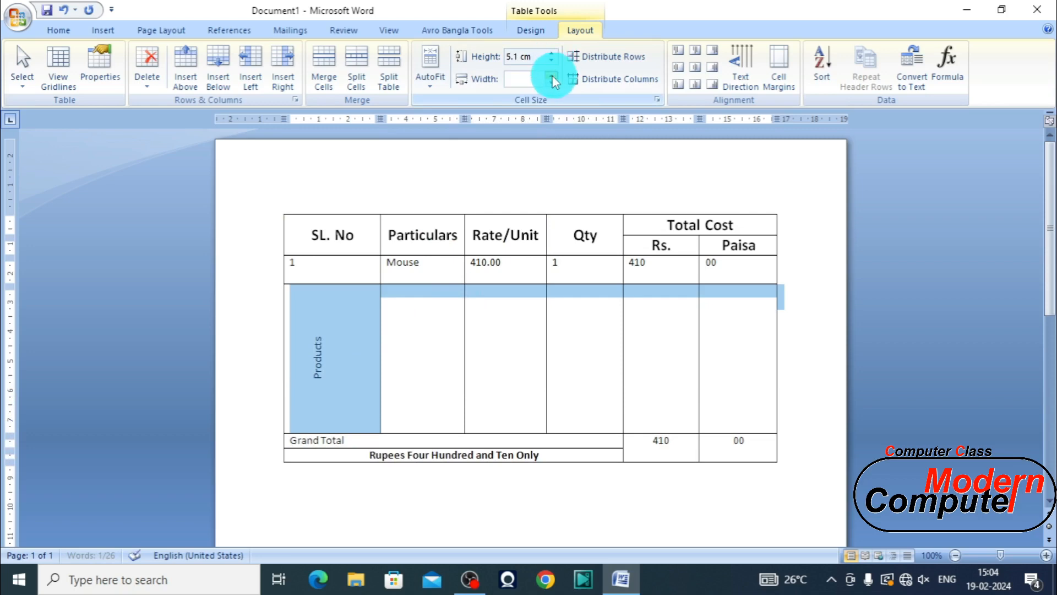
# Try reducing the Products row's cell width, and undo it together with the last few height increases.
pyautogui.click(552, 81)
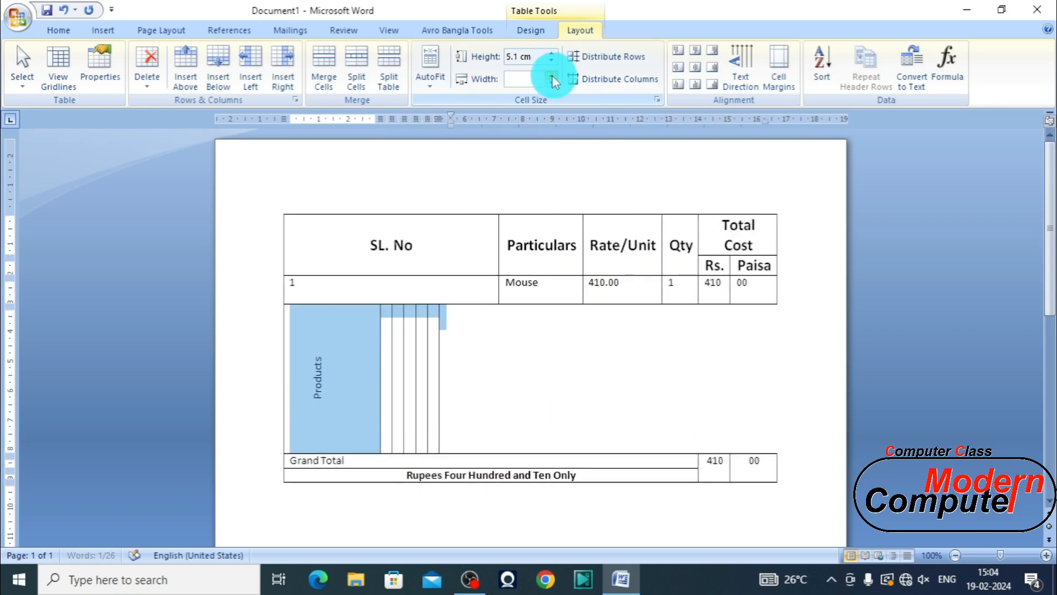
pyautogui.click(64, 11)
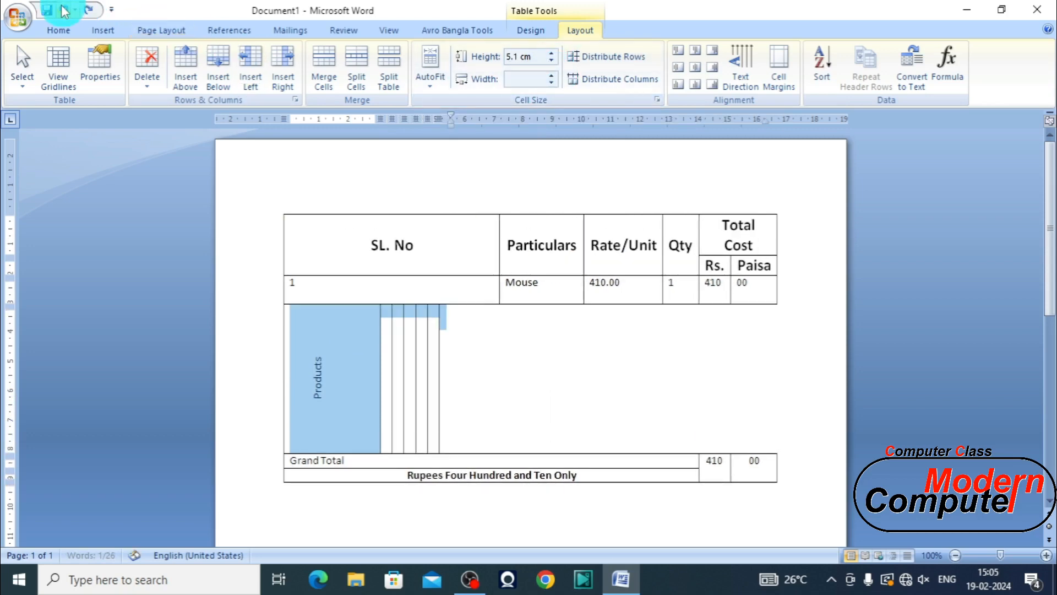
pyautogui.click(64, 11)
pyautogui.click(64, 11)
pyautogui.click(64, 11)
pyautogui.click(65, 11)
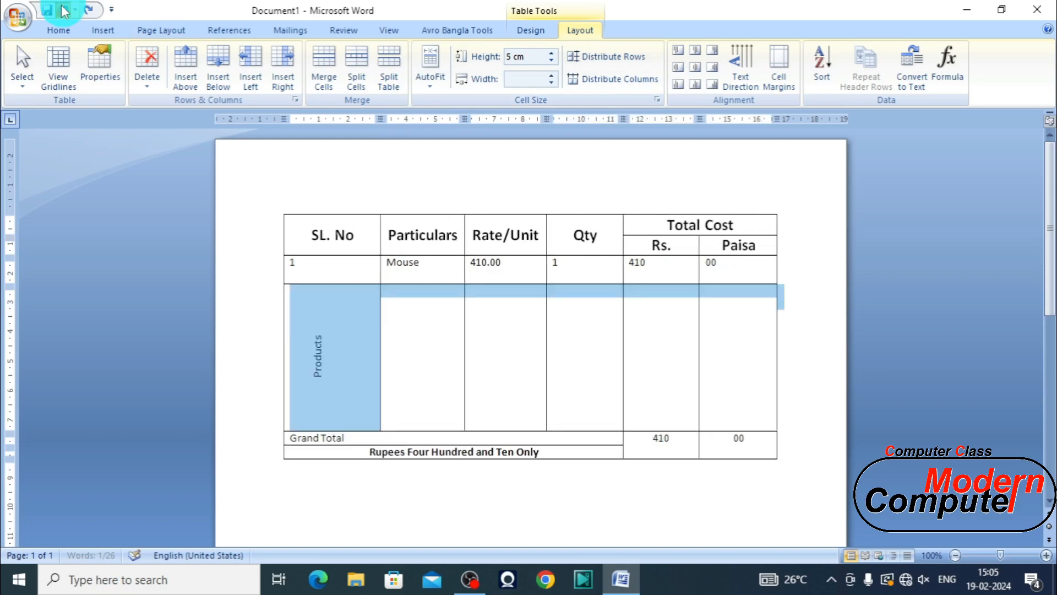
pyautogui.click(64, 11)
pyautogui.click(64, 11)
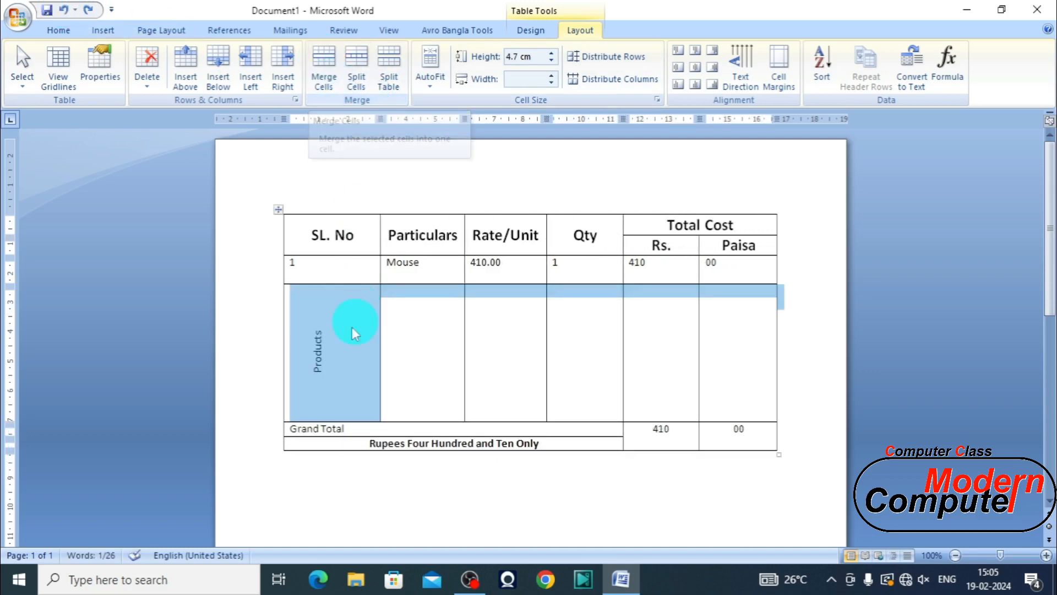
# Merge the two Products-row cells under Particulars and Rate/Unit, and undo the merge.
pyautogui.click(354, 345)
pyautogui.moveTo(454, 339); pyautogui.dragTo(481, 345)
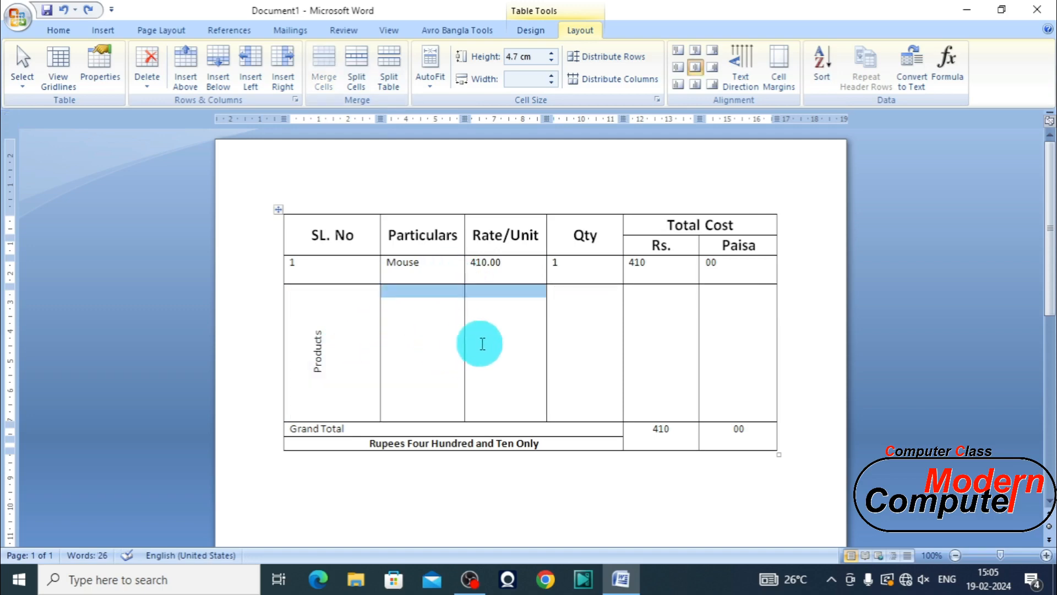
pyautogui.click(328, 73)
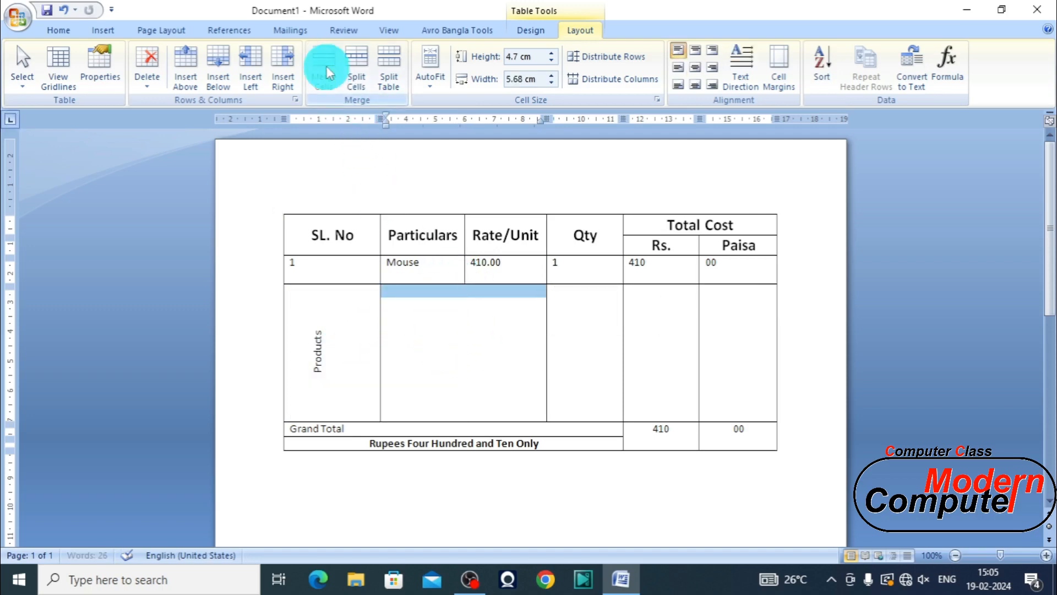
pyautogui.click(64, 12)
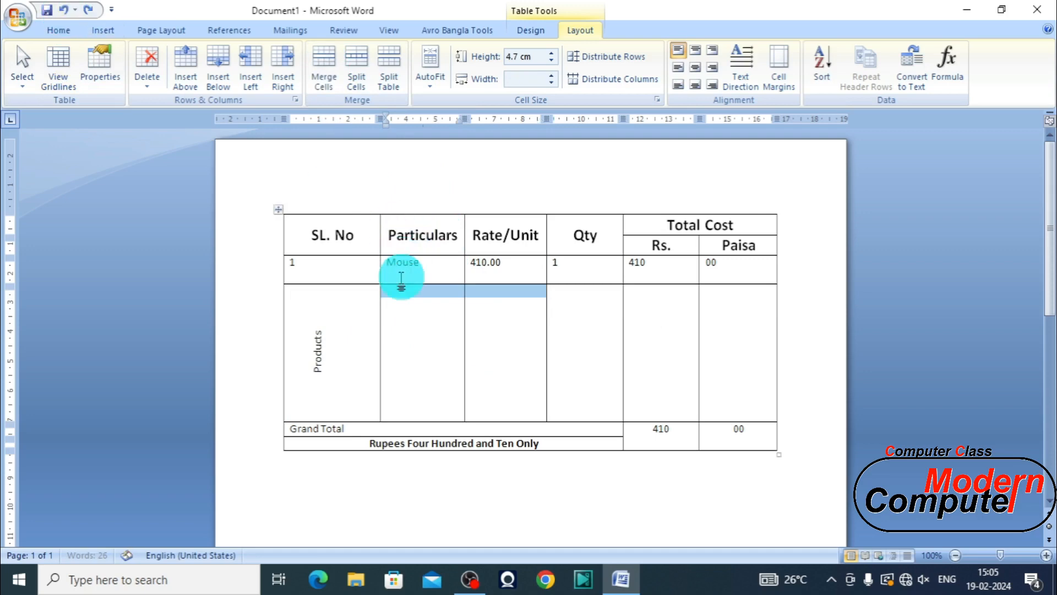
pyautogui.rightClick(401, 286)
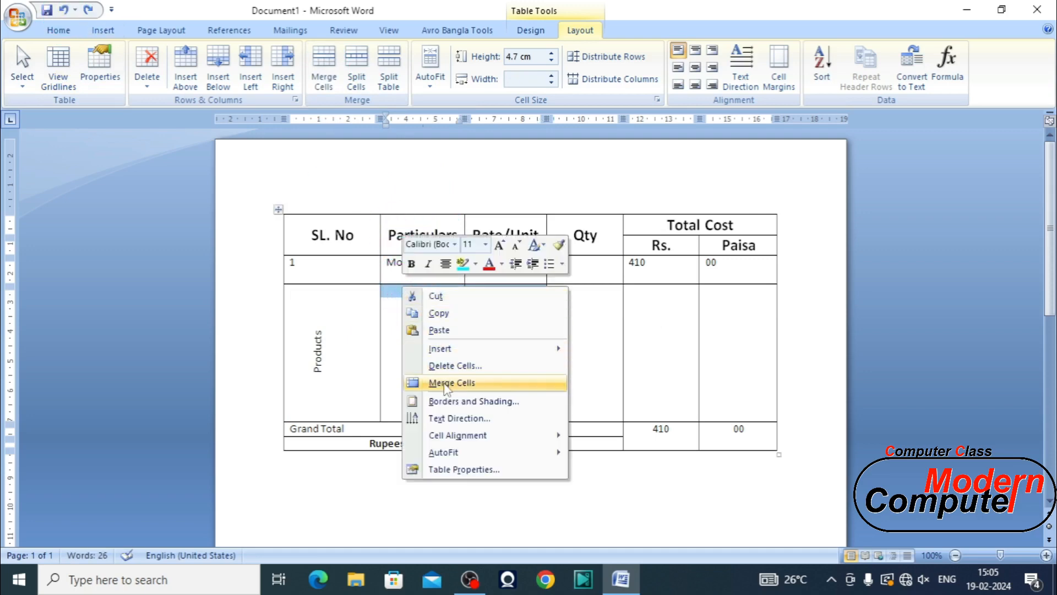
pyautogui.click(590, 335)
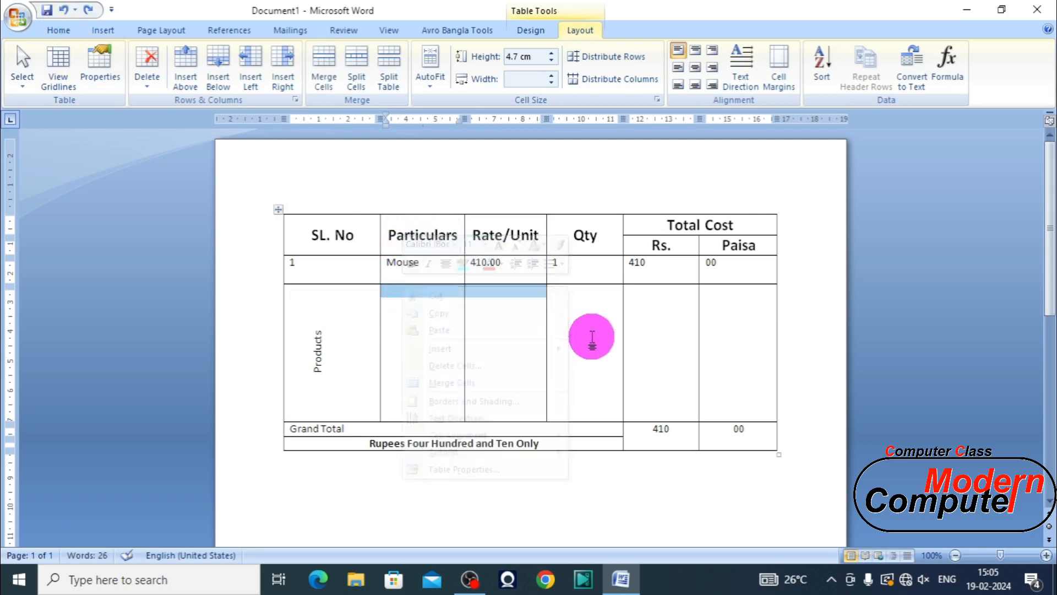
# Split the Products-row cell under Particulars into 2 columns and 1 row.
pyautogui.click(398, 320)
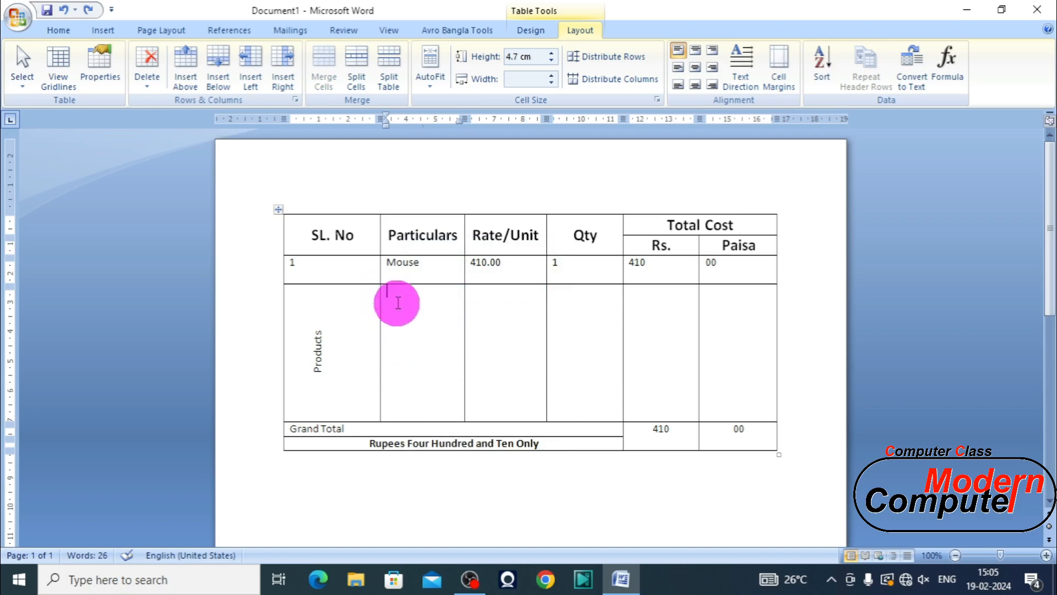
pyautogui.click(355, 86)
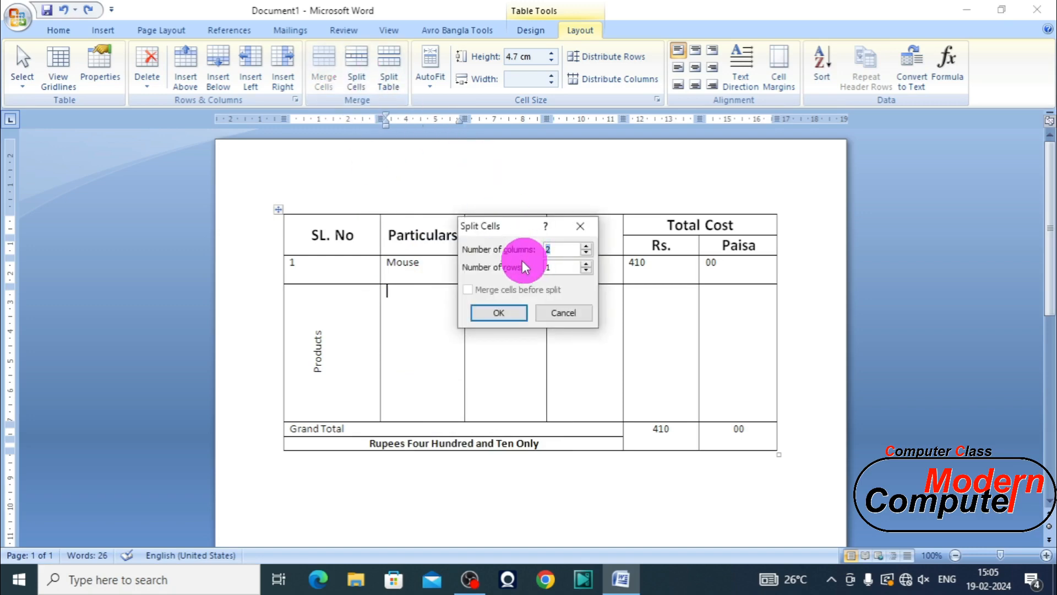
pyautogui.click(501, 313)
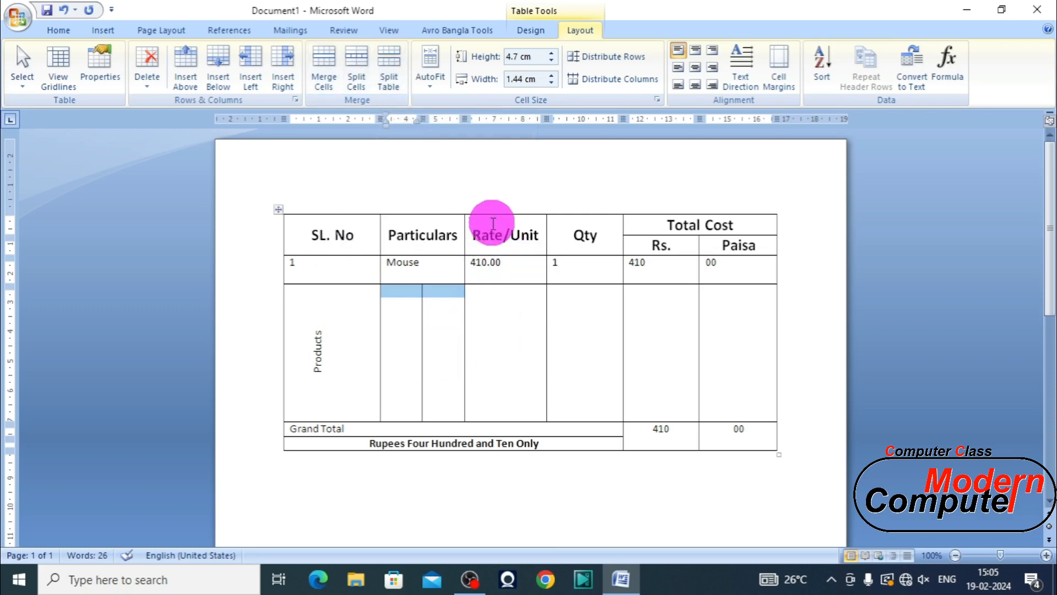
# Insert a column to the right of Rate/Unit twice, undoing the insertion each time.
pyautogui.moveTo(493, 223); pyautogui.dragTo(506, 377)
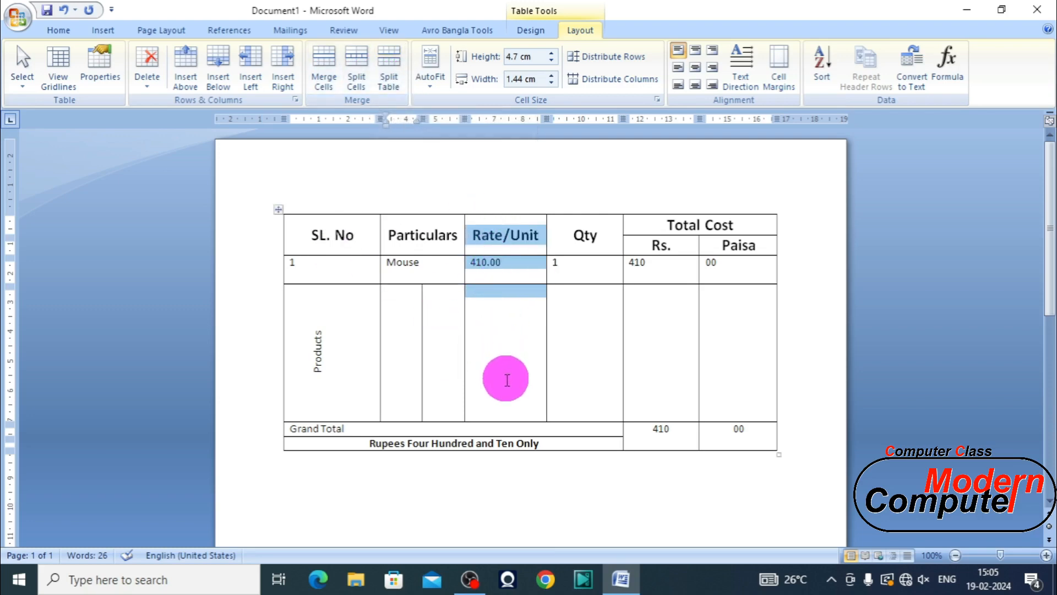
pyautogui.click(504, 234)
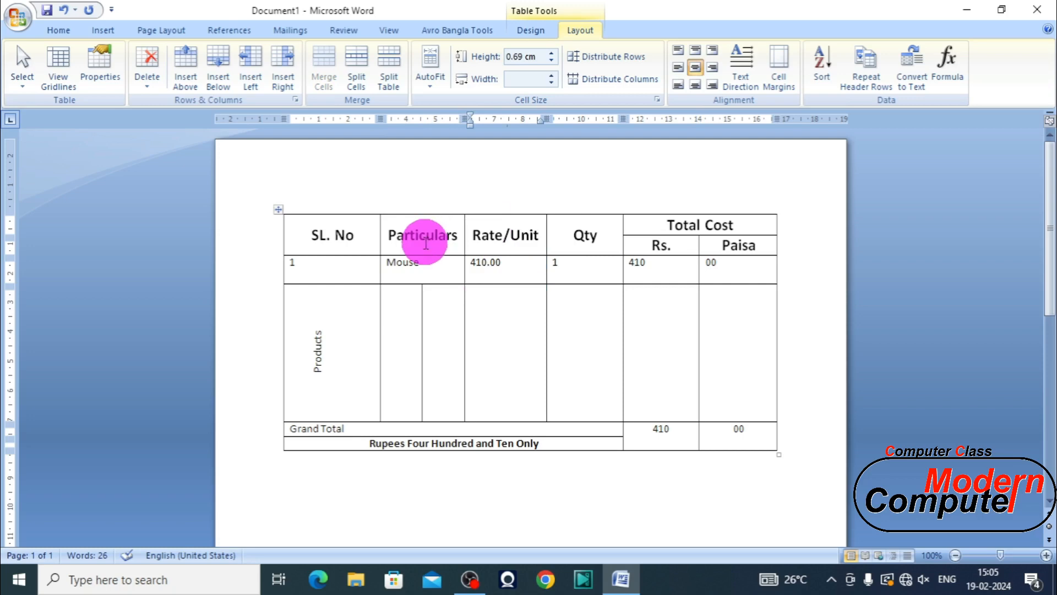
pyautogui.rightClick(496, 235)
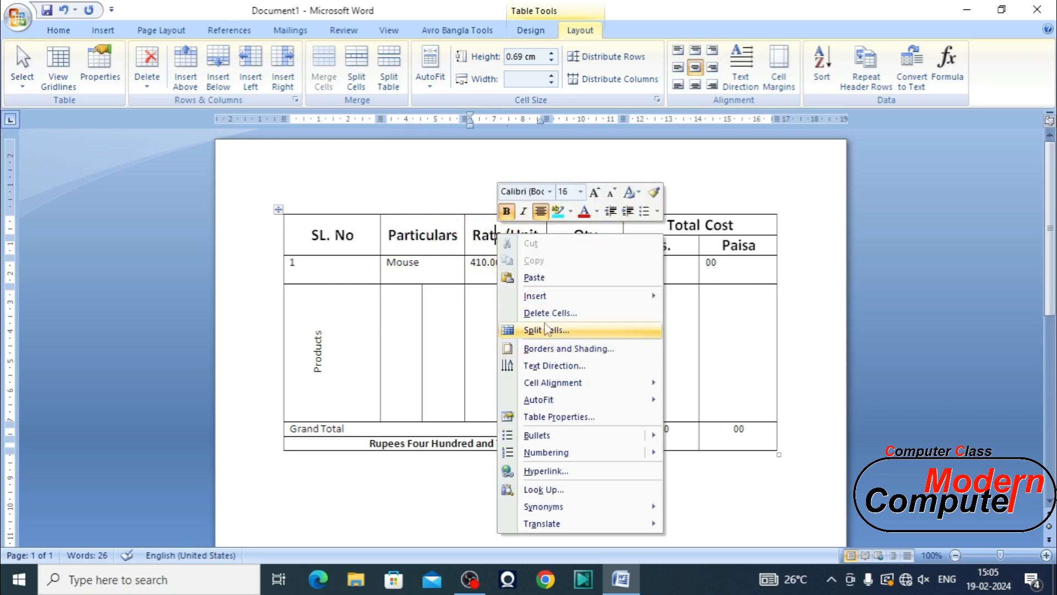
pyautogui.moveTo(543, 296)
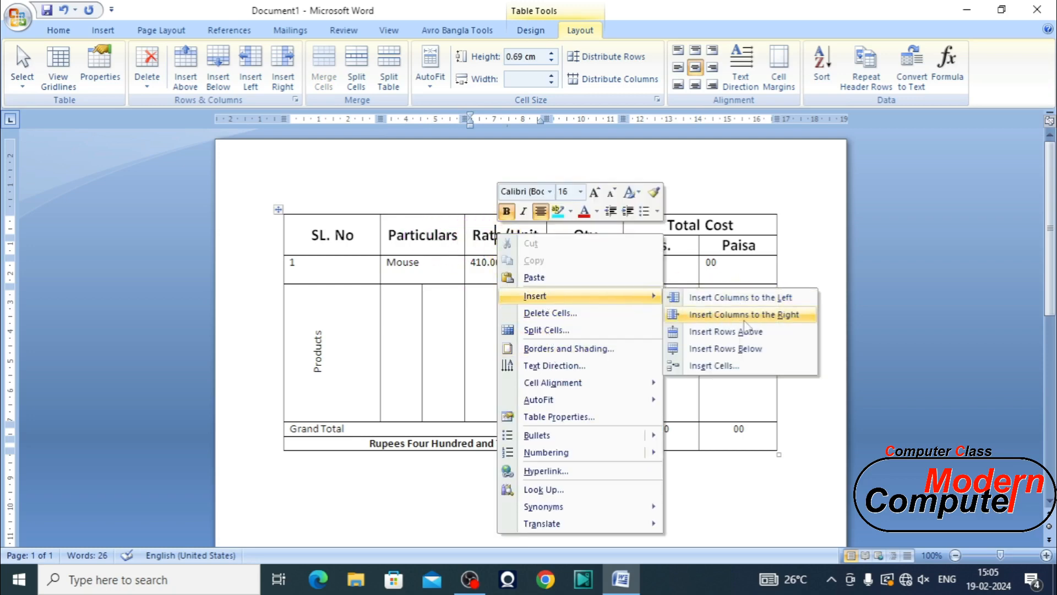
pyautogui.click(744, 315)
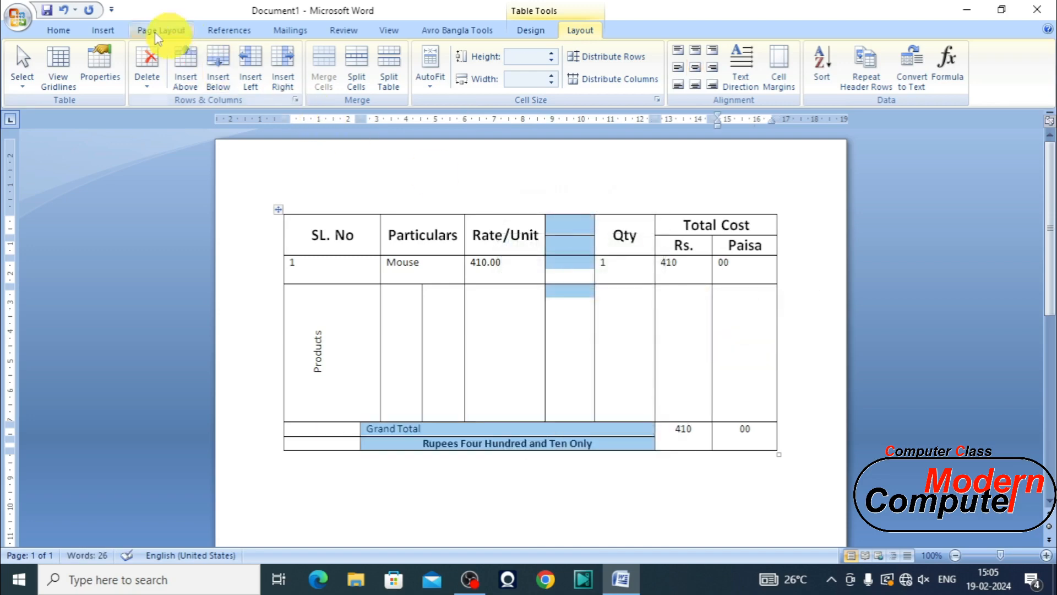
pyautogui.click(64, 10)
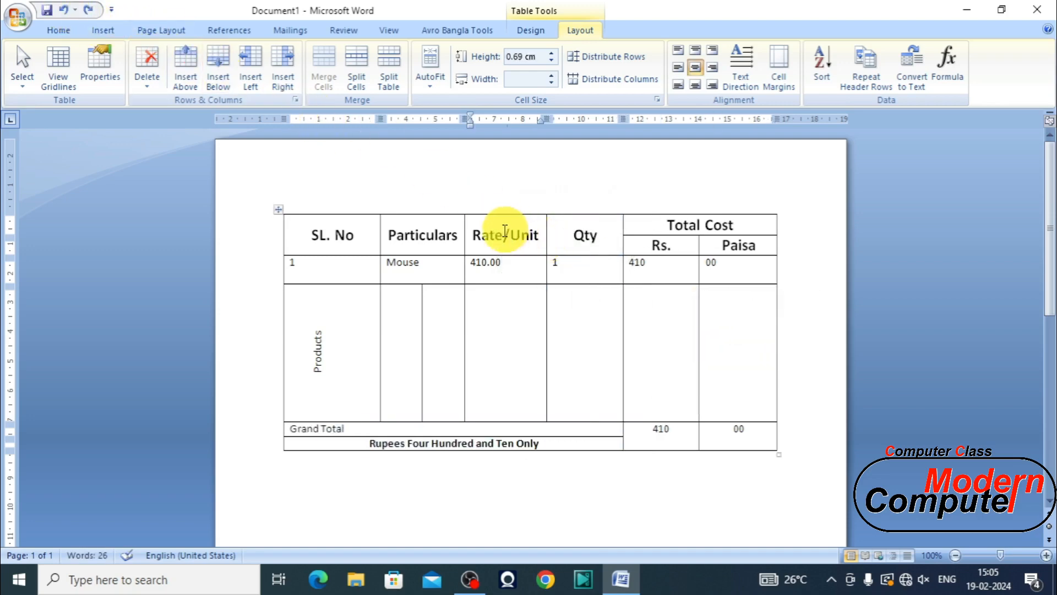
pyautogui.rightClick(504, 234)
pyautogui.moveTo(609, 295)
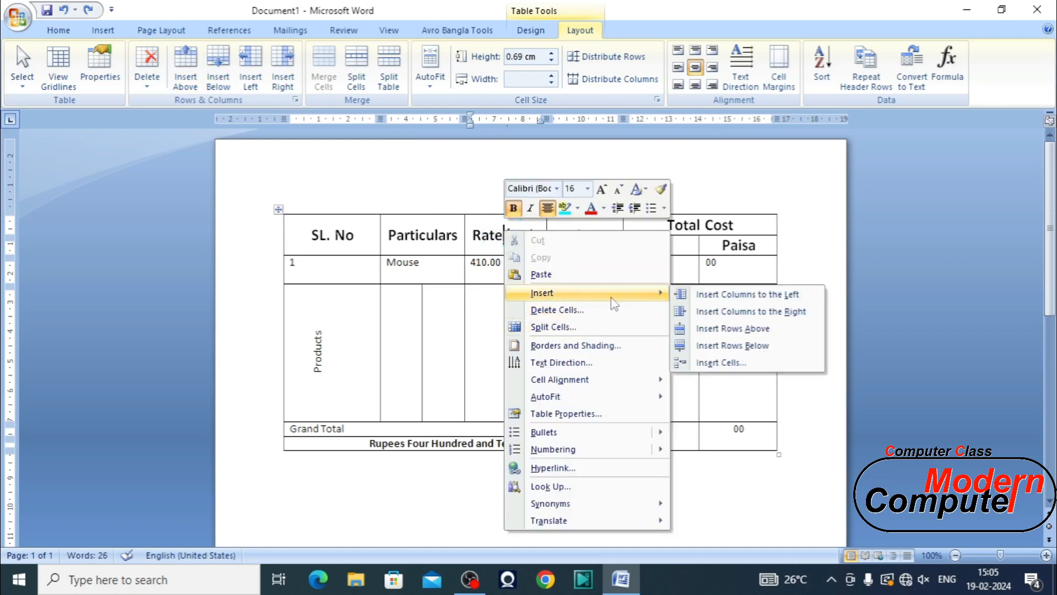
pyautogui.click(731, 312)
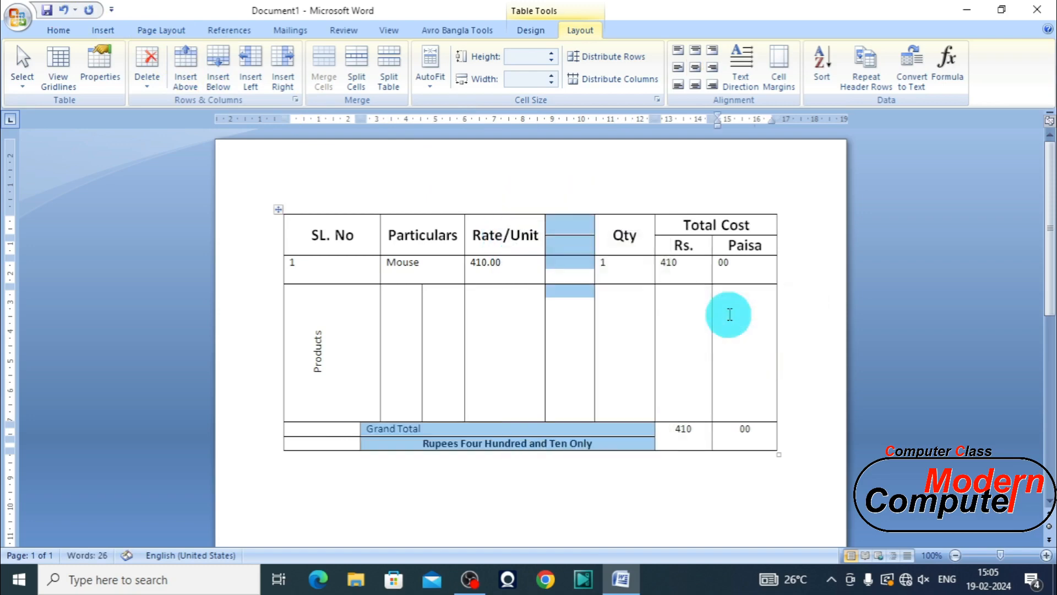
pyautogui.click(62, 10)
# Insert a column to the left of Rate/Unit and undo the insertion.
pyautogui.rightClick(504, 233)
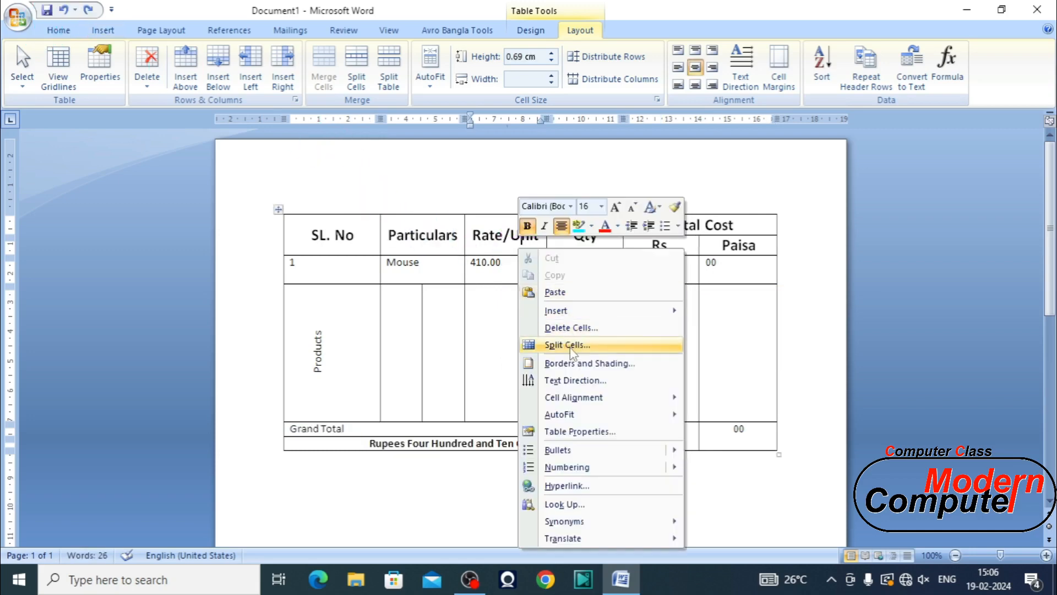
pyautogui.moveTo(575, 314)
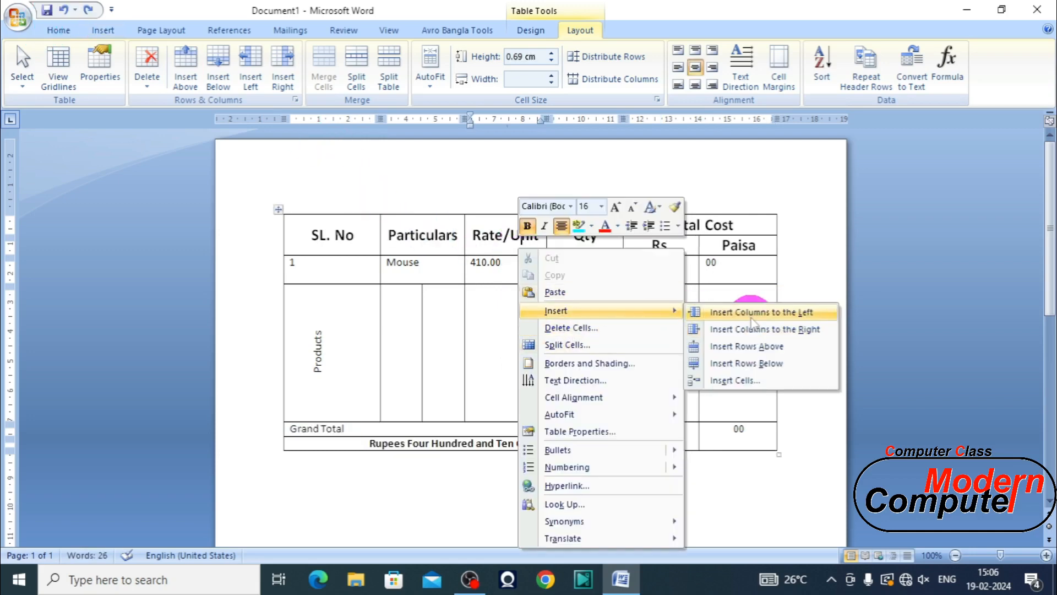
pyautogui.click(752, 314)
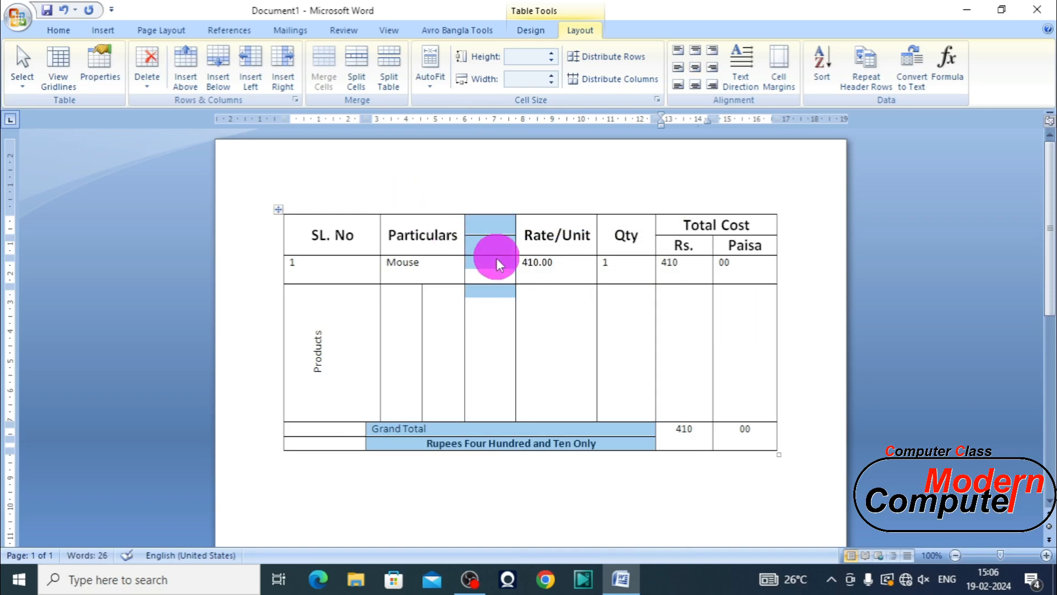
pyautogui.click(63, 10)
# Insert one blank column to the left of Rate/Unit and one to its right, undoing an extra second left column.
pyautogui.click(501, 238)
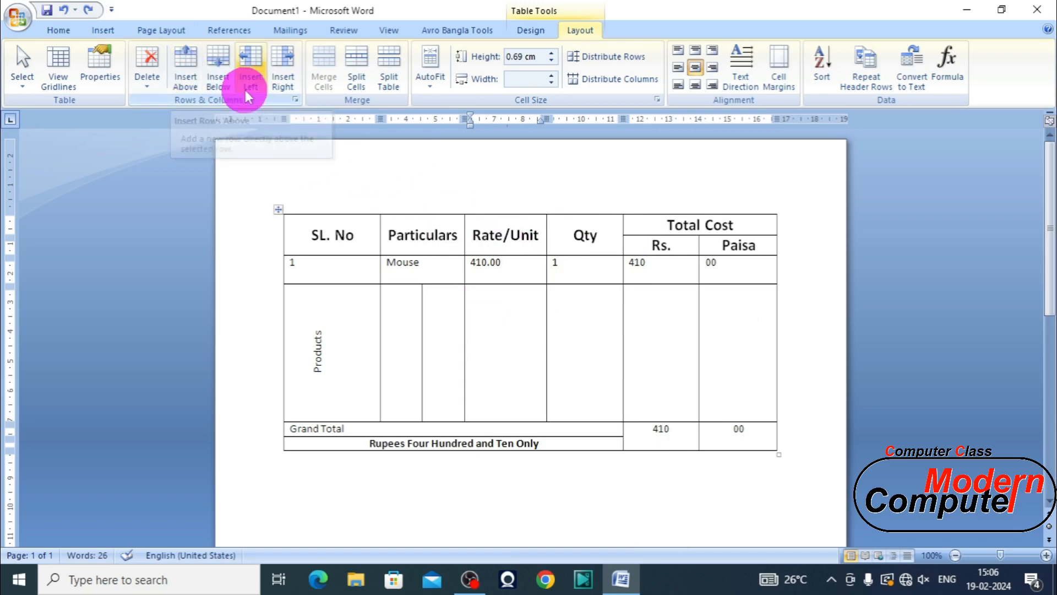
pyautogui.click(256, 77)
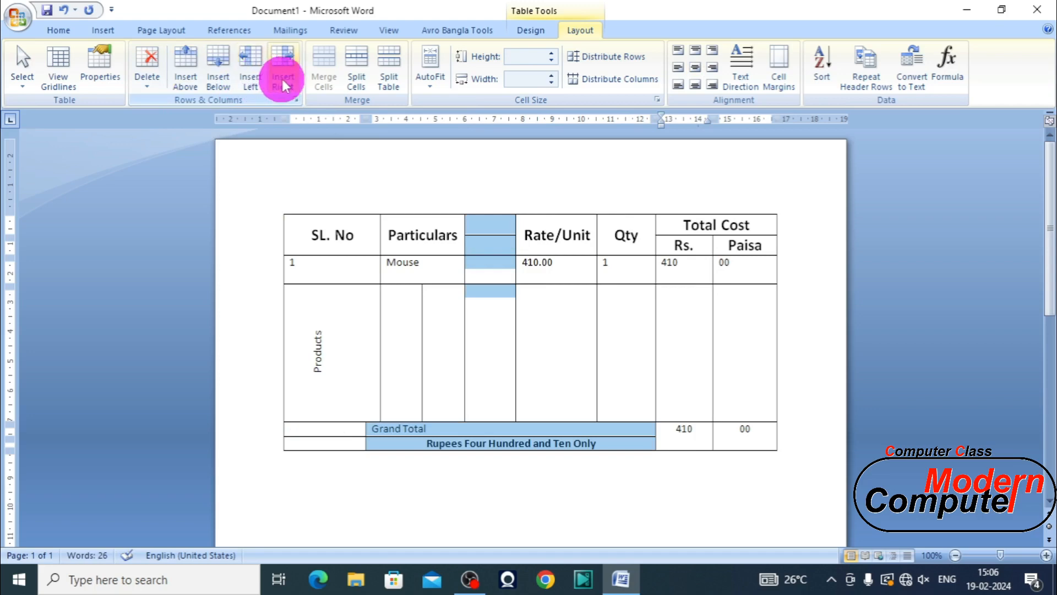
pyautogui.click(540, 236)
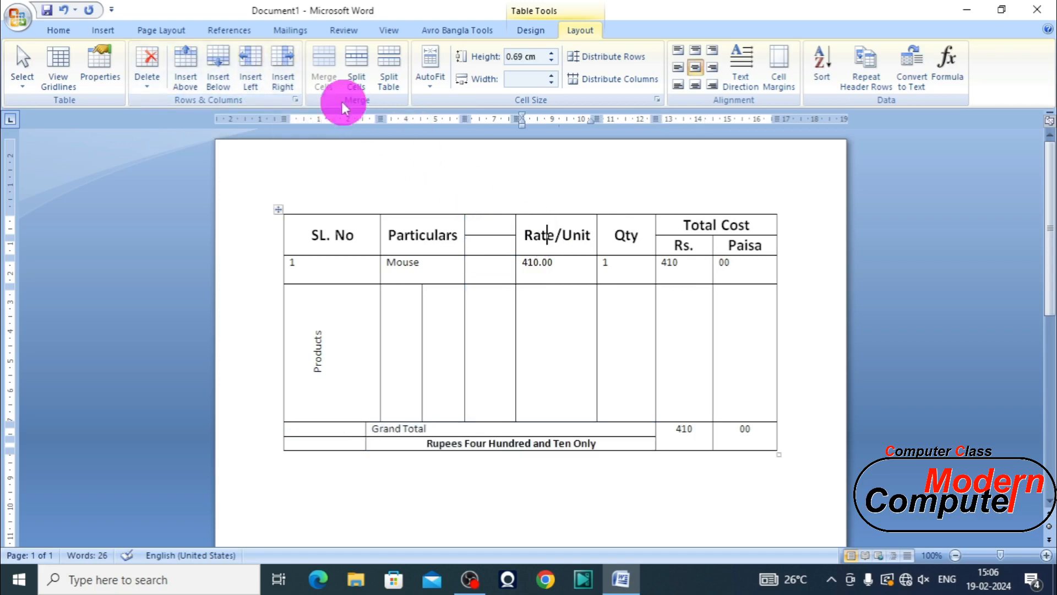
pyautogui.click(253, 60)
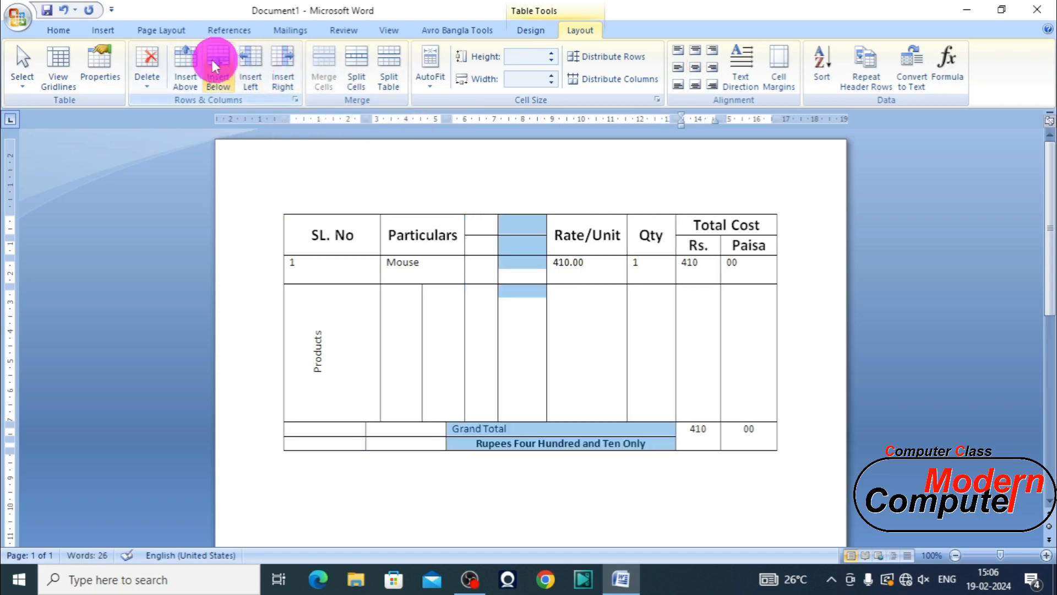
pyautogui.click(61, 10)
pyautogui.click(282, 72)
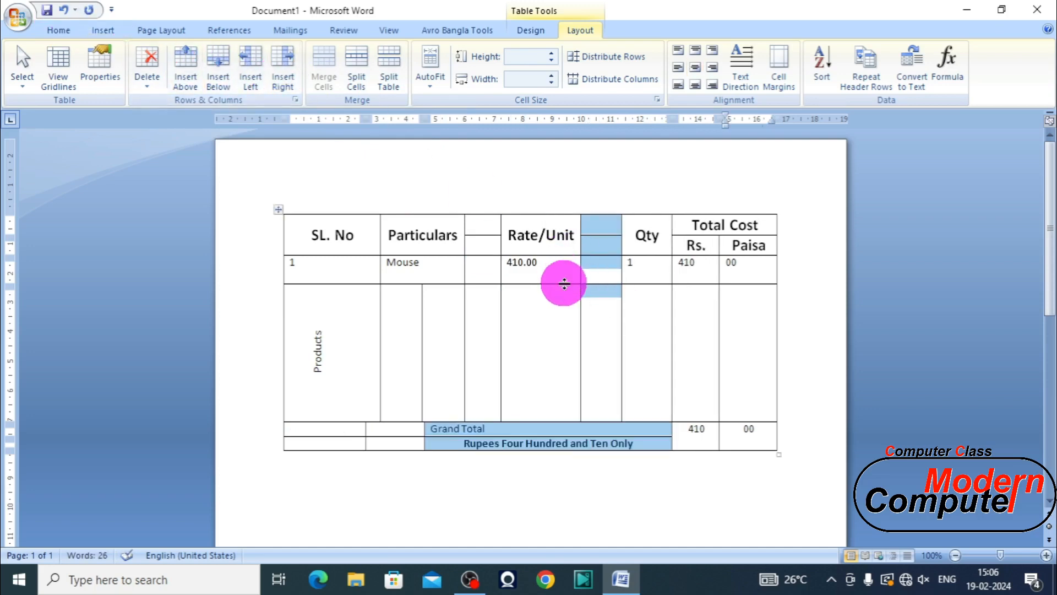
# Select the entire cost table and delete it from the page.
pyautogui.click(525, 235)
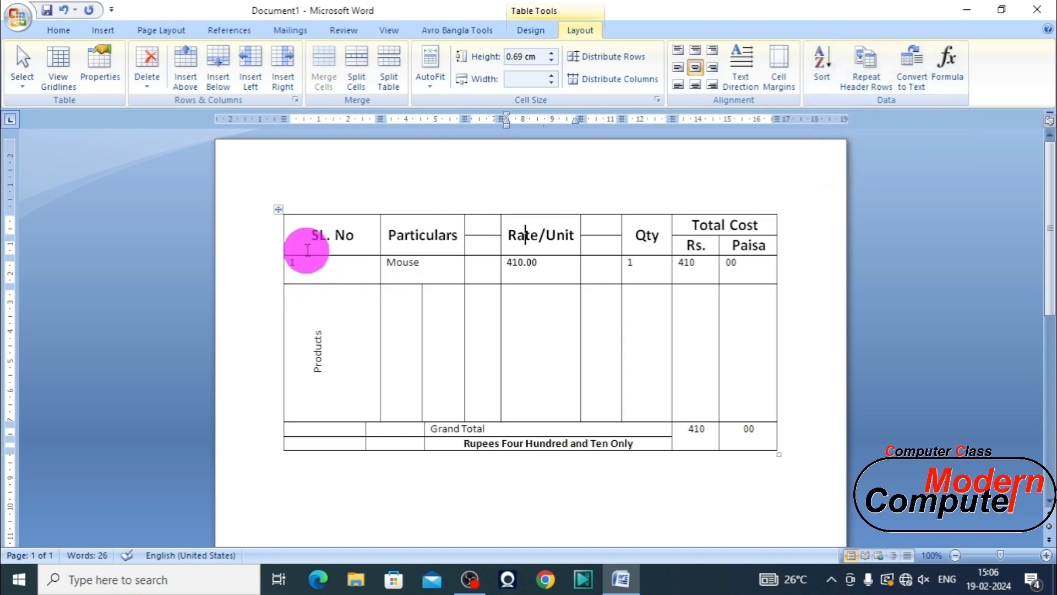
pyautogui.click(279, 209)
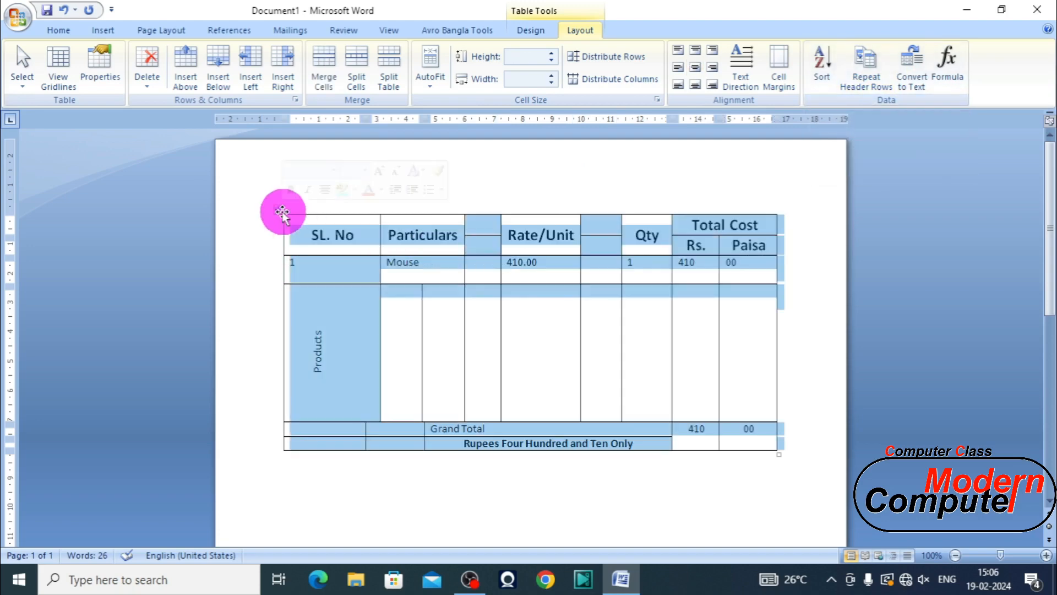
pyautogui.press('BackSpace')
# Insert a new table with 10 columns and 8 rows at the start of the empty page.
pyautogui.click(85, 31)
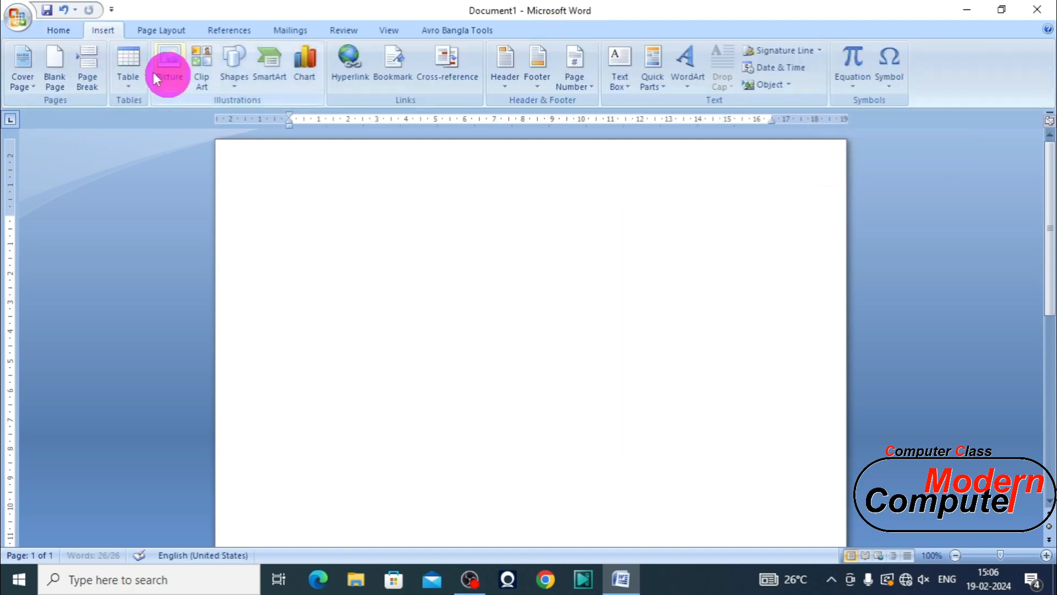
pyautogui.click(129, 69)
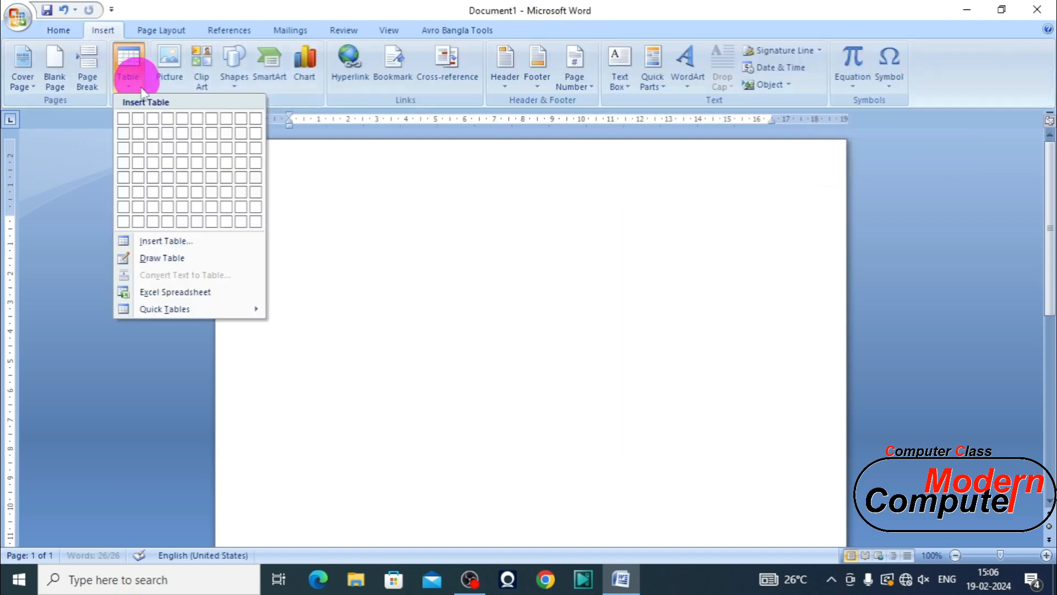
pyautogui.click(257, 221)
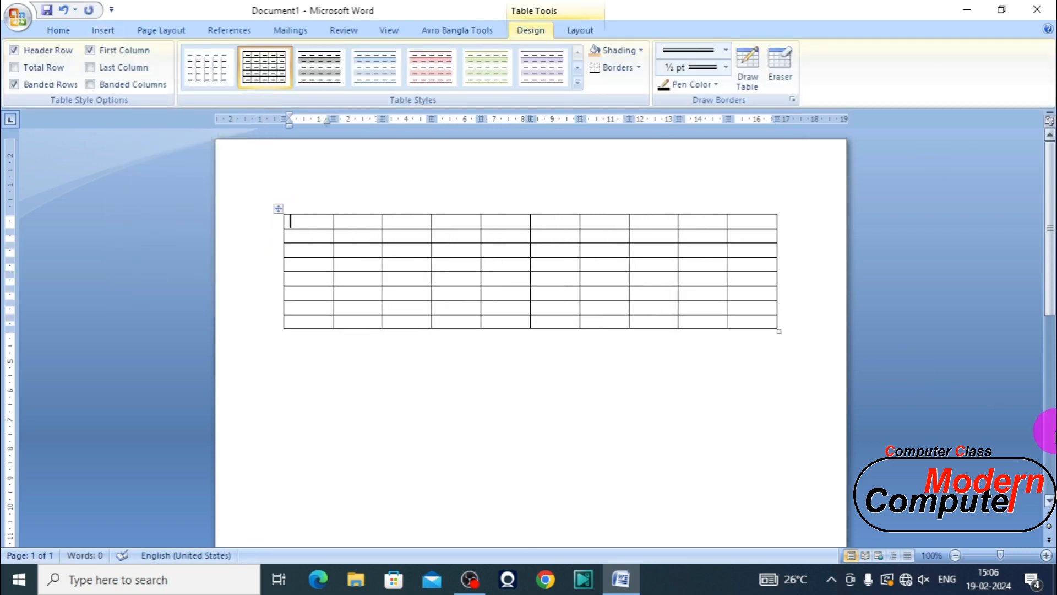
# Fill the table's first column with eight first names, one per row.
pyautogui.write('Rahul')
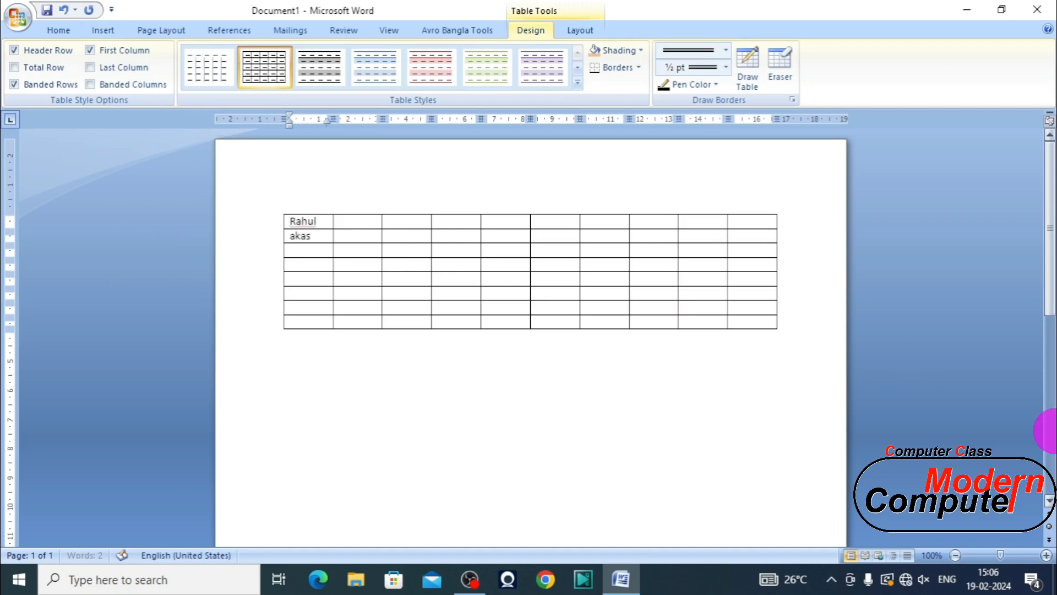
pyautogui.press('Down')
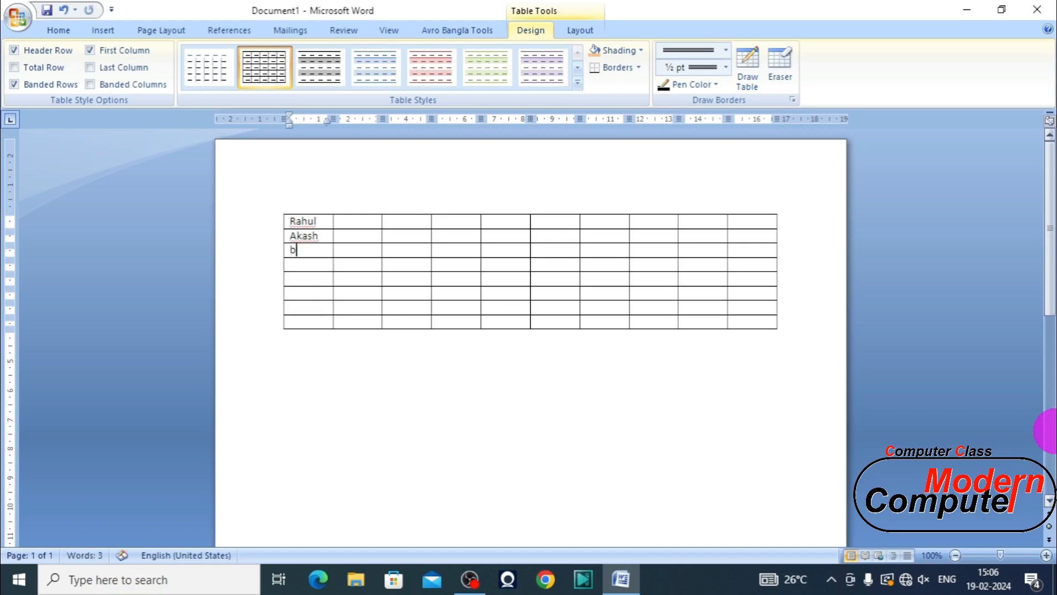
pyautogui.press('BackSpace')
pyautogui.write('Bib')
pyautogui.write('han')
pyautogui.write('R')
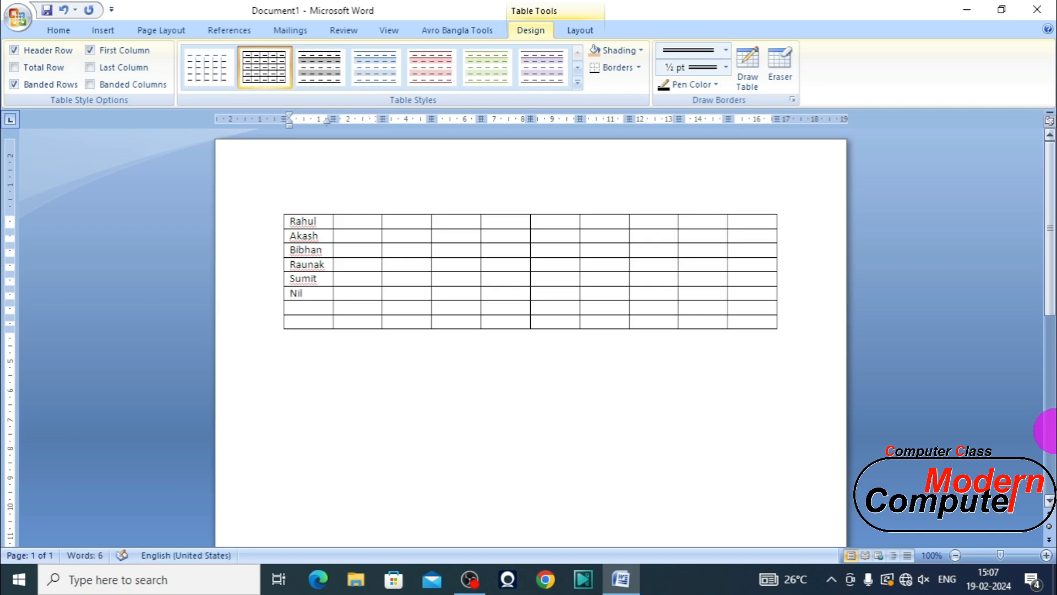
pyautogui.press('Down')
pyautogui.press('Return')
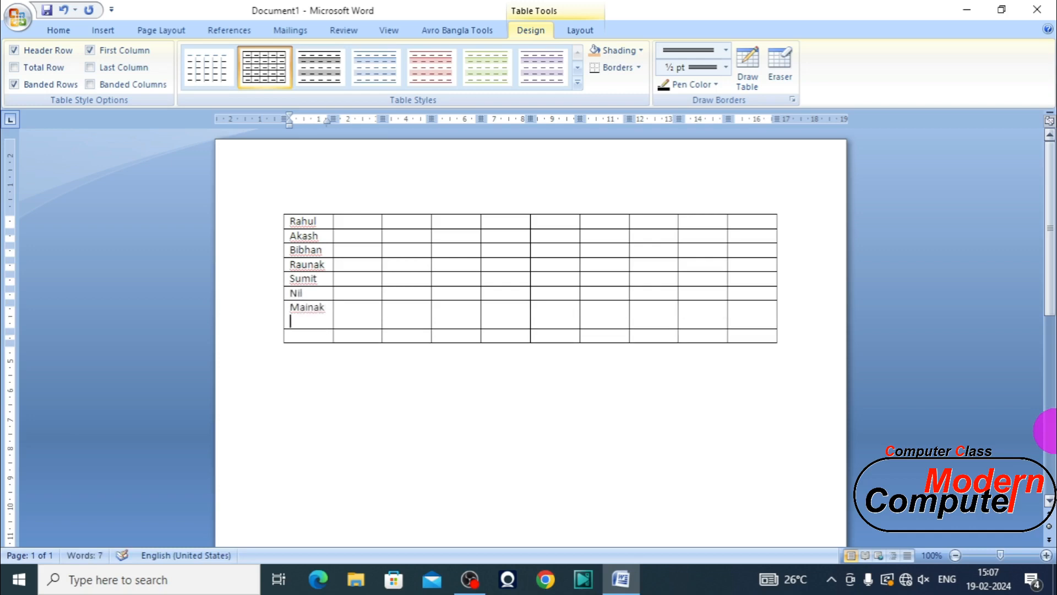
pyautogui.press('BackSpace')
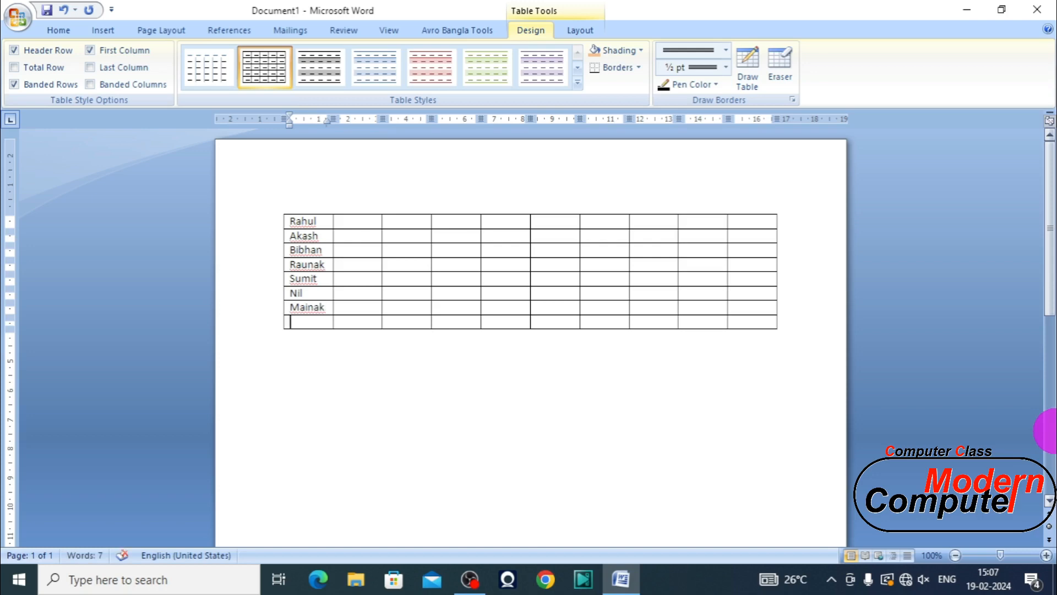
pyautogui.write('Rudra')
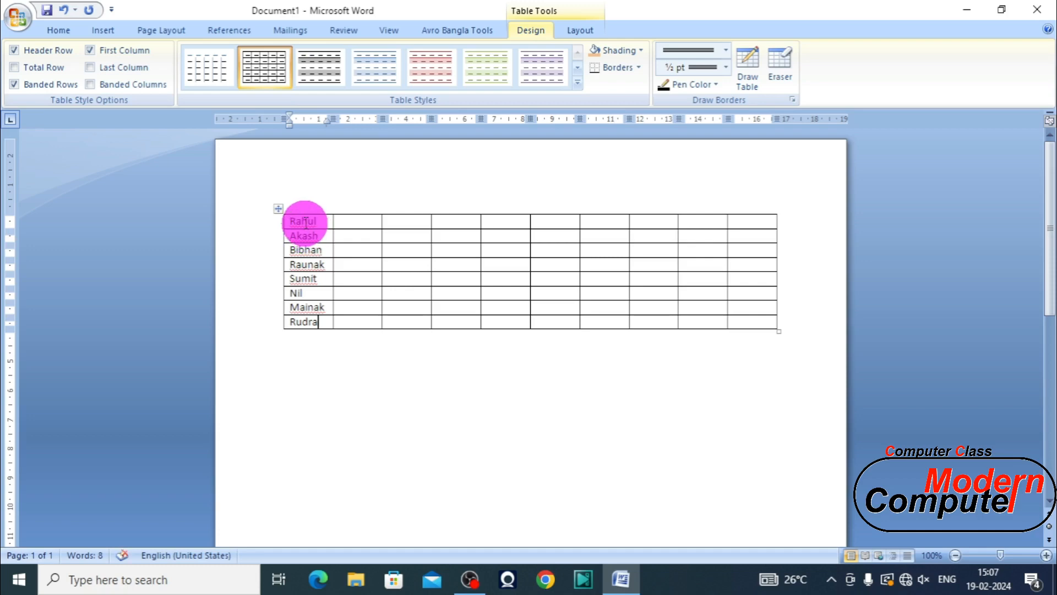
# Sort the table by Column 1 as Text in ascending order, with no header row.
pyautogui.moveTo(305, 223); pyautogui.dragTo(303, 323)
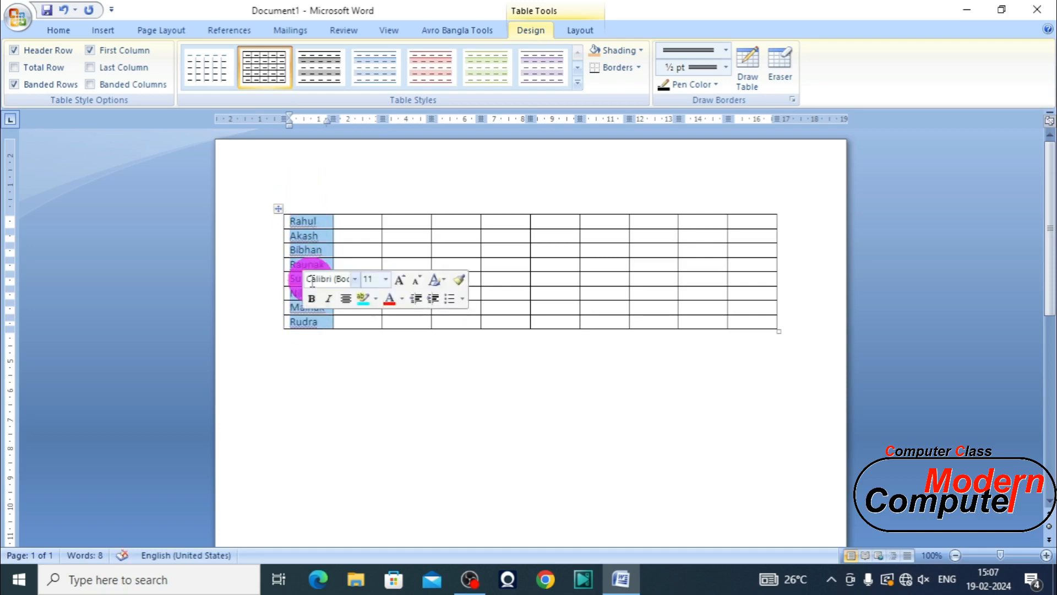
pyautogui.click(580, 30)
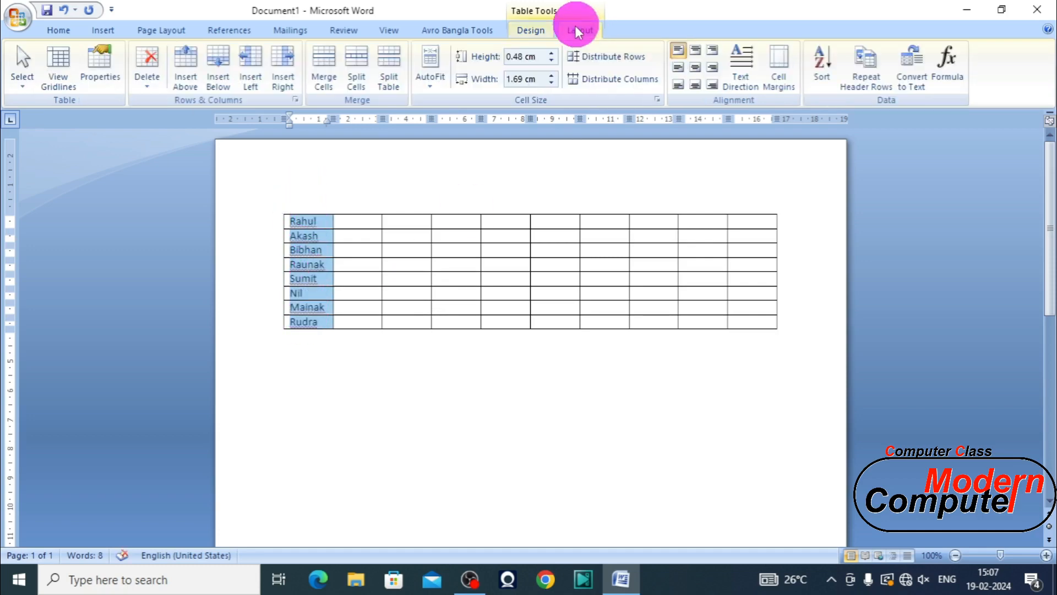
pyautogui.click(825, 57)
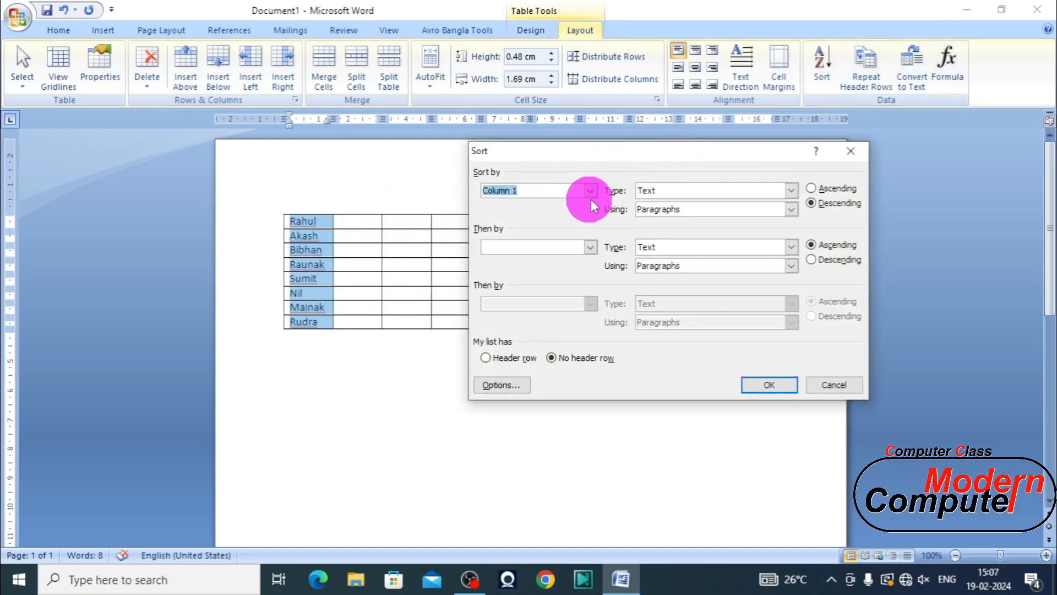
pyautogui.click(591, 191)
pyautogui.click(591, 192)
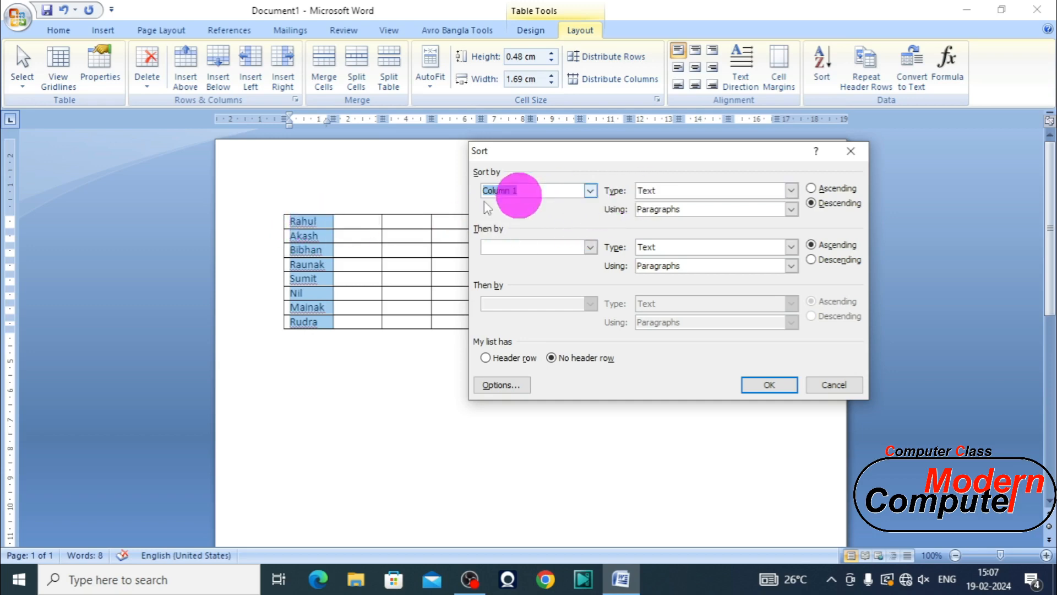
pyautogui.click(710, 188)
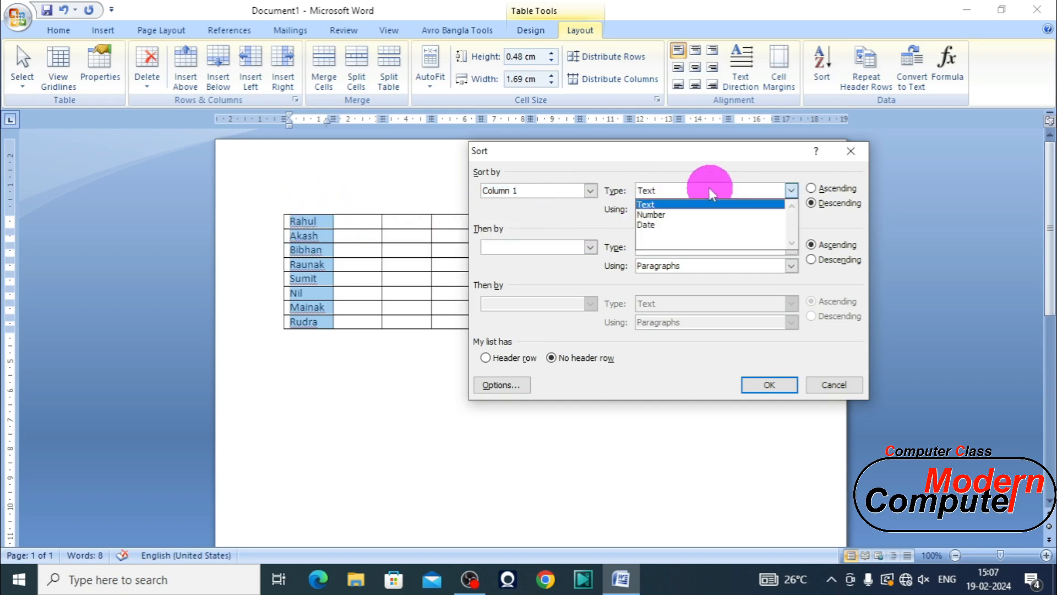
pyautogui.click(765, 204)
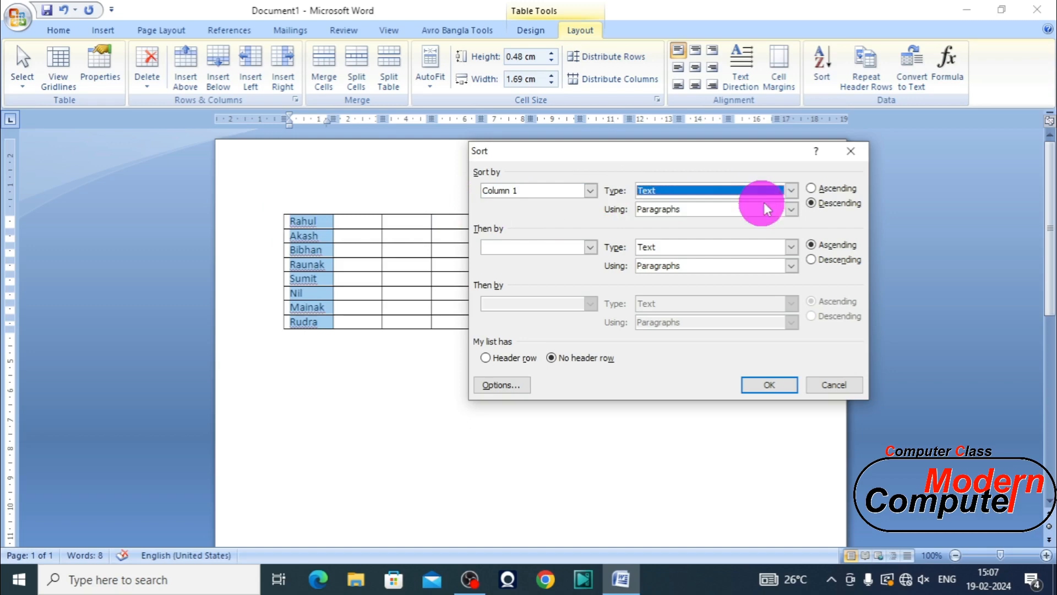
pyautogui.click(813, 188)
pyautogui.click(765, 384)
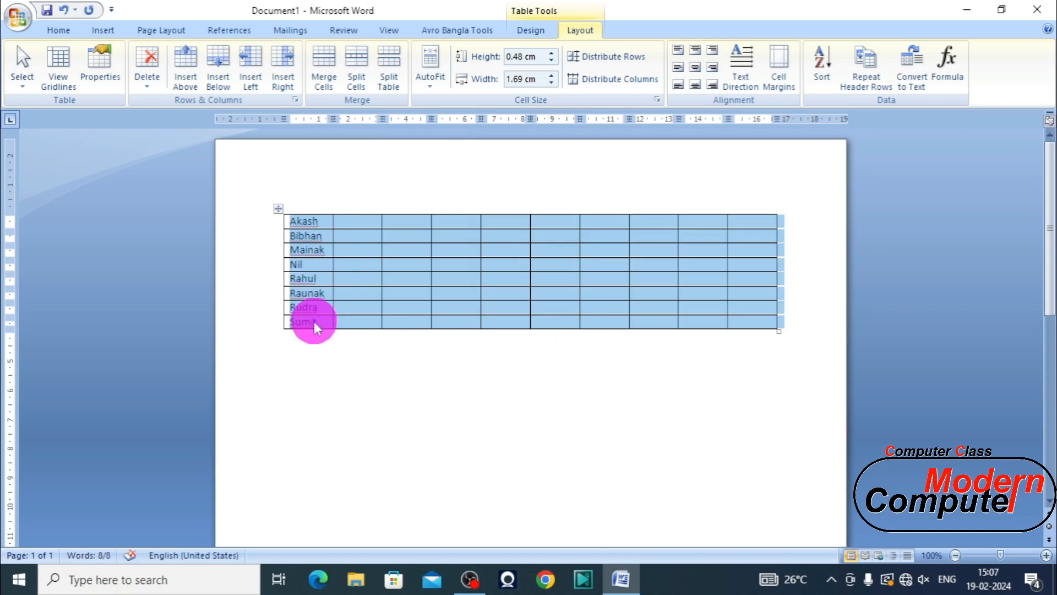
# Turn Repeat Header Rows on for the selected table rows and switch it off again.
pyautogui.click(878, 68)
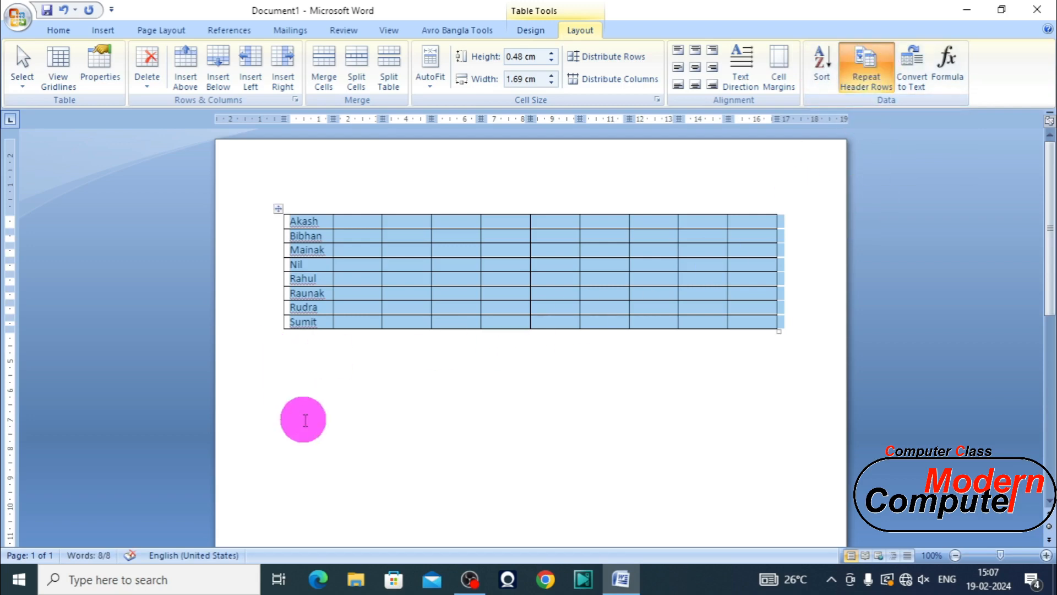
pyautogui.click(859, 71)
# Convert the sorted table to text, separating the cell contents with tabs.
pyautogui.click(915, 68)
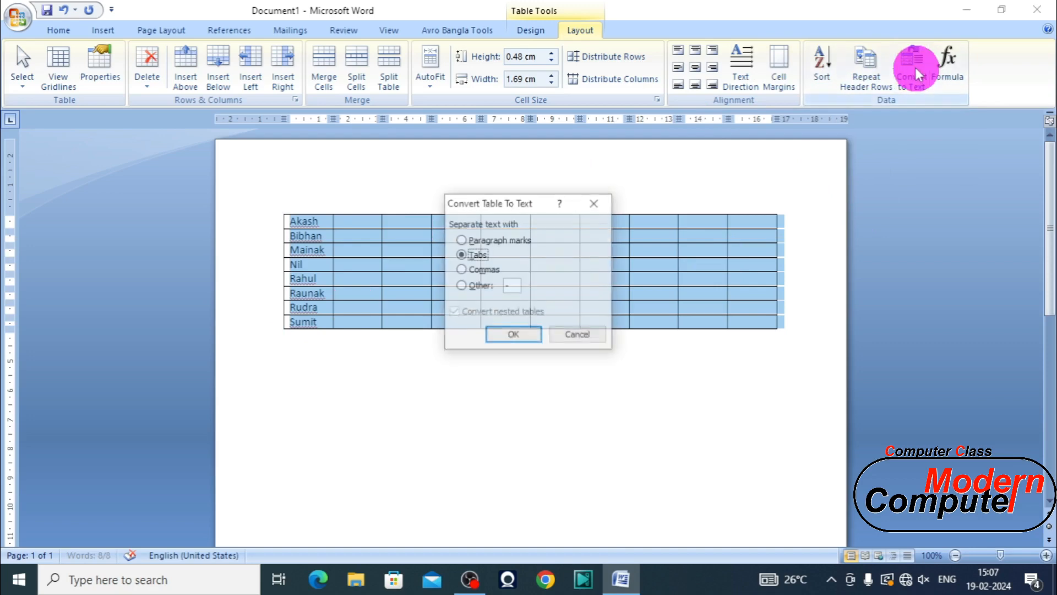
pyautogui.click(522, 335)
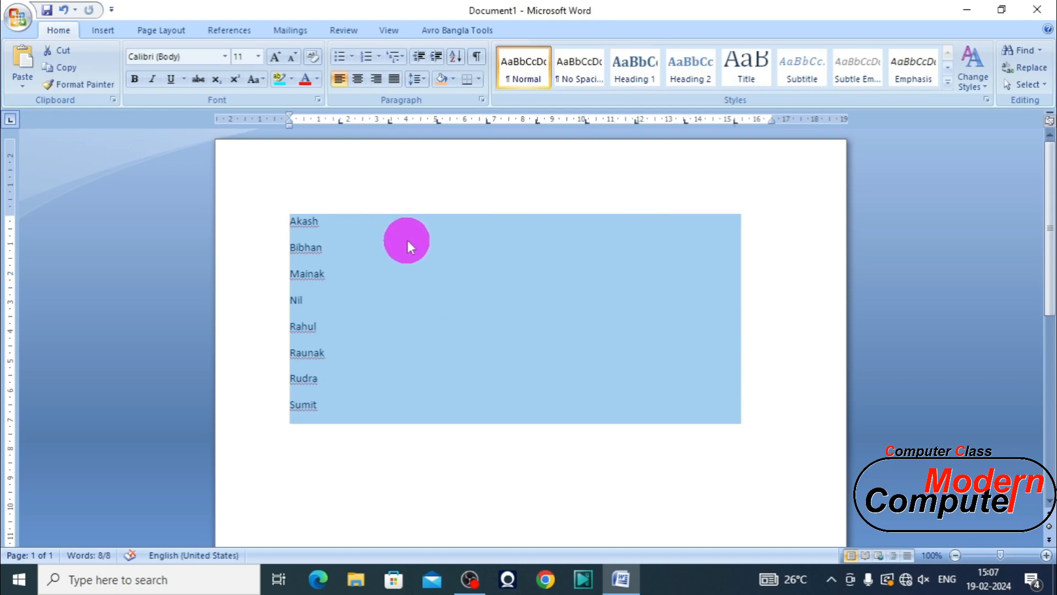
pyautogui.click(409, 246)
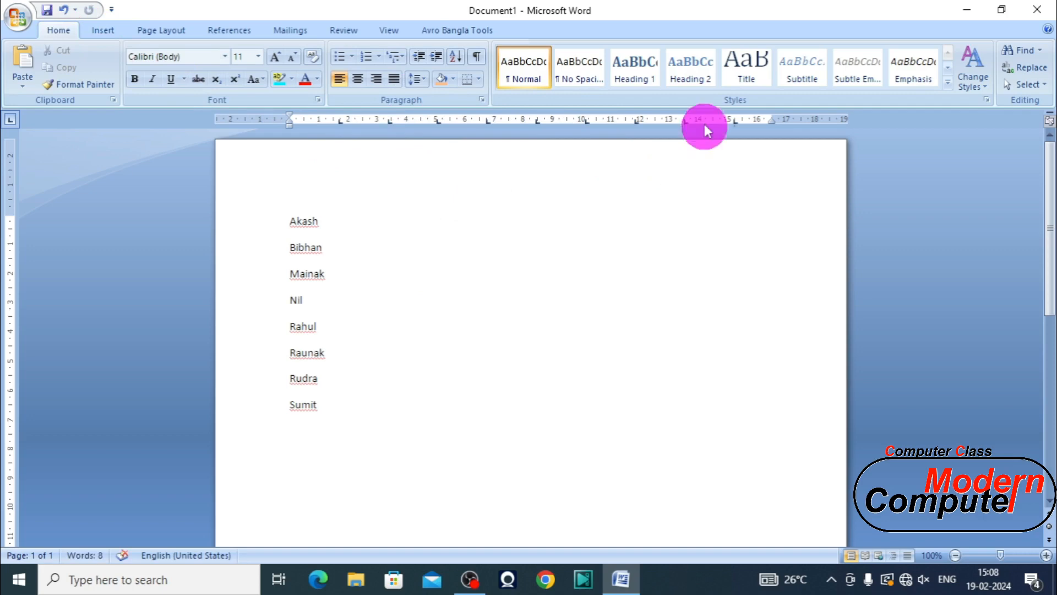
# Try extra tabs in the first line of the converted text, and undo back to the table.
pyautogui.press('Tab')
pyautogui.press('Tab')
pyautogui.press('Tab')
pyautogui.press('BackSpace')
pyautogui.press('BackSpace')
pyautogui.press('BackSpace')
pyautogui.press('Tab')
pyautogui.press('Tab')
pyautogui.press('Tab')
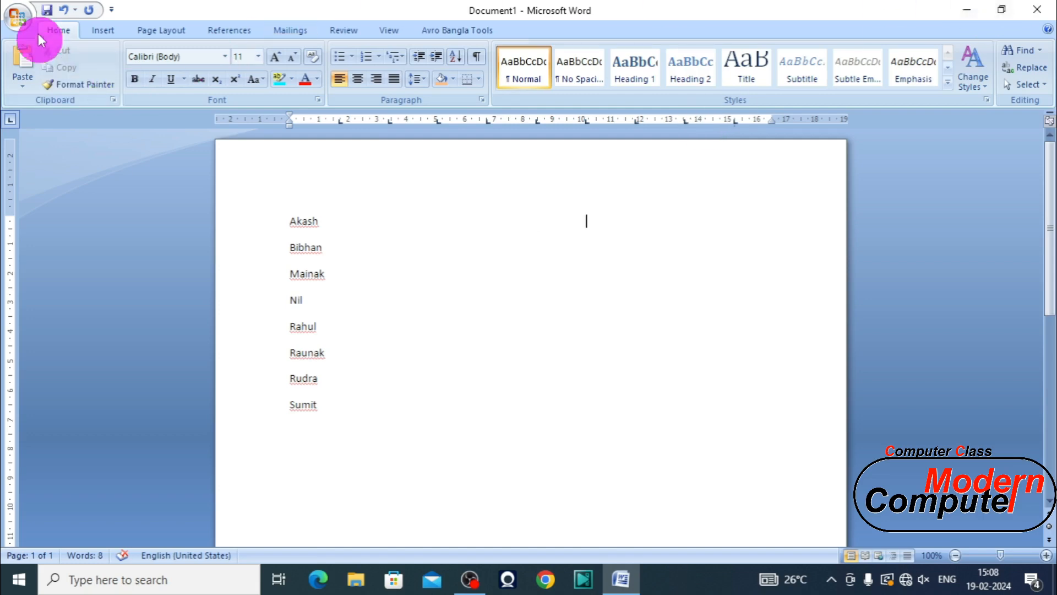
pyautogui.click(61, 16)
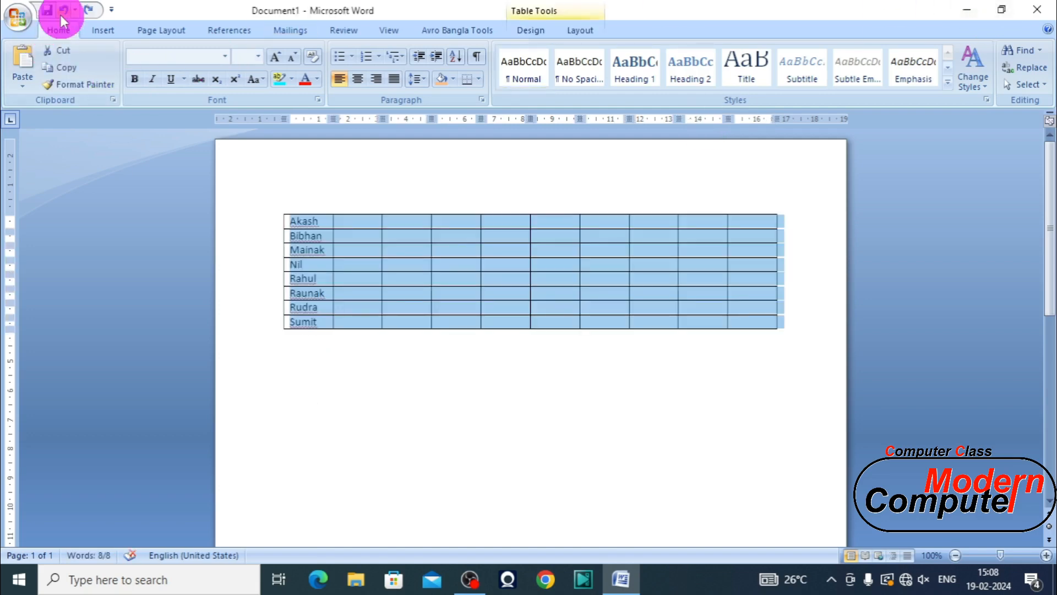
# Enter 2, 5, 6, 4, 8, 7, 5 and 4 in the first row's cells after the name.
pyautogui.click(586, 28)
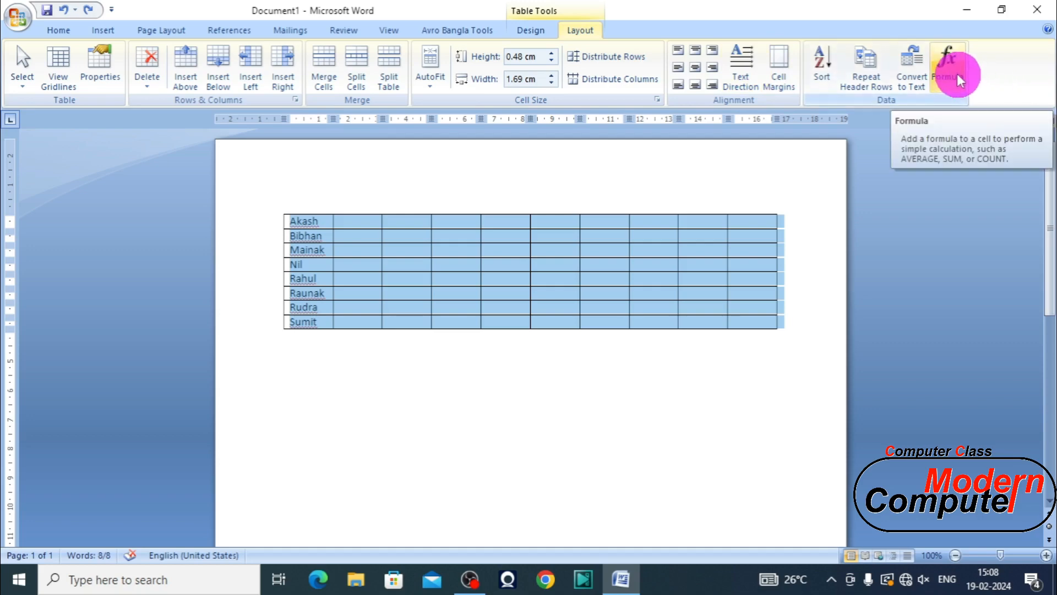
pyautogui.click(354, 218)
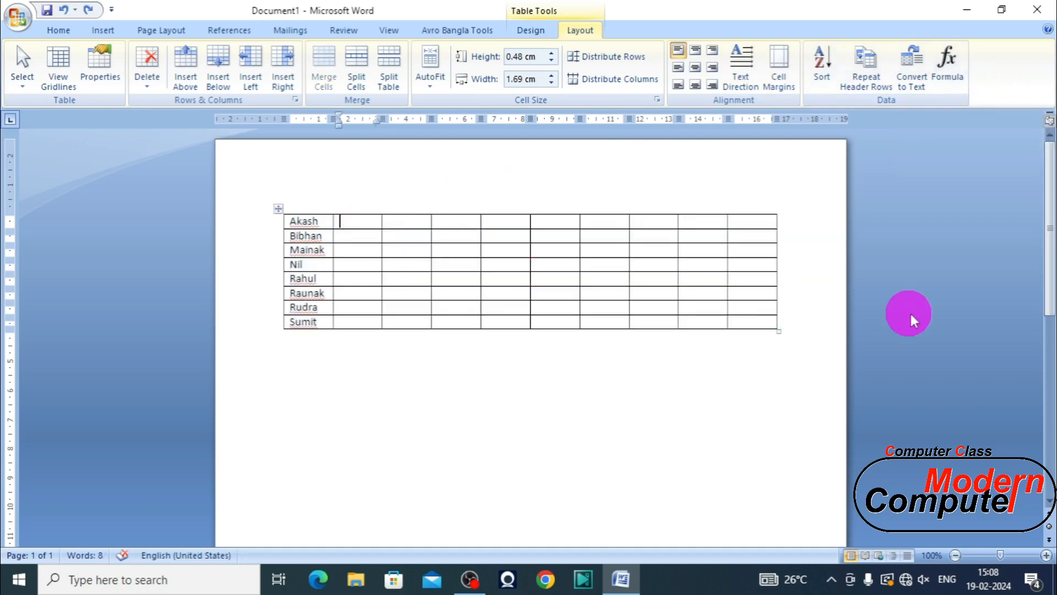
pyautogui.write('2')
pyautogui.press('Tab')
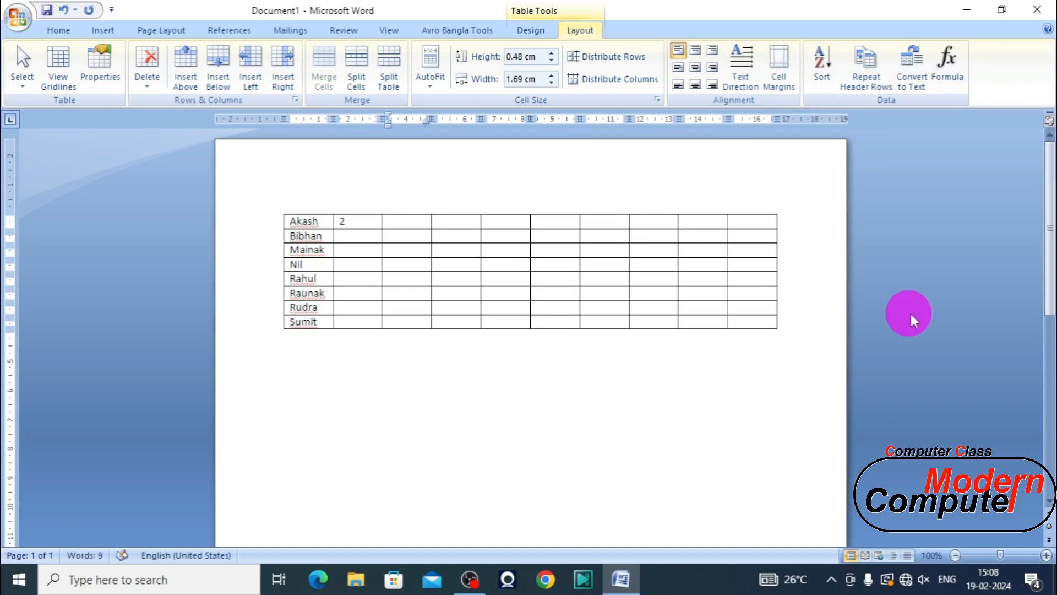
pyautogui.write('5')
pyautogui.press('Tab')
pyautogui.write('6')
pyautogui.press('Tab')
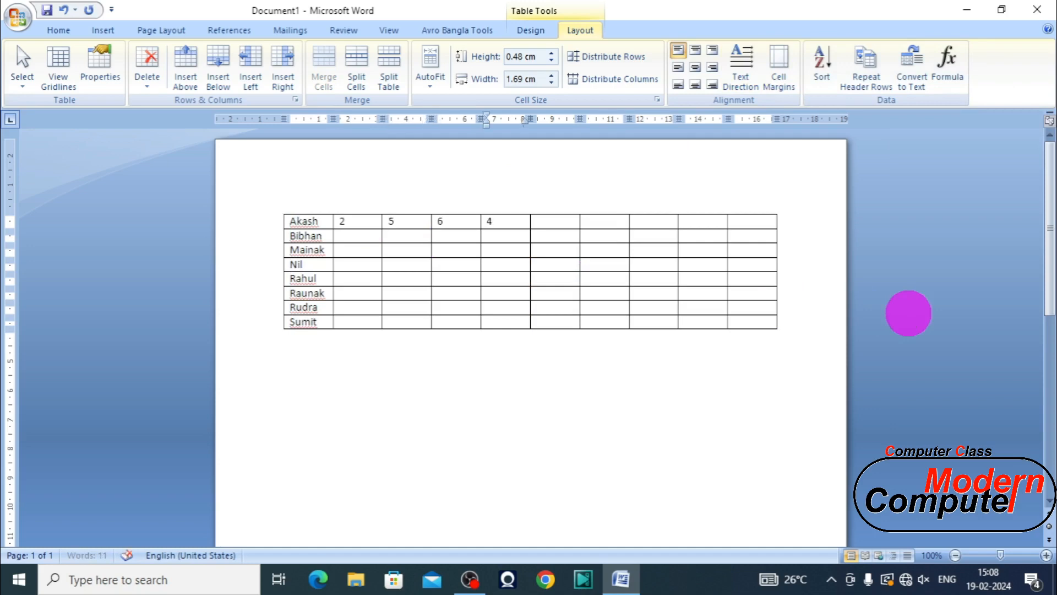
pyautogui.write('4')
pyautogui.press('Tab')
pyautogui.write('8')
pyautogui.press('Tab')
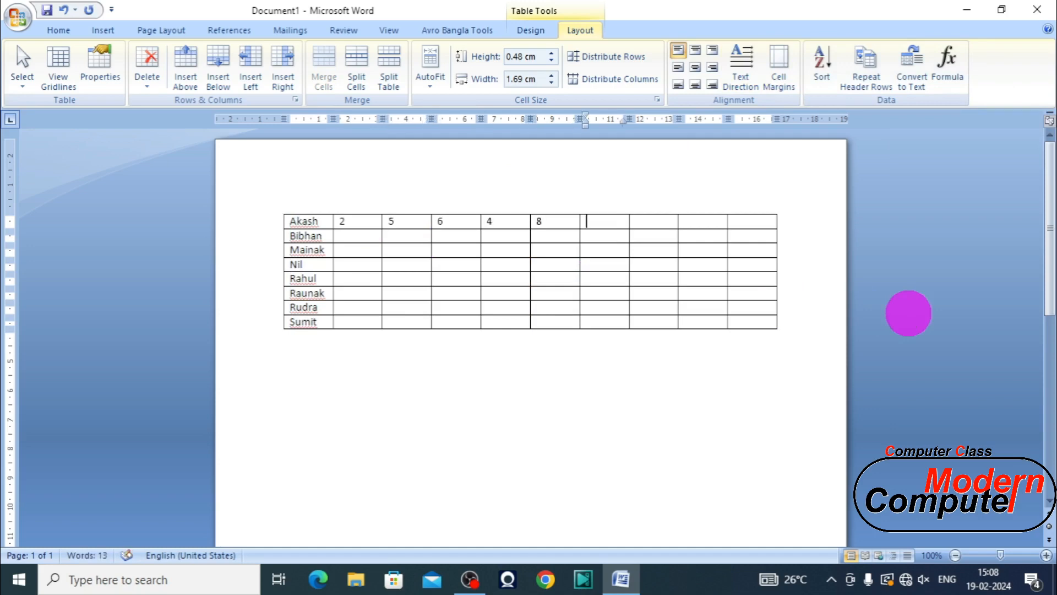
pyautogui.write('7')
pyautogui.press('Tab')
pyautogui.write('5')
pyautogui.press('Tab')
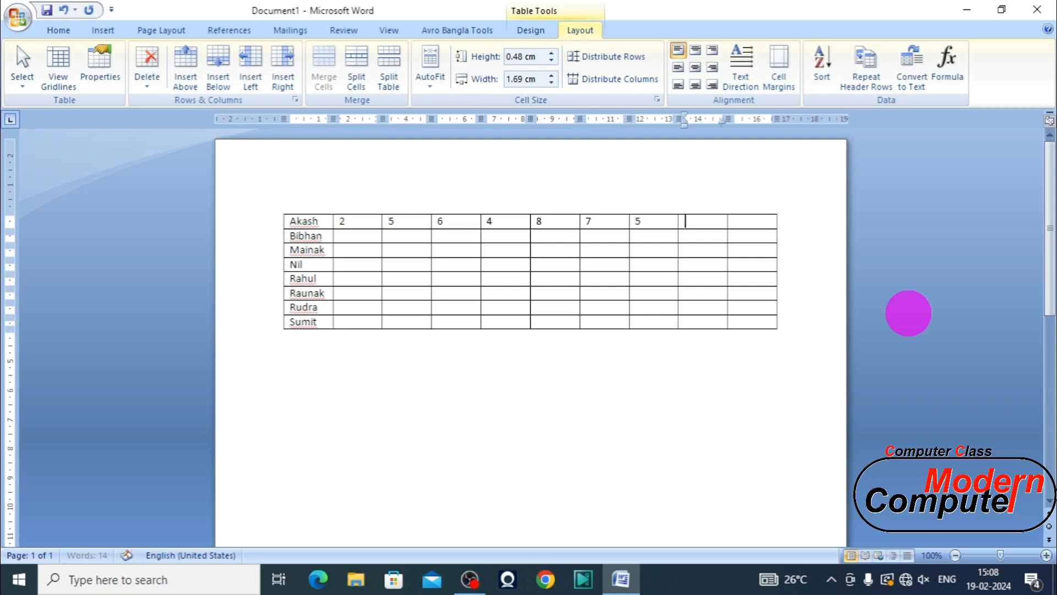
pyautogui.write('4')
pyautogui.press('Tab')
# Insert the formula =SUM(LEFT) in the last cell of the first row, leaving the number format empty.
pyautogui.click(945, 72)
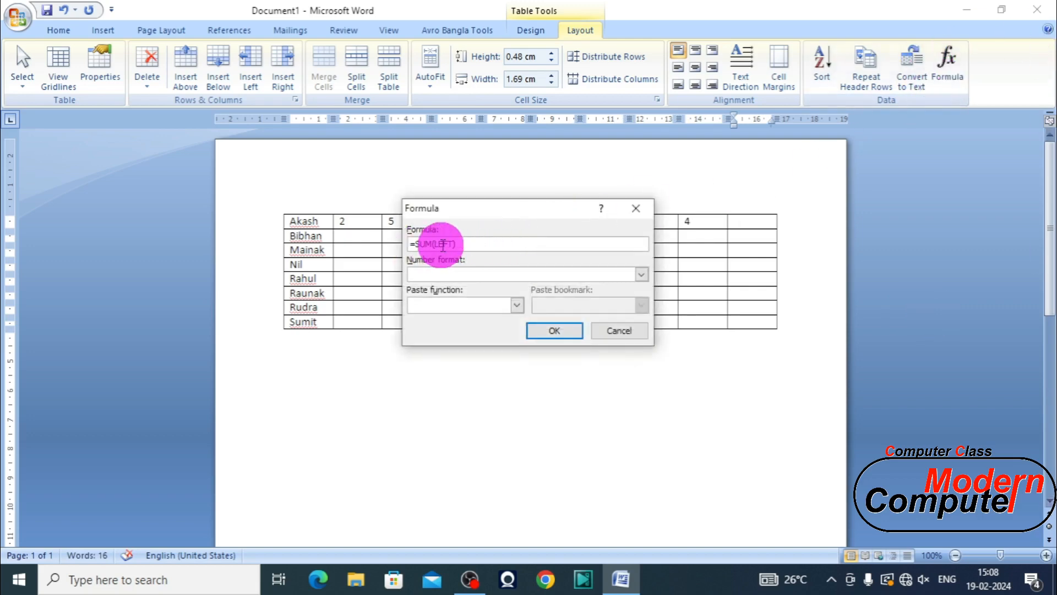
pyautogui.moveTo(505, 215); pyautogui.dragTo(801, 214)
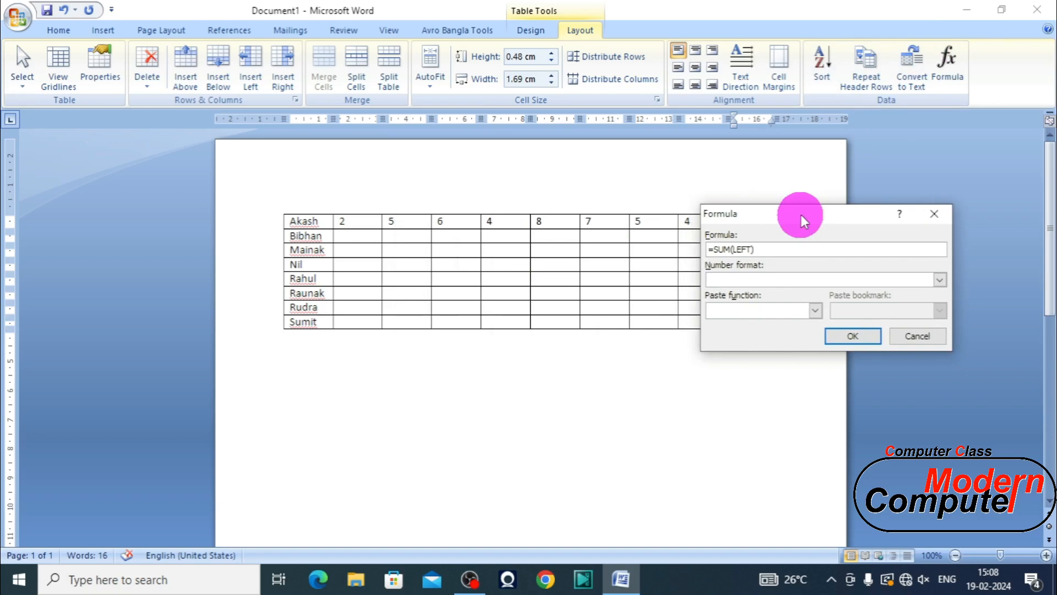
pyautogui.click(940, 281)
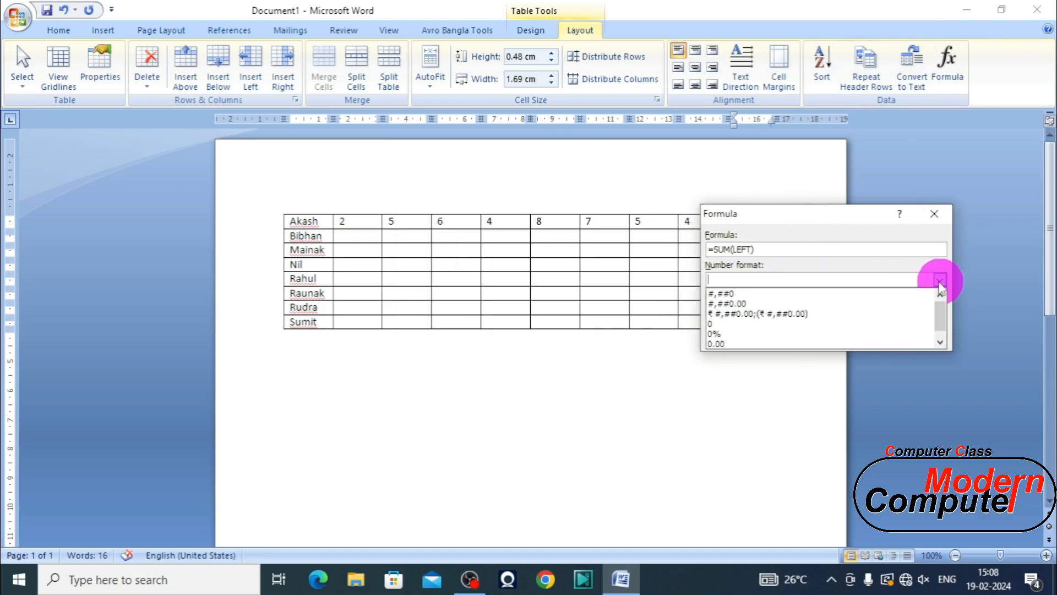
pyautogui.click(940, 280)
pyautogui.click(868, 335)
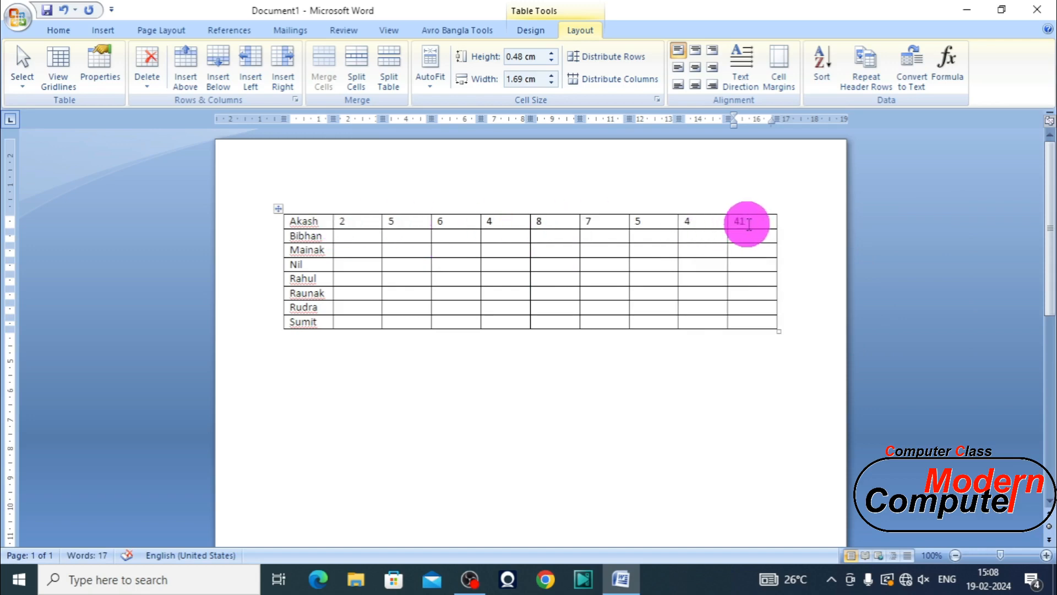
# Copy the first row's eight numbers into the matching cells of the seven rows below.
pyautogui.moveTo(342, 223); pyautogui.dragTo(705, 220)
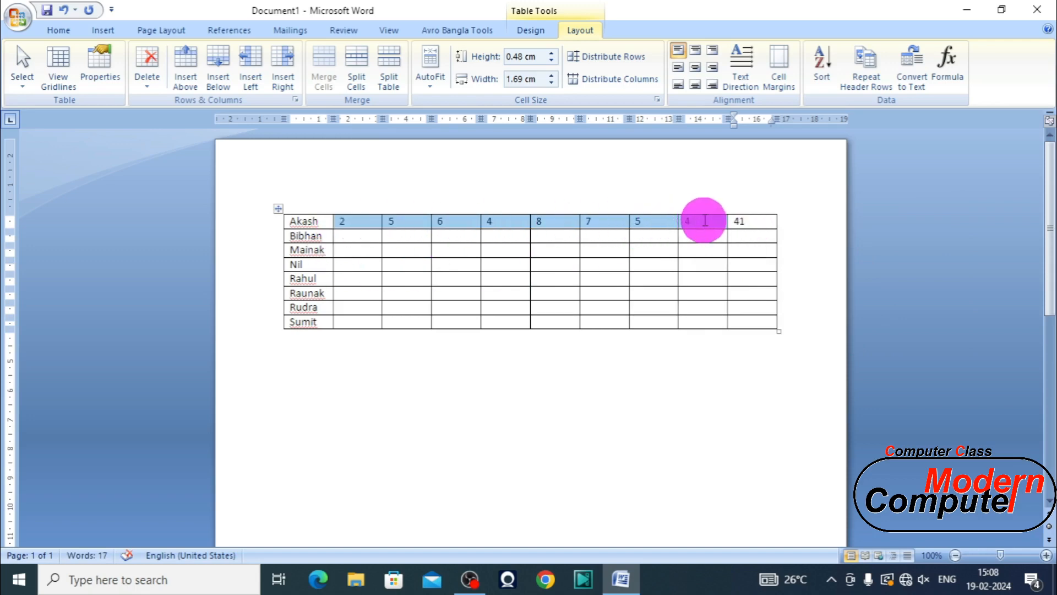
pyautogui.click(365, 237)
pyautogui.moveTo(365, 238); pyautogui.dragTo(699, 325)
pyautogui.hotkey('ctrl', 'v')
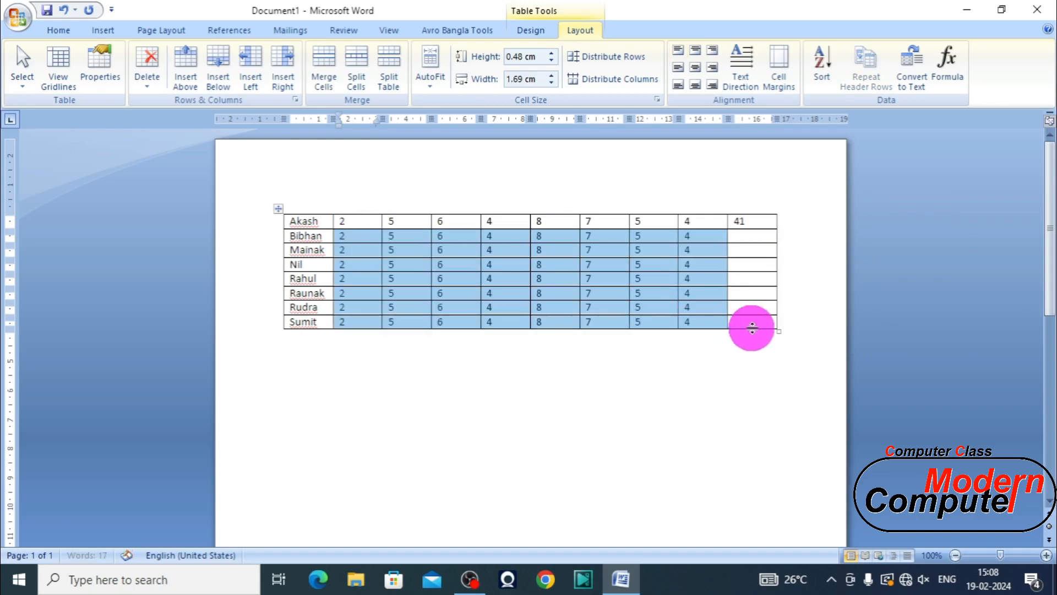
# Add a blank row at the end of the table.
pyautogui.click(749, 322)
pyautogui.press('Tab')
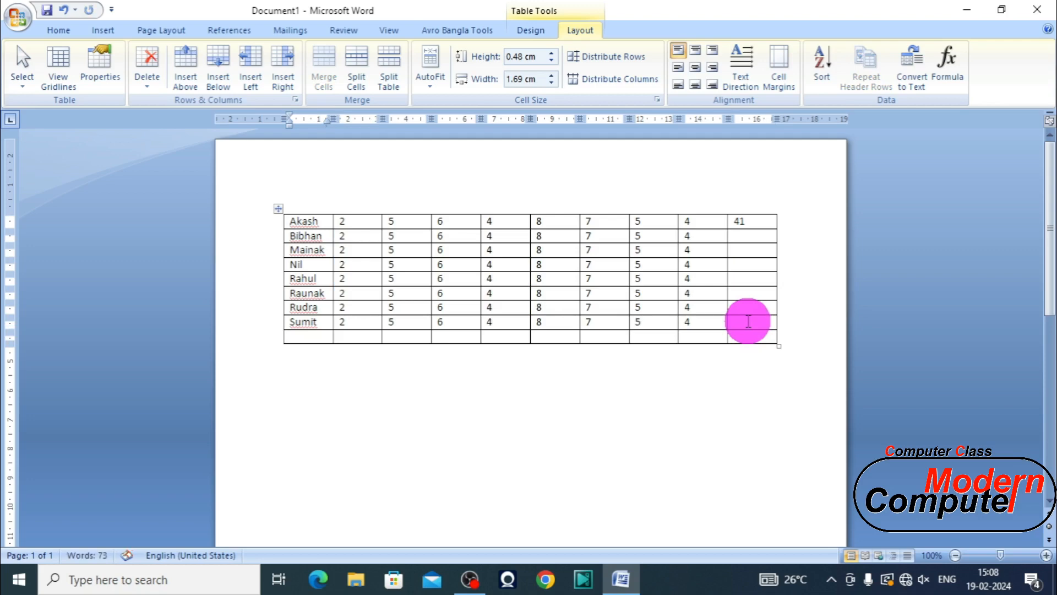
# Try inserting the formula =SUM(ABOVE) across the number and total cells of rows two to eight, and undo it.
pyautogui.moveTo(365, 234); pyautogui.dragTo(774, 322)
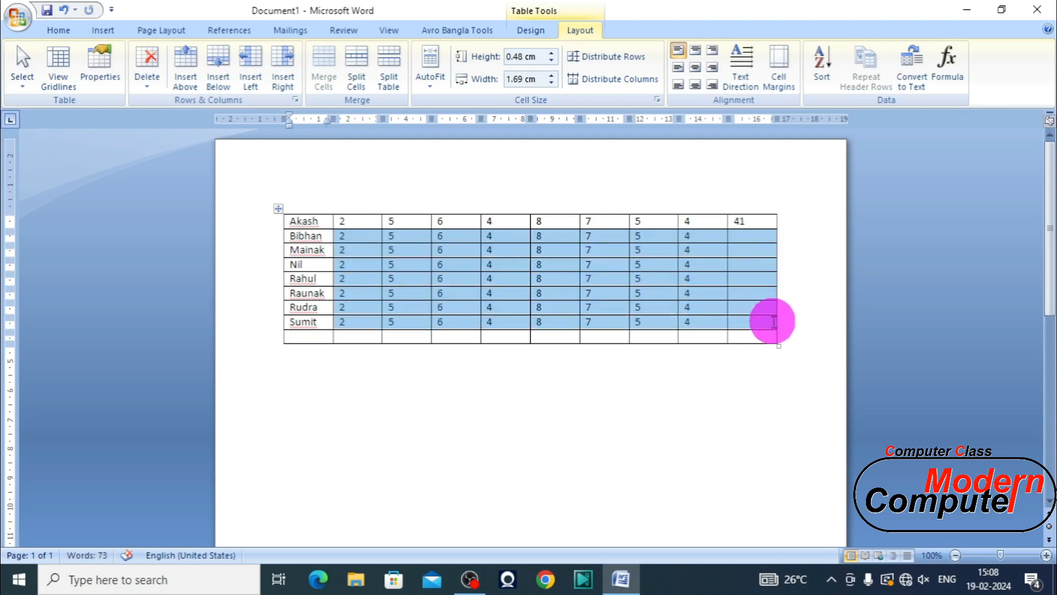
pyautogui.click(948, 62)
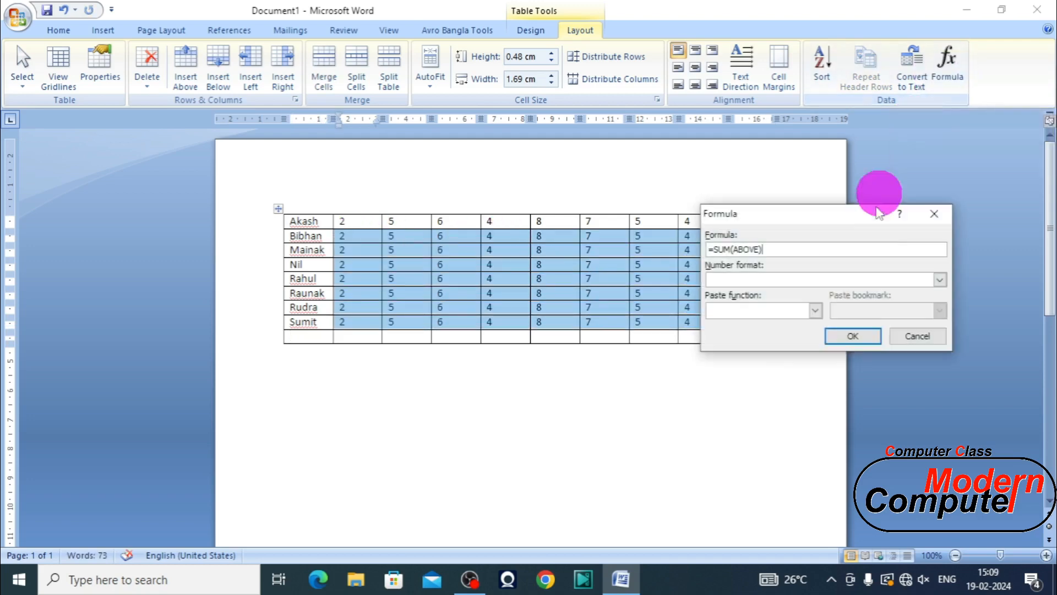
pyautogui.click(871, 336)
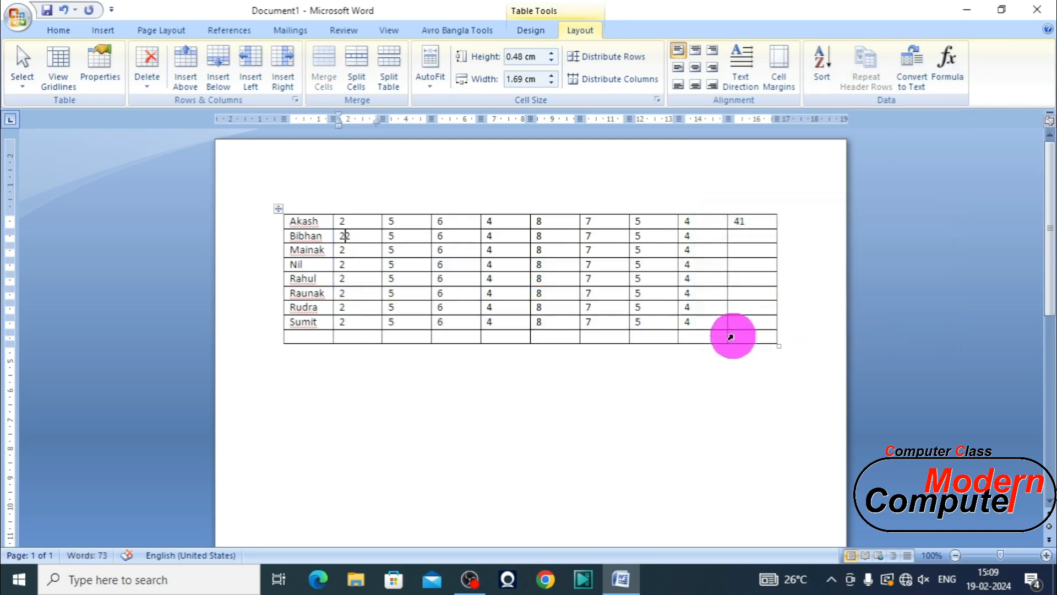
pyautogui.hotkey('ctrl', 'z')
pyautogui.click(370, 247)
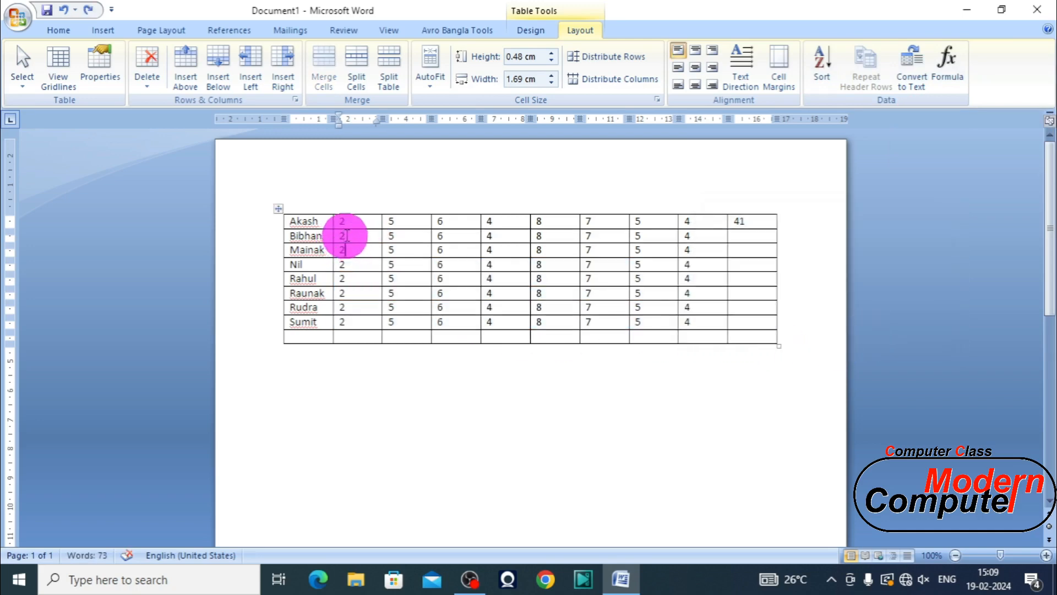
# Insert the formula =SUM(ABOVE) in the blank bottom row's second cell, below the column of 2s.
pyautogui.moveTo(349, 224); pyautogui.dragTo(359, 330)
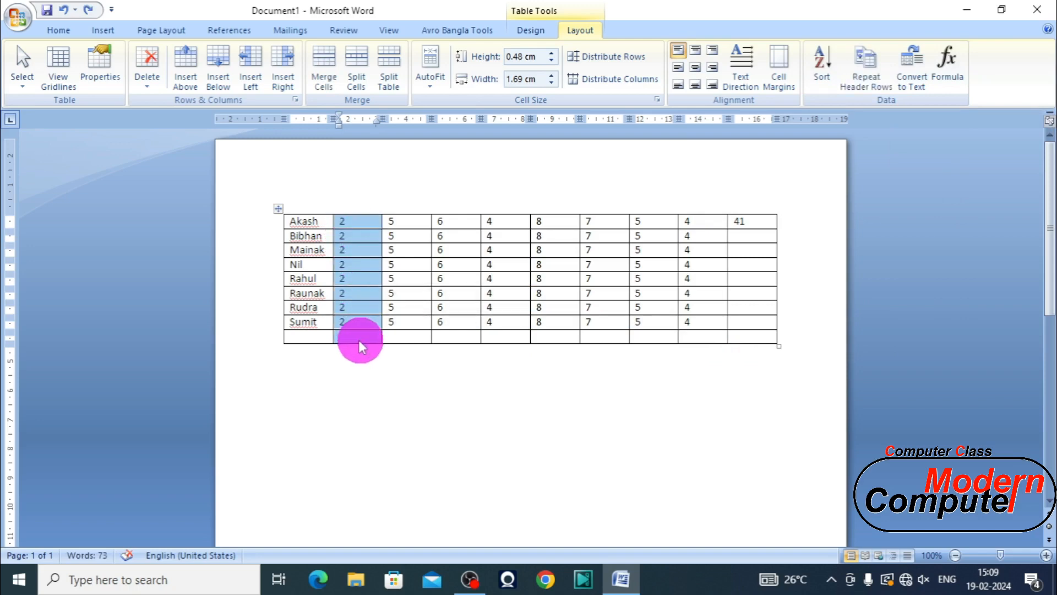
pyautogui.click(345, 340)
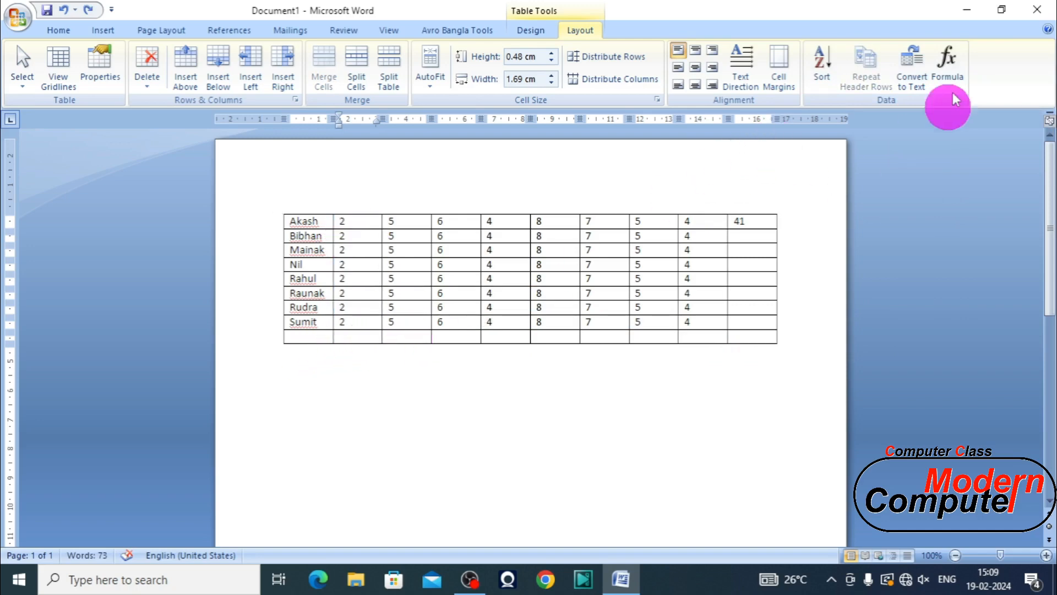
pyautogui.moveTo(342, 337); pyautogui.dragTo(688, 334)
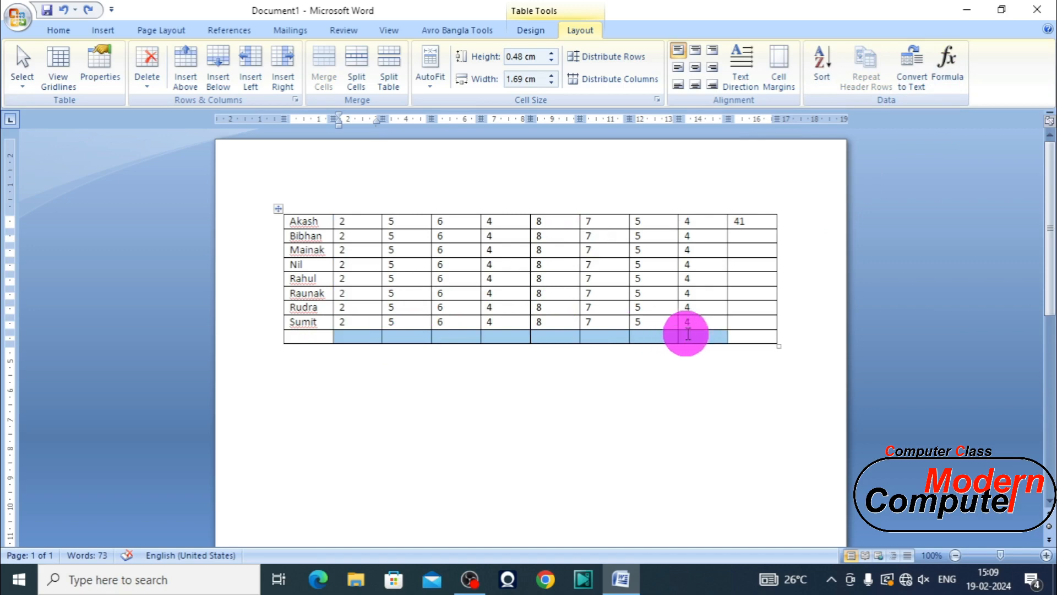
pyautogui.click(945, 67)
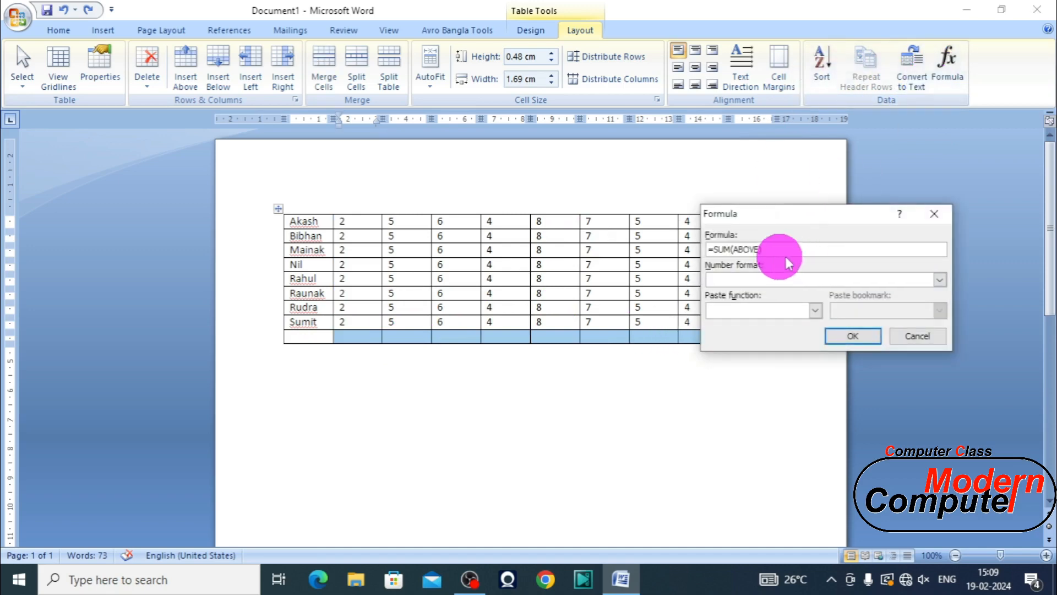
pyautogui.click(858, 336)
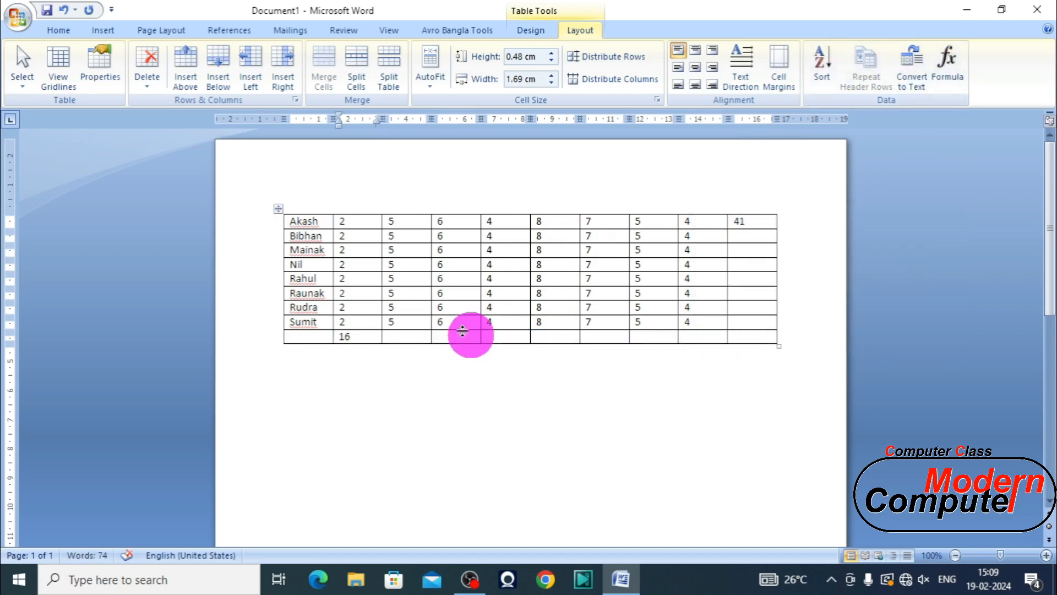
# Insert the formula =SUM(ABOVE) in the bottom row's third and fourth cells, below the columns of 5s and 6s.
pyautogui.click(405, 337)
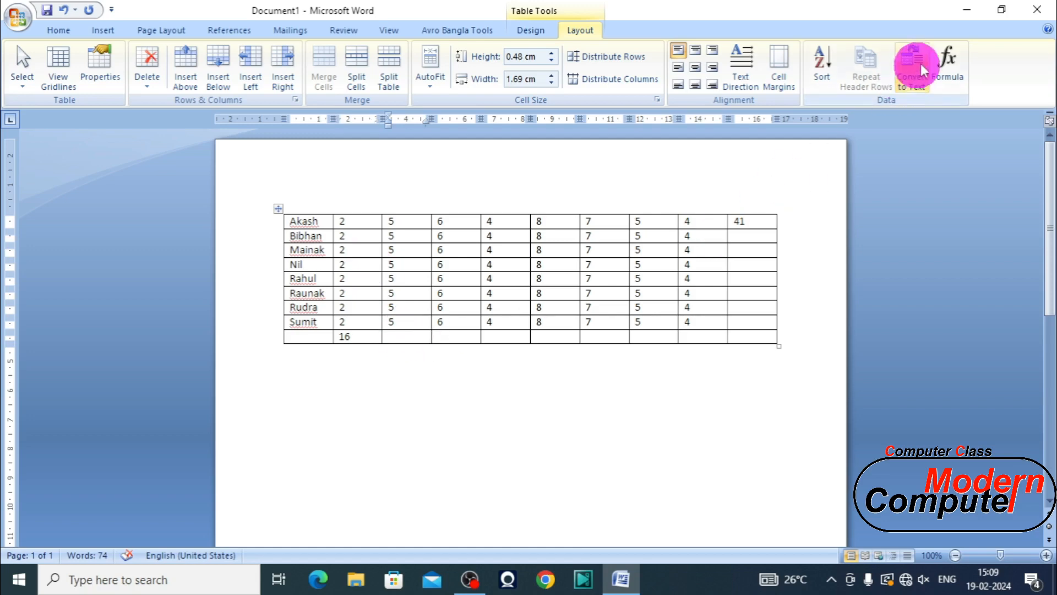
pyautogui.click(947, 62)
pyautogui.click(843, 338)
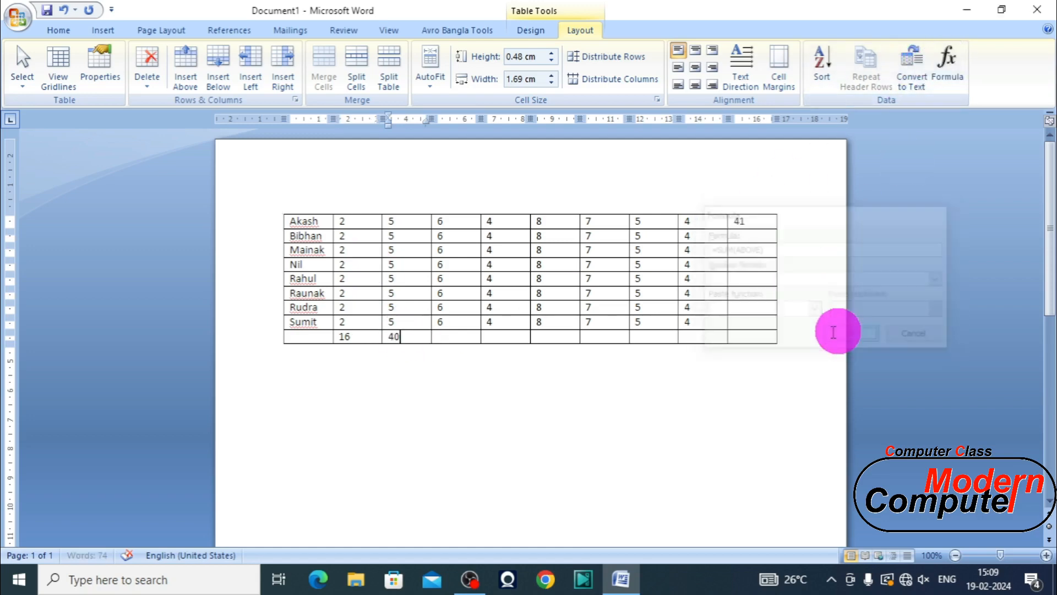
pyautogui.click(450, 337)
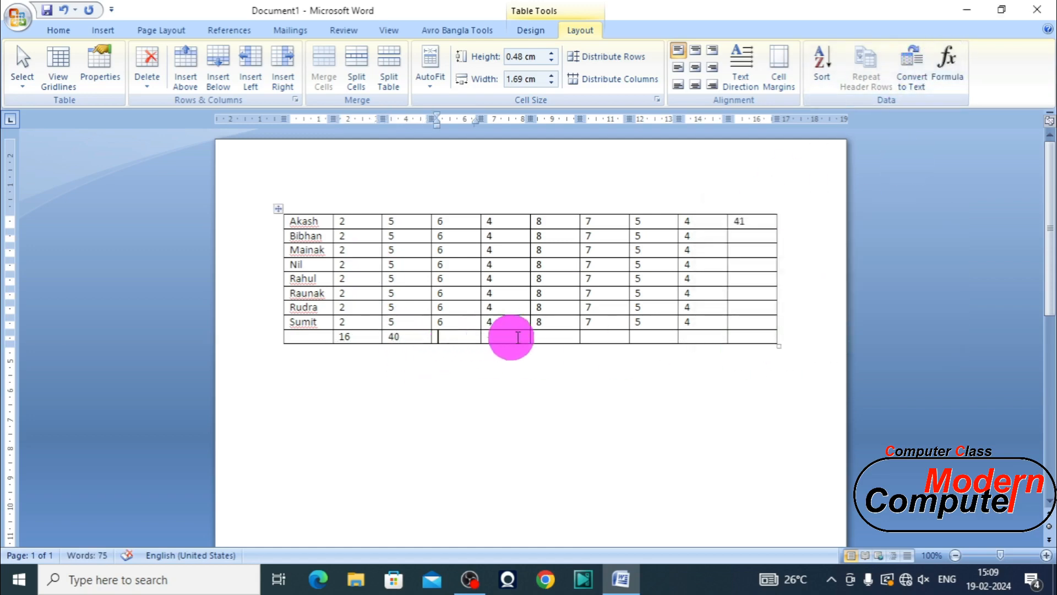
pyautogui.click(947, 60)
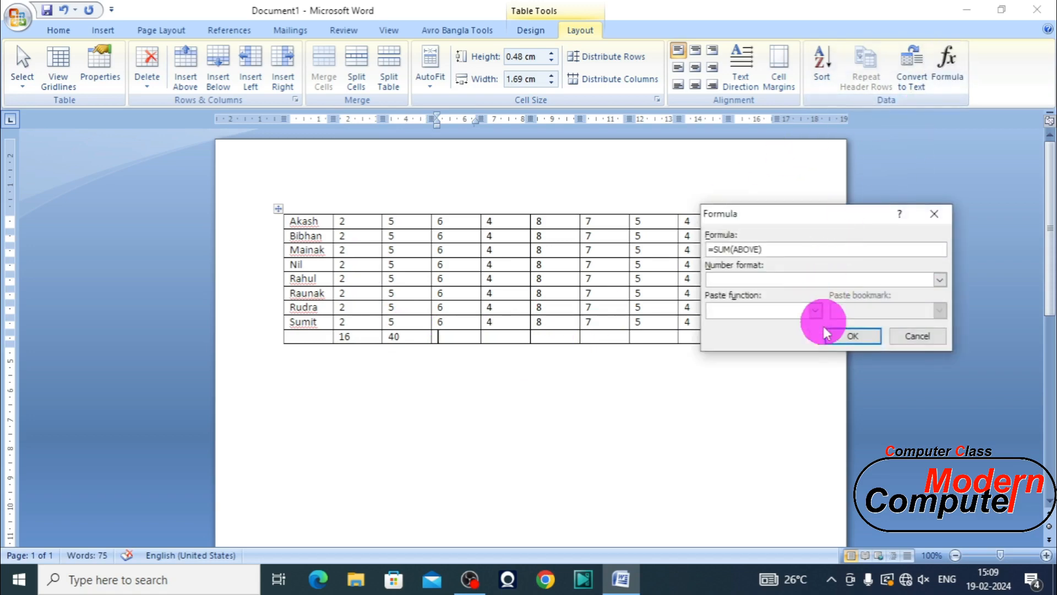
pyautogui.click(843, 334)
# Insert the formula =SUM(left) in the last cell of the second row, leaving the number format empty.
pyautogui.click(731, 236)
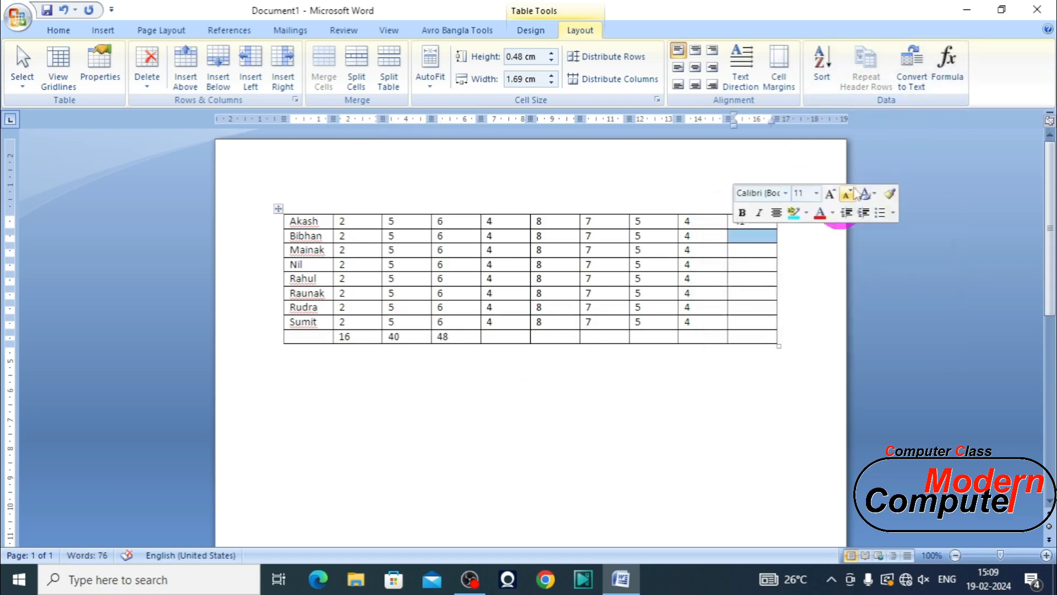
pyautogui.click(914, 69)
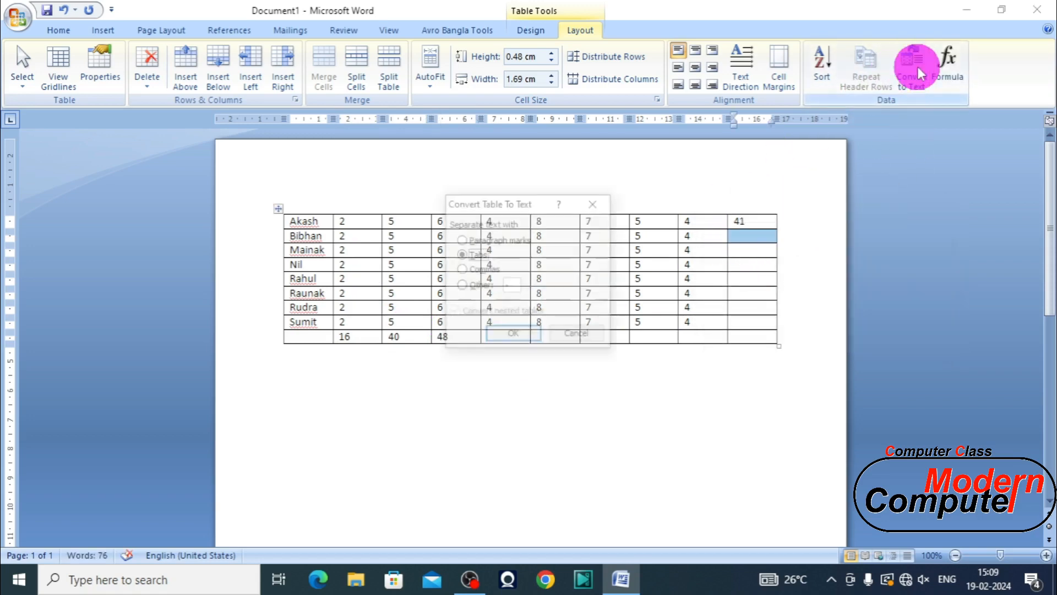
pyautogui.click(594, 203)
pyautogui.click(946, 63)
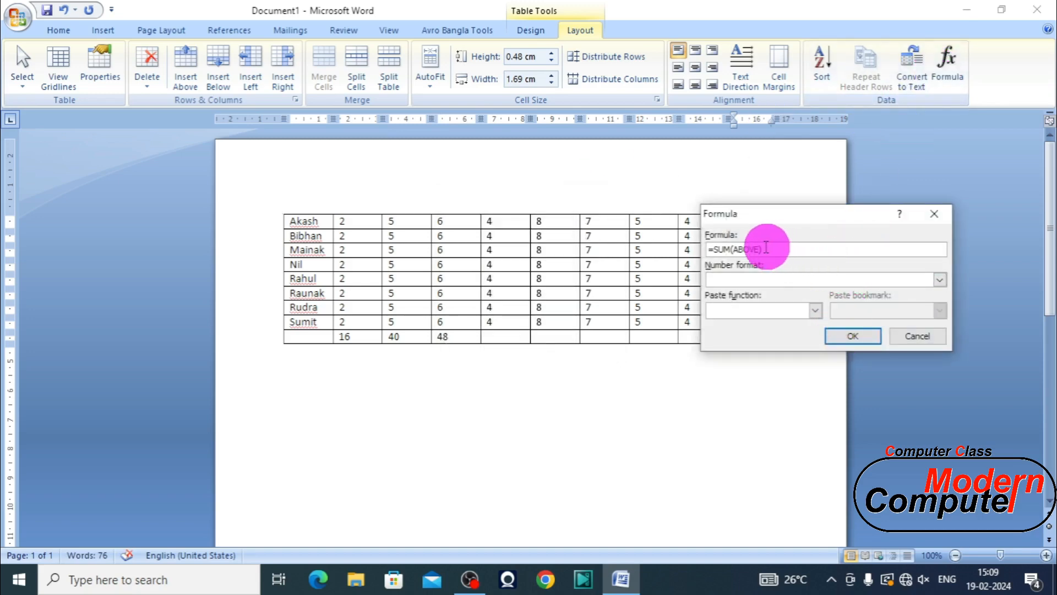
pyautogui.moveTo(755, 247); pyautogui.dragTo(734, 250)
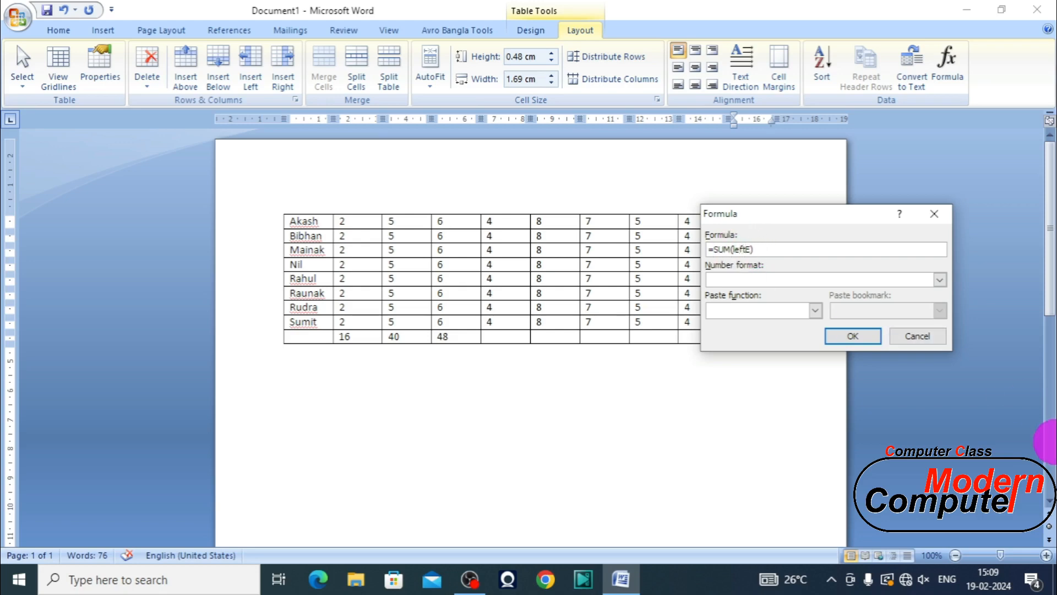
pyautogui.click(853, 336)
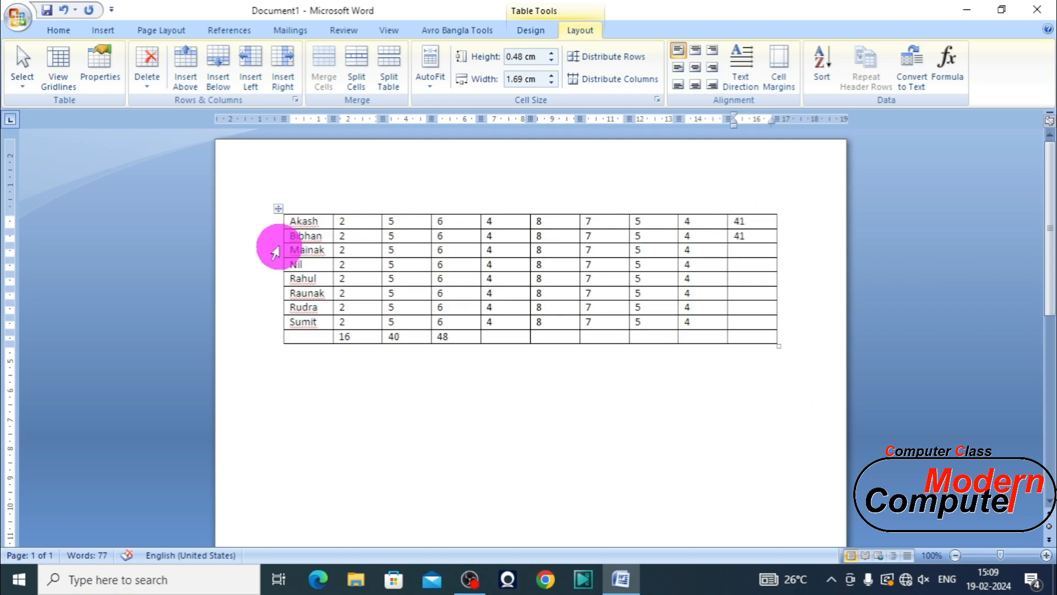
# Delete the table's third row and the third column, which holds the 5s beside the column of 2s.
pyautogui.click(274, 253)
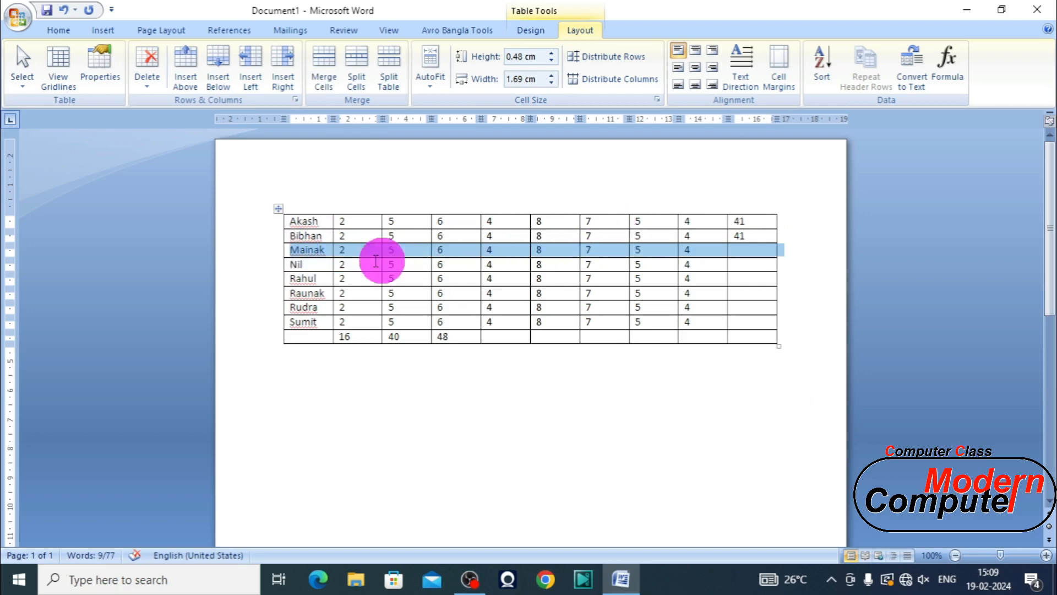
pyautogui.click(147, 66)
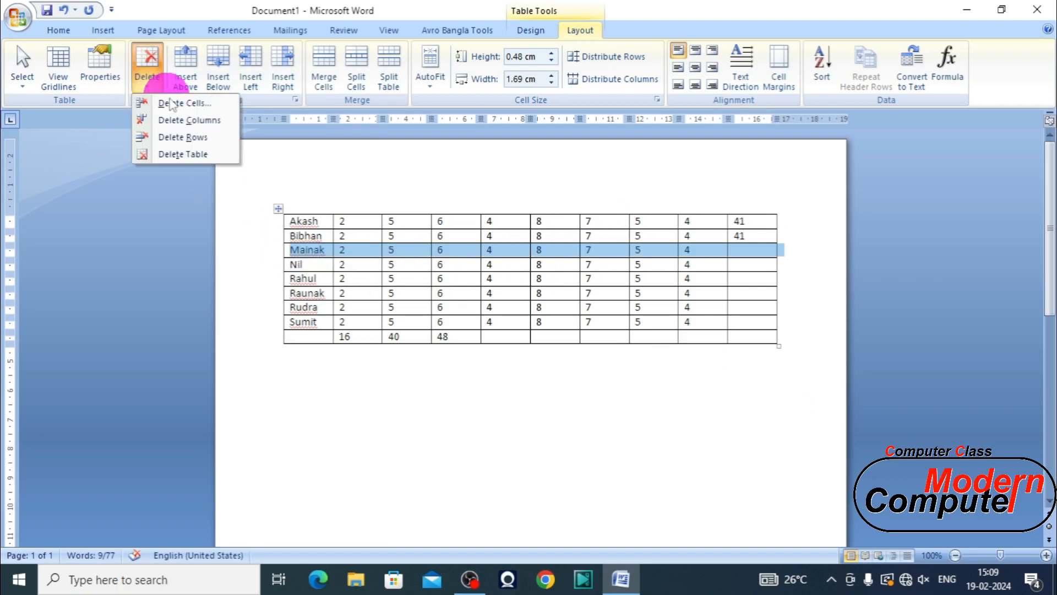
pyautogui.click(189, 138)
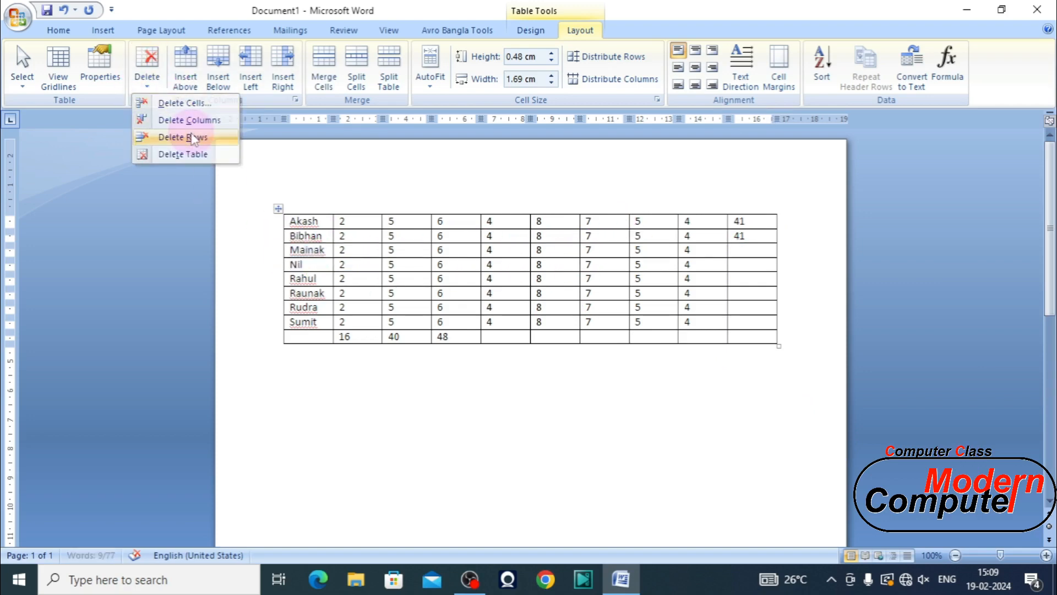
pyautogui.click(411, 213)
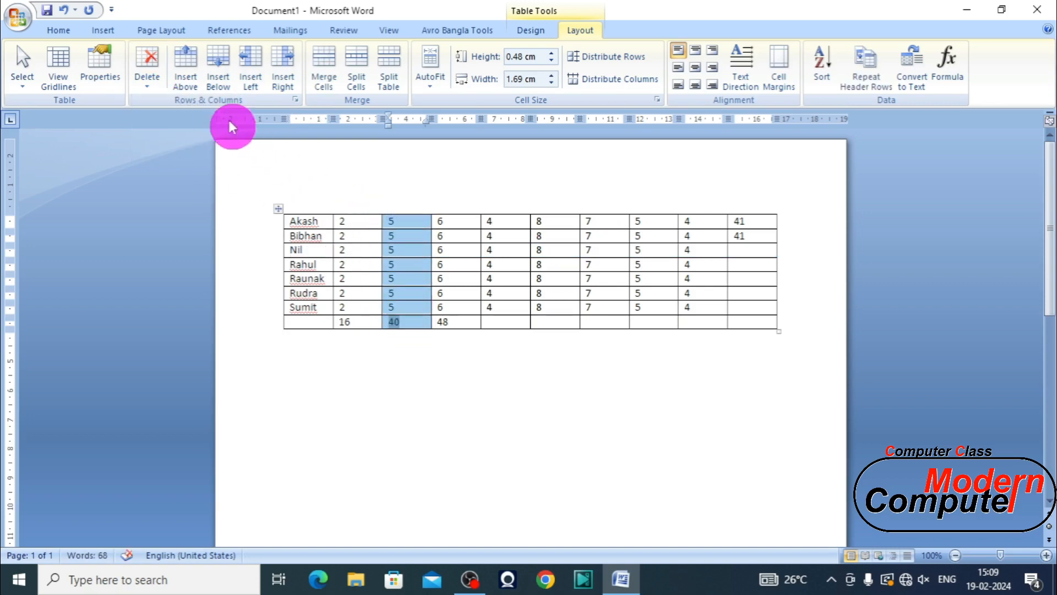
pyautogui.click(156, 80)
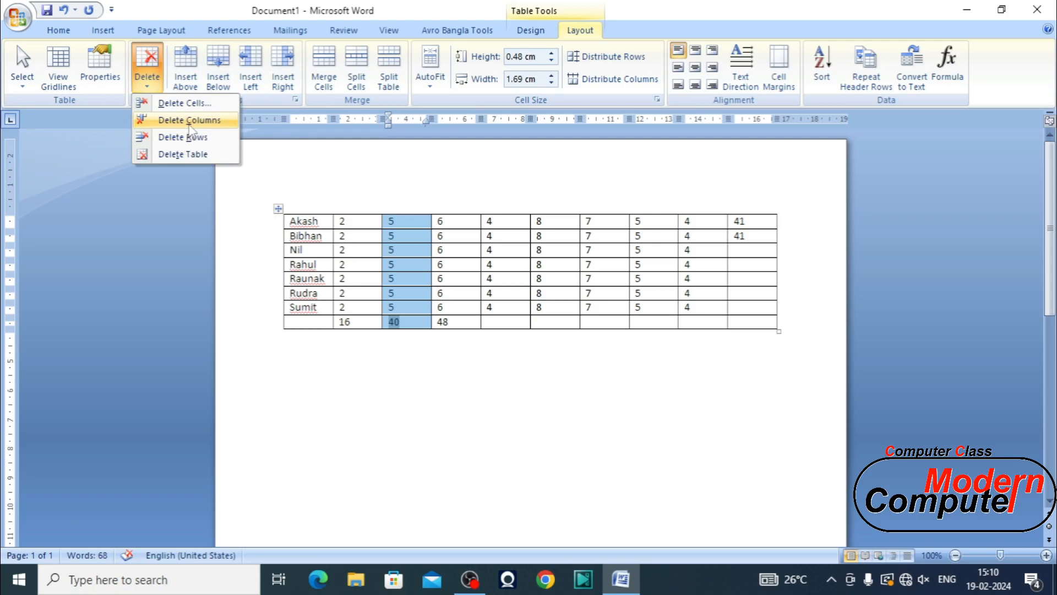
pyautogui.click(187, 122)
# Delete the table's fourth row.
pyautogui.click(279, 264)
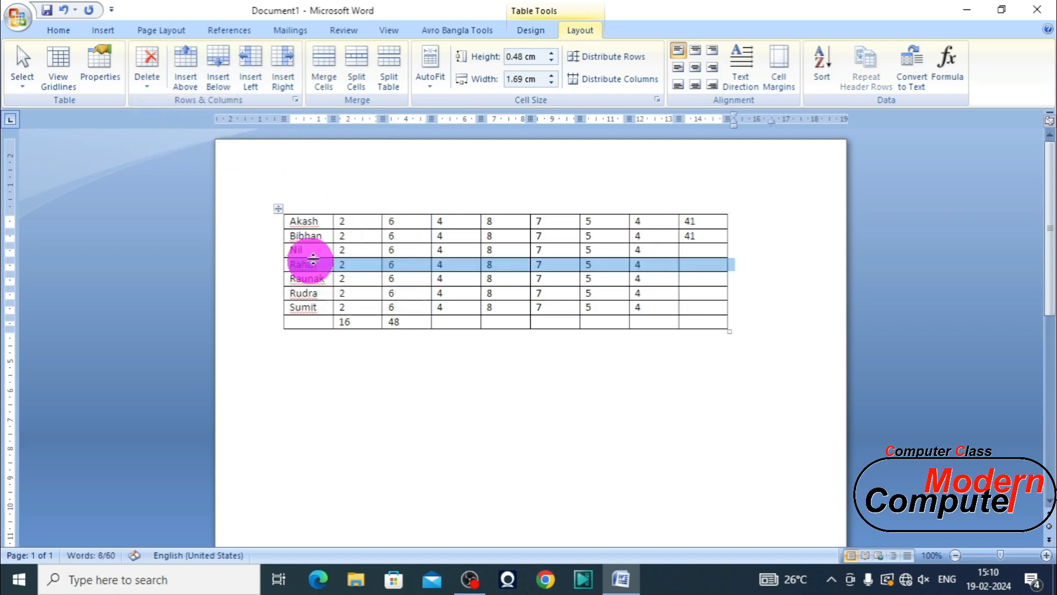
pyautogui.rightClick(318, 267)
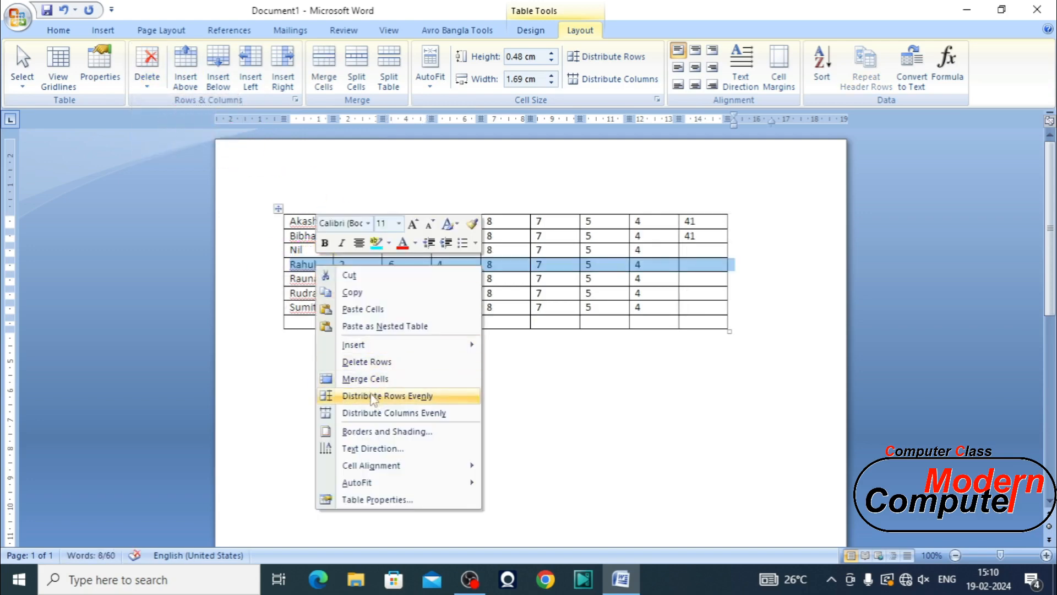
pyautogui.click(370, 362)
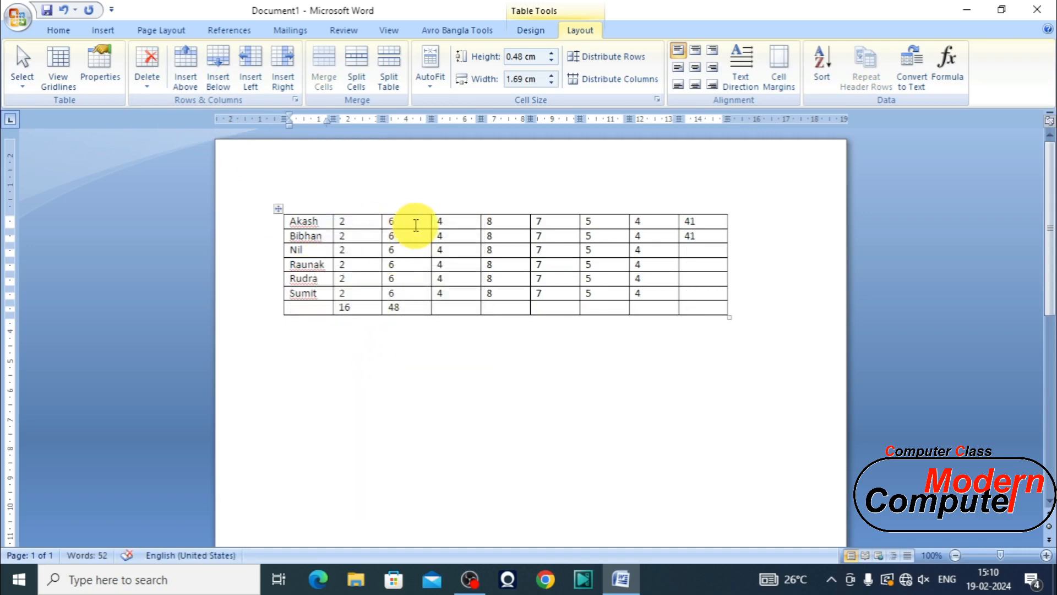
pyautogui.hotkey('ctrl', 'a')
pyautogui.moveTo(427, 318); pyautogui.dragTo(405, 241)
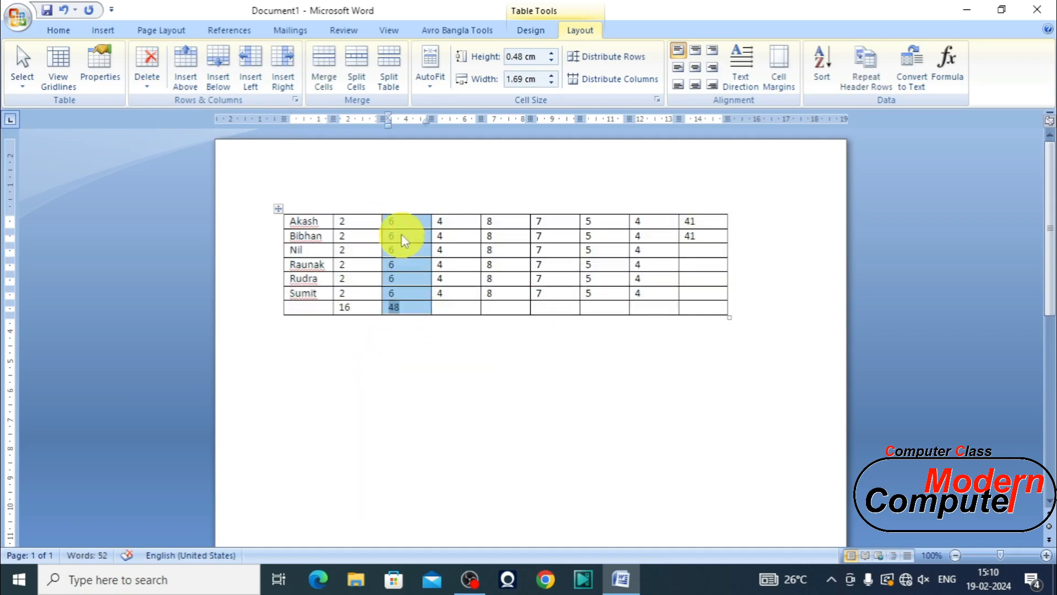
pyautogui.rightClick(405, 240)
pyautogui.click(402, 238)
pyautogui.rightClick(396, 238)
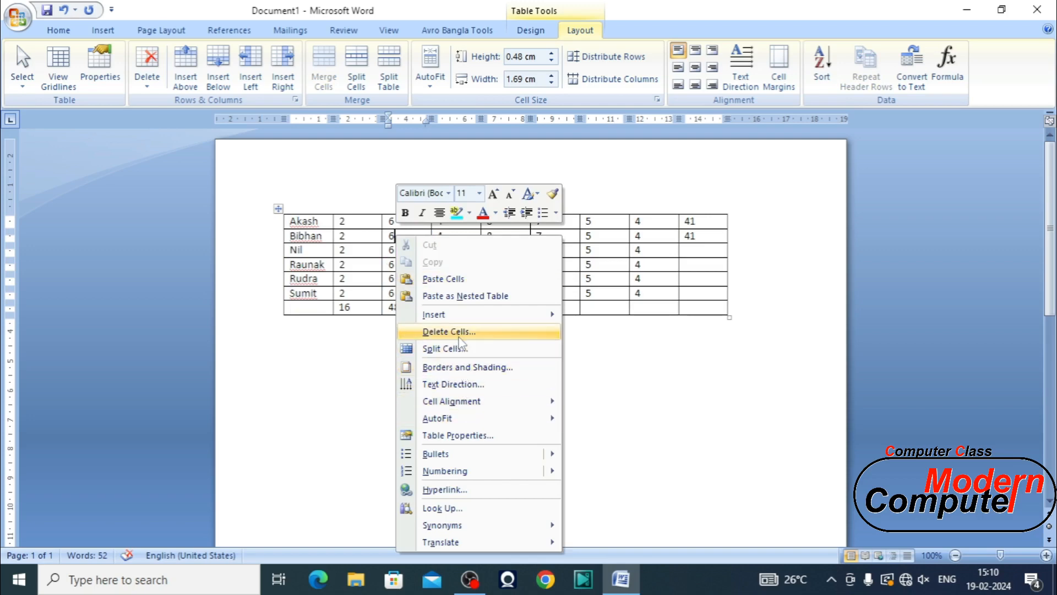
pyautogui.click(462, 332)
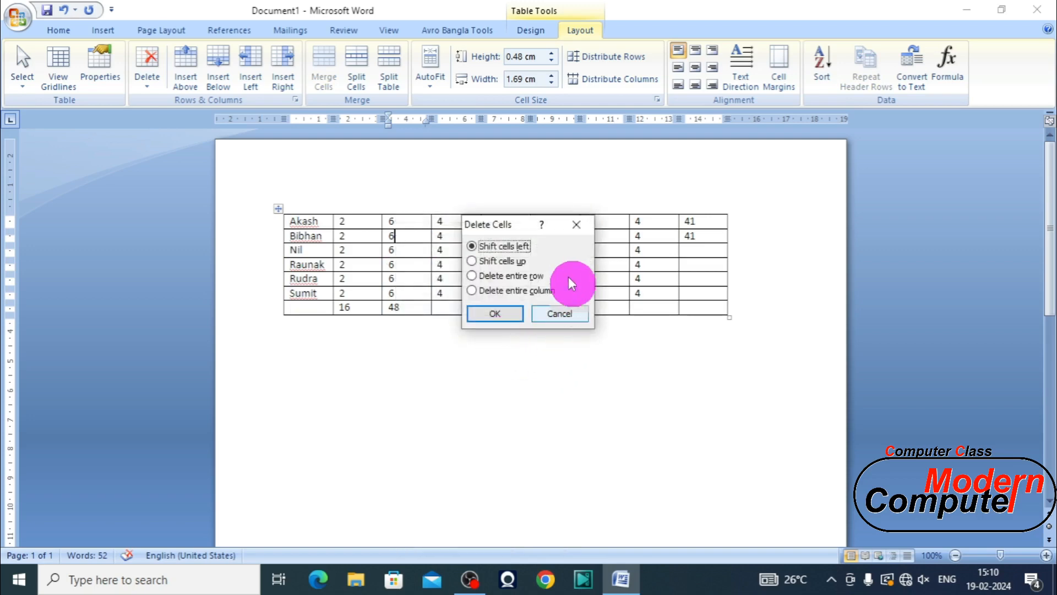
pyautogui.click(534, 315)
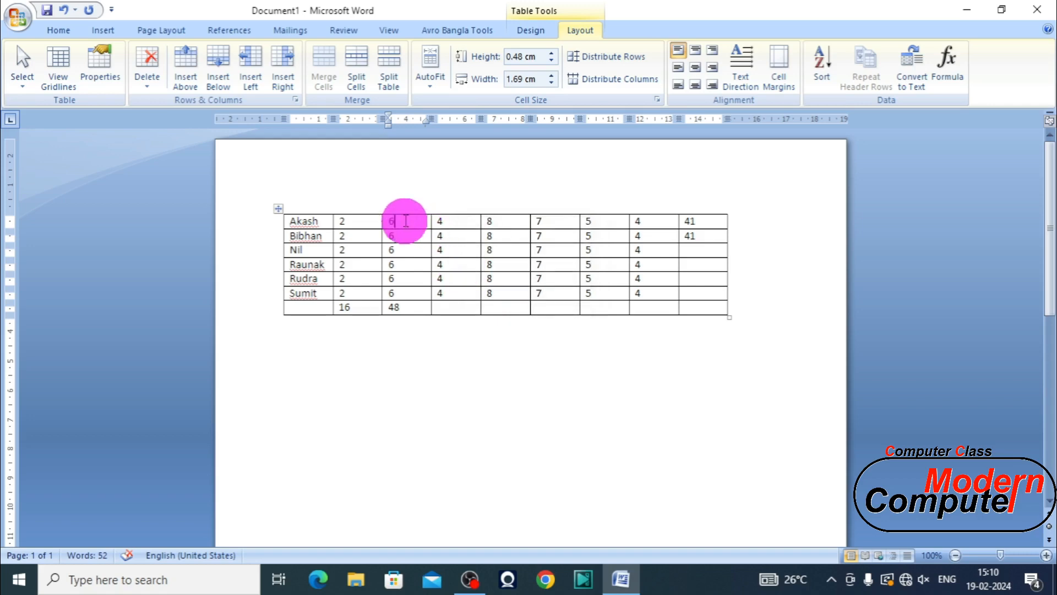
# Delete the entire column of 6s, including its total in the bottom row.
pyautogui.moveTo(394, 219); pyautogui.dragTo(408, 307)
pyautogui.rightClick(406, 272)
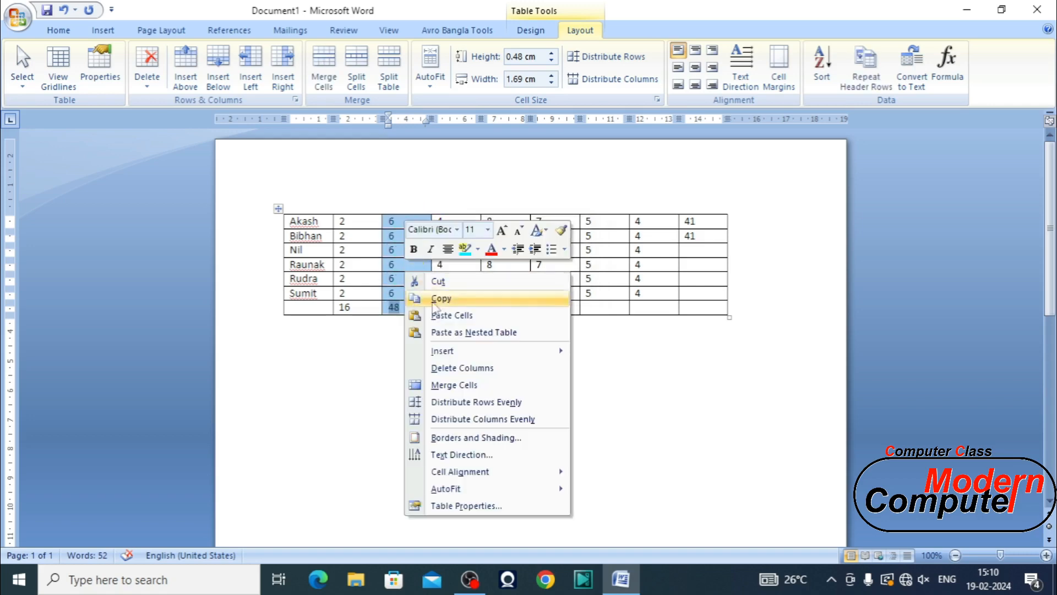
pyautogui.click(472, 374)
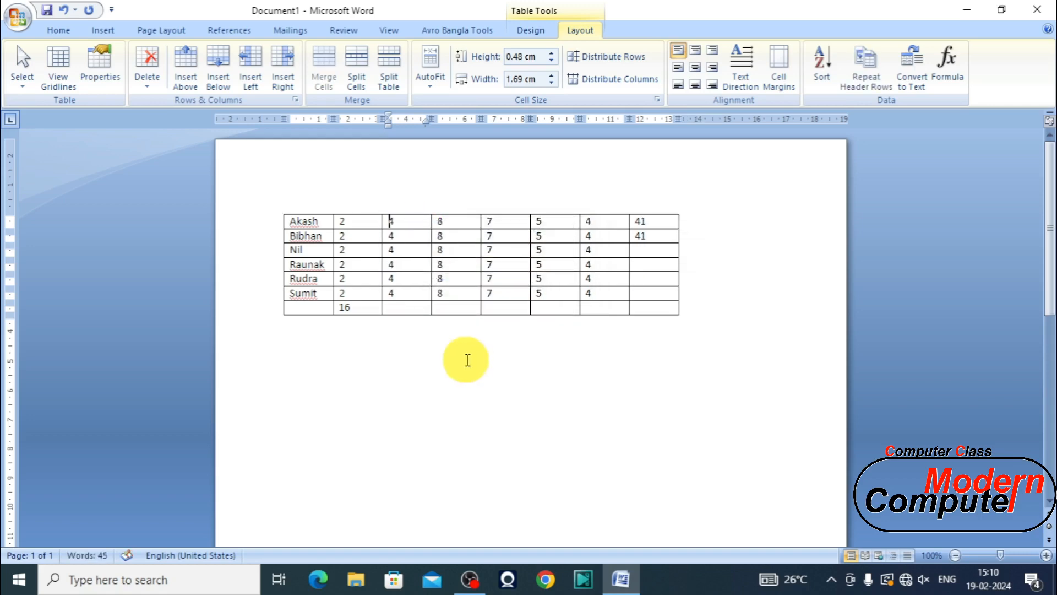
# Look through the insertable cover page, WordArt, text box, footer, header and page number options without adding any to the document.
pyautogui.hotkey('ctrl', 'a')
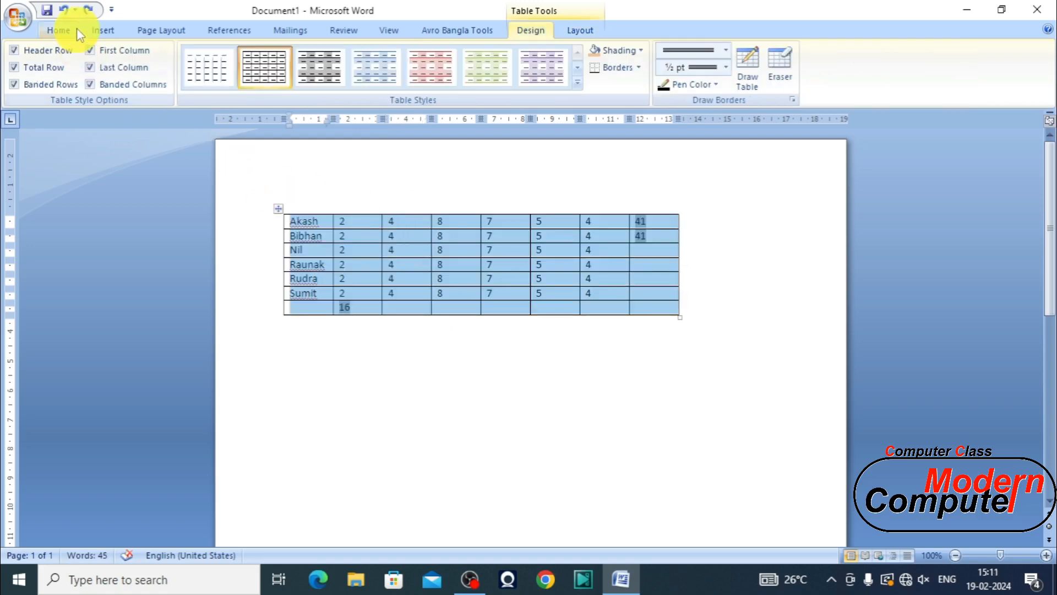
pyautogui.click(100, 31)
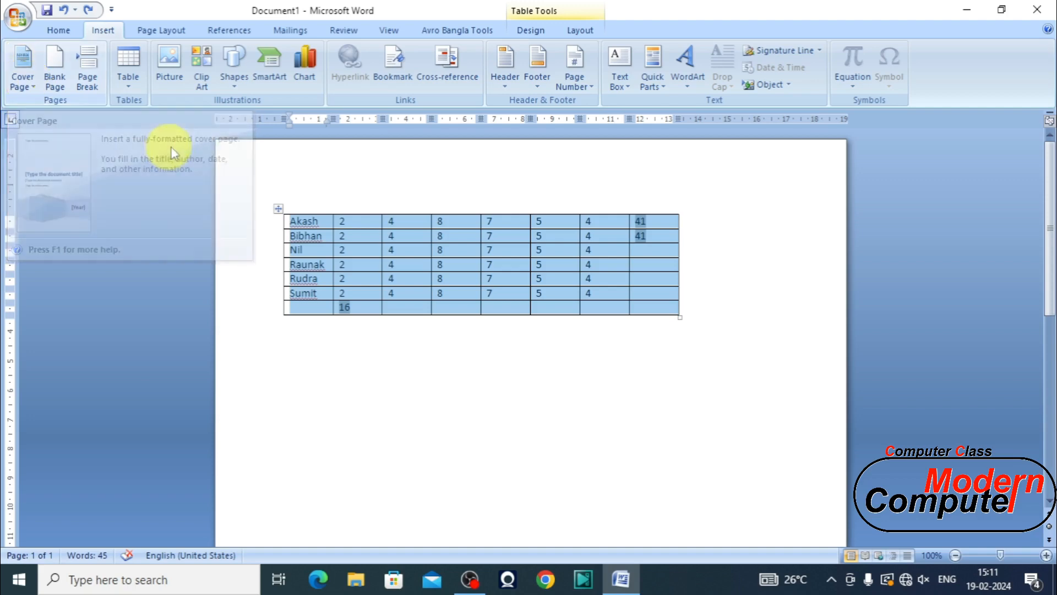
pyautogui.click(33, 85)
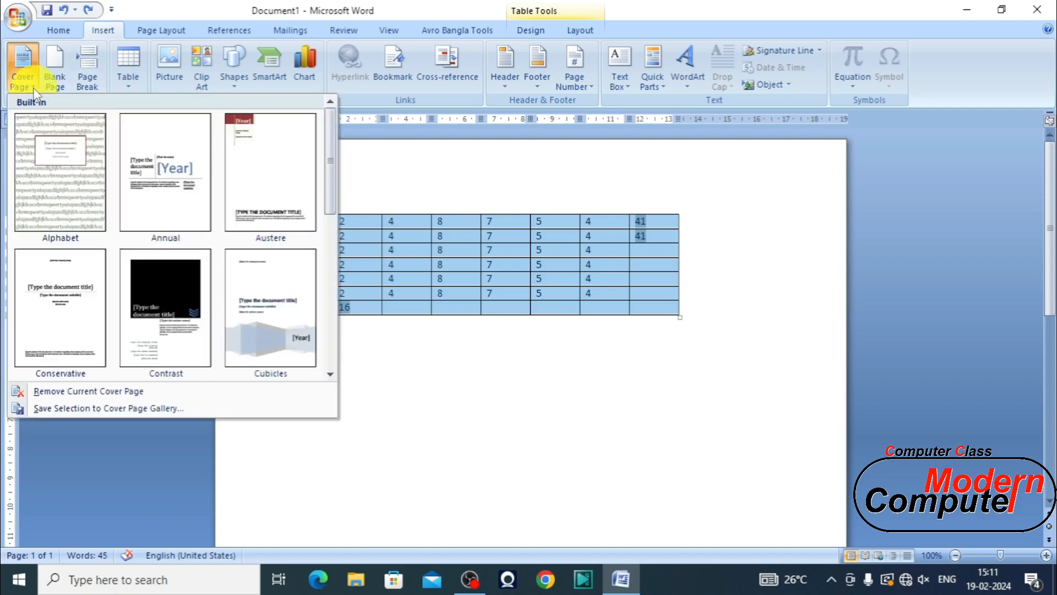
pyautogui.click(440, 270)
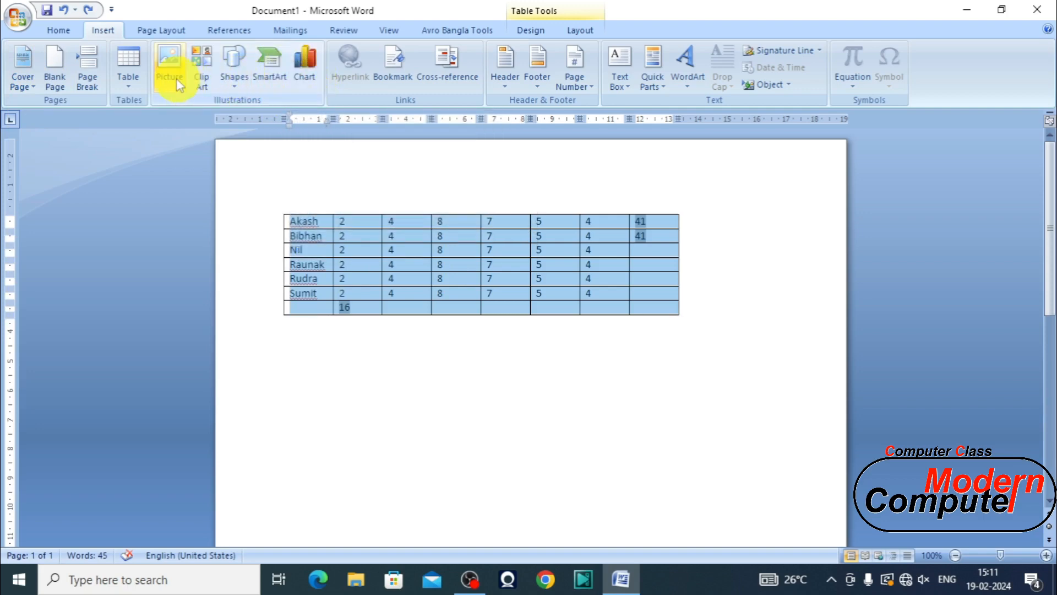
pyautogui.click(689, 77)
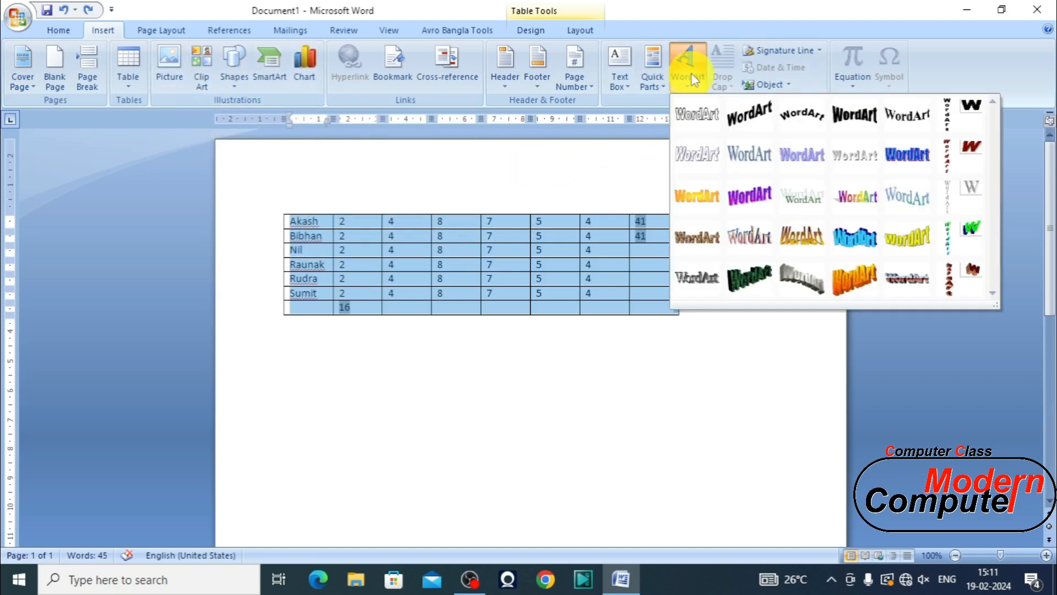
pyautogui.click(619, 78)
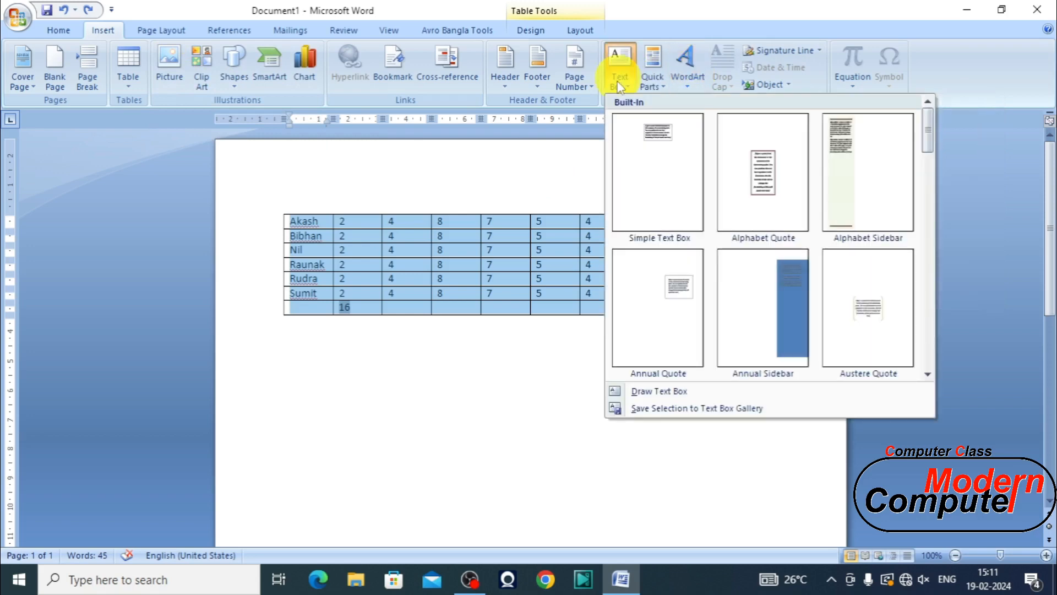
pyautogui.click(542, 87)
pyautogui.click(505, 85)
pyautogui.click(581, 82)
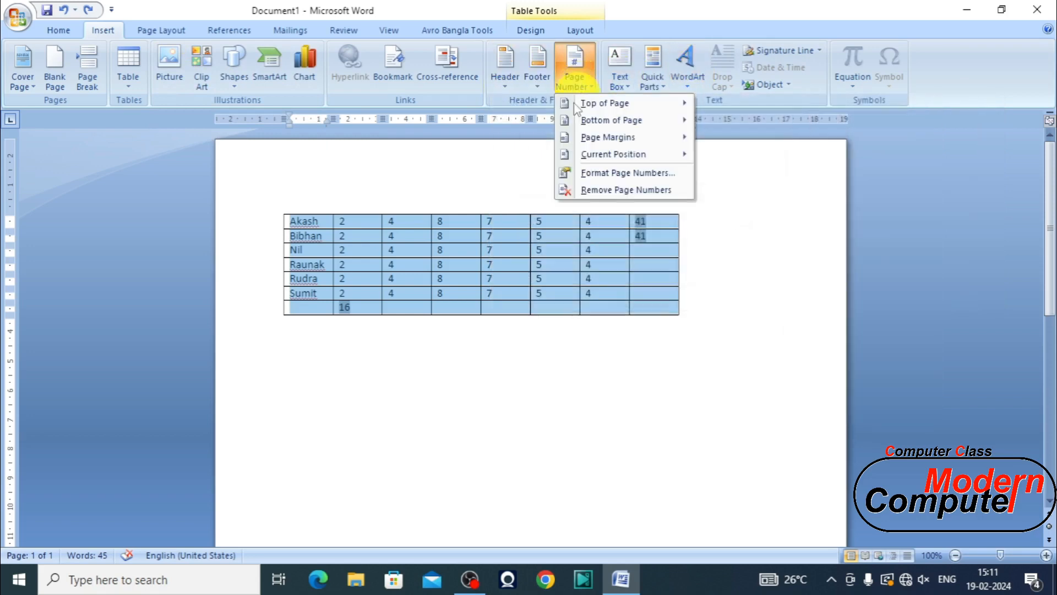
pyautogui.click(479, 356)
pyautogui.click(394, 262)
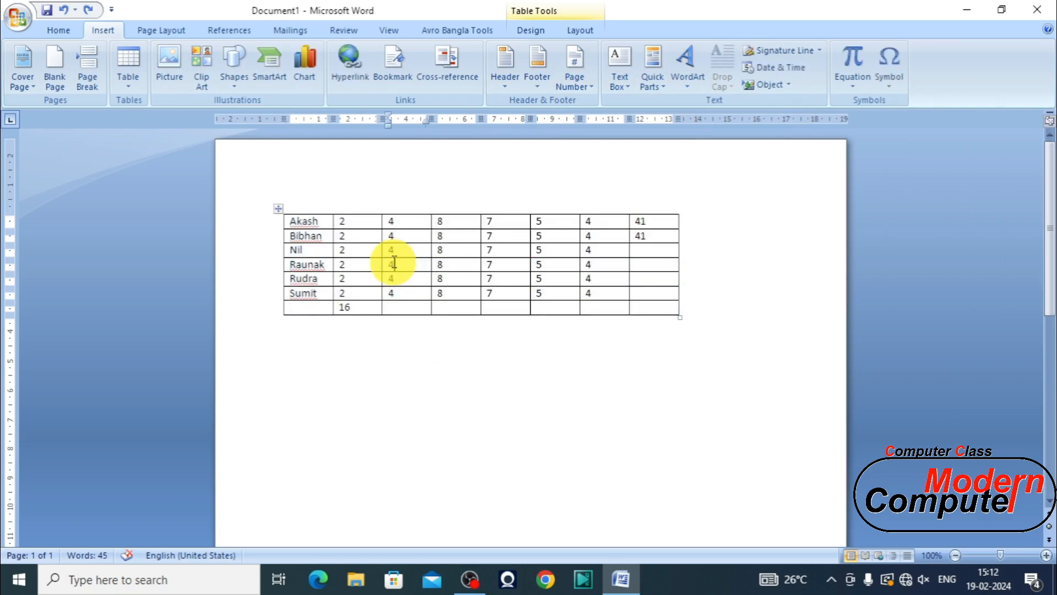